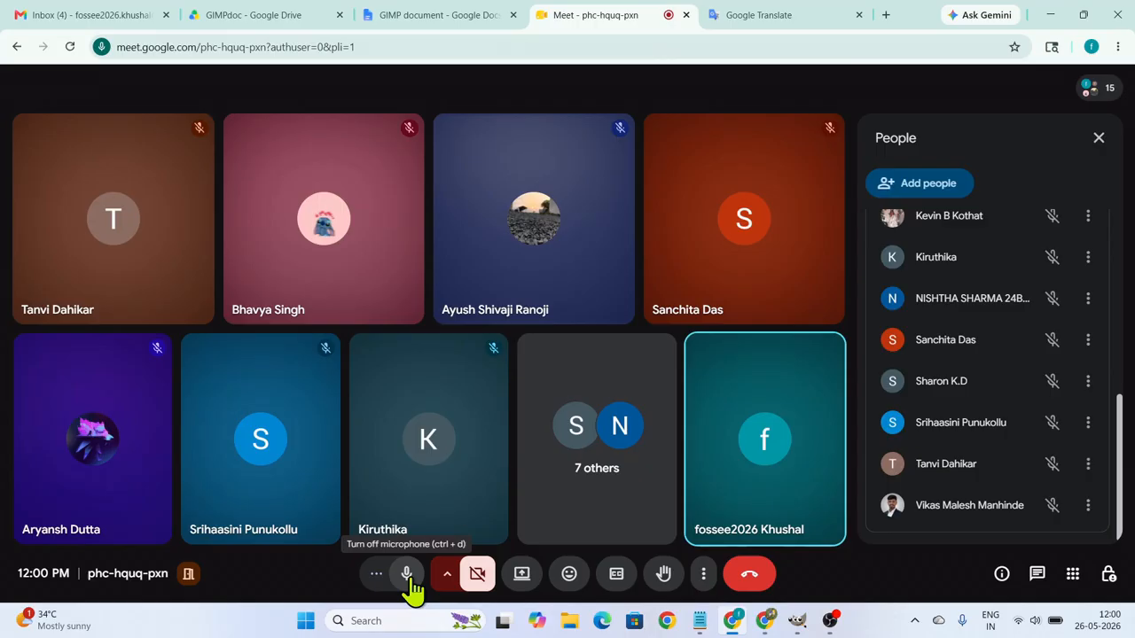
Close the call's People panel and open the Doubt tab of the GIMP document, placing the cursor below the submission question.
click(1096, 141)
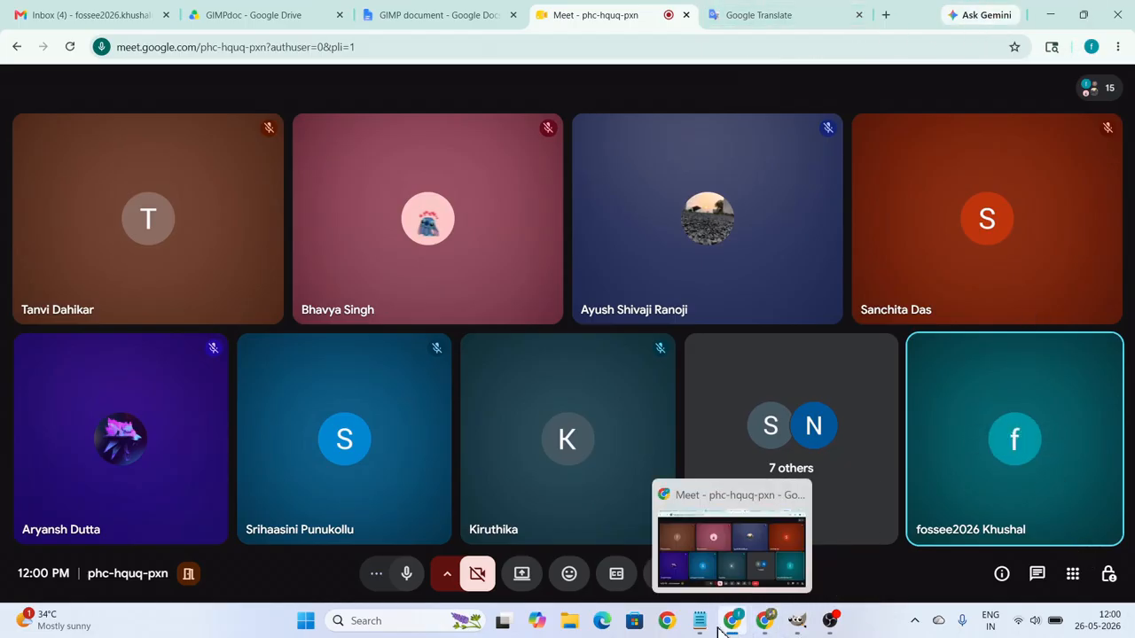
mouse_move(708, 620)
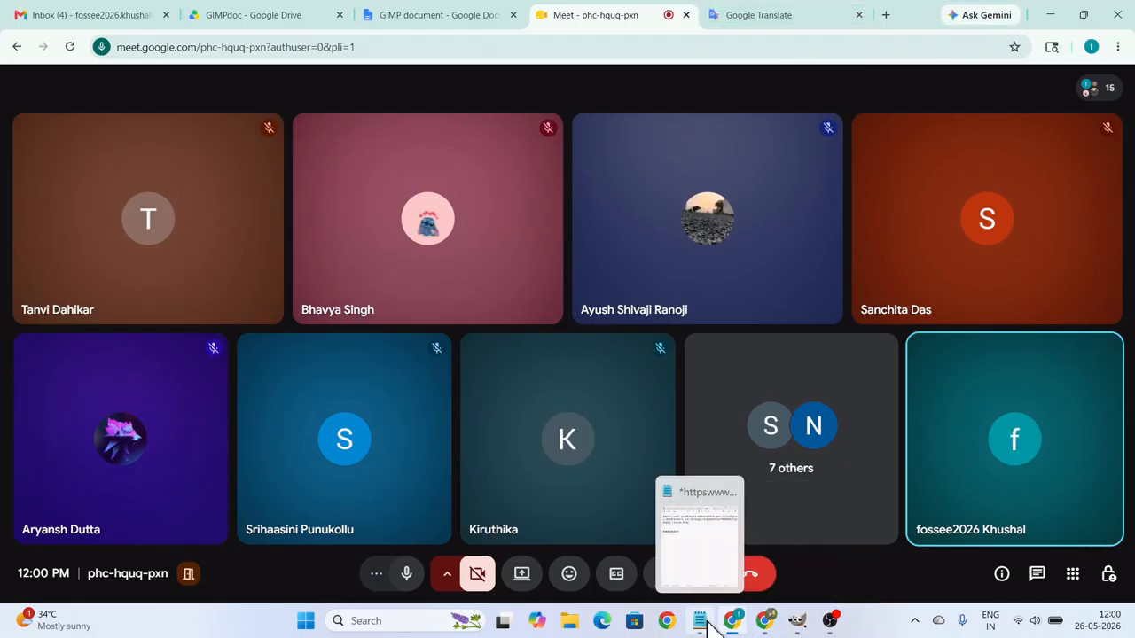
click(434, 26)
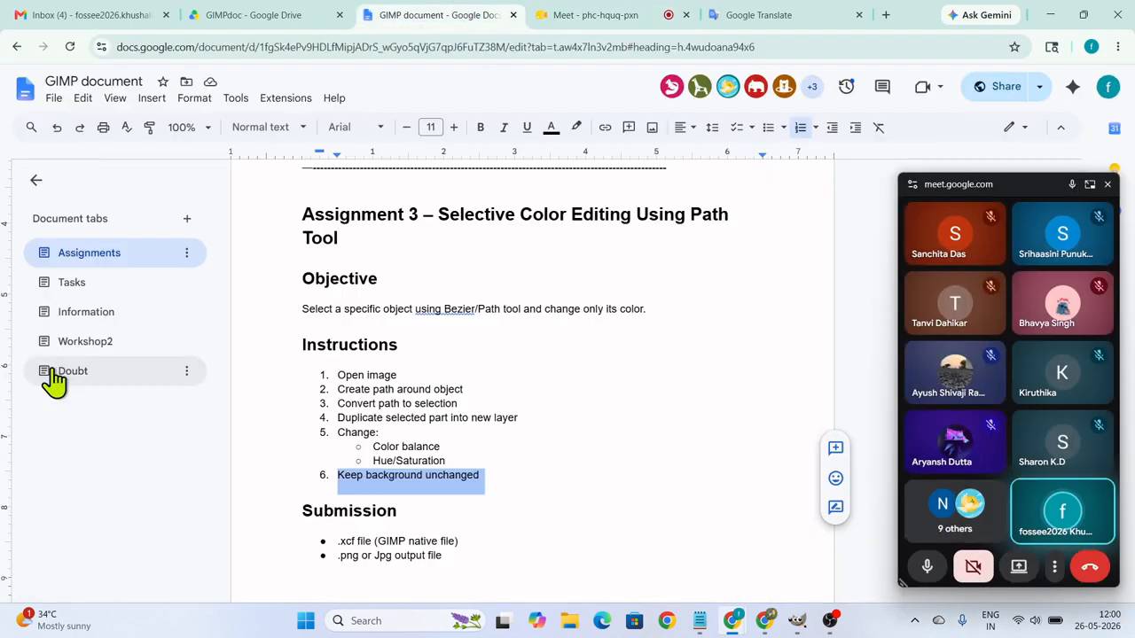
click(55, 374)
click(628, 402)
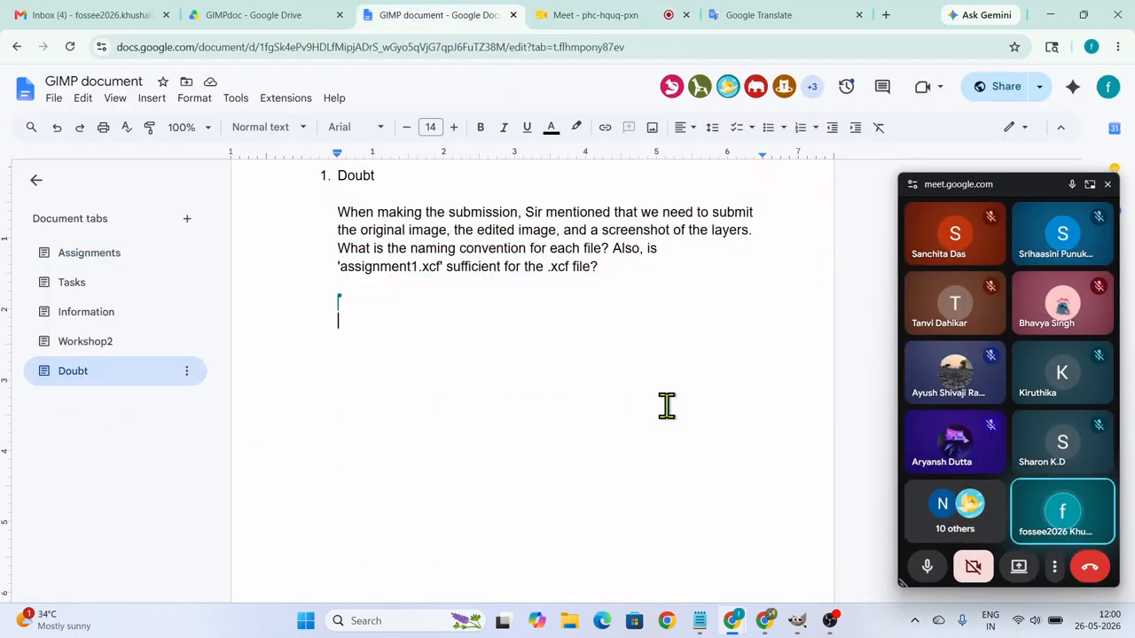
key(Return)
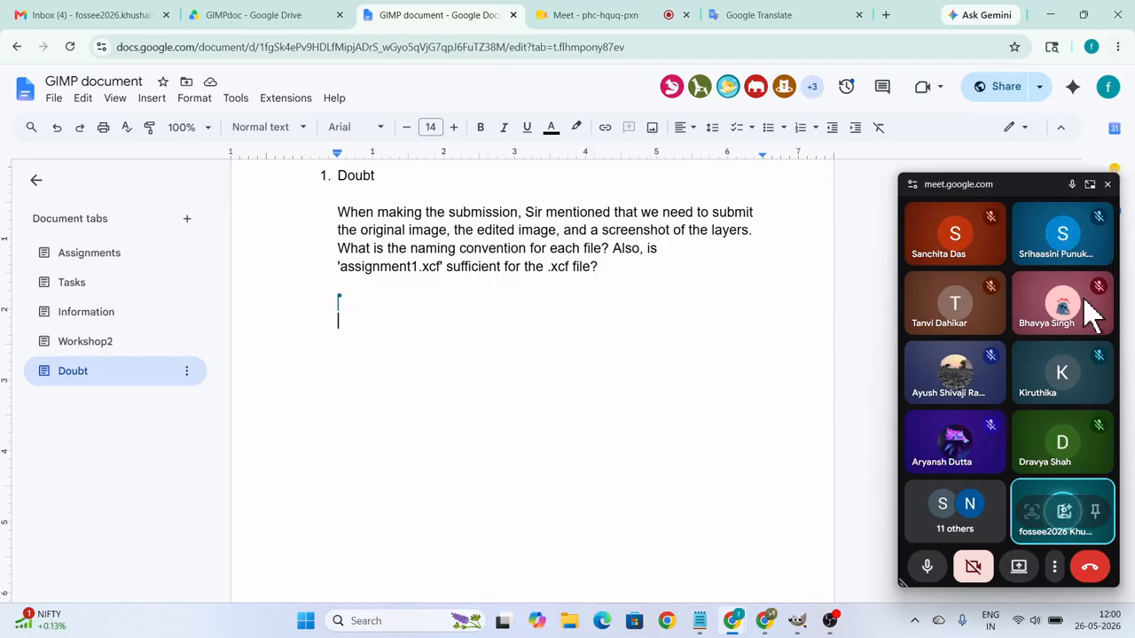
click(600, 21)
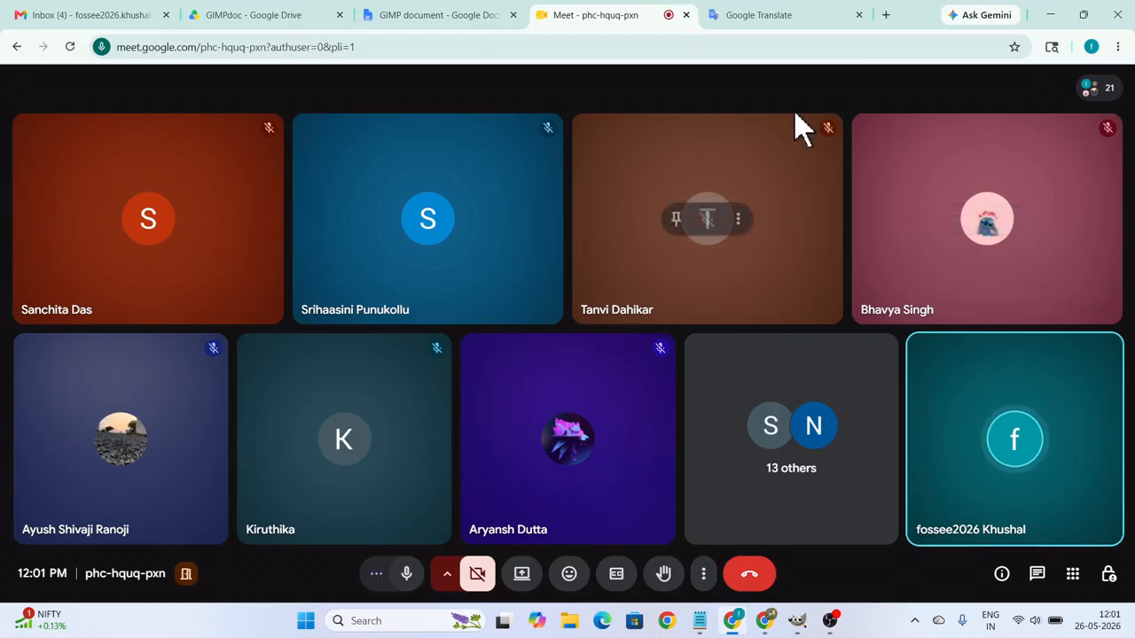
click(764, 623)
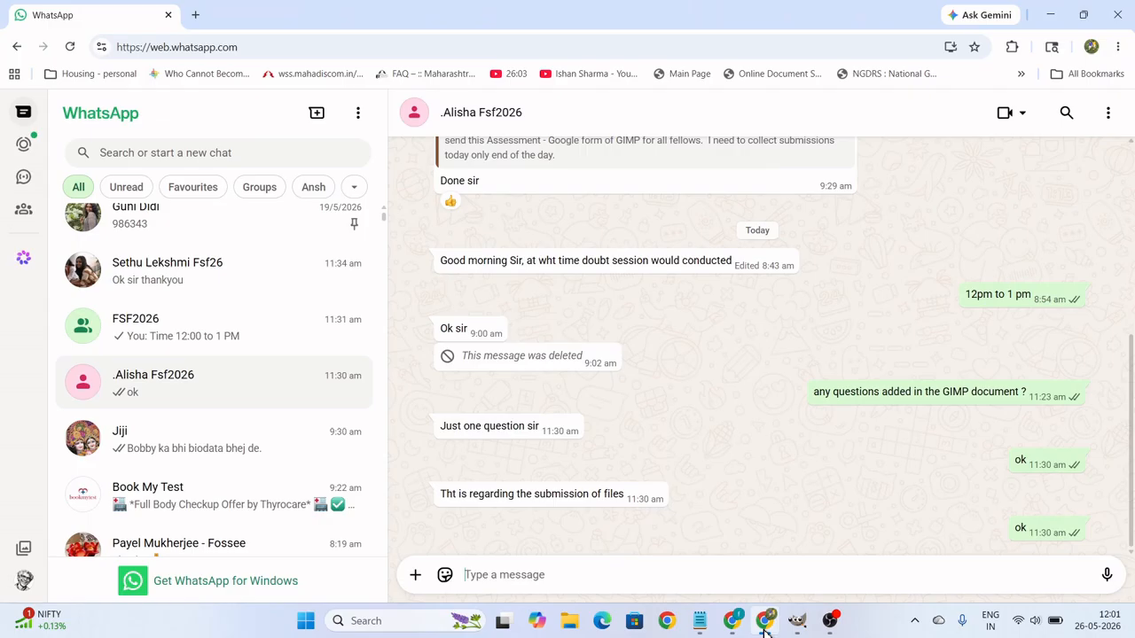
click(764, 625)
mouse_move(736, 627)
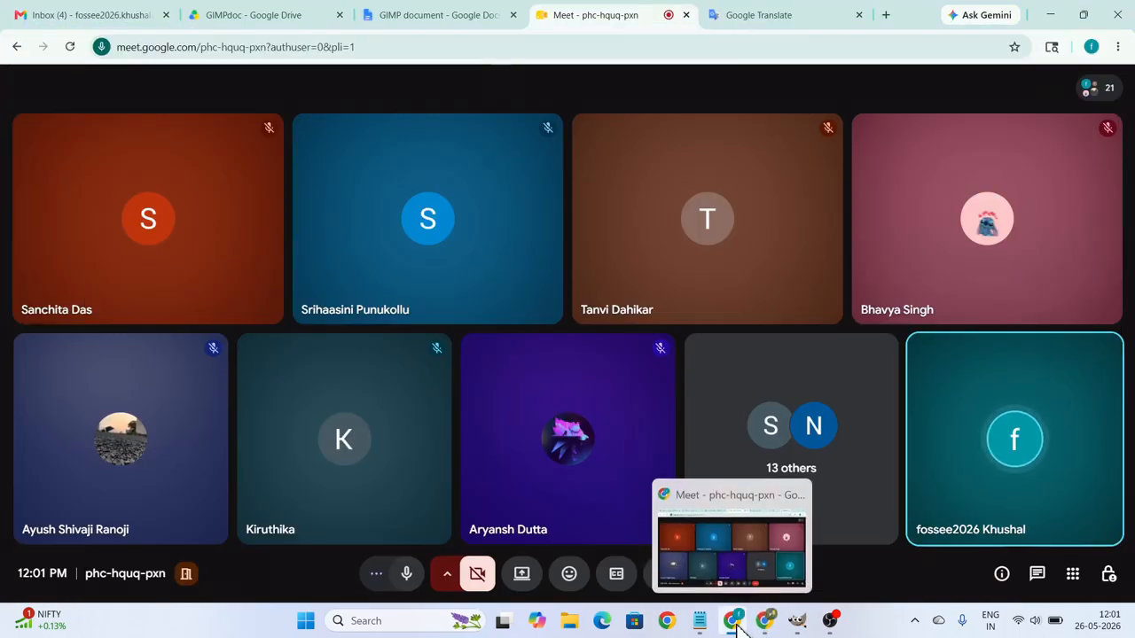
click(735, 627)
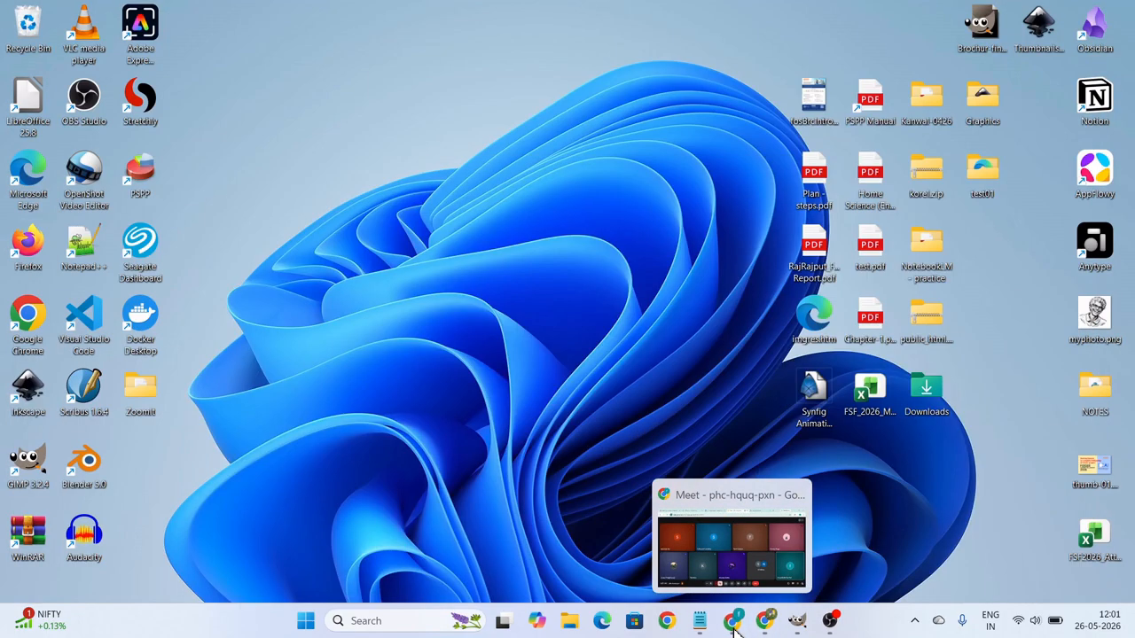
click(734, 626)
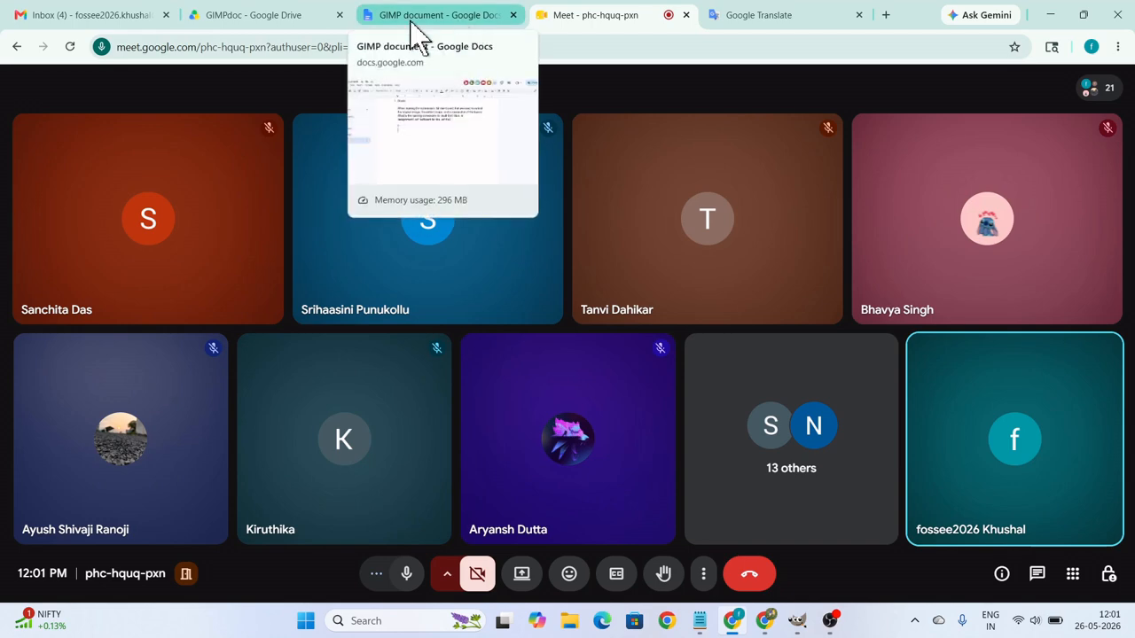
Open the GIMP Assessment (Responses) spreadsheet from the GIMPdoc Drive folder and select the empty cells A37:A49 below the last response.
click(250, 22)
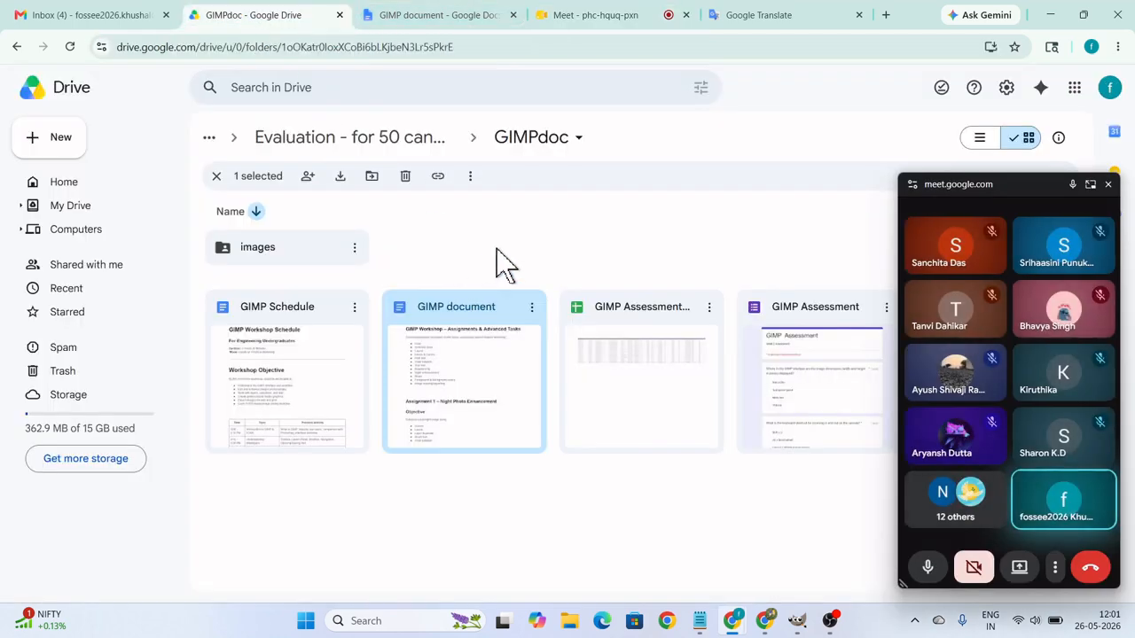
double_click(656, 316)
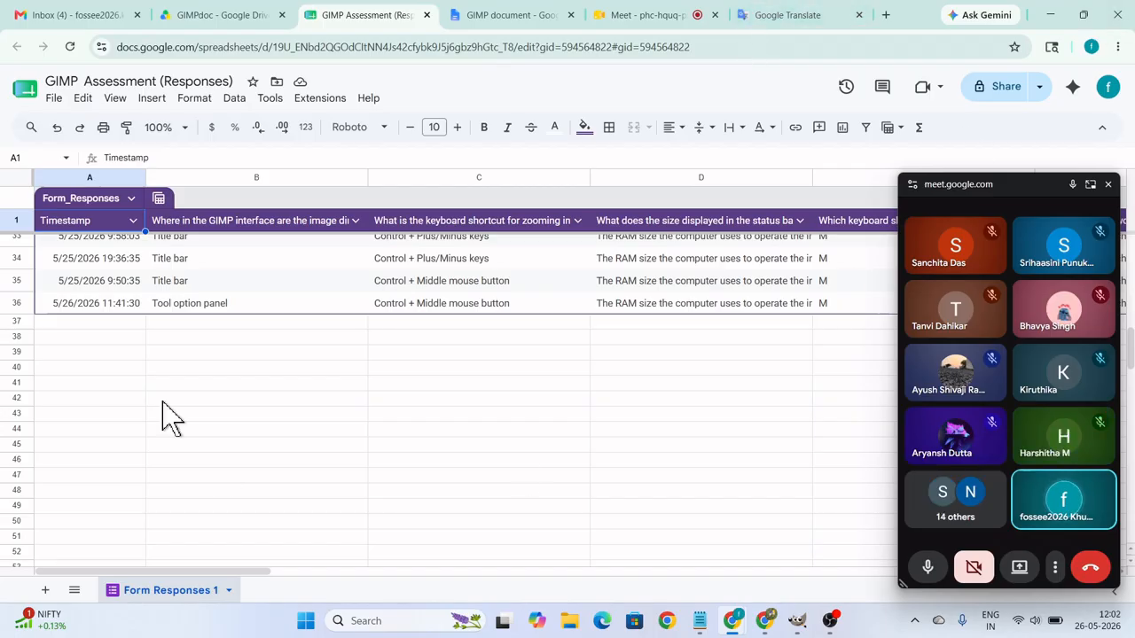
click(62, 324)
drag(71, 339, 75, 523)
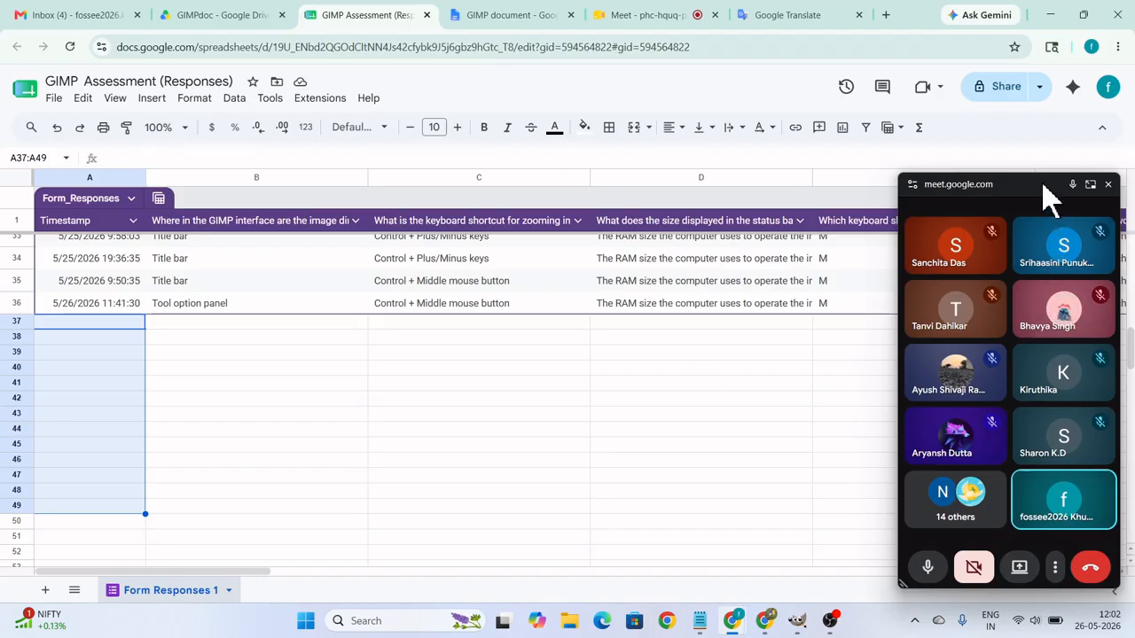
Close the floating meeting window over the spreadsheet and return to the Meet call.
click(1107, 184)
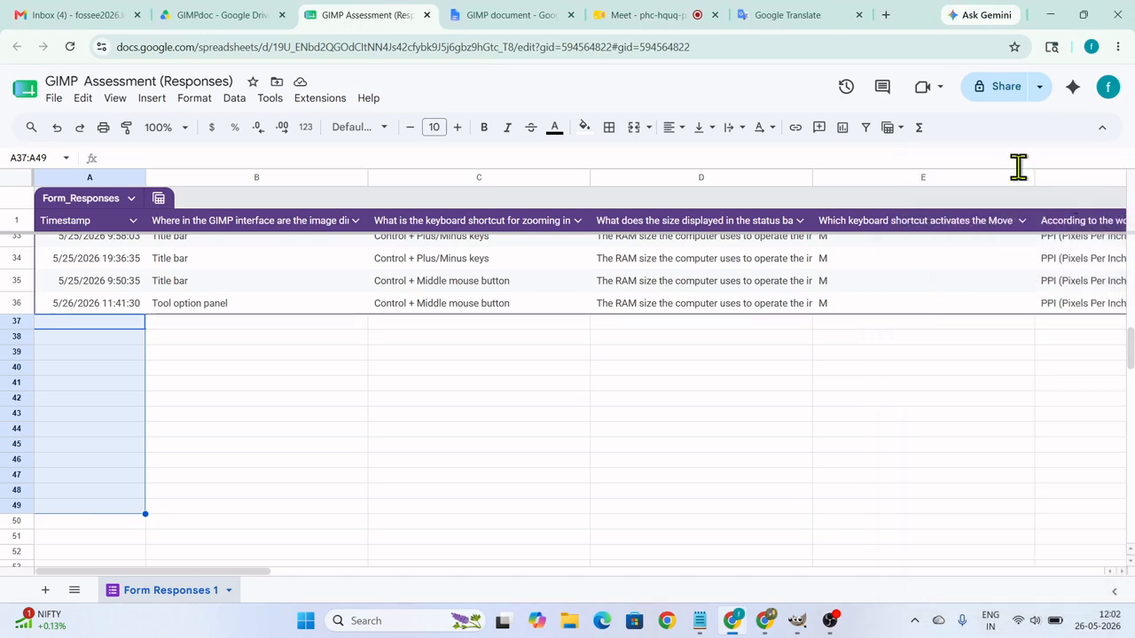
click(650, 17)
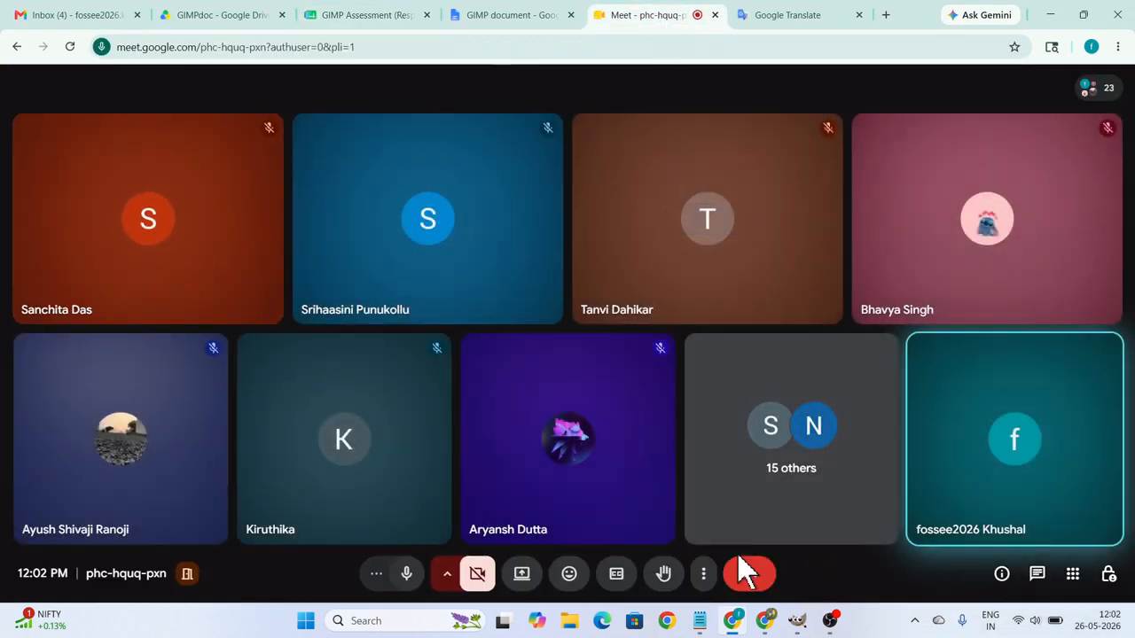
mouse_move(733, 625)
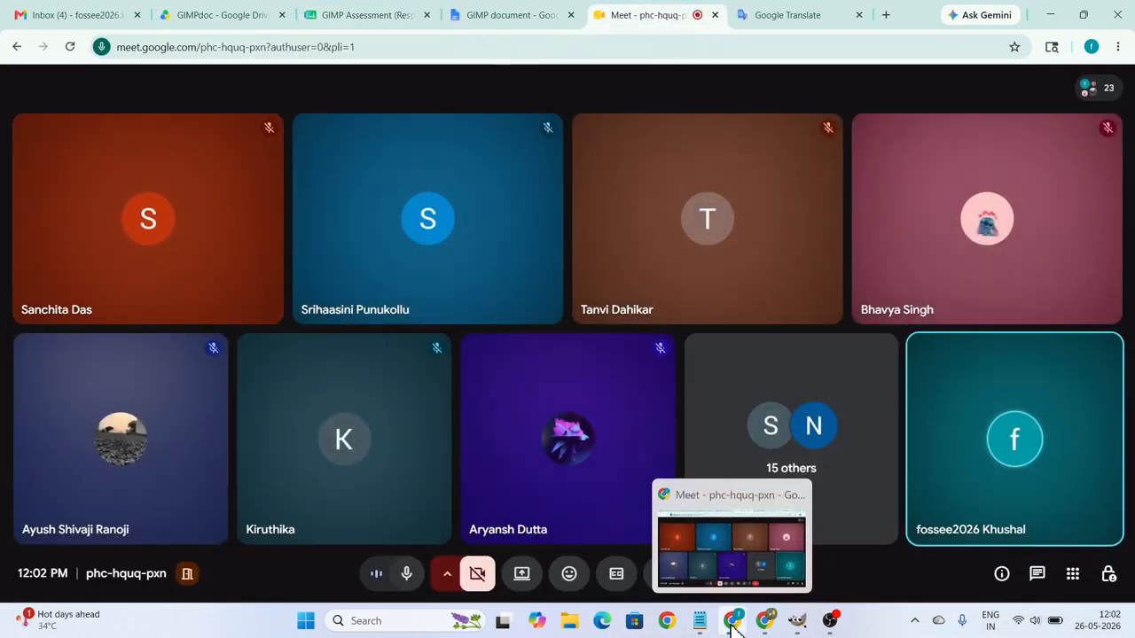
Show Assignment 2 – Creative Poster Collage in the GIMP document's Assignments tab and close the floating meeting window.
click(511, 15)
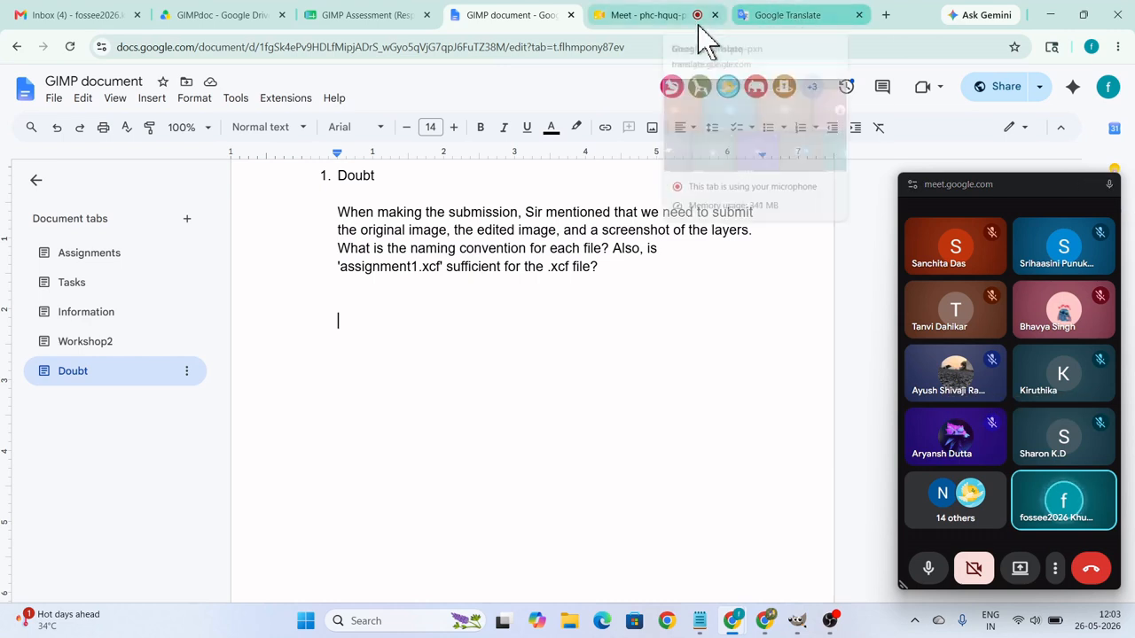
click(96, 256)
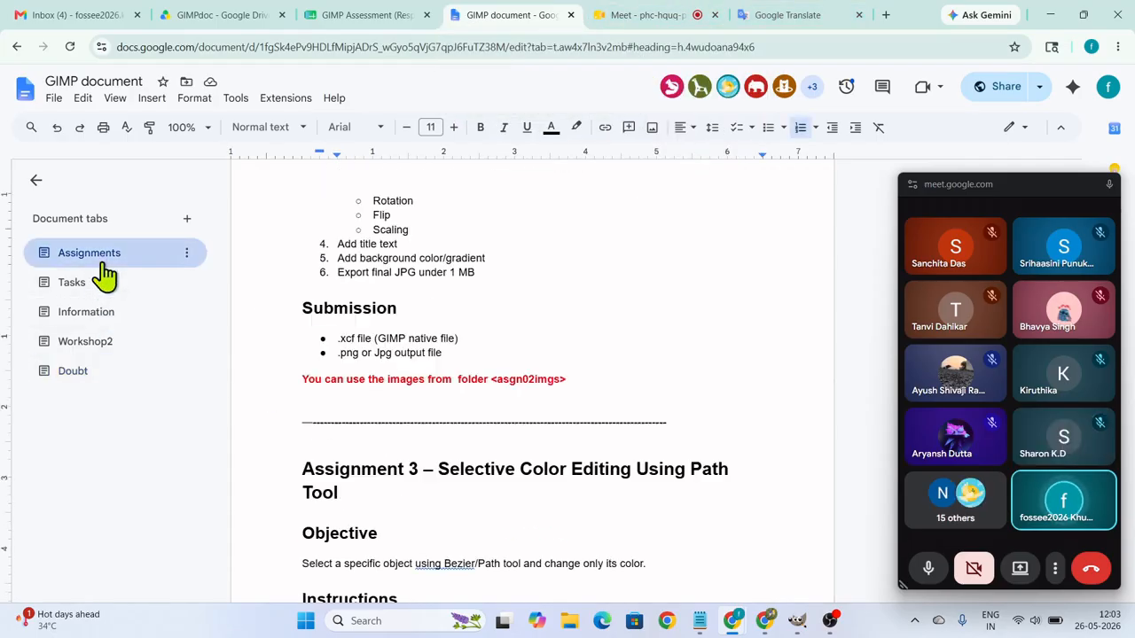
scroll(674, 390, up, 3)
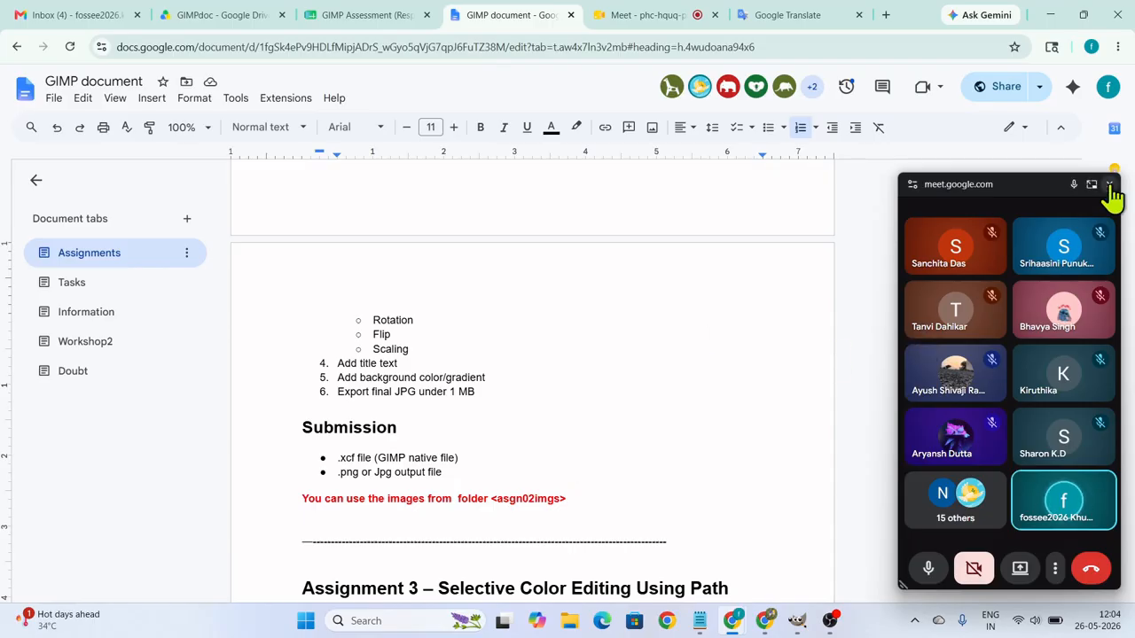
click(1105, 187)
scroll(757, 461, up, 10)
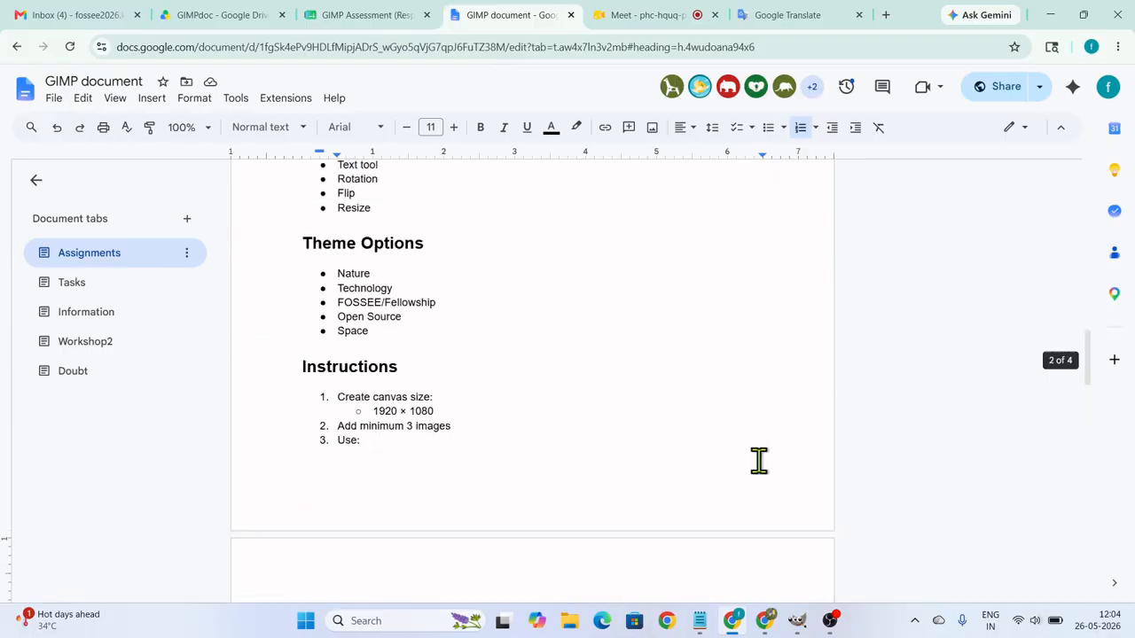
click(796, 624)
click(797, 624)
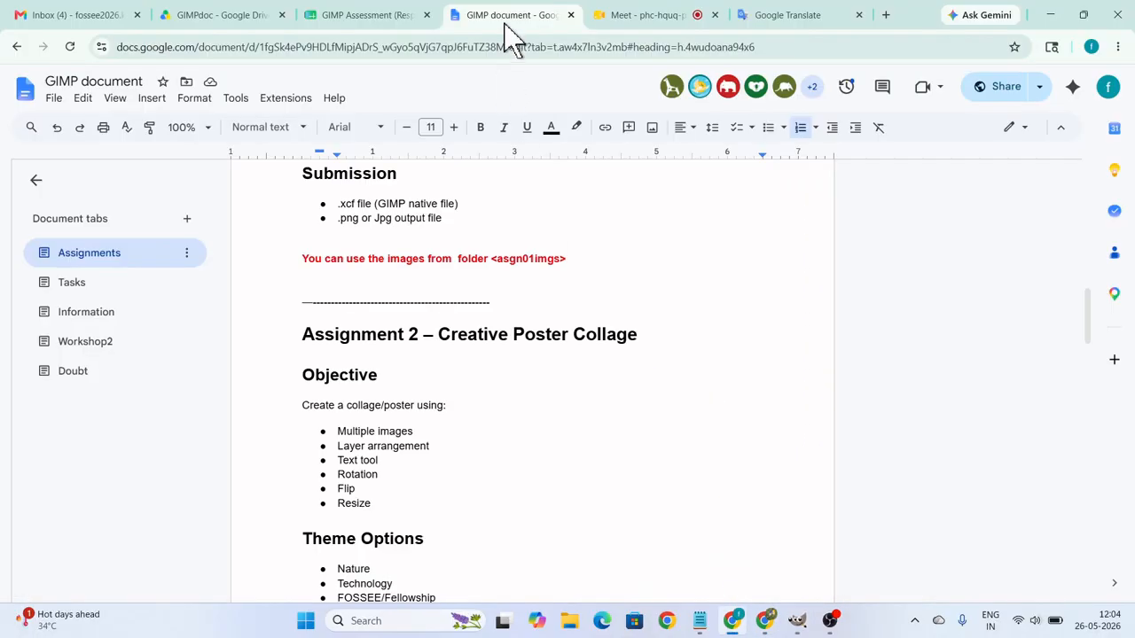
Start presenting the entire screen in the Meet call.
click(677, 18)
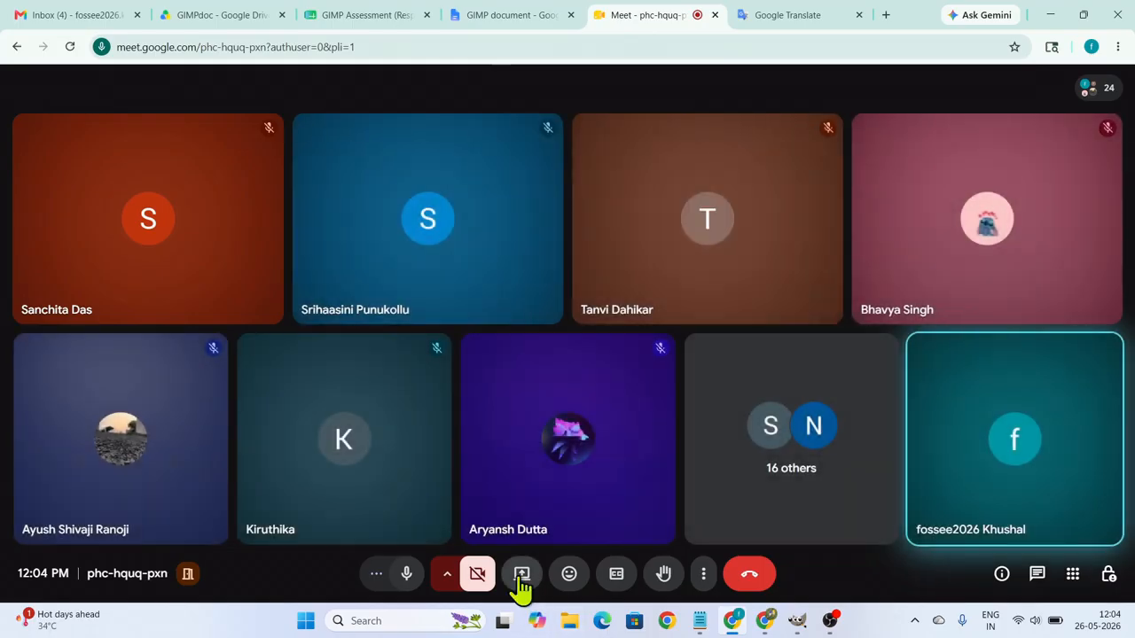
click(522, 578)
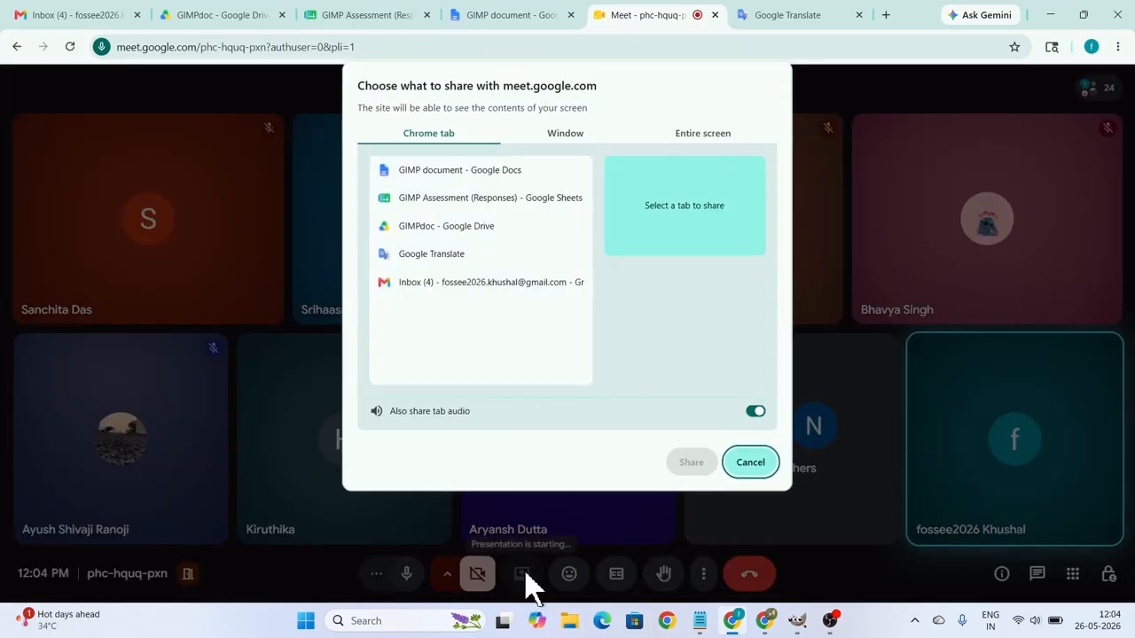
click(702, 139)
click(511, 233)
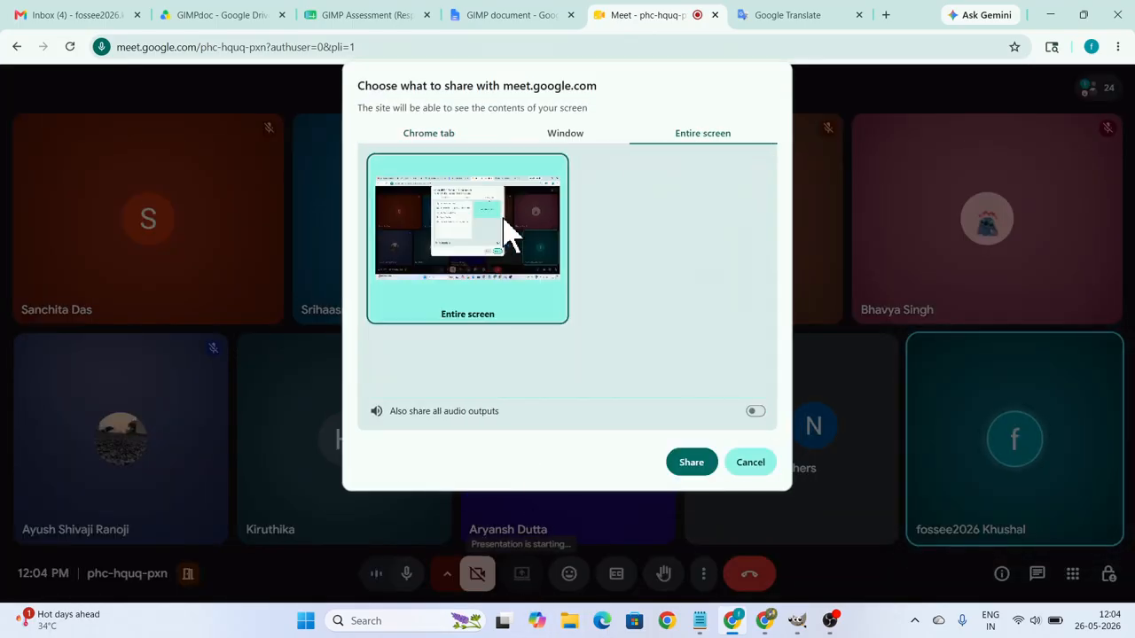
click(699, 468)
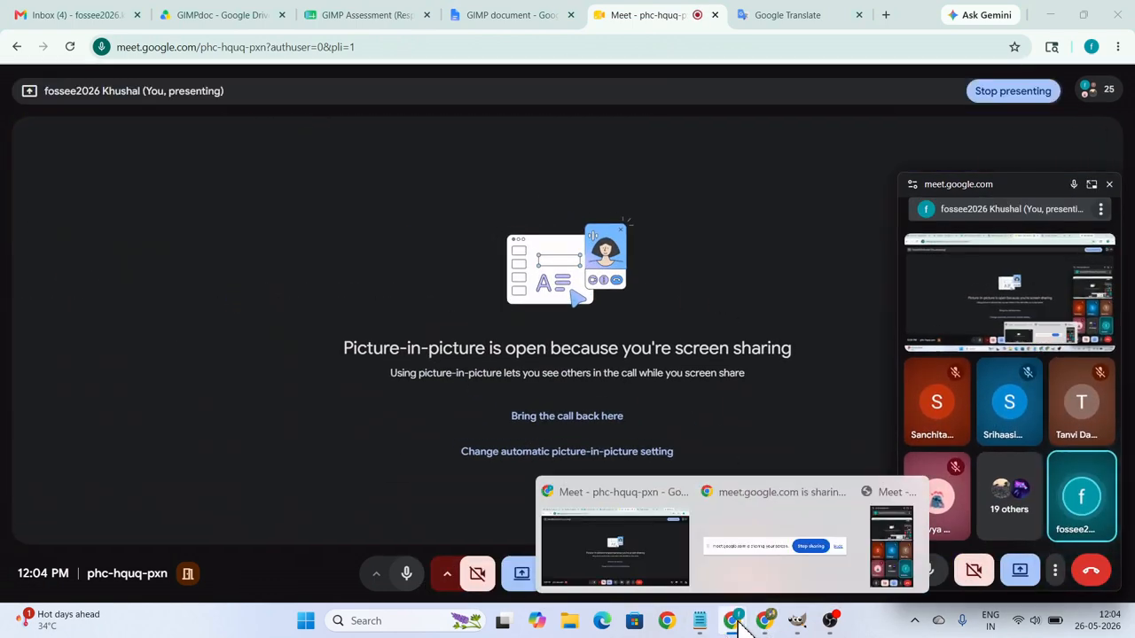
Return to the GIMP document and show the workshop topics and the Assignment 1 – Night Photo Enhancement section.
mouse_move(740, 628)
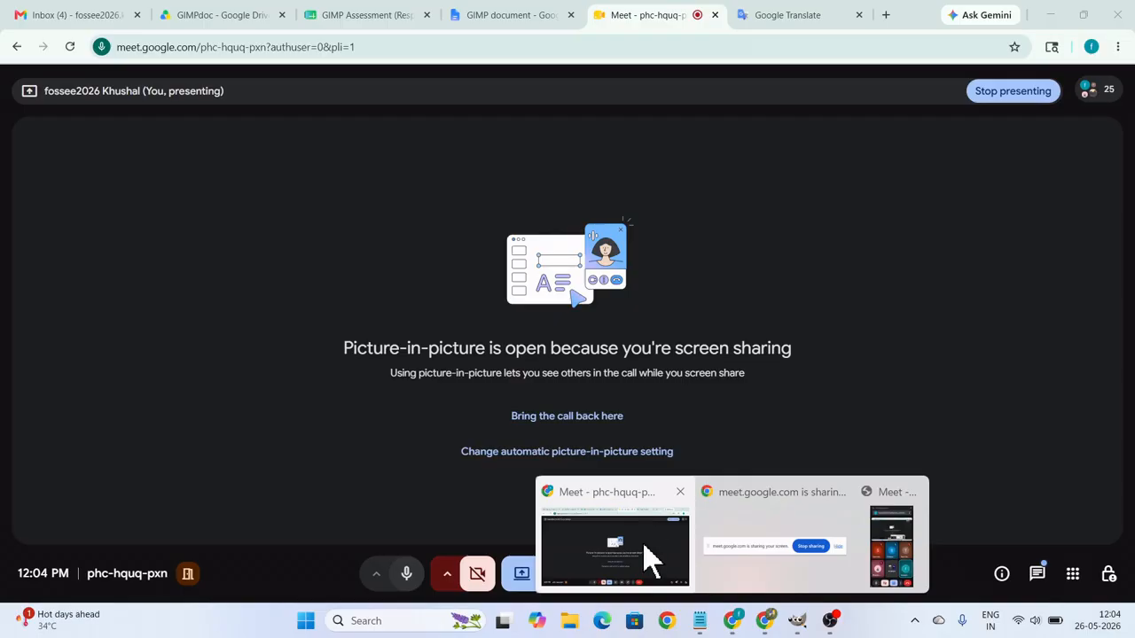
click(652, 558)
click(374, 16)
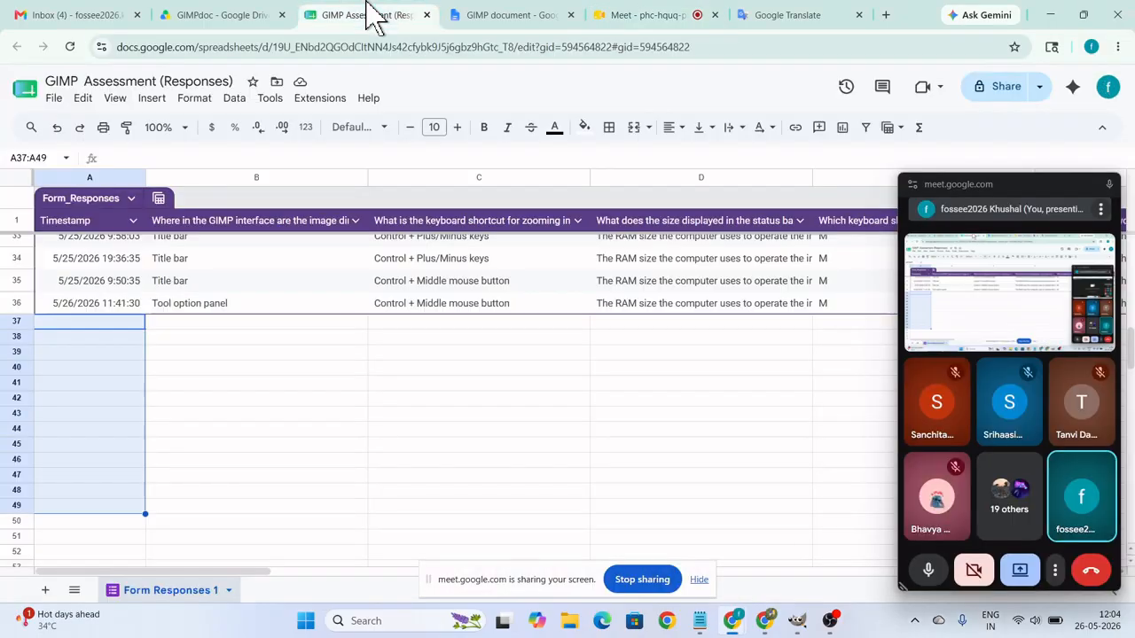
click(483, 17)
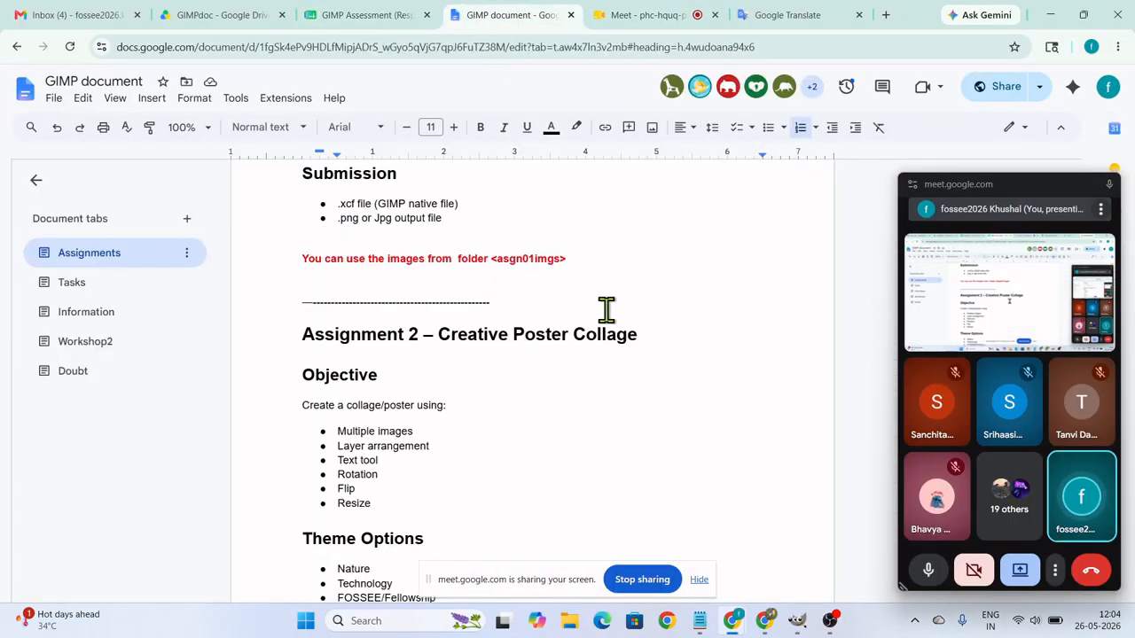
scroll(704, 355, up, 15)
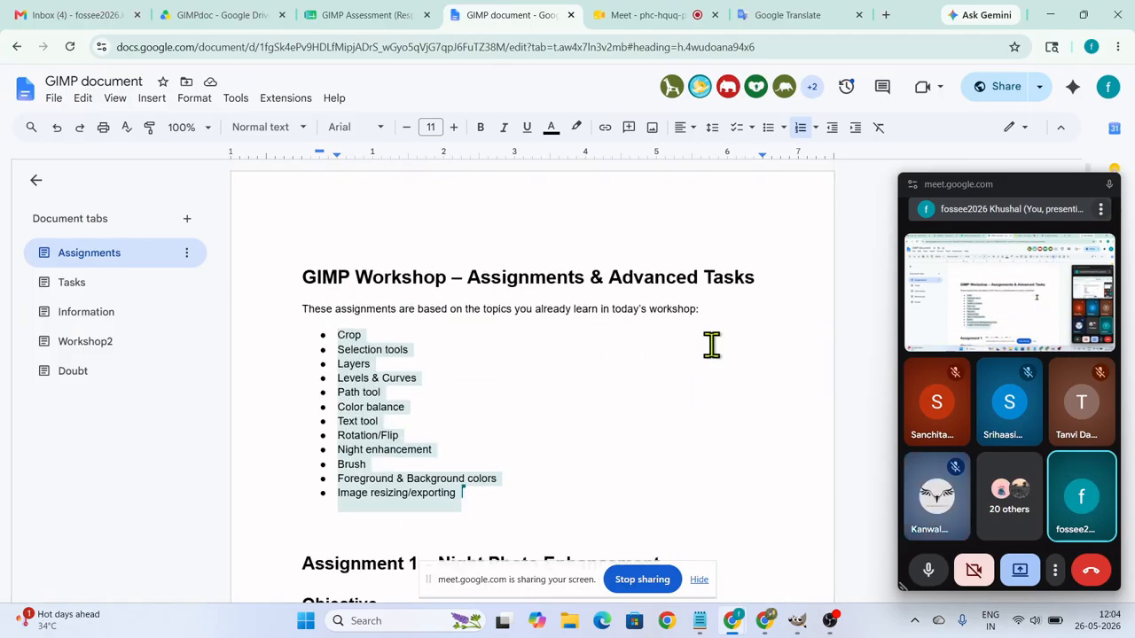
scroll(712, 345, down, 3)
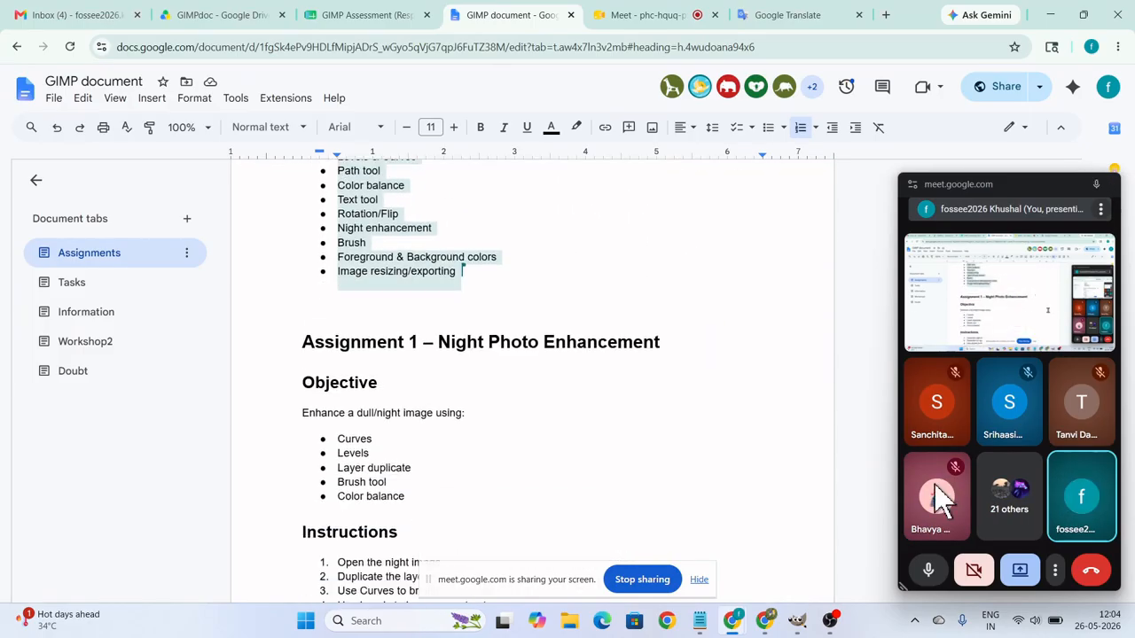
Read the Meet call's in-call messages, close the message list and go back to the GIMP document.
click(650, 15)
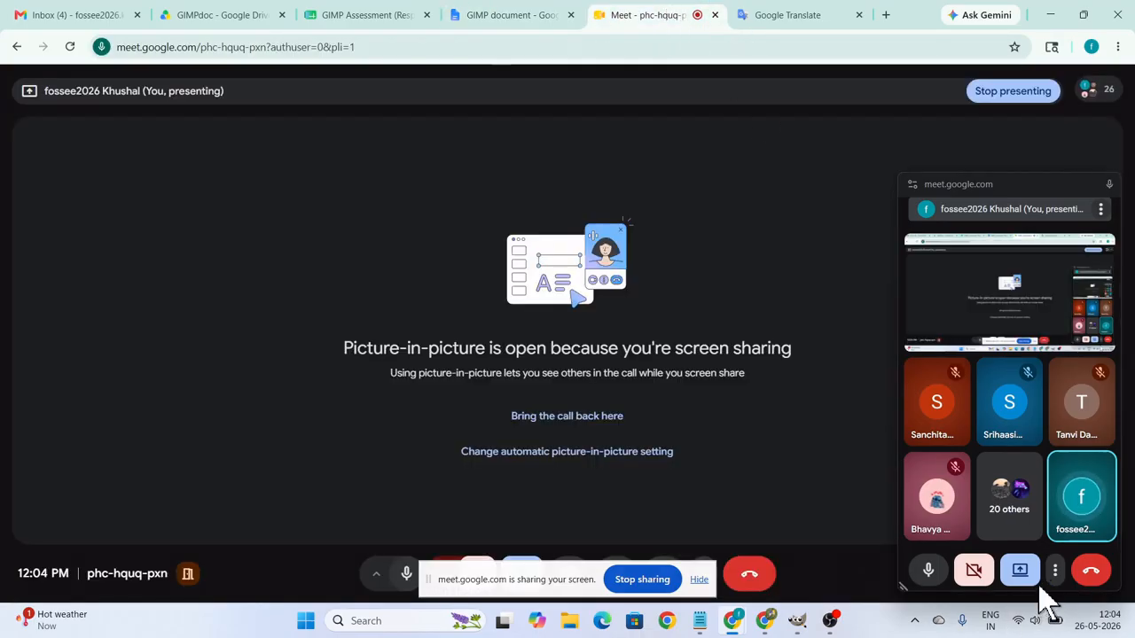
click(1106, 185)
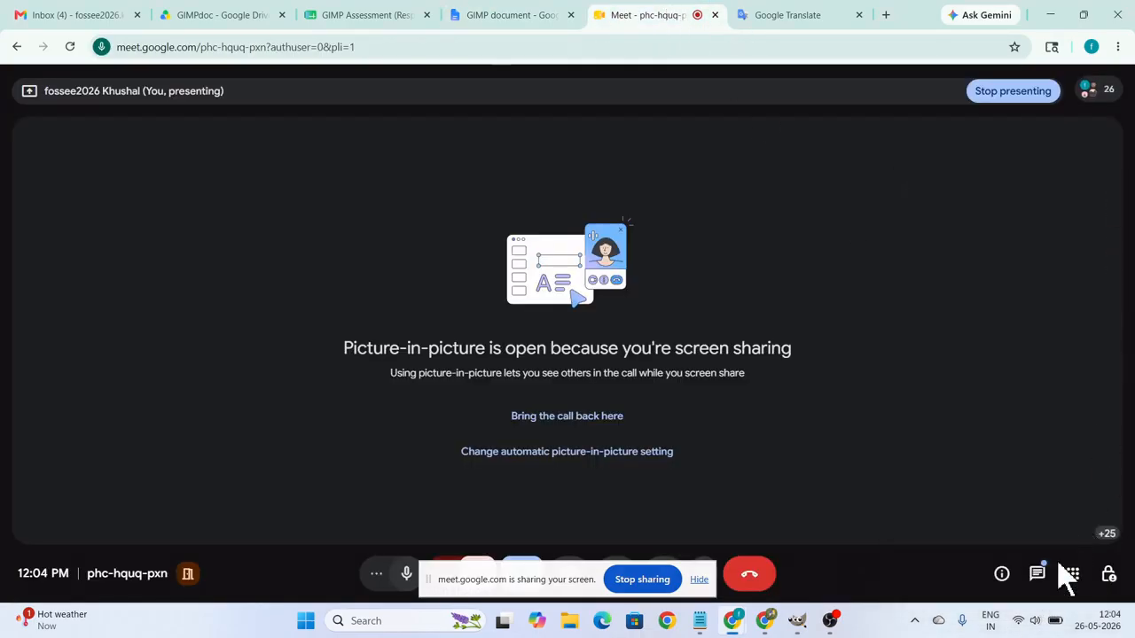
click(1039, 578)
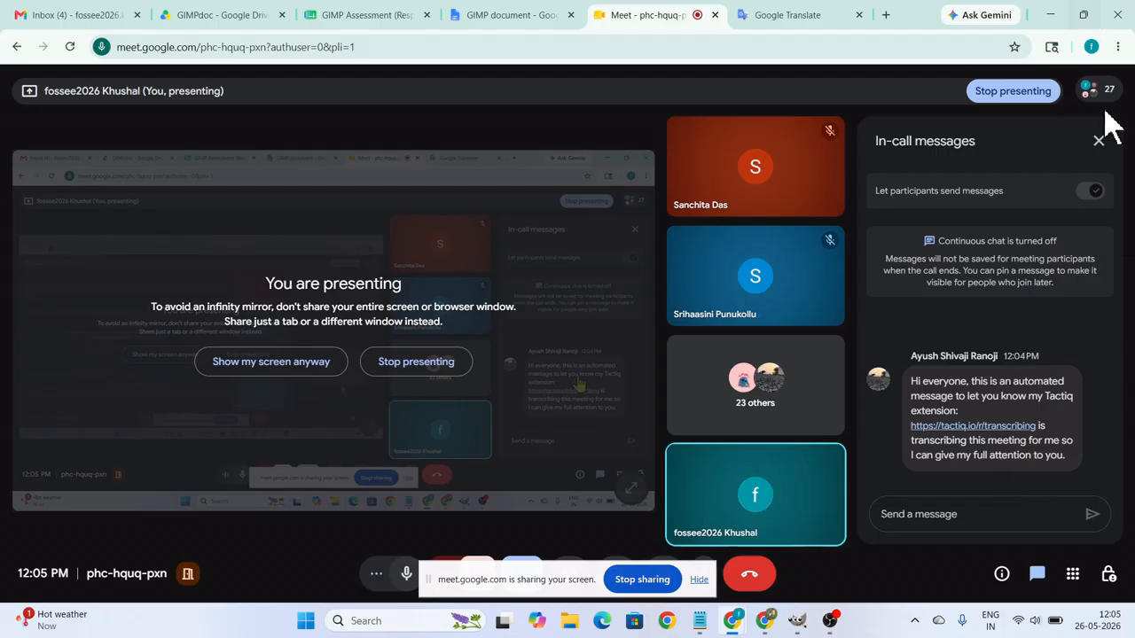
click(1098, 141)
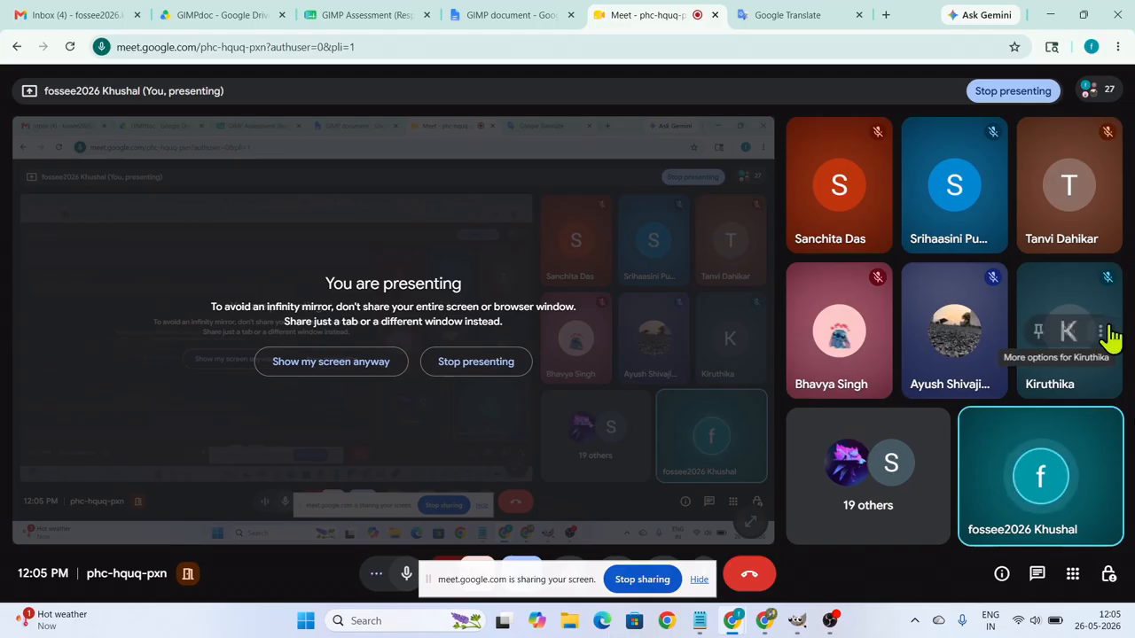
click(529, 24)
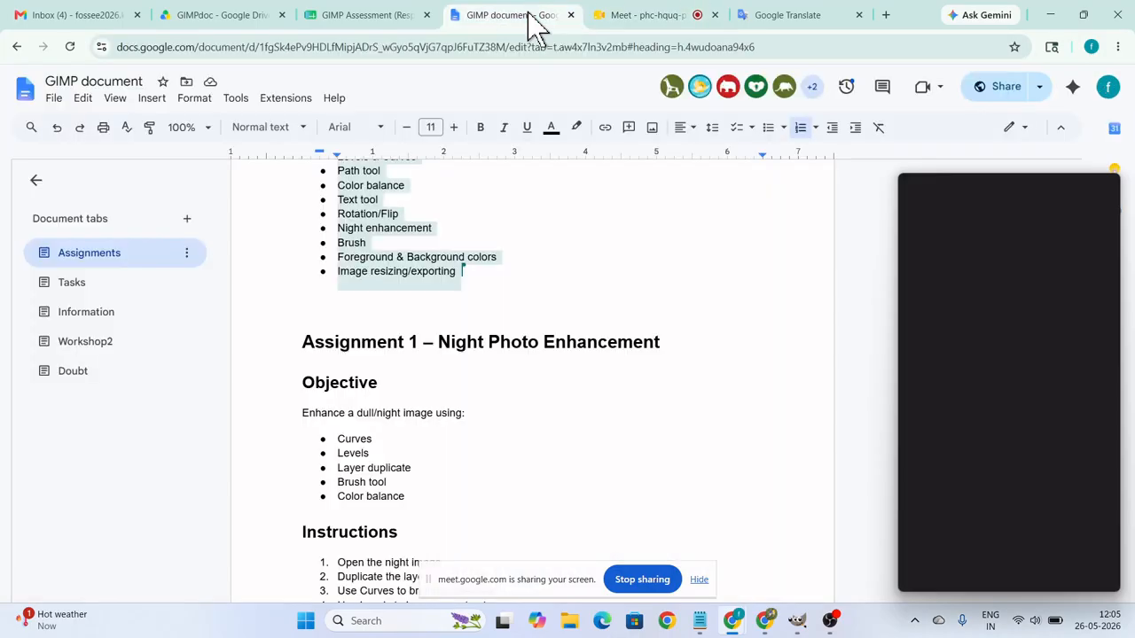
Highlight the list of workshop topics from Crop to Image resizing/exporting in the document's Assignments tab.
scroll(560, 380, up, 1)
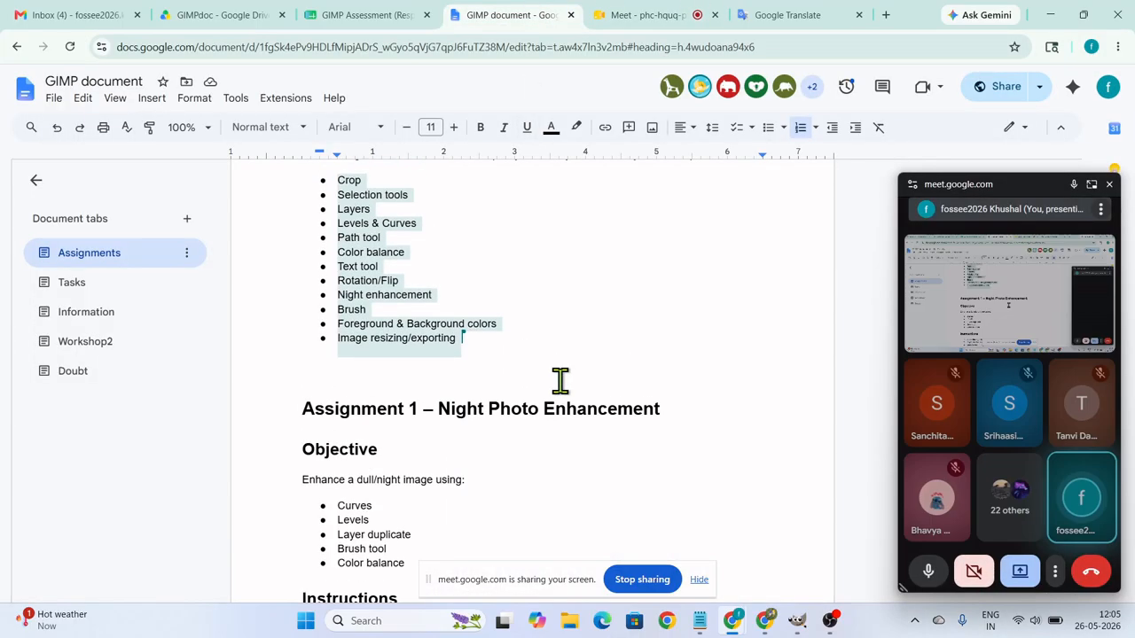
scroll(560, 379, up, 1)
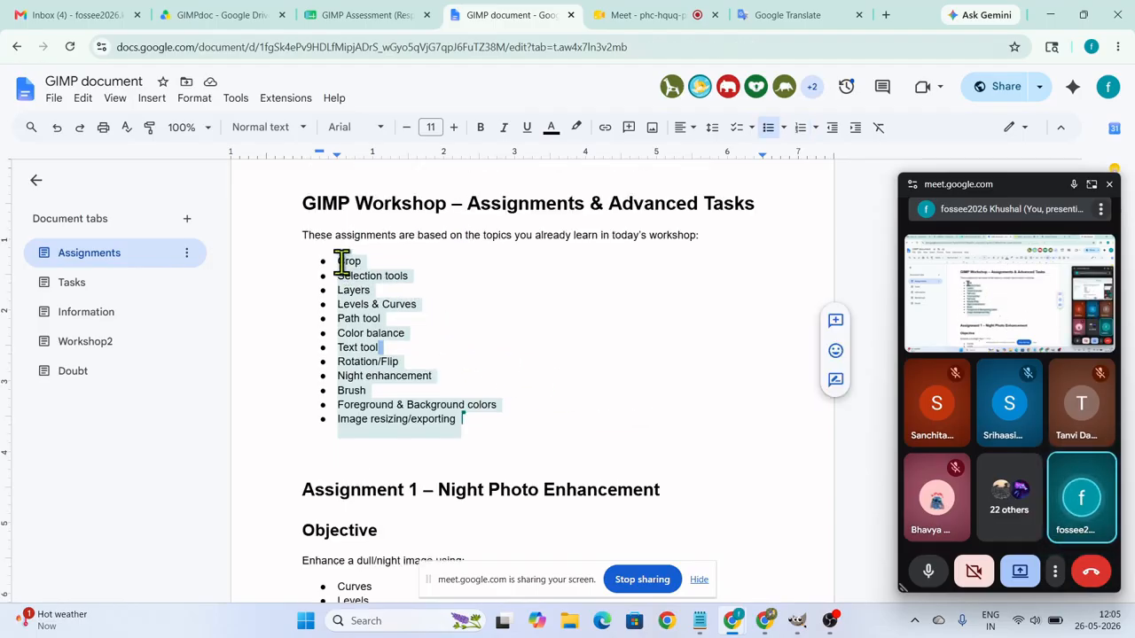
drag(342, 262, 425, 301)
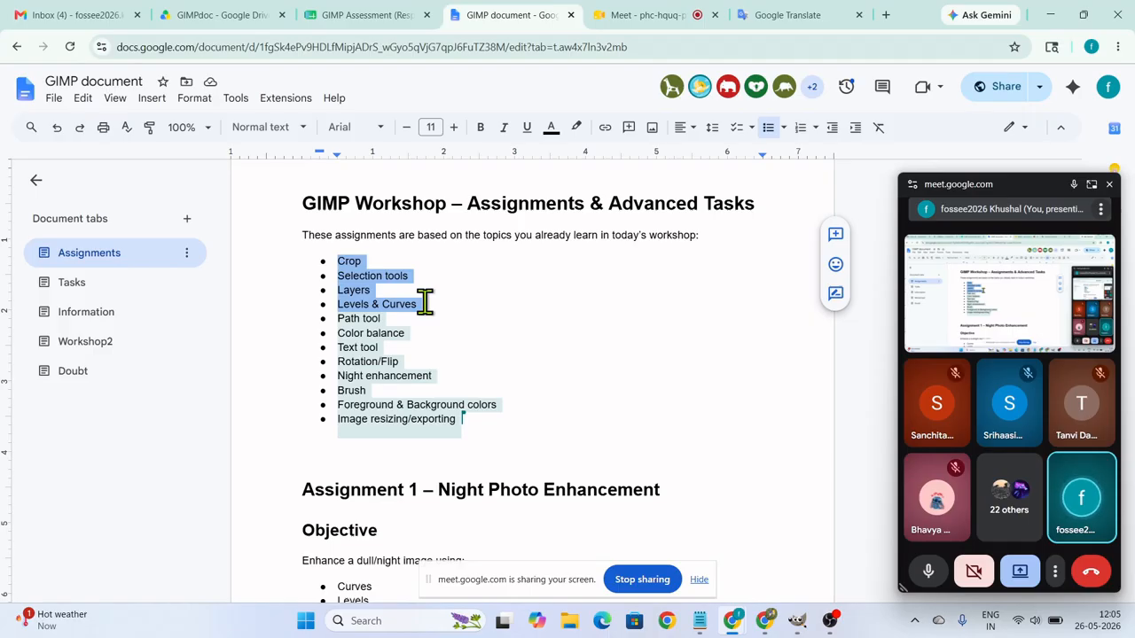
drag(425, 302, 425, 315)
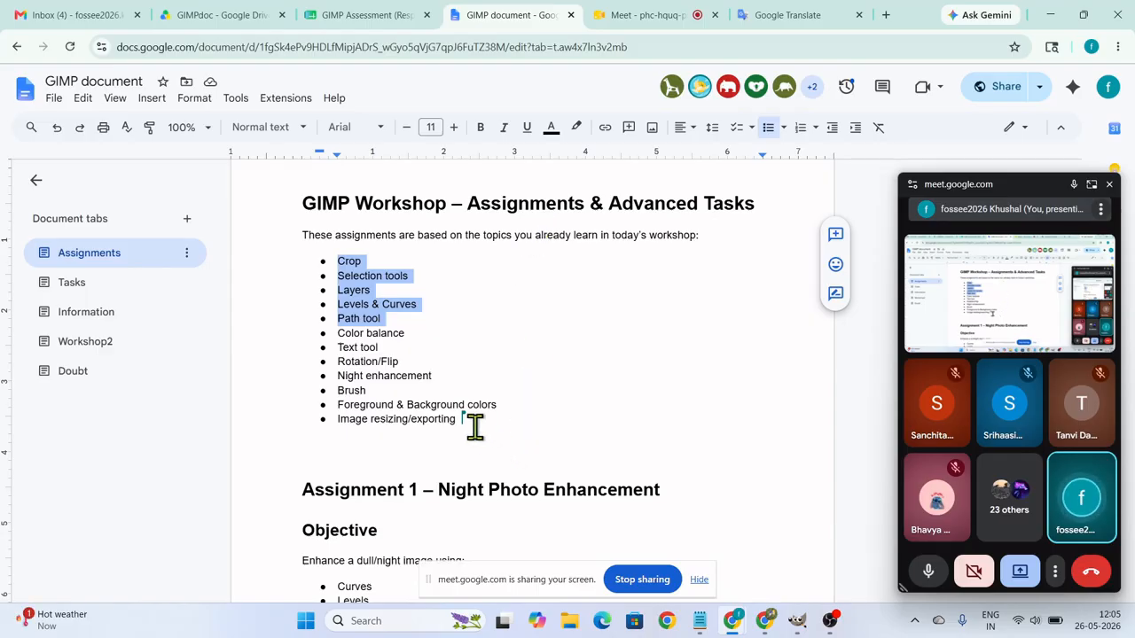
drag(474, 428, 324, 263)
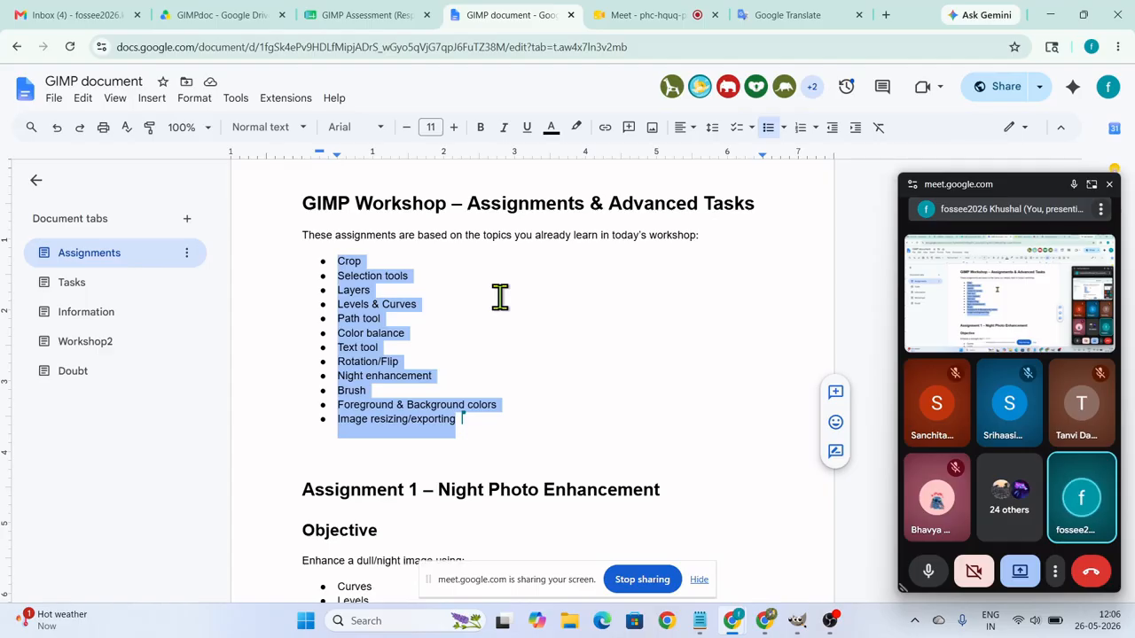
Highlight the Night Photo Enhancement title, the Instructions heading and the first instruction, "Open the night image", under Assignment 1.
scroll(696, 403, down, 1)
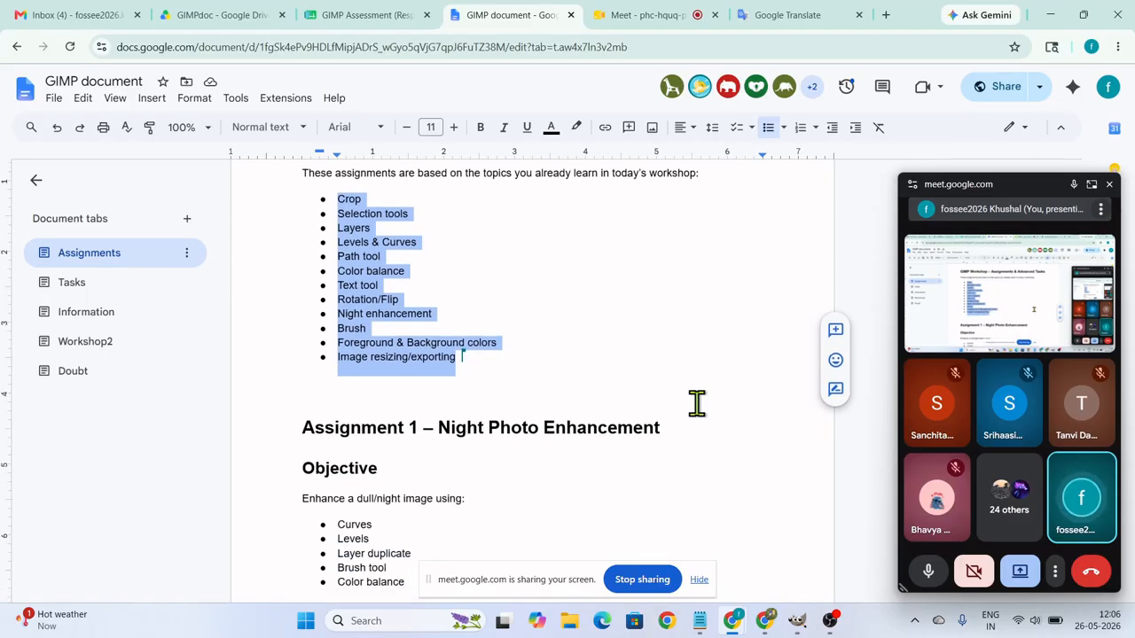
scroll(697, 404, down, 3)
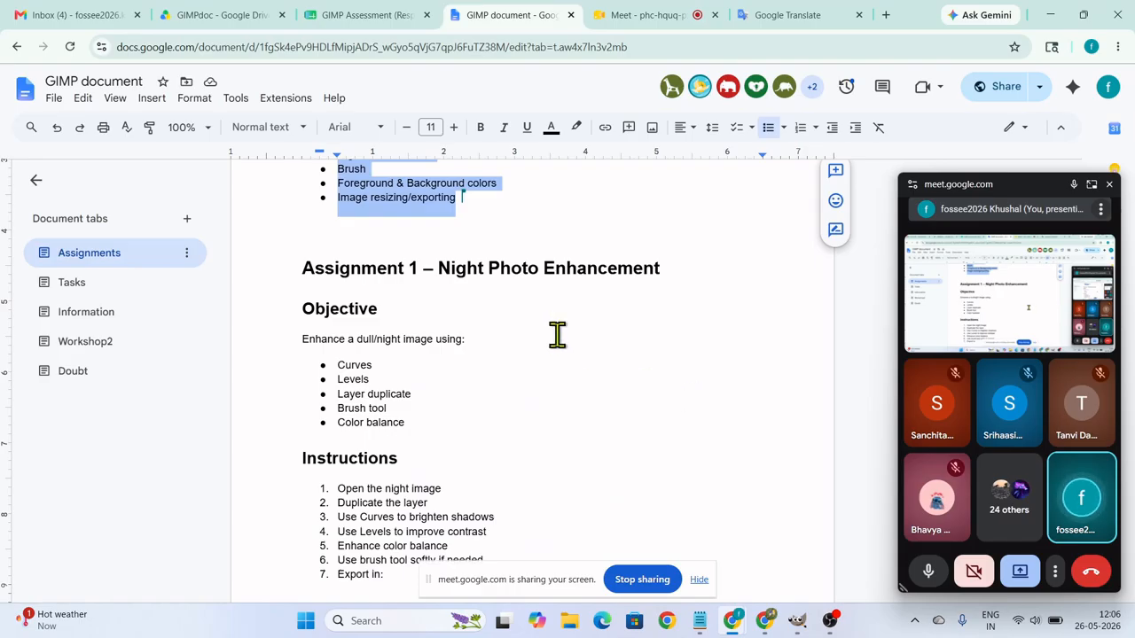
drag(440, 268, 659, 267)
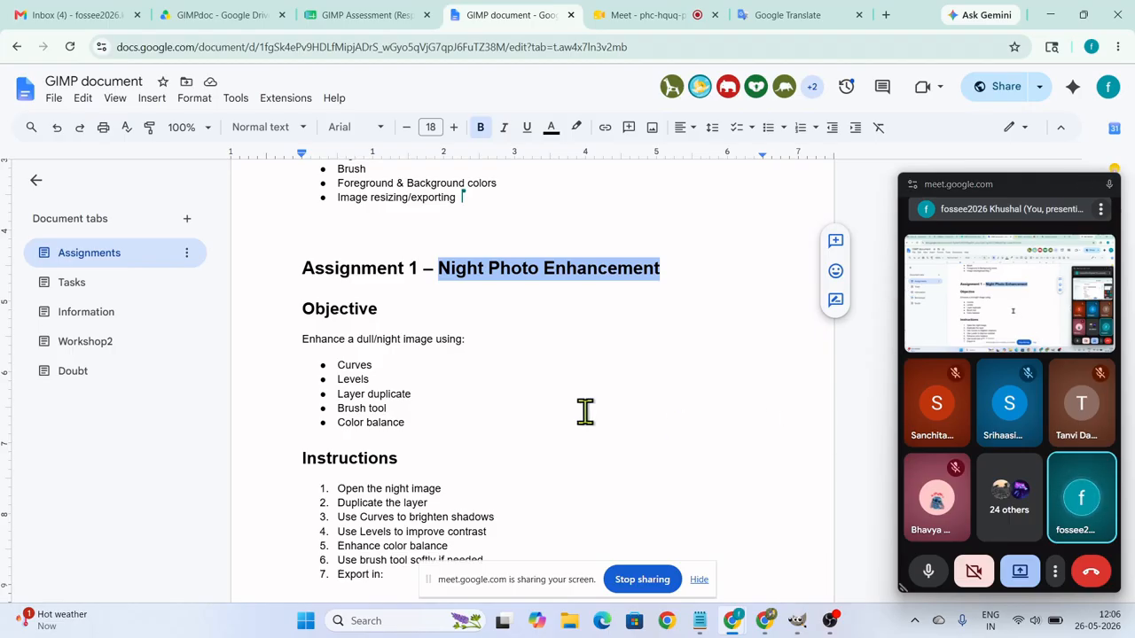
scroll(585, 410, down, 2)
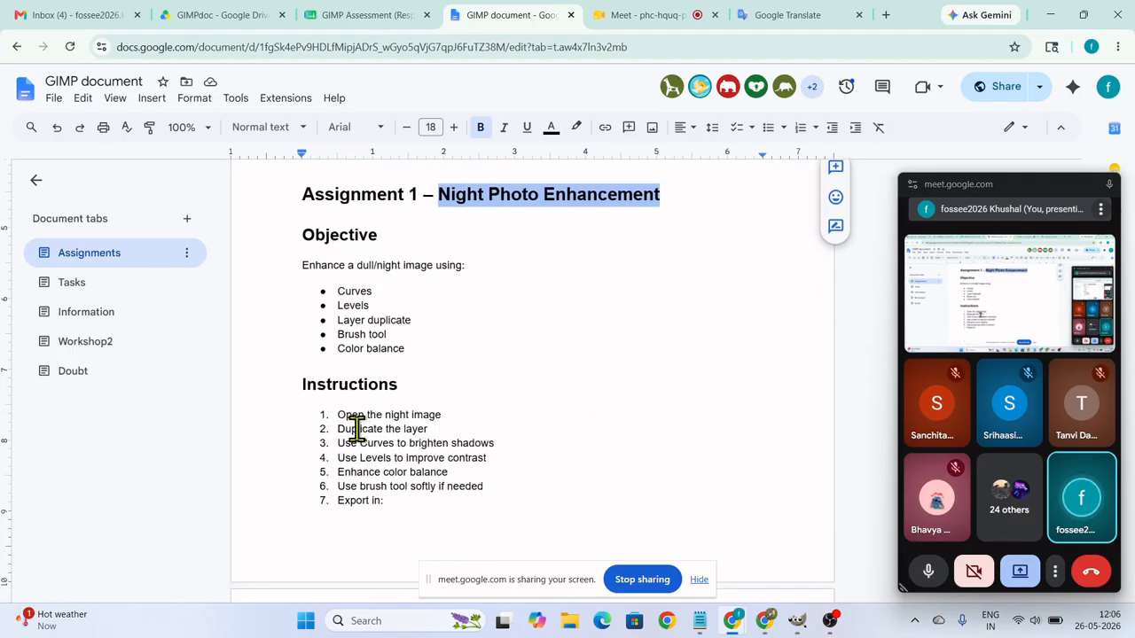
drag(314, 385, 402, 373)
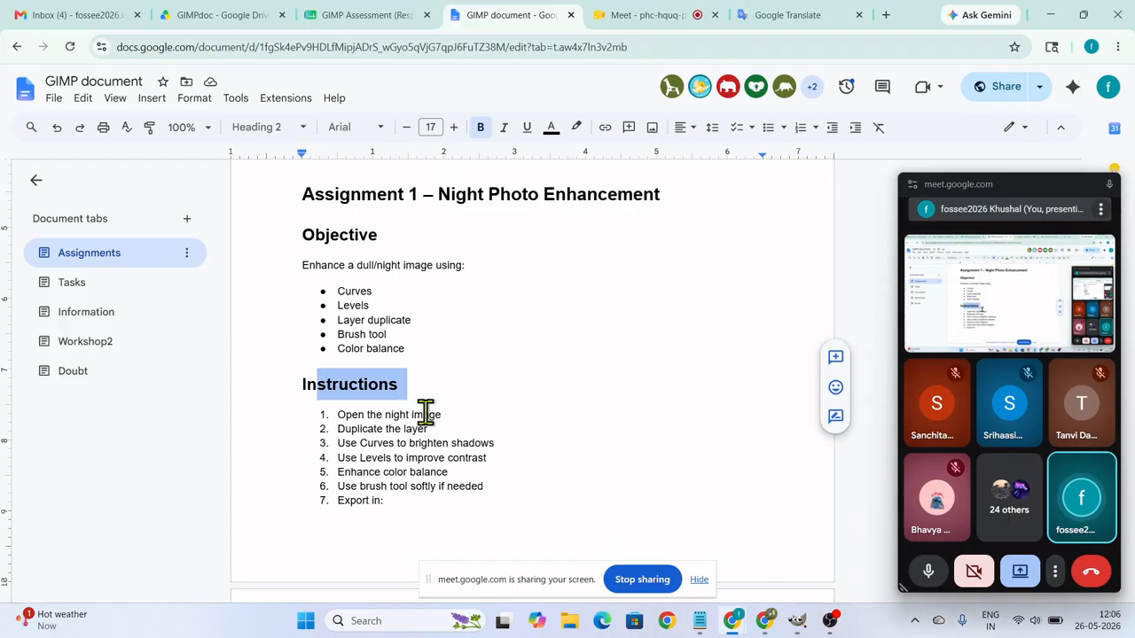
click(425, 411)
drag(336, 412, 452, 404)
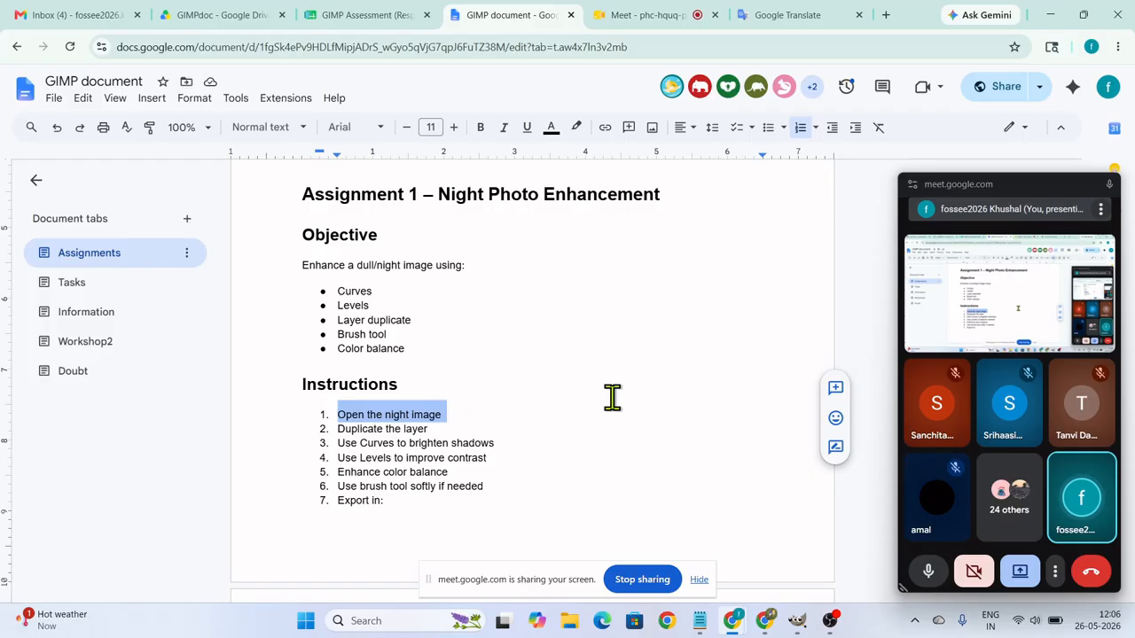
Close the floating meeting window and search Google Images in a new browser tab for "Night car racing".
click(885, 15)
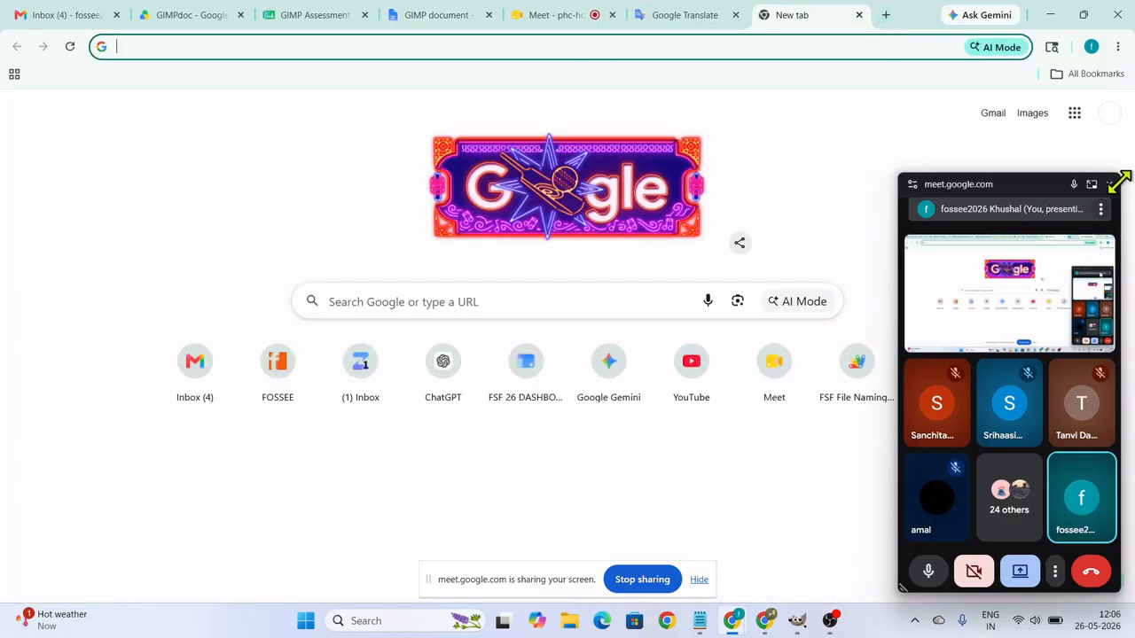
click(1108, 184)
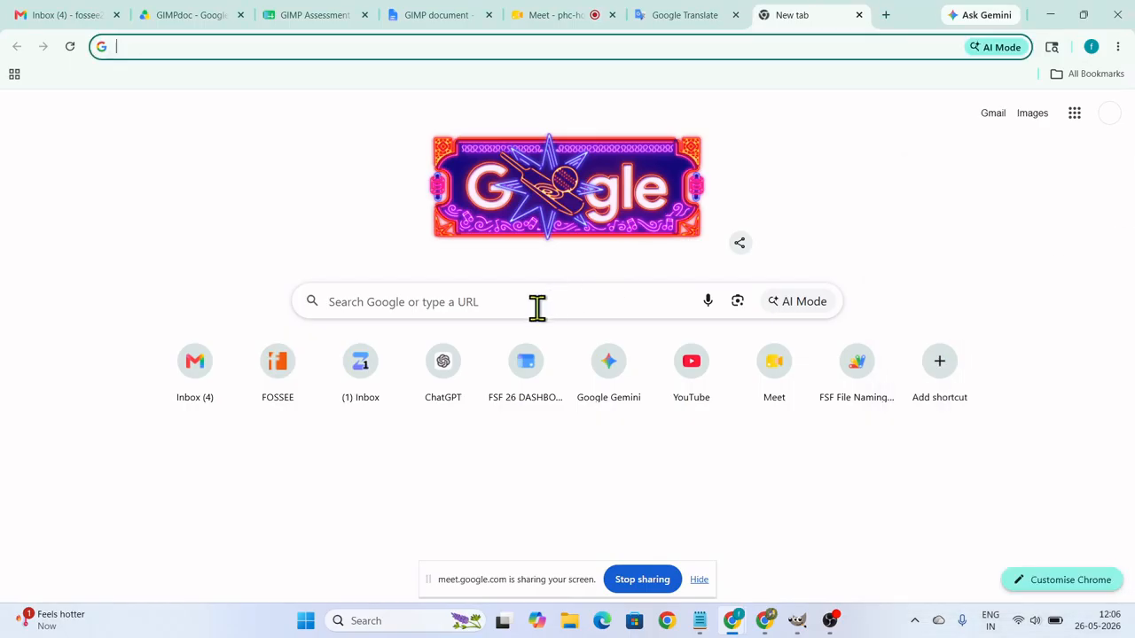
click(1029, 116)
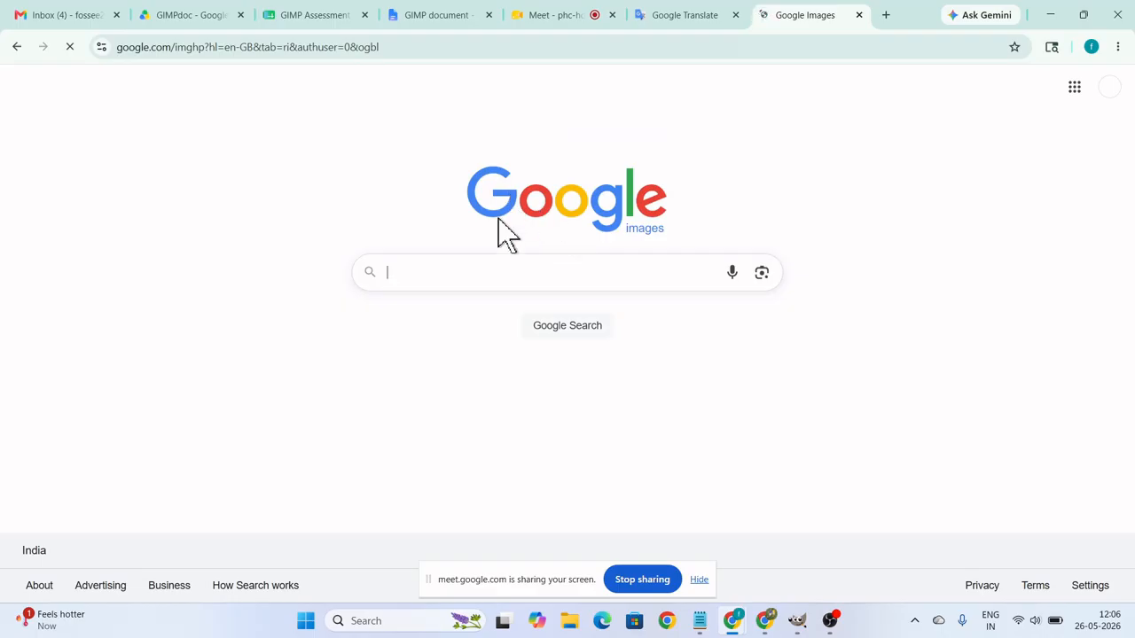
click(431, 267)
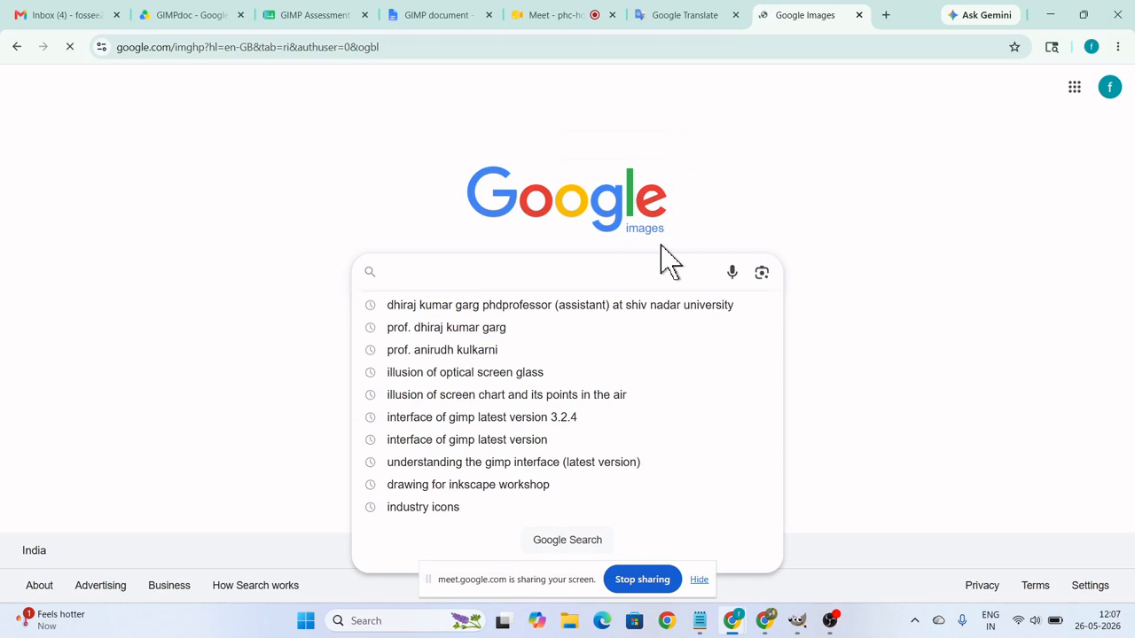
text(Night)
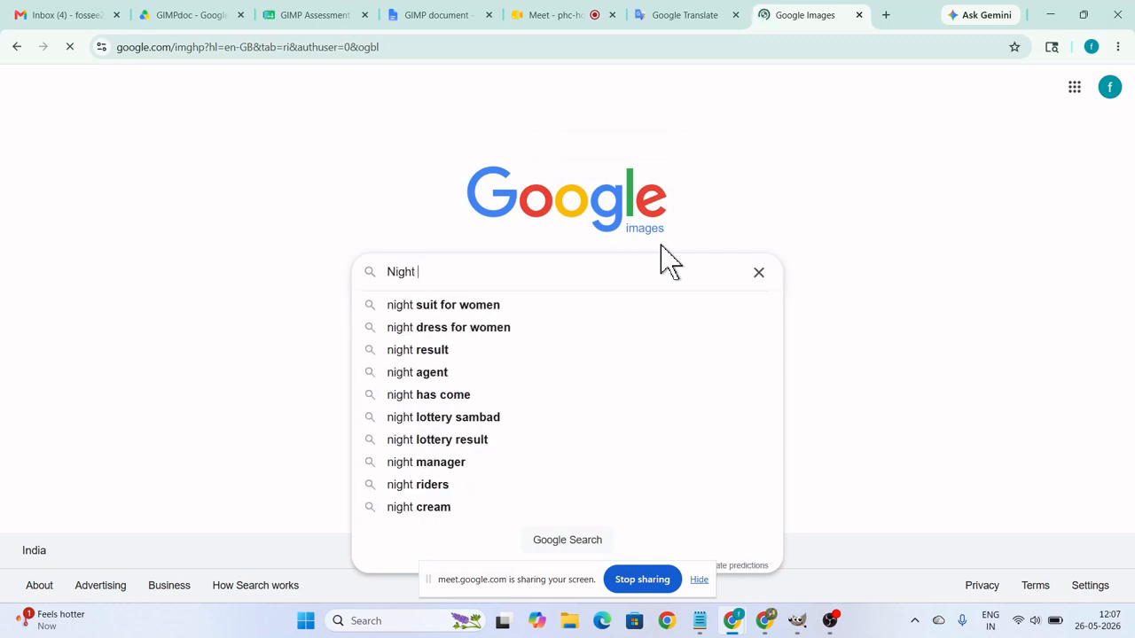
text(r racing)
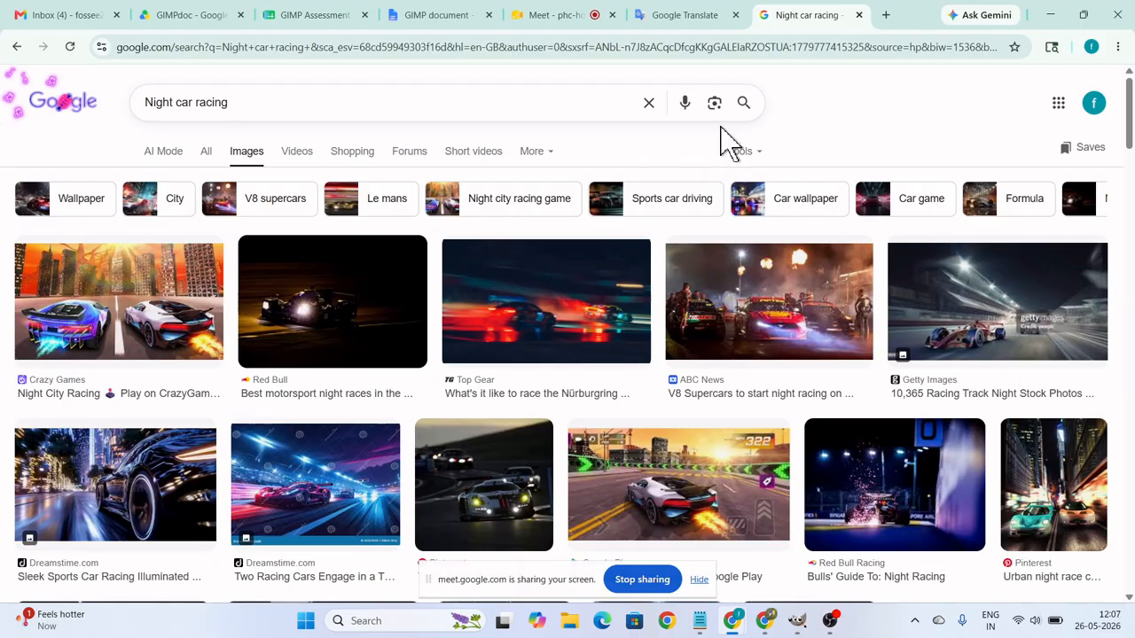
Preview the Crazy Games Night City Racing image, highlight its copyright notice and close the preview.
click(169, 337)
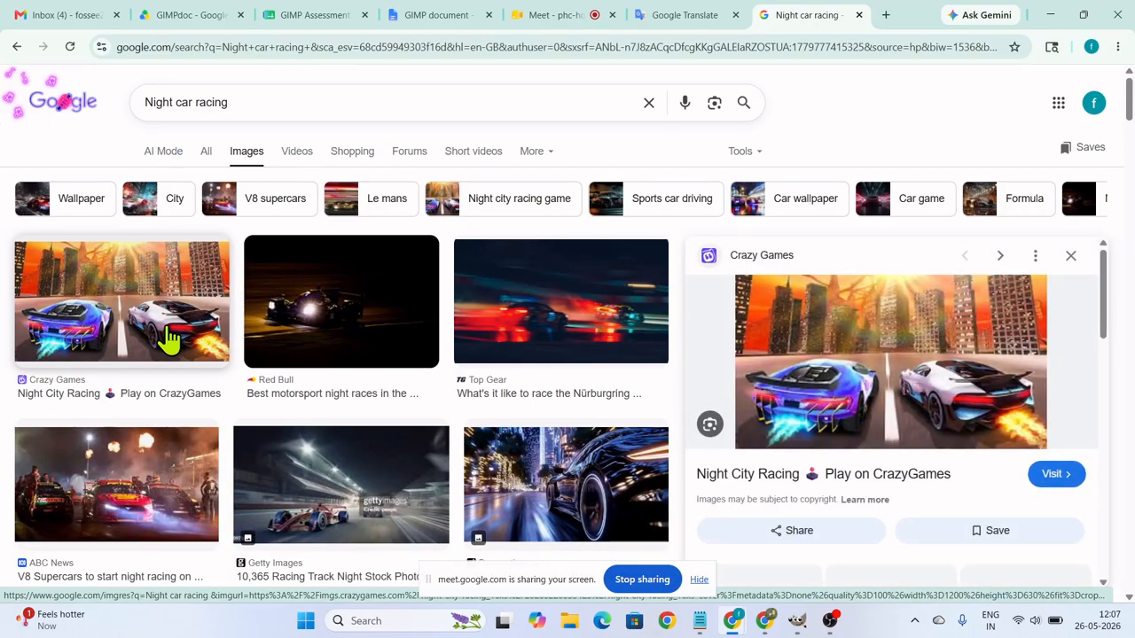
scroll(886, 425, down, 1)
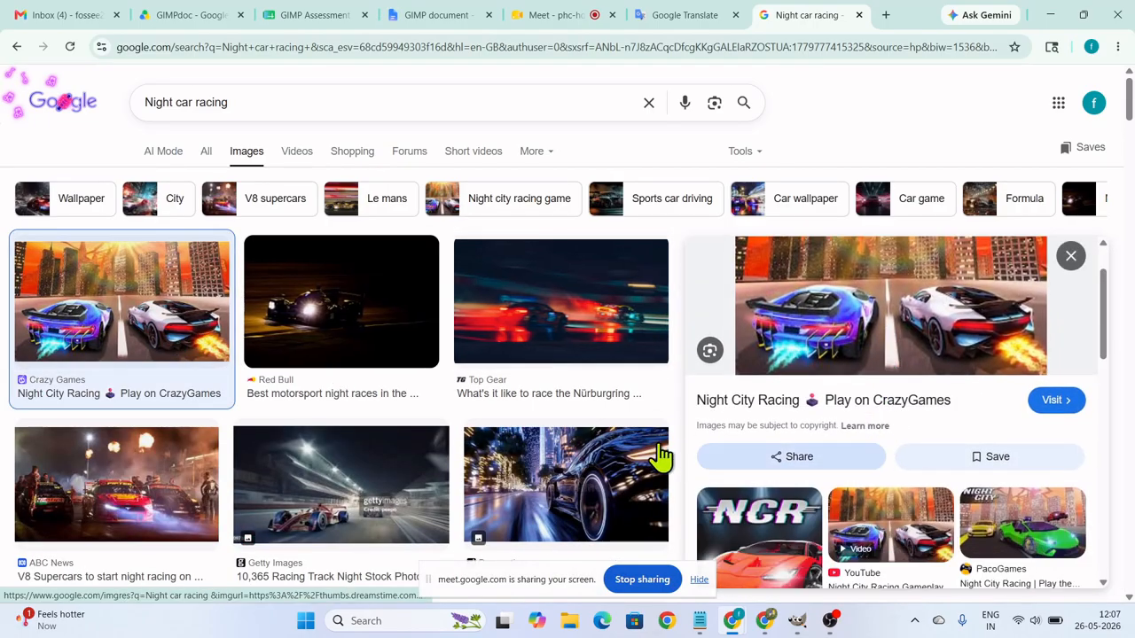
drag(700, 427, 823, 428)
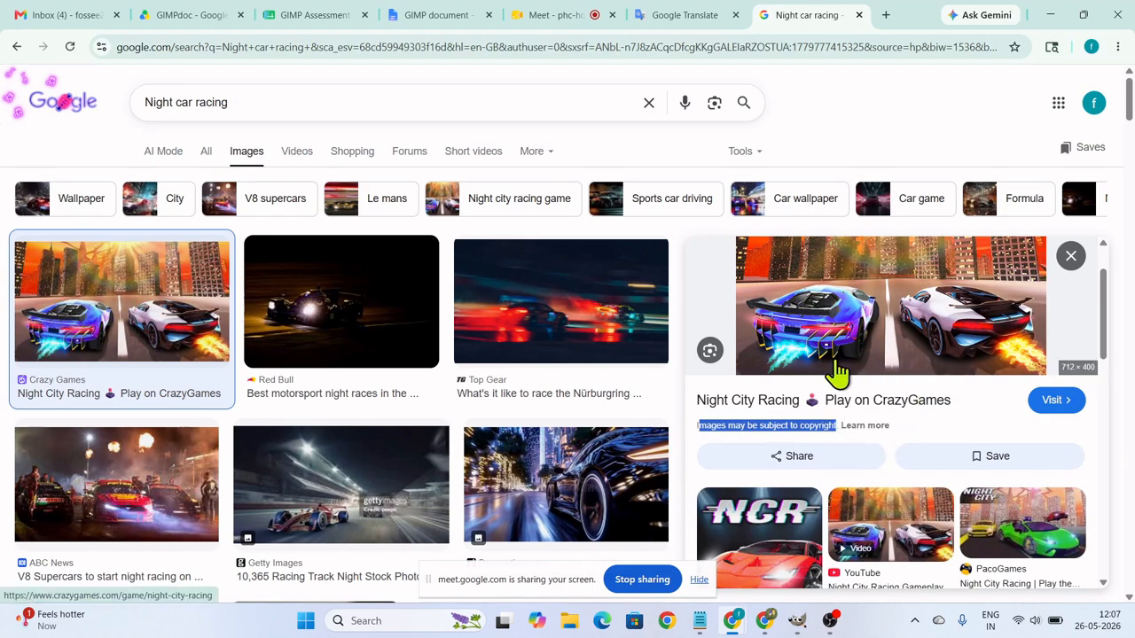
click(1070, 256)
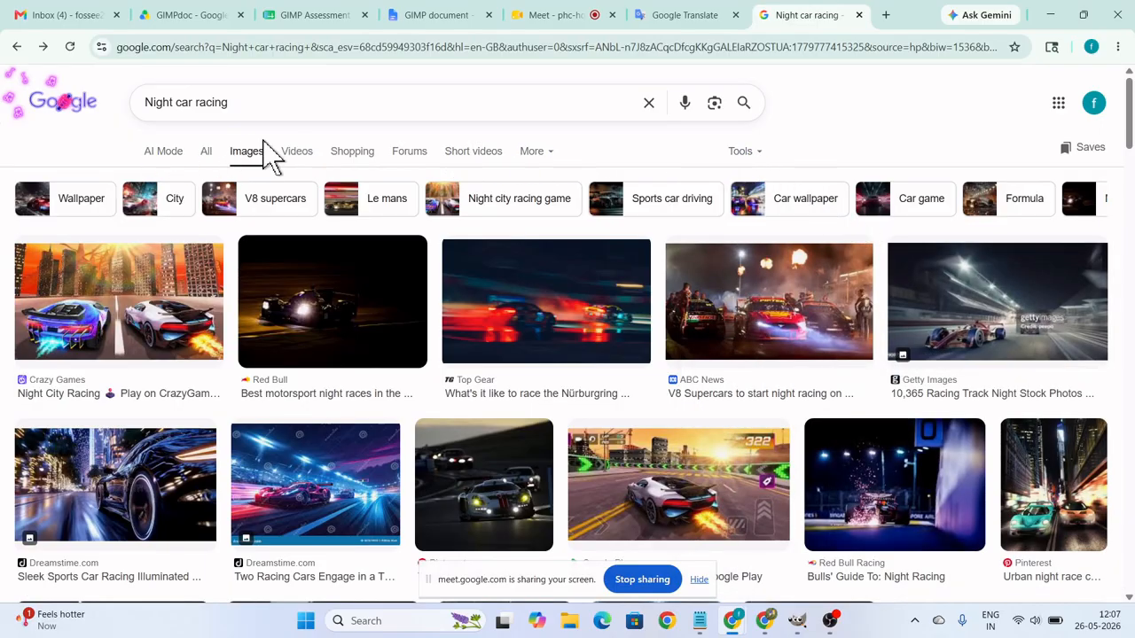
Filter the image results by usage rights to Creative Commons licenses.
click(764, 152)
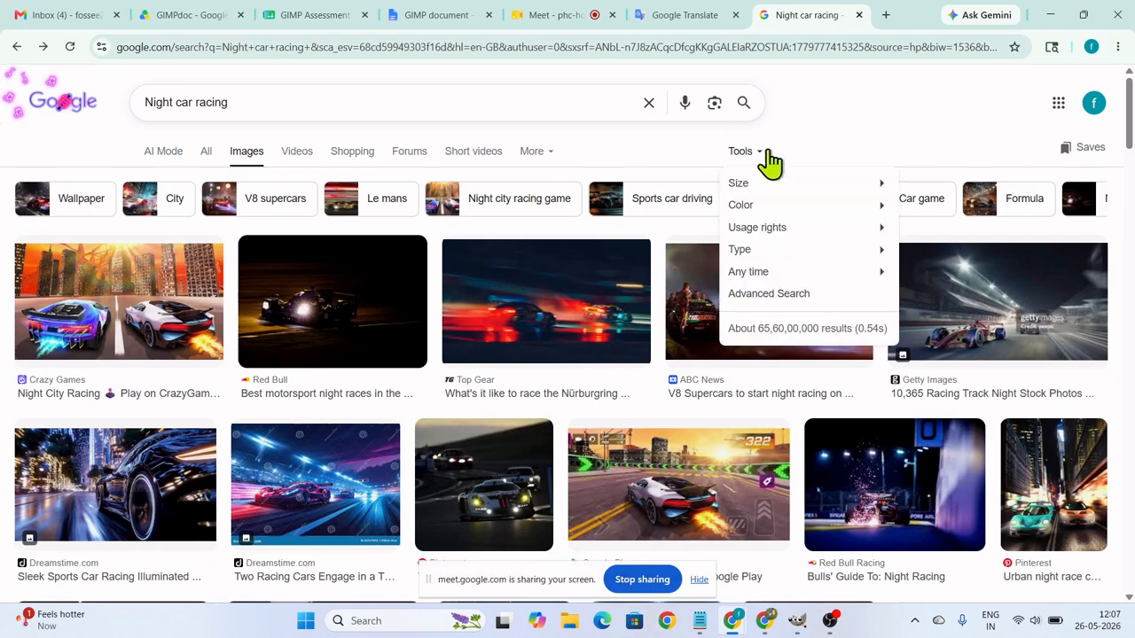
mouse_move(833, 191)
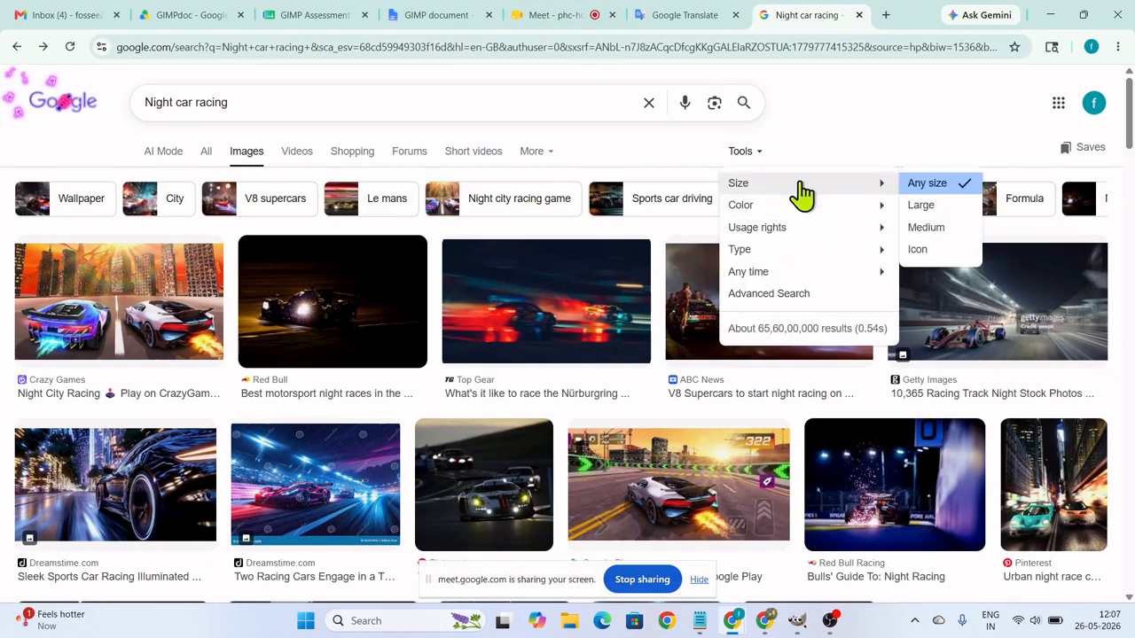
mouse_move(791, 232)
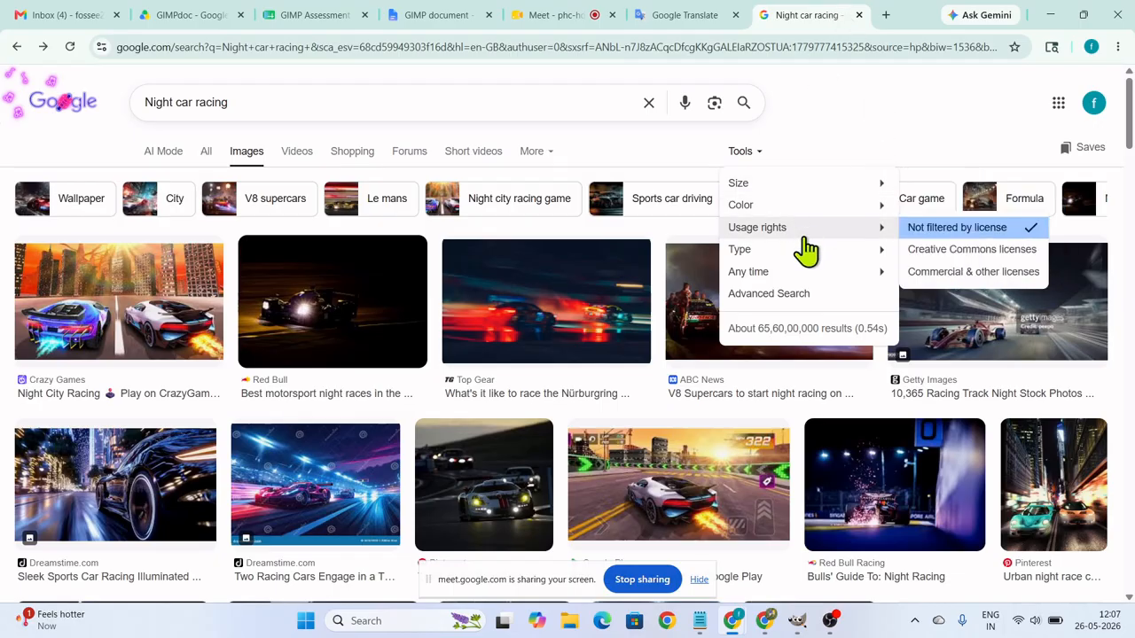
mouse_move(864, 232)
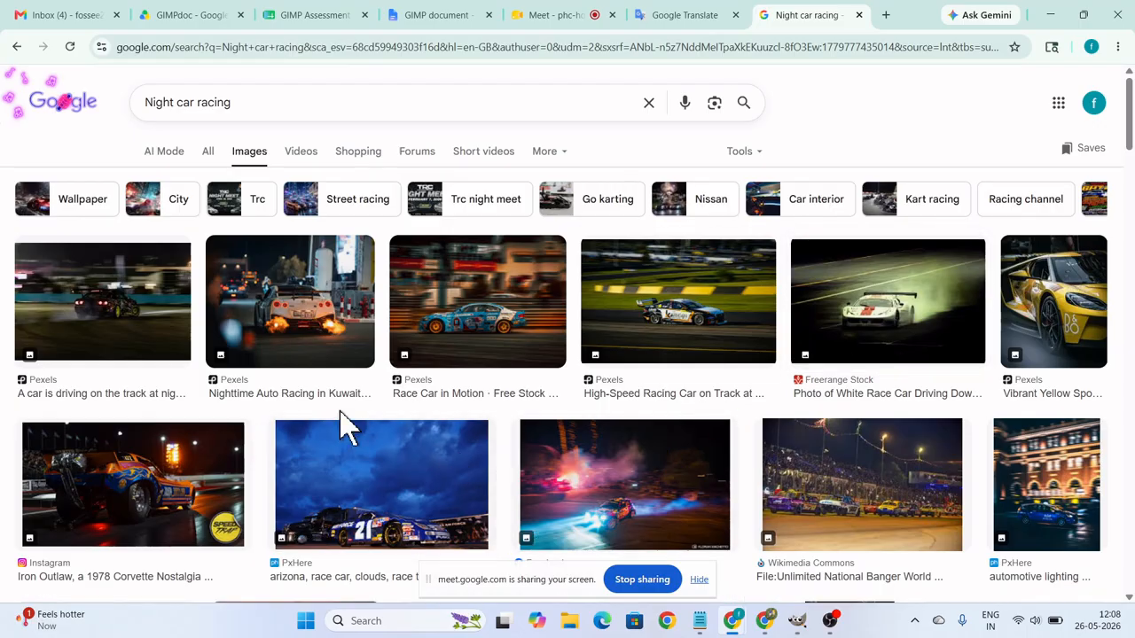
Preview the Wikimedia Commons Fire Breathers image among the filtered results and open its licence details.
scroll(488, 506, down, 2)
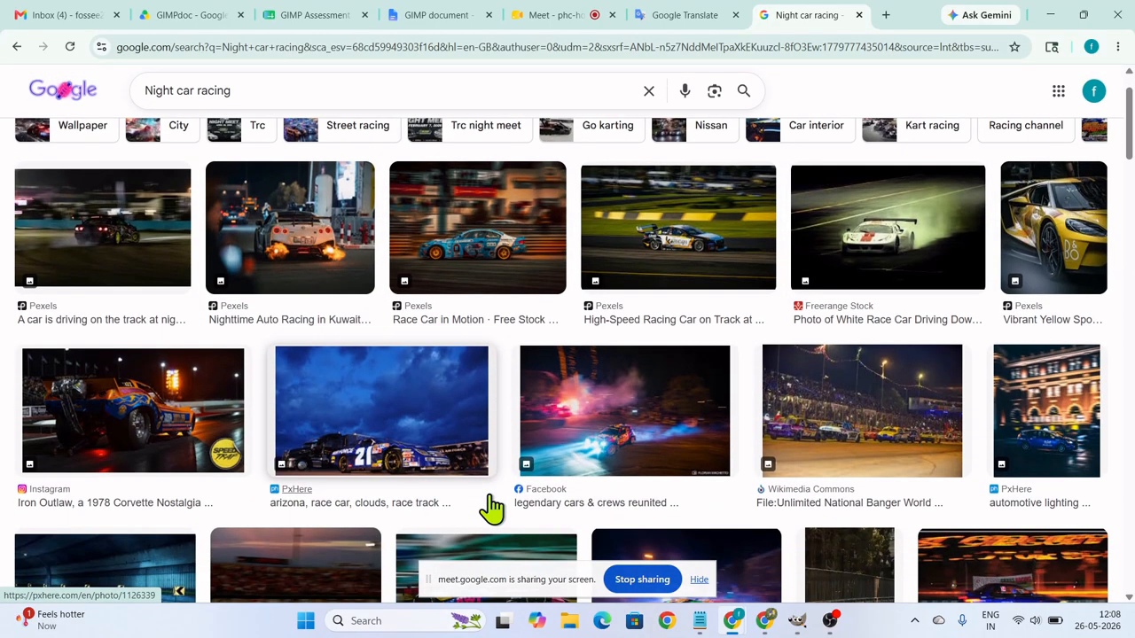
scroll(491, 507, down, 2)
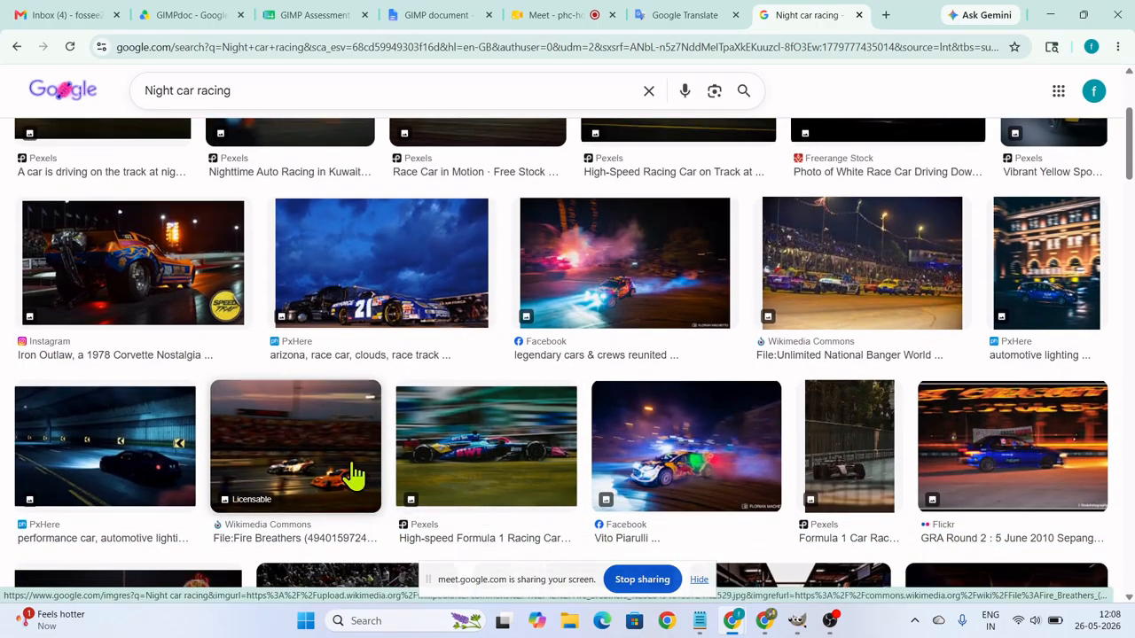
click(353, 476)
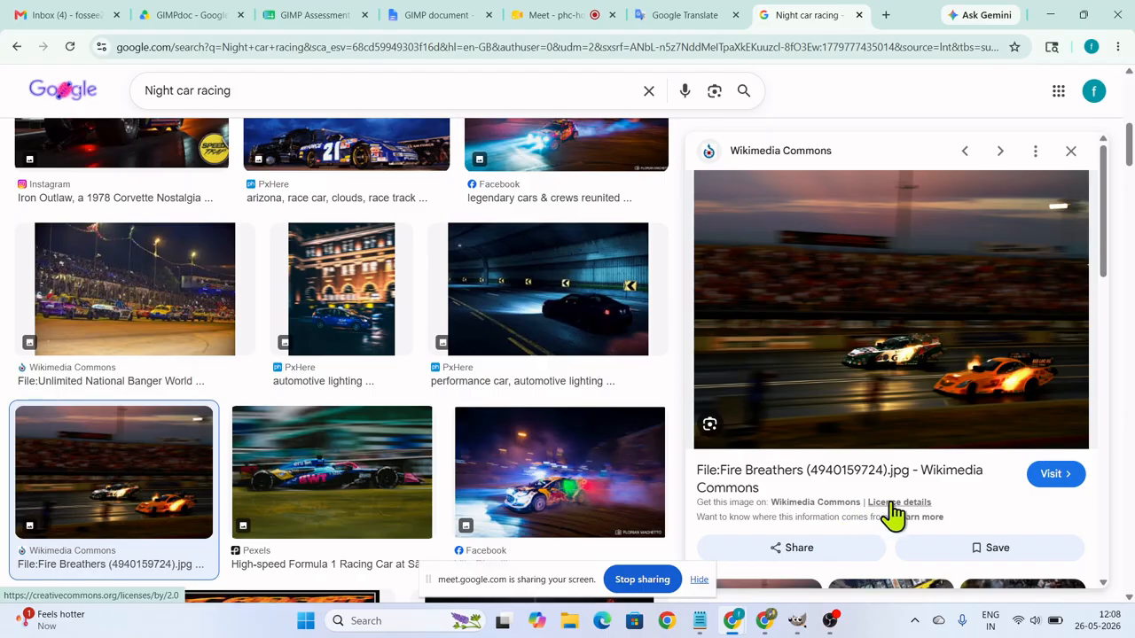
click(891, 502)
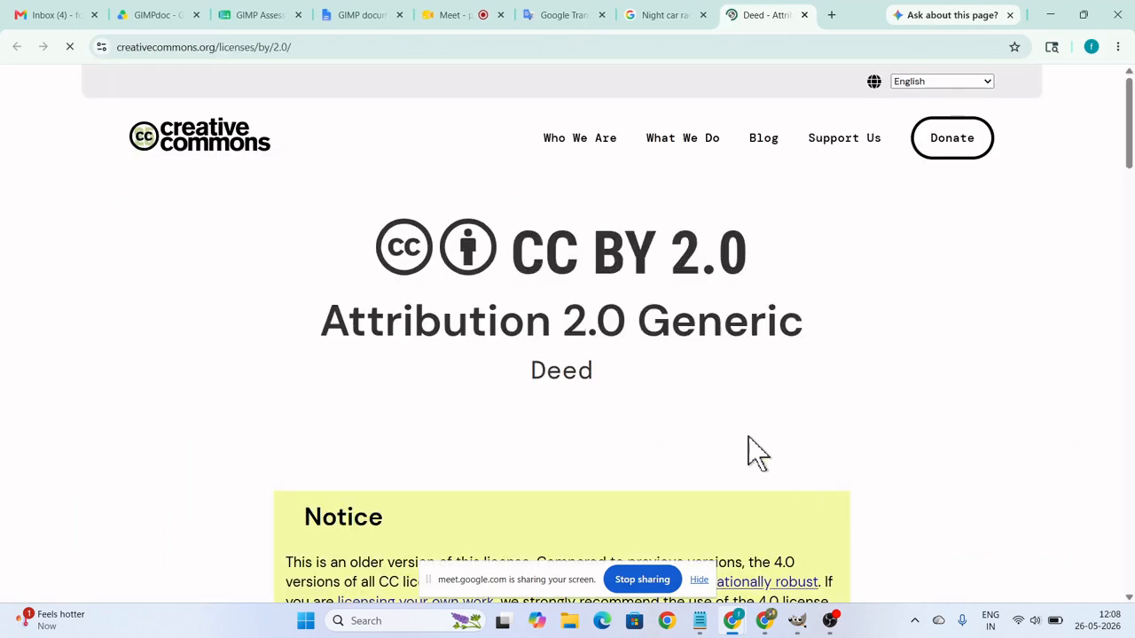
Examine the CC BY 2.0 deed, highlighting its Attribution 2.0 Generic title and the permissions under "You are free to".
drag(321, 321, 772, 372)
click(858, 366)
scroll(679, 390, down, 3)
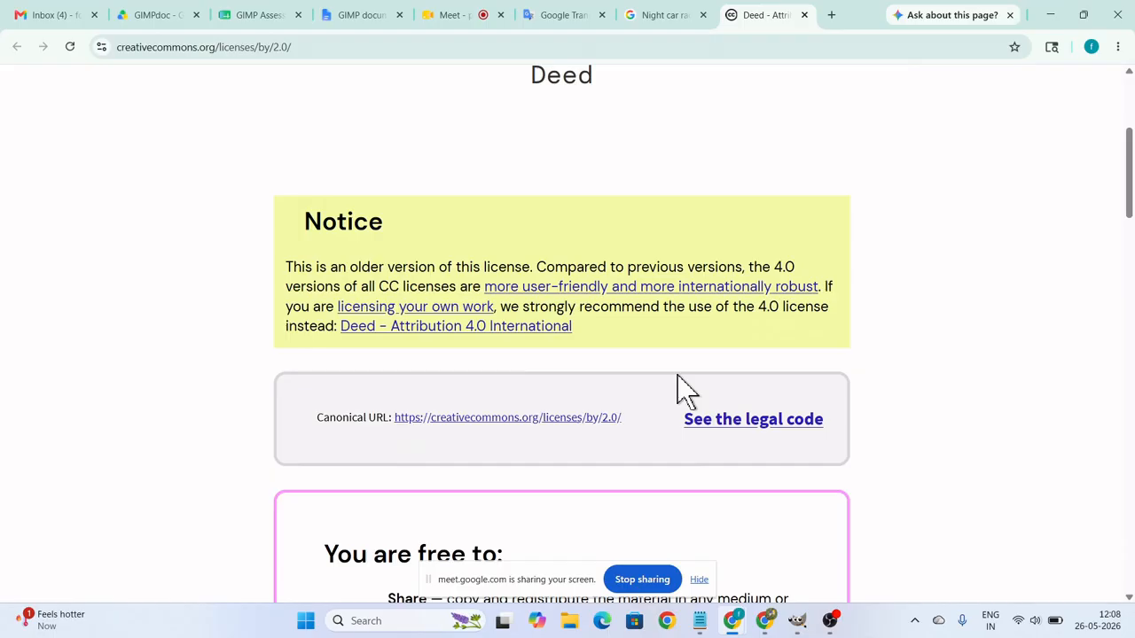
scroll(679, 390, down, 4)
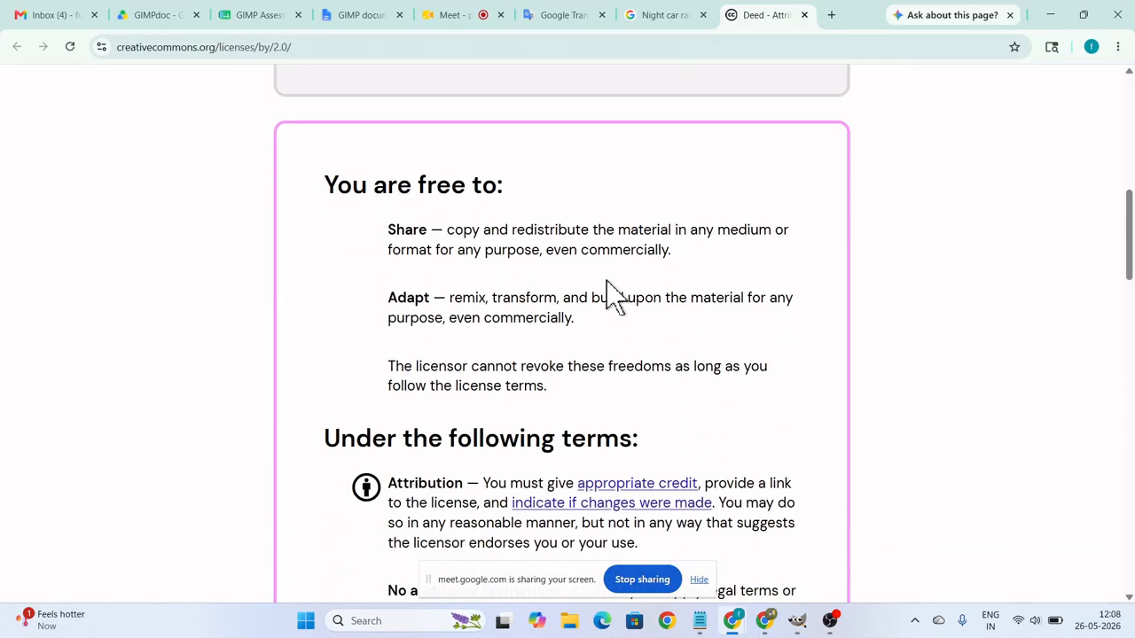
drag(334, 190, 506, 207)
drag(387, 227, 706, 383)
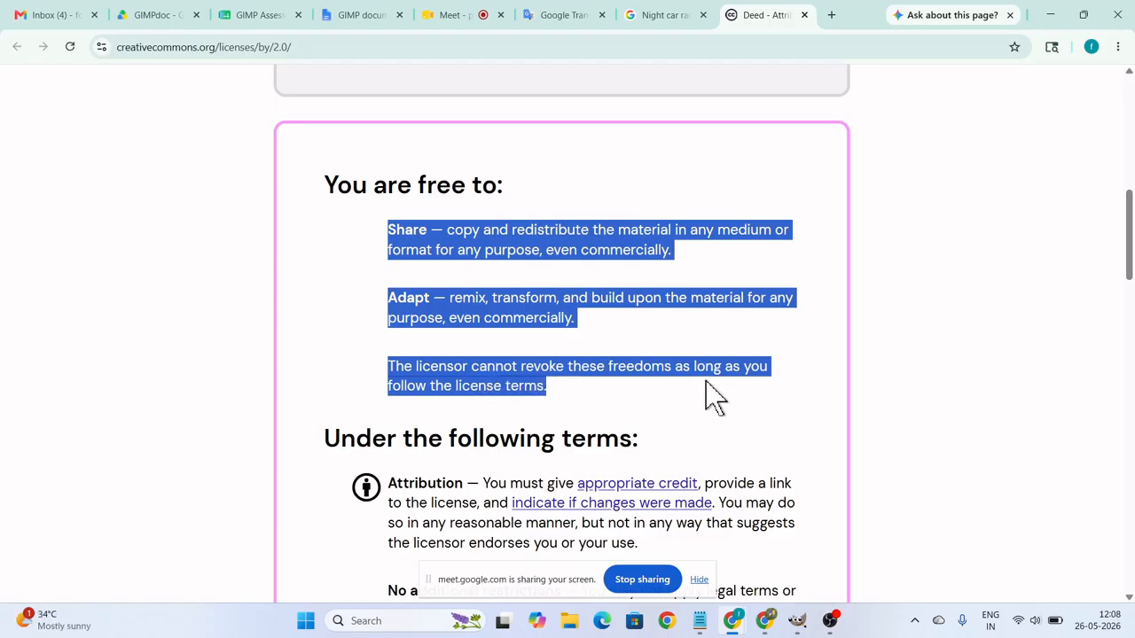
scroll(707, 383, up, 4)
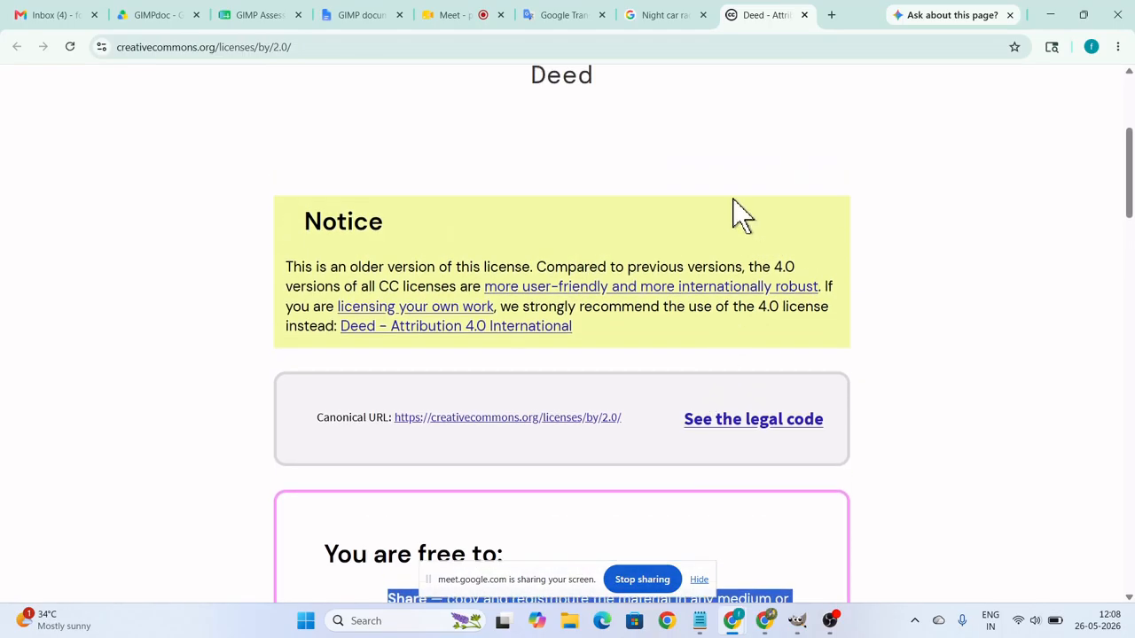
Close the Creative Commons deed page and return to the Night car racing image results.
click(678, 18)
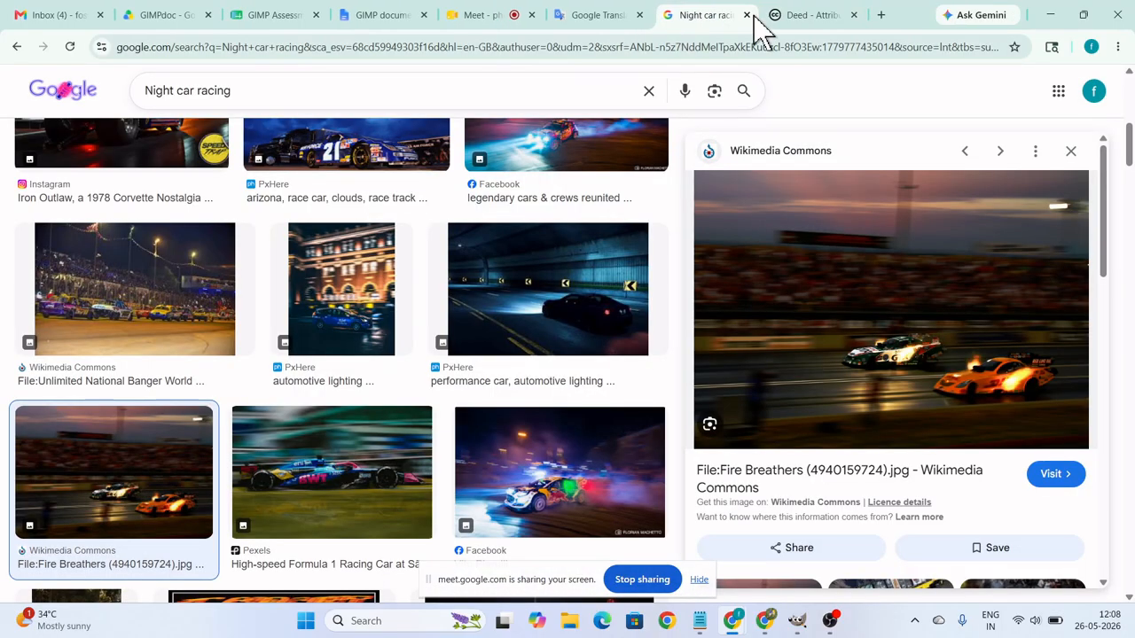
click(824, 17)
click(858, 15)
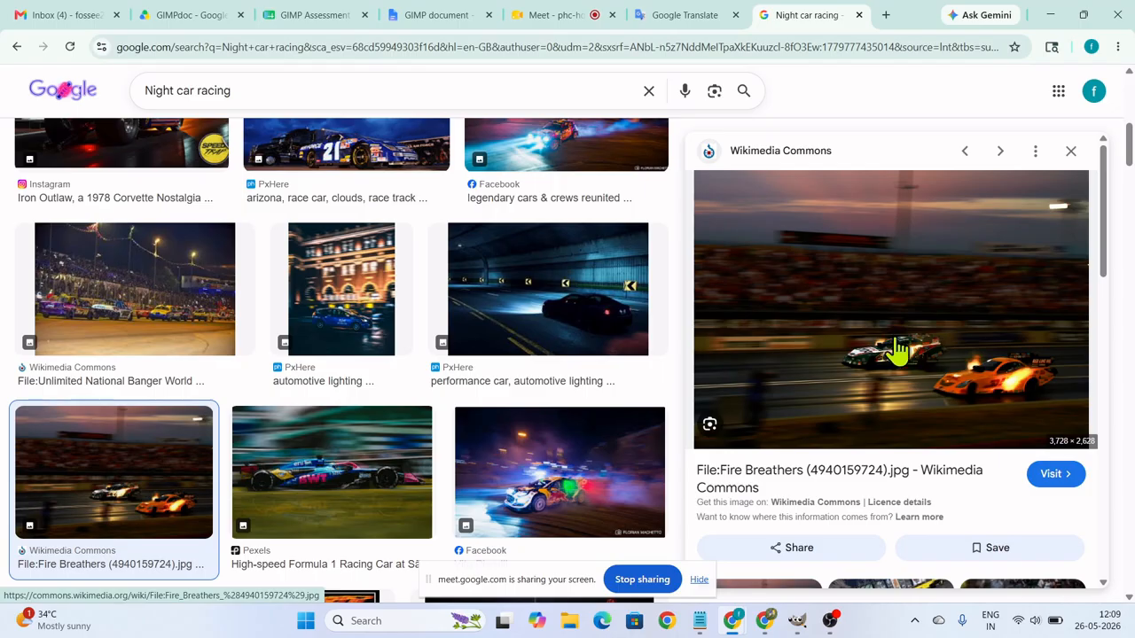
Save the previewed Fire Breathers image to the Downloads folder as fristcartest.jpg and close the photo viewer showing it.
right_click(897, 350)
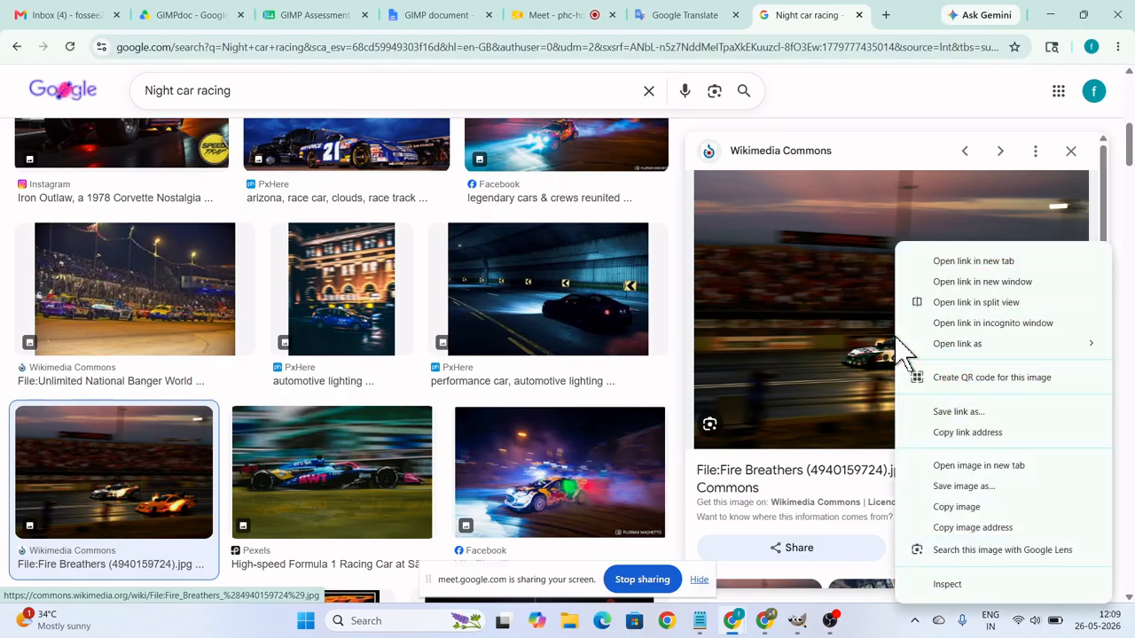
click(964, 490)
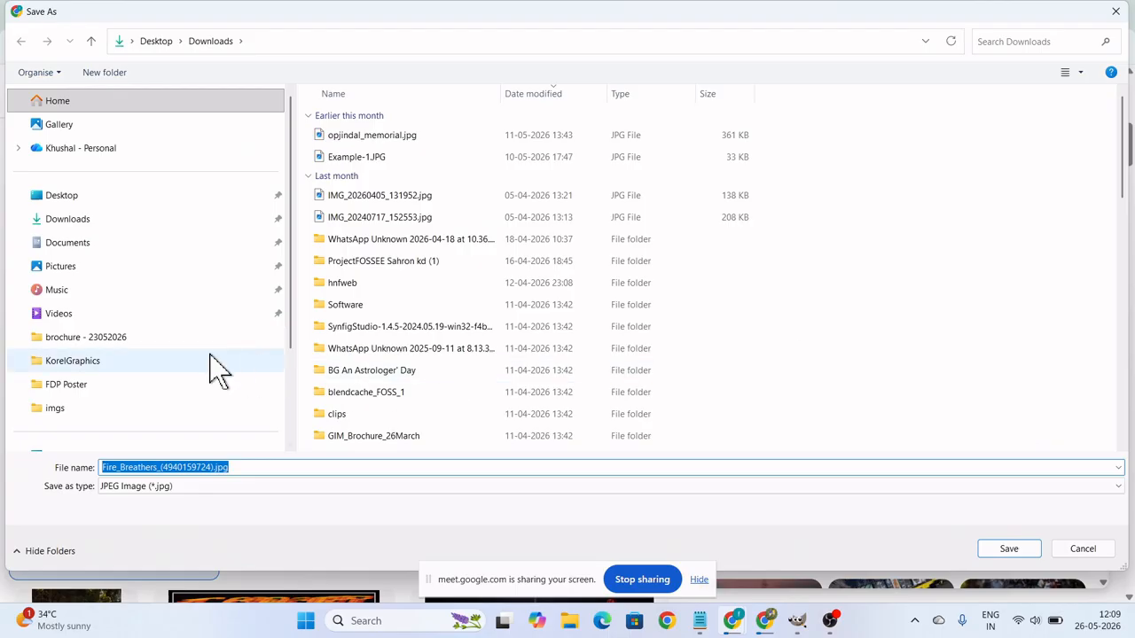
click(85, 226)
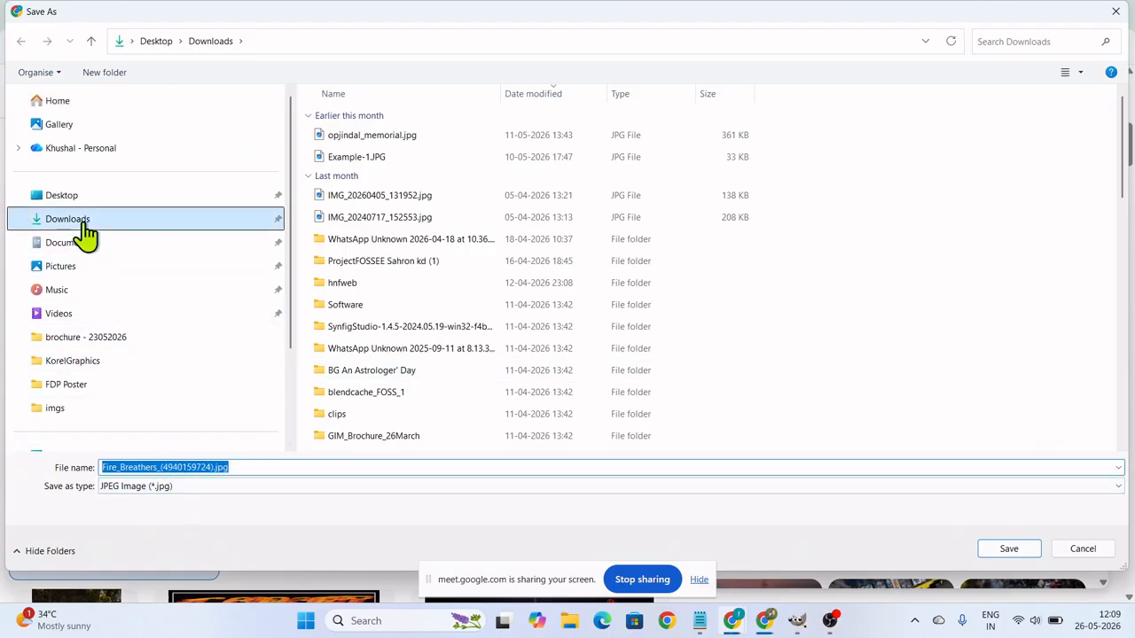
click(279, 466)
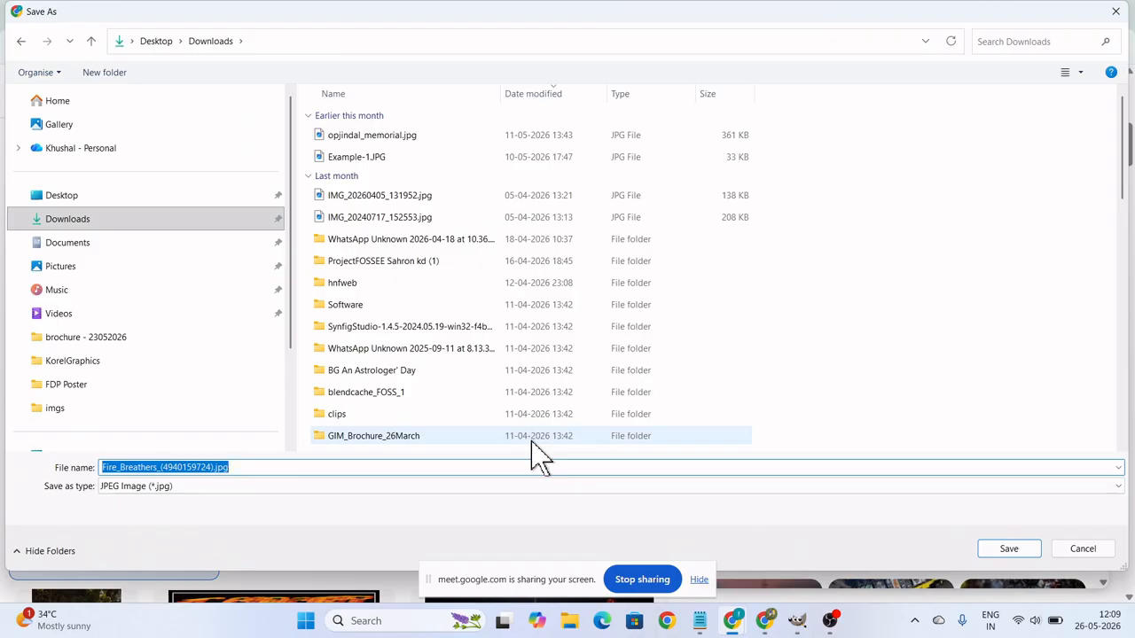
text(fristcartest)
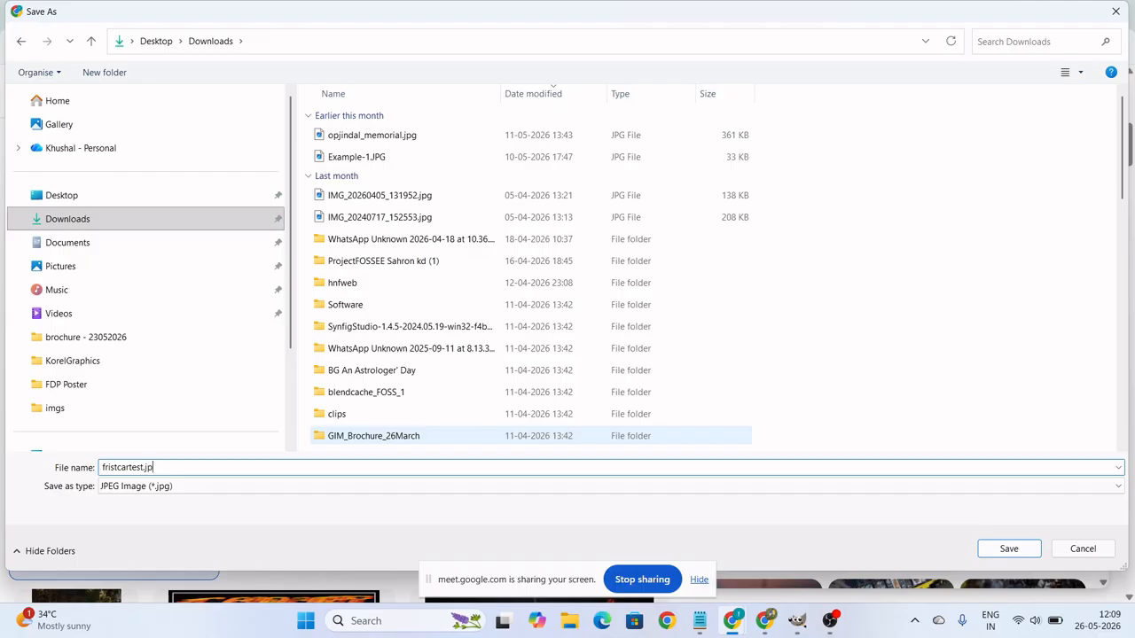
key(Return)
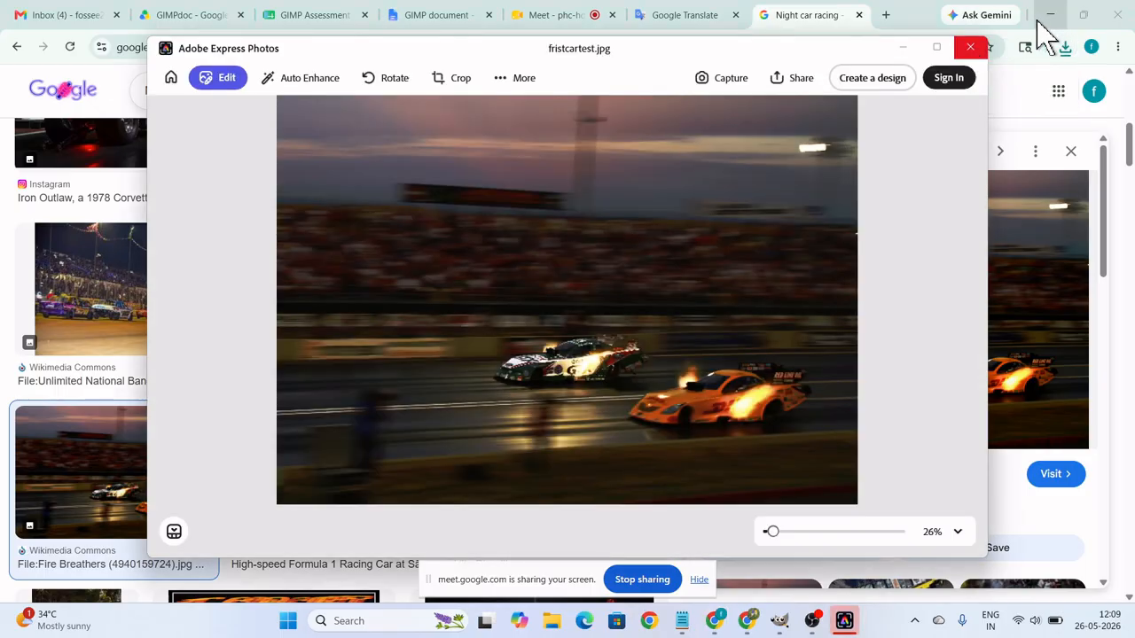
click(966, 47)
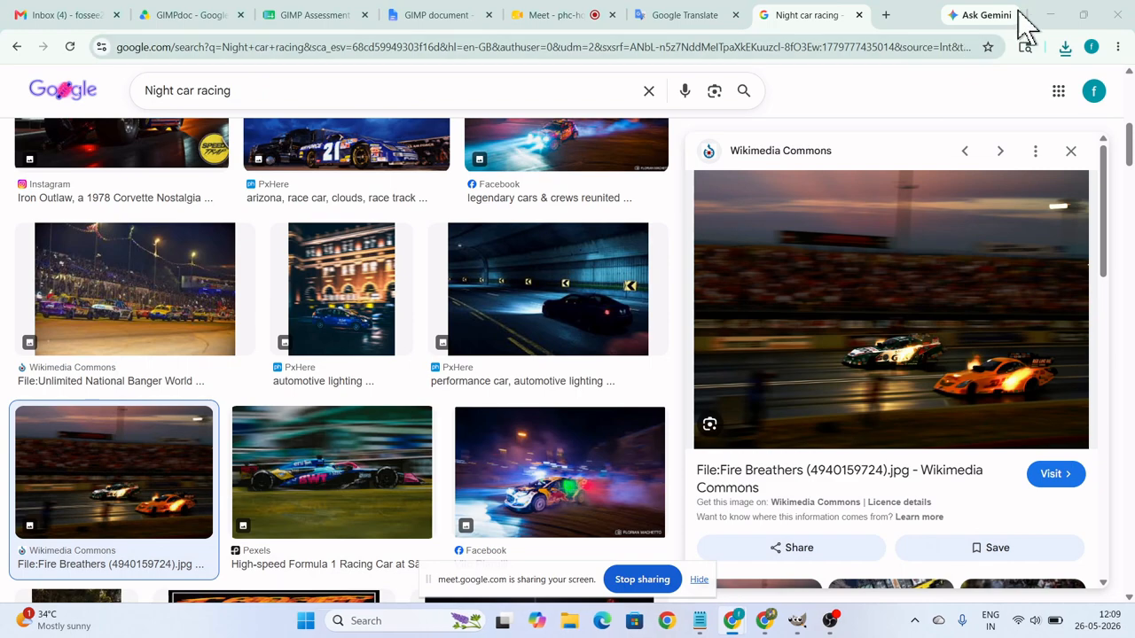
click(1047, 15)
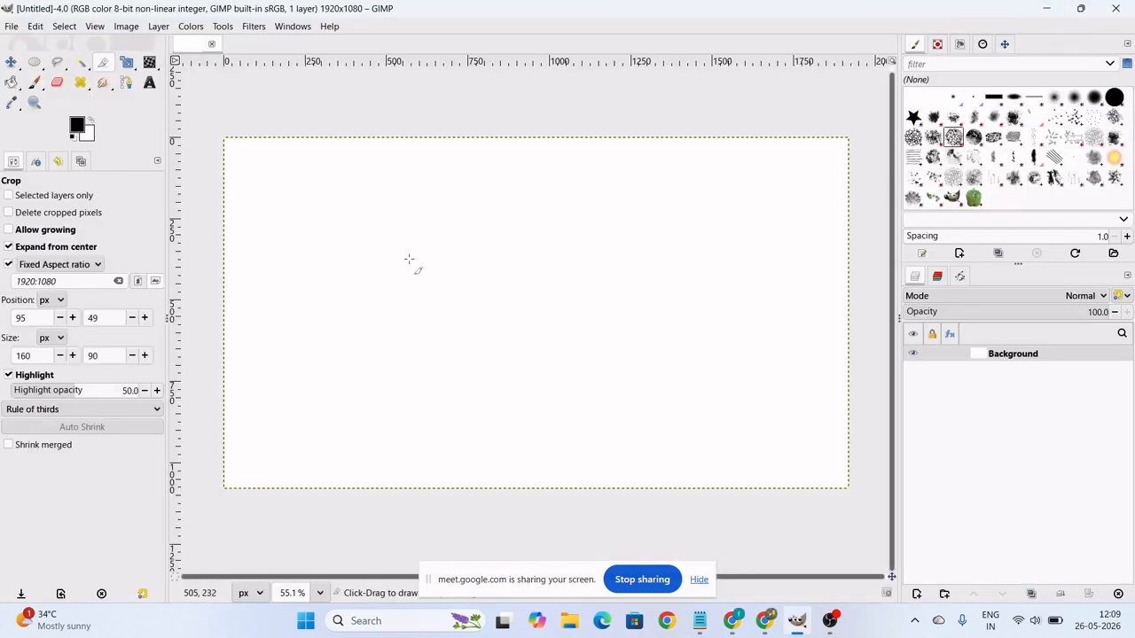
click(12, 26)
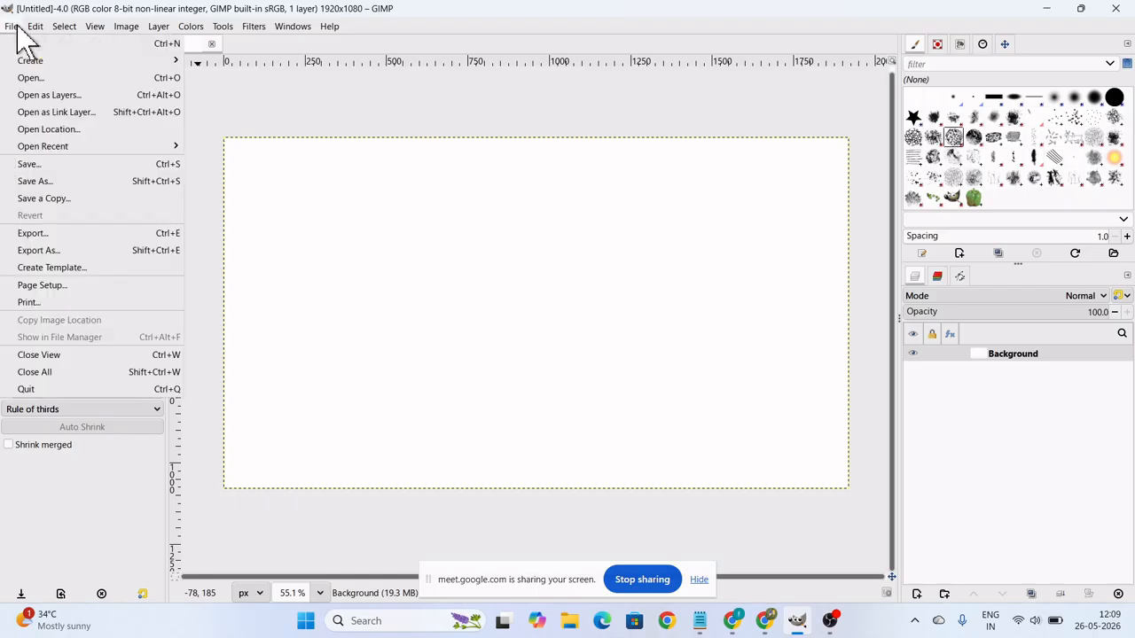
click(30, 78)
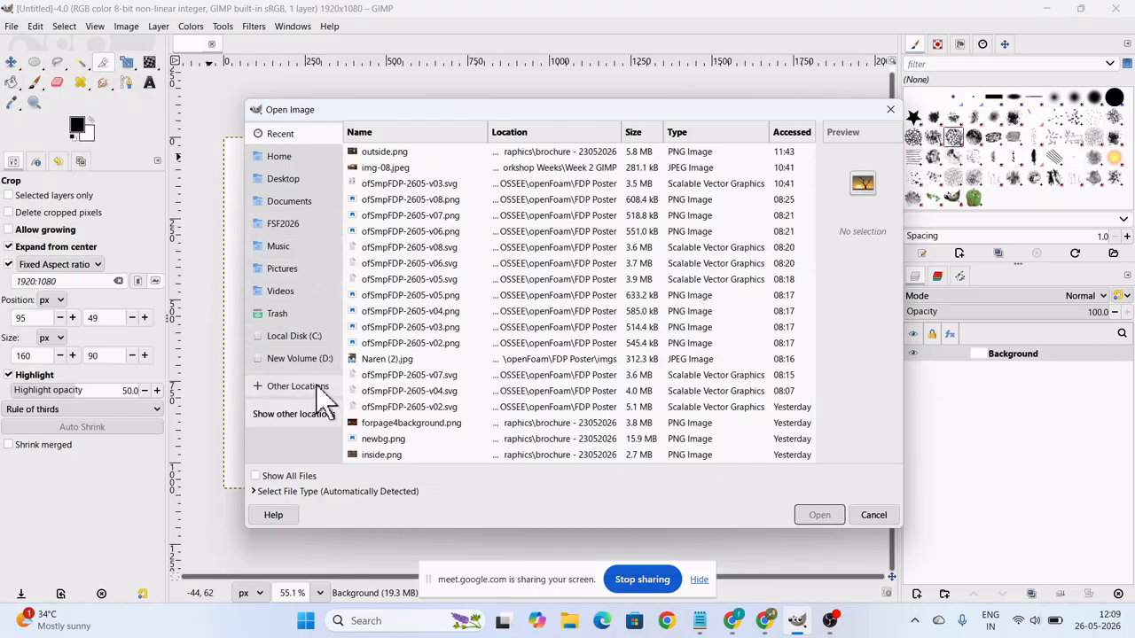
click(300, 166)
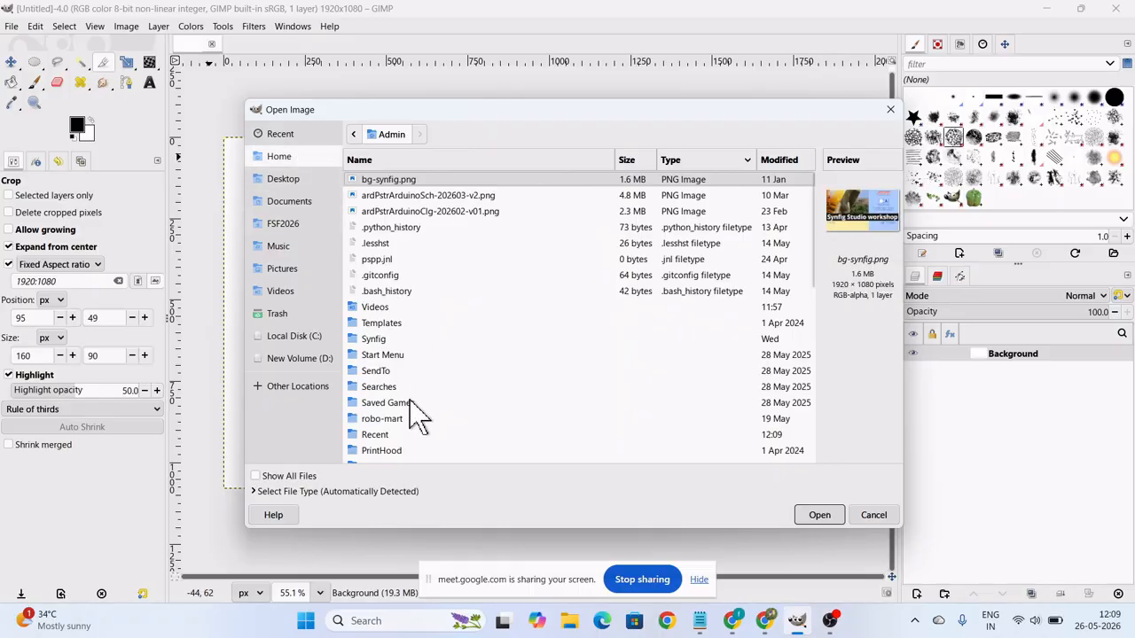
scroll(417, 428, down, 5)
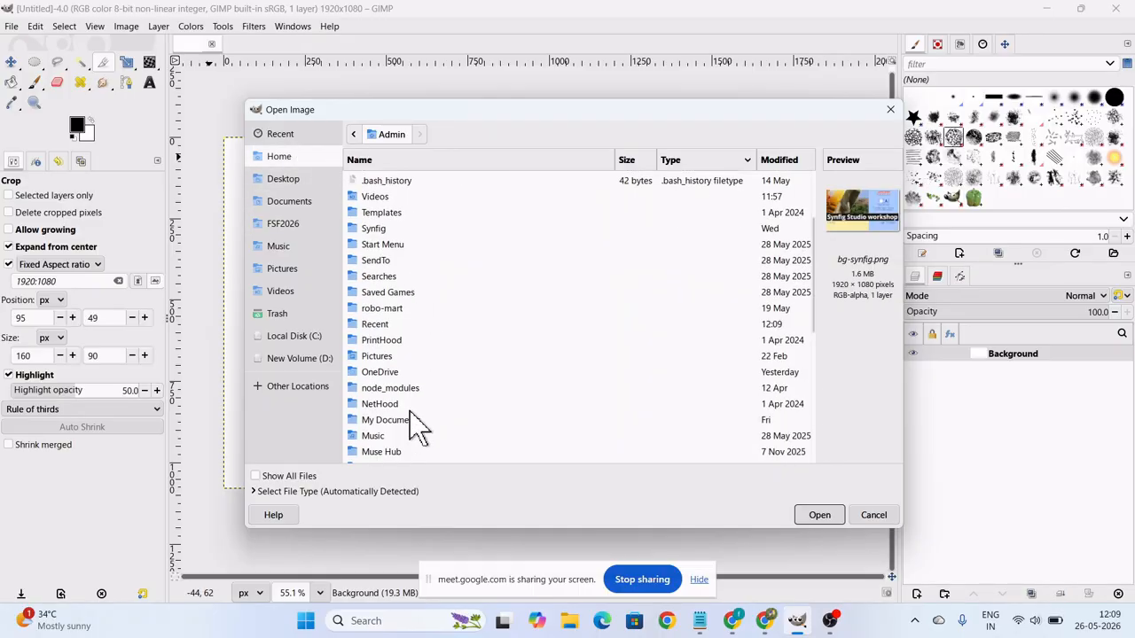
scroll(417, 429, down, 4)
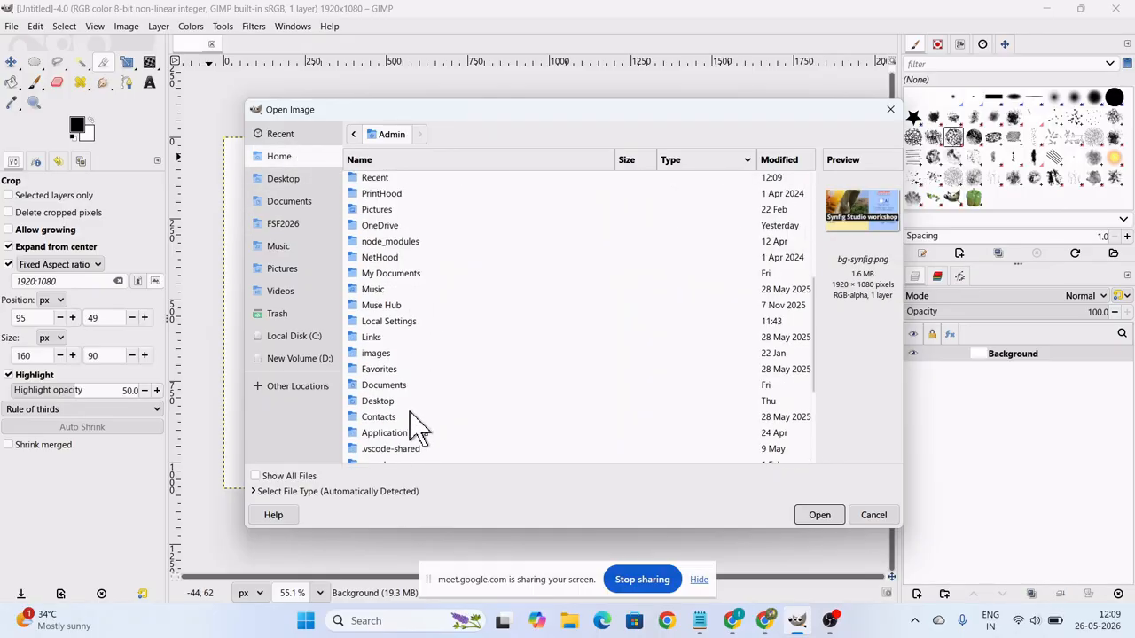
scroll(416, 428, down, 6)
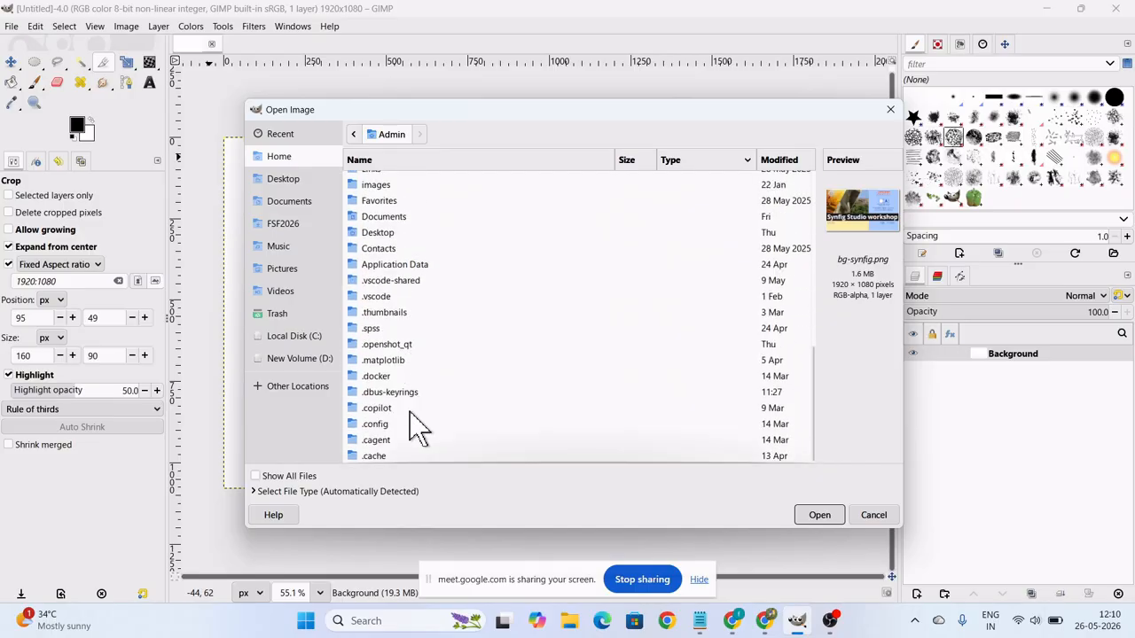
scroll(417, 424, up, 2)
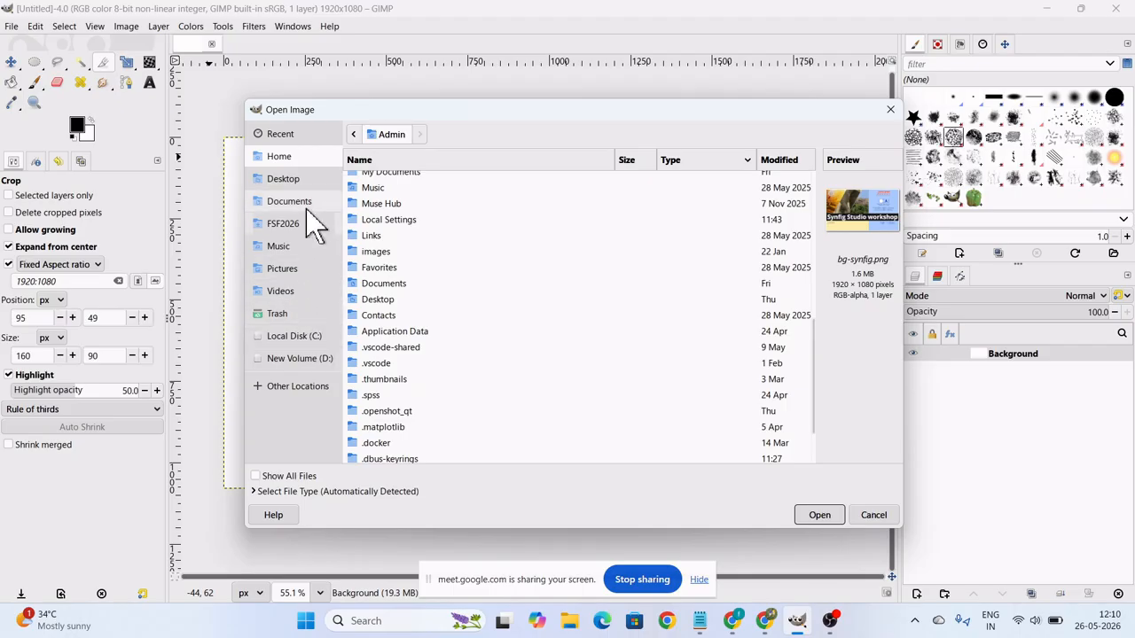
click(301, 273)
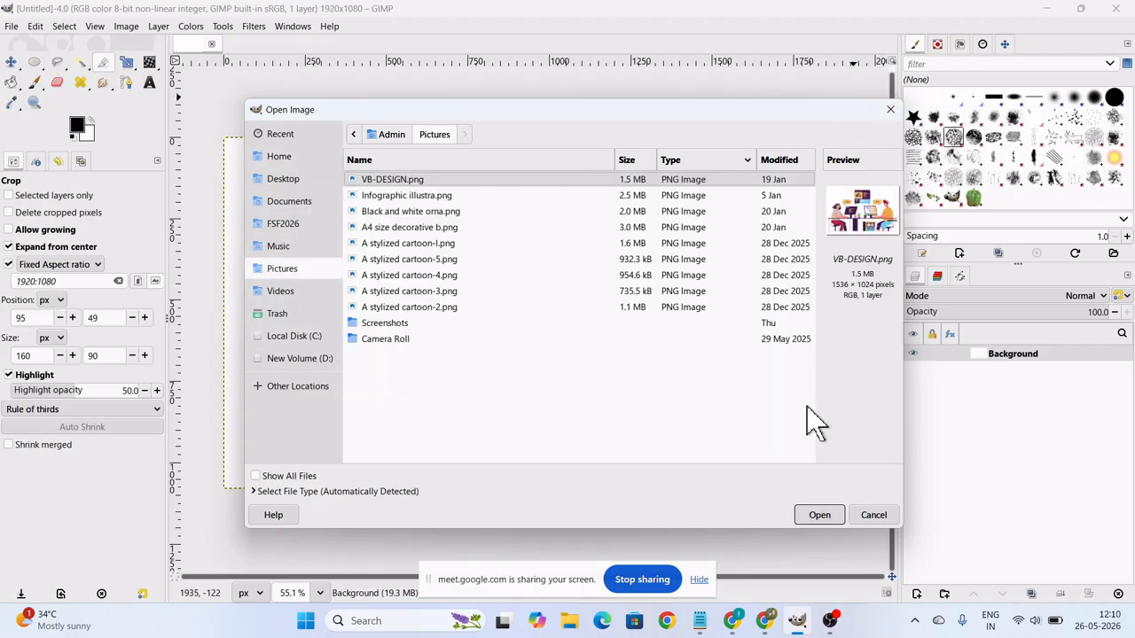
click(870, 515)
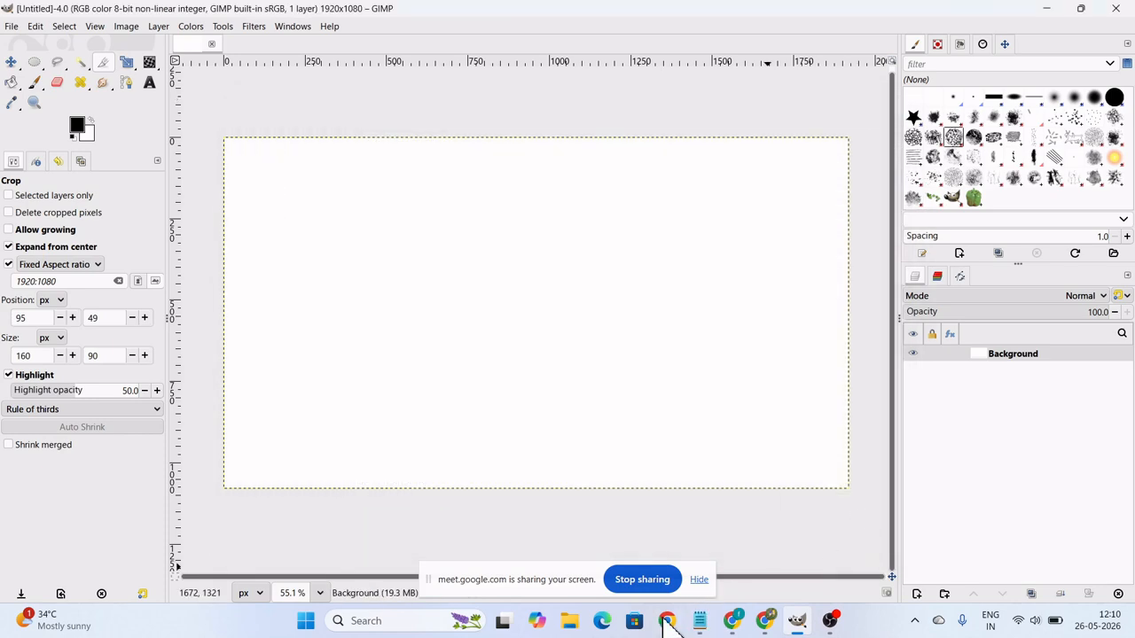
Switch to File Explorer and copy fristcartest.jpg from the Downloads folder into the Pictures folder.
click(570, 631)
click(572, 631)
click(572, 631)
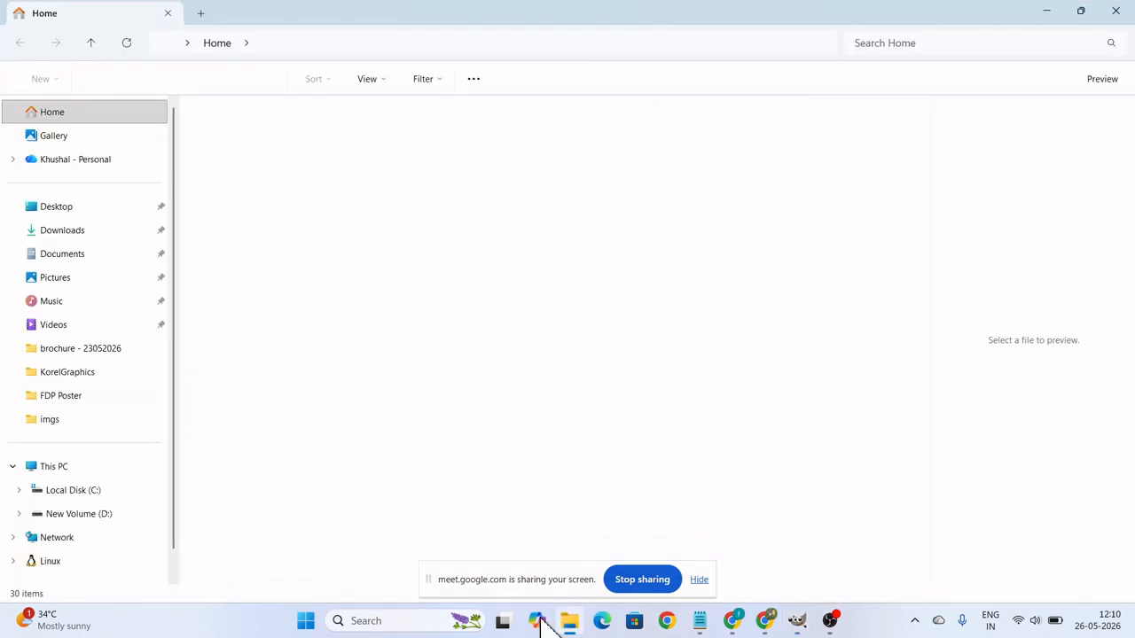
click(69, 236)
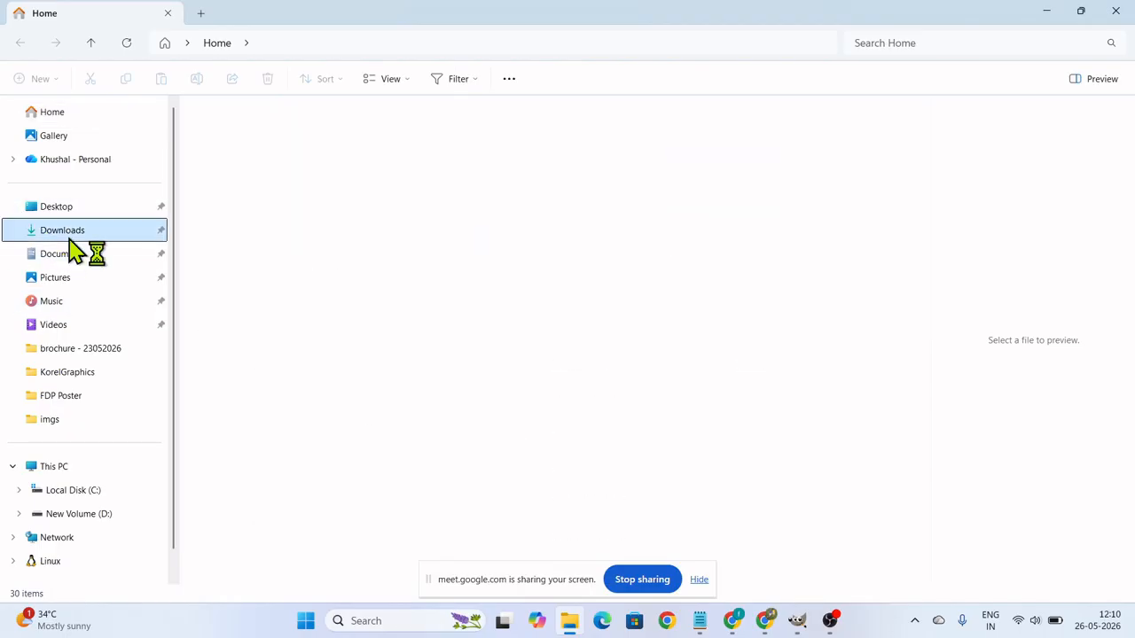
click(254, 149)
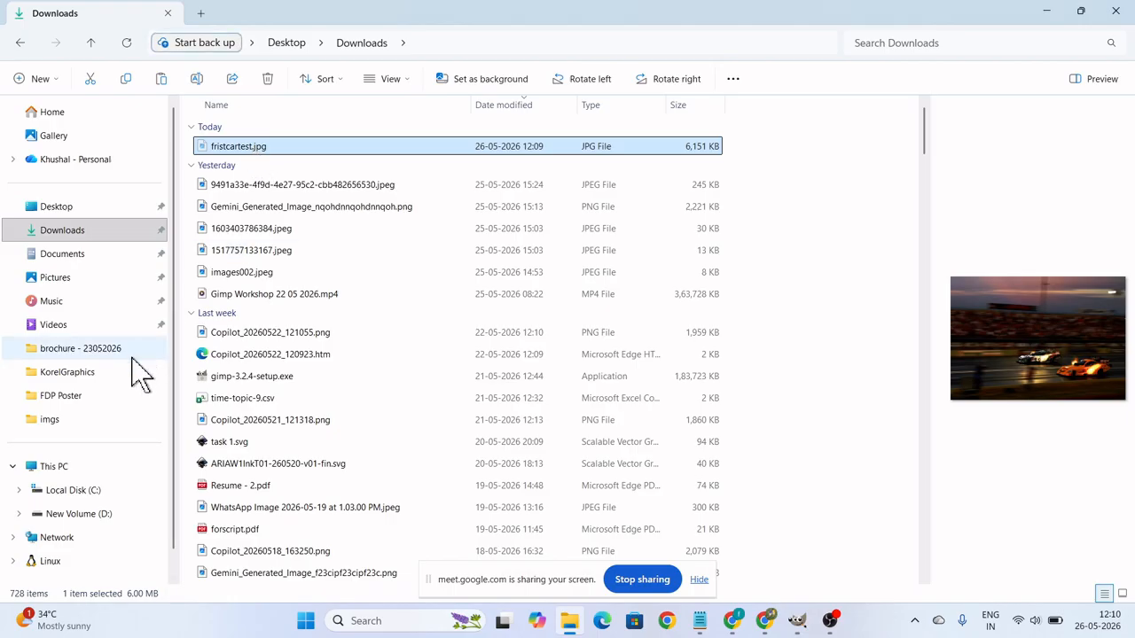
click(69, 284)
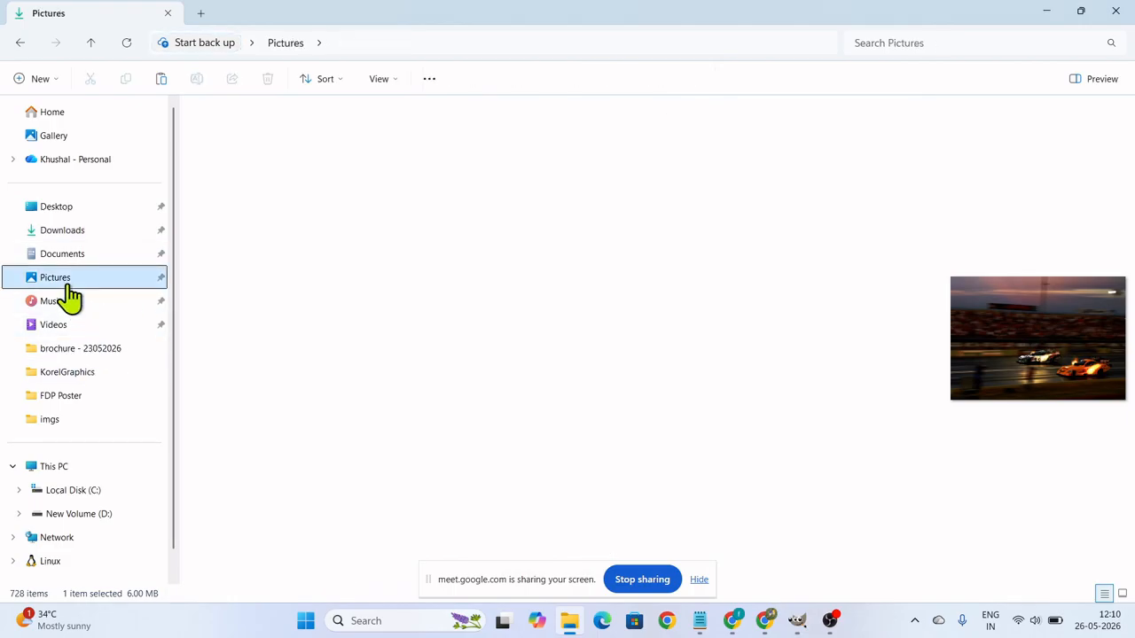
key(ctrl+v)
click(455, 394)
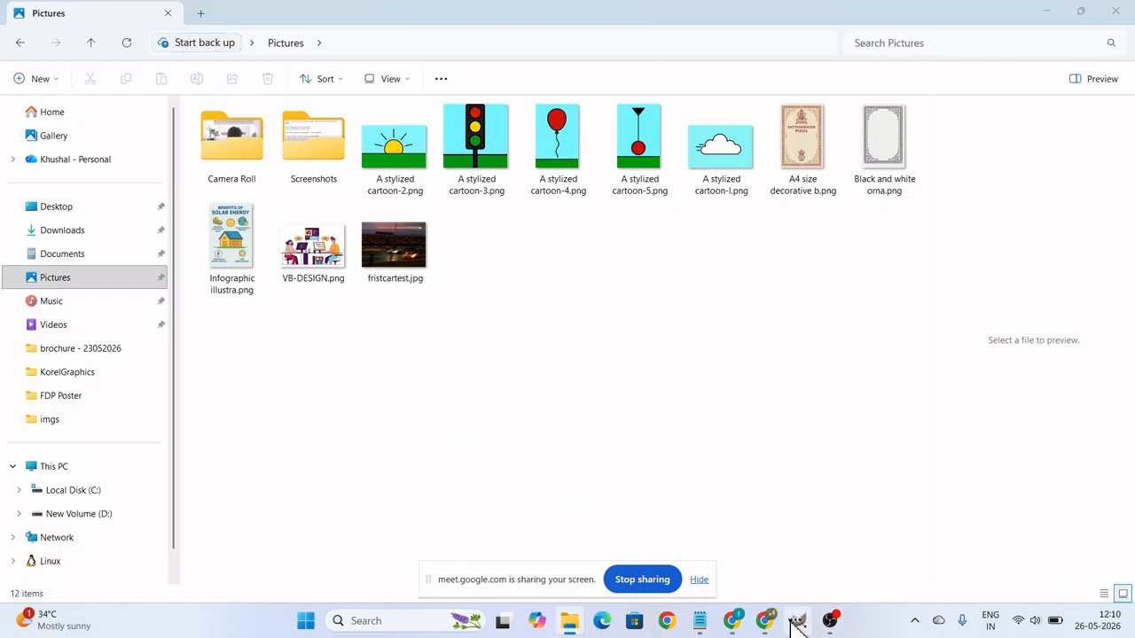
Switch to GIMP and open fristcartest.jpg from the Pictures folder, keeping its embedded Adobe RGB (1998) color profile.
click(797, 621)
click(13, 27)
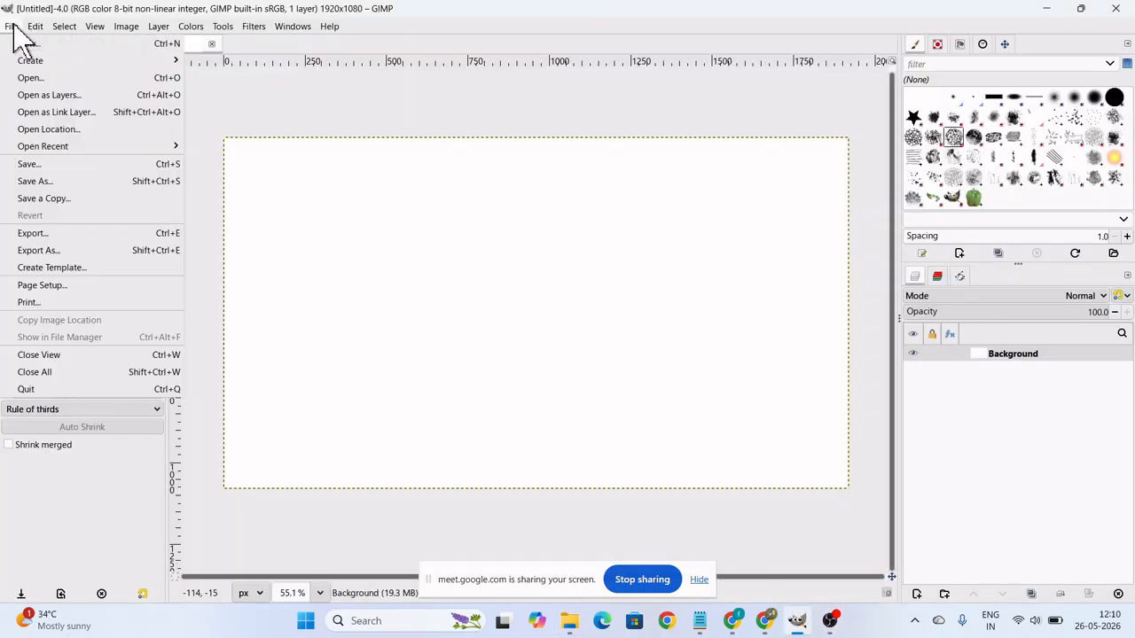
click(34, 78)
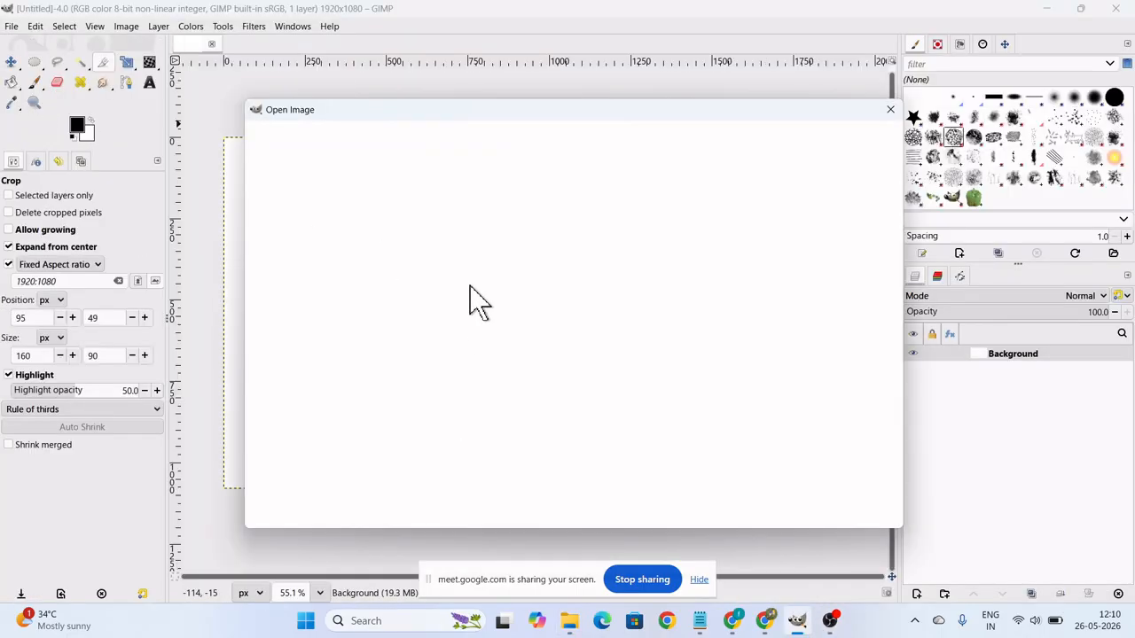
click(283, 269)
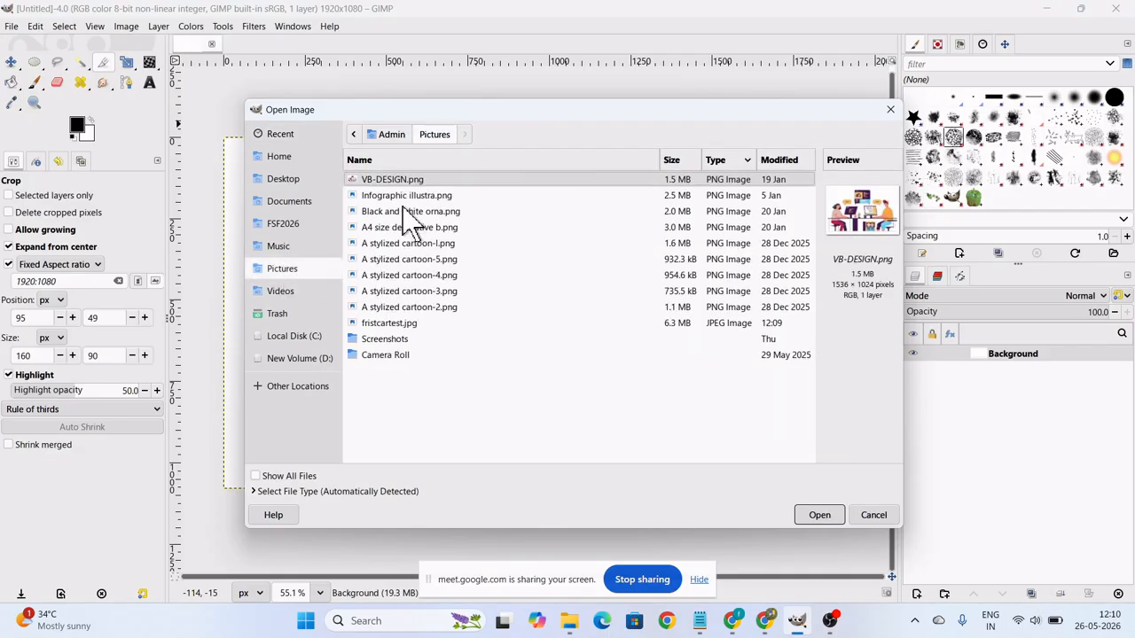
click(417, 324)
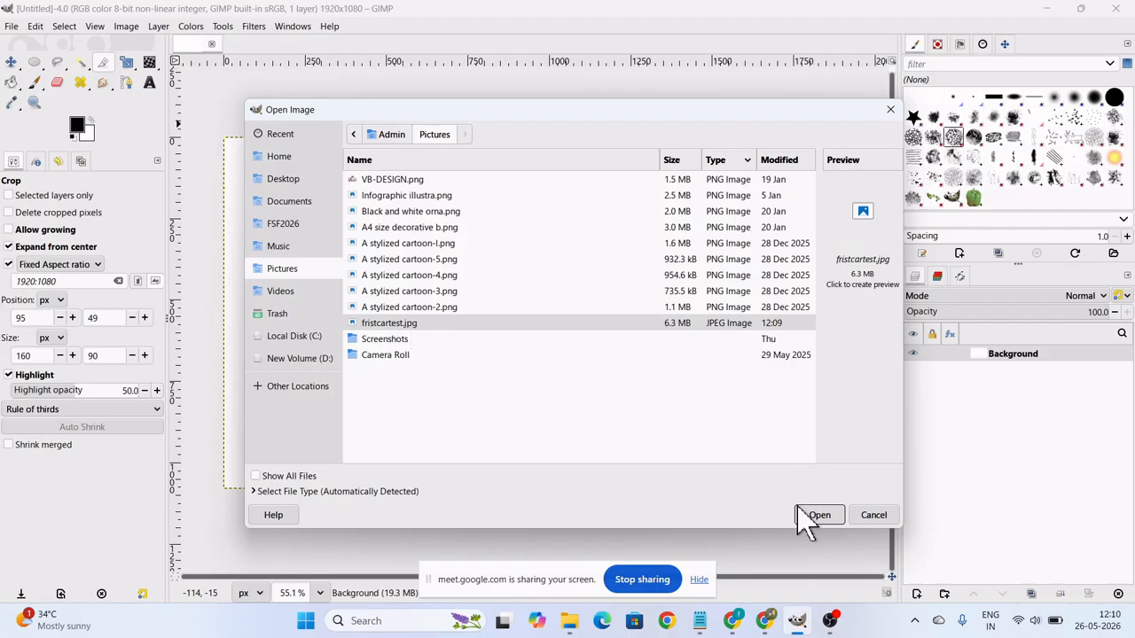
click(817, 519)
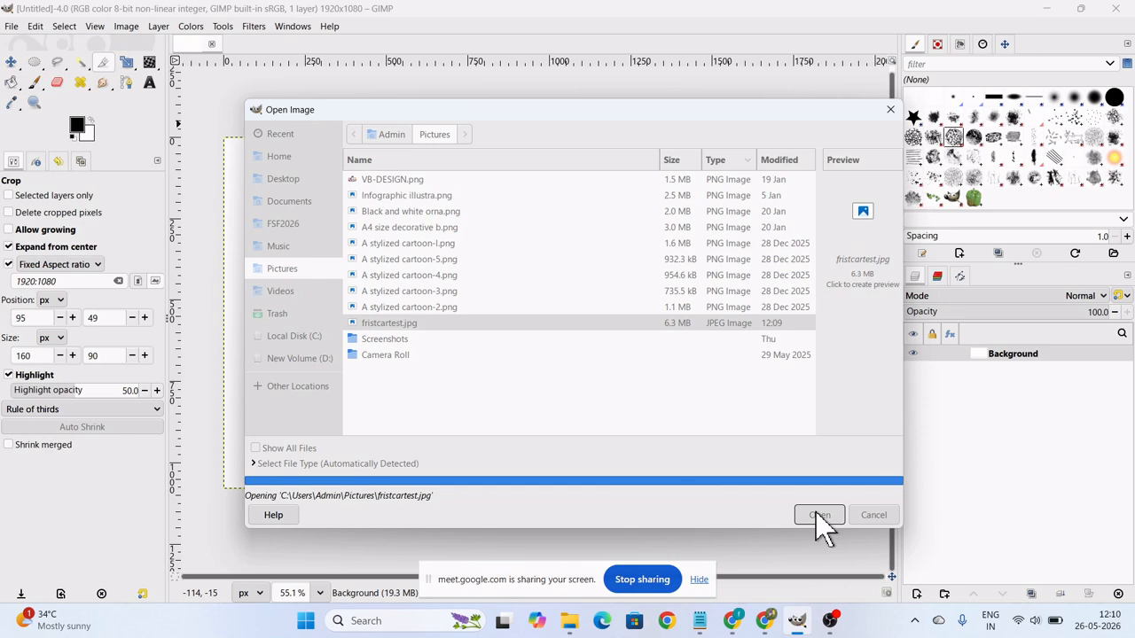
mouse_move(727, 619)
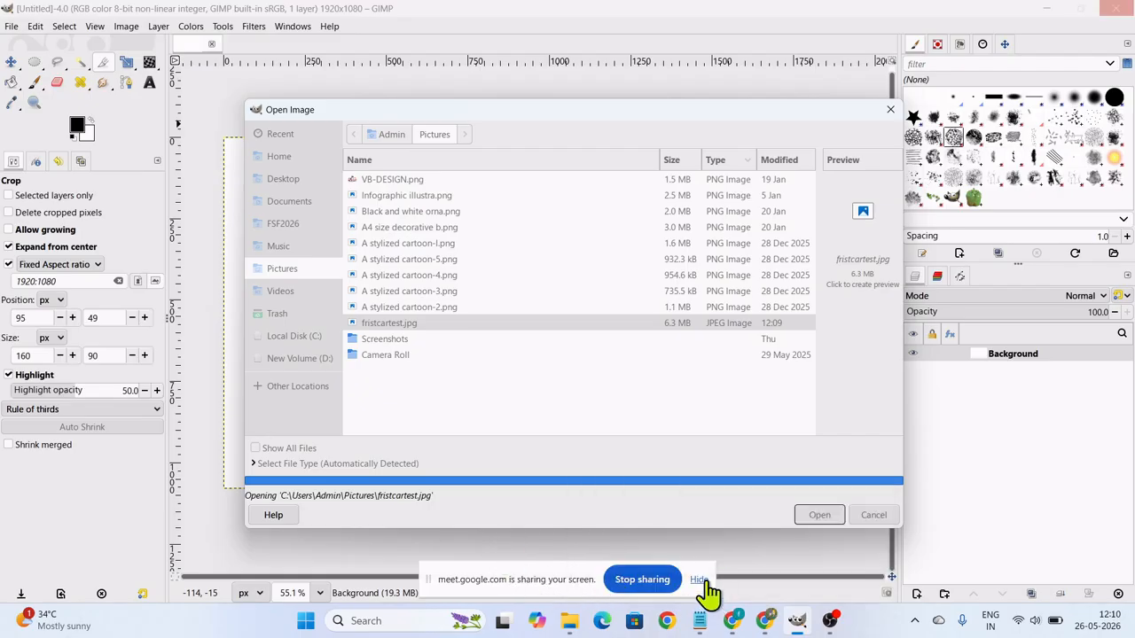
click(699, 580)
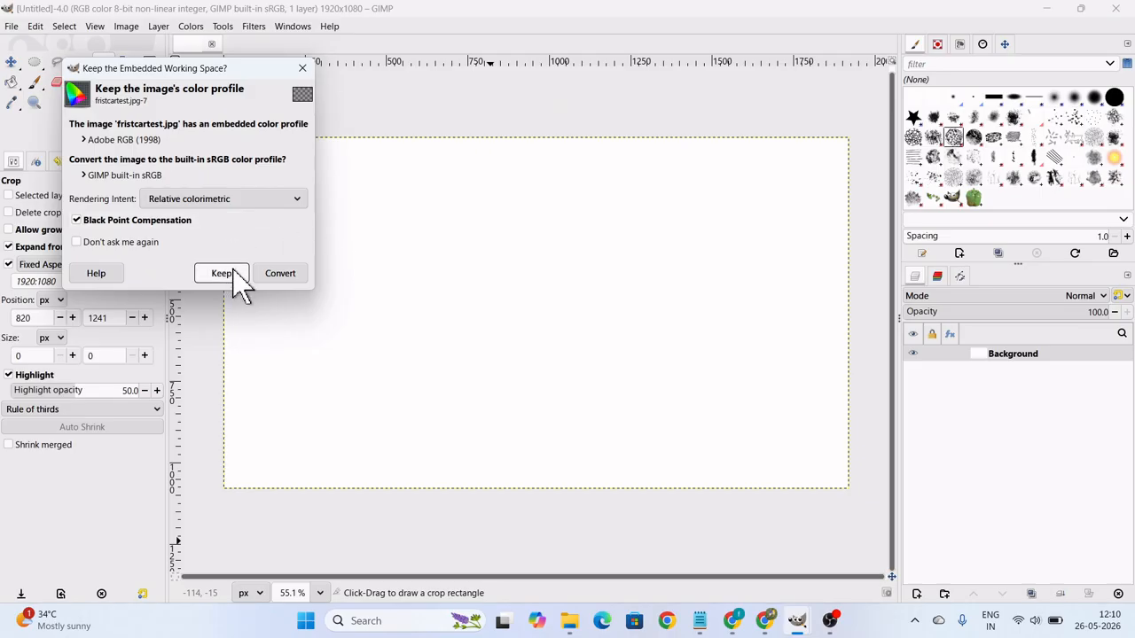
click(232, 277)
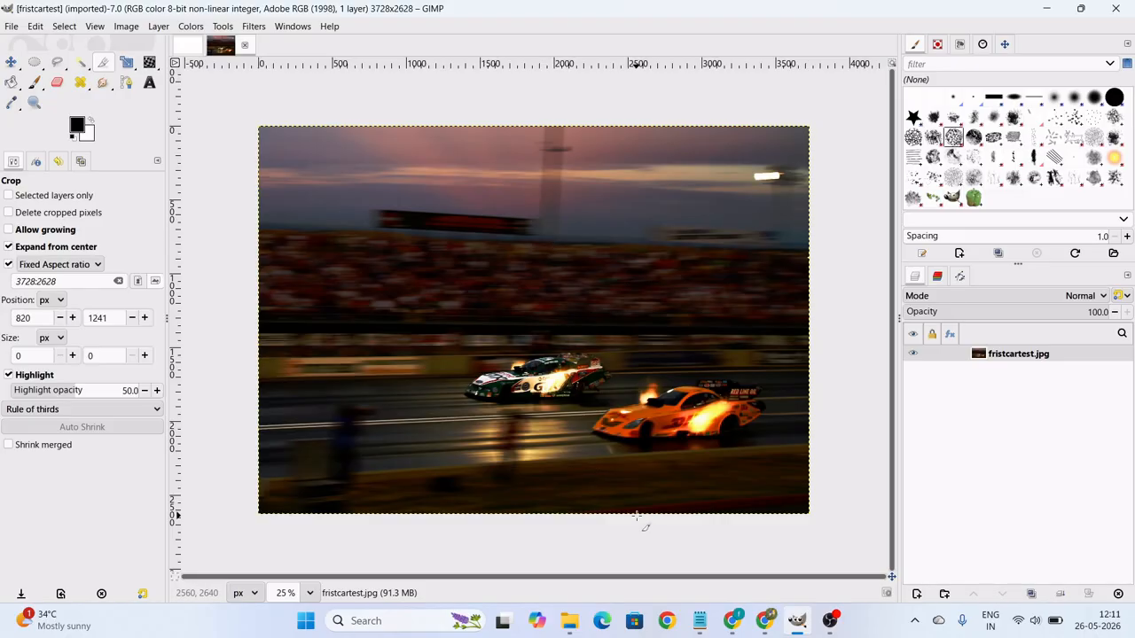
Close the fristcartest.jpg image and minimise GIMP to return to the Pictures folder in File Explorer.
mouse_move(572, 625)
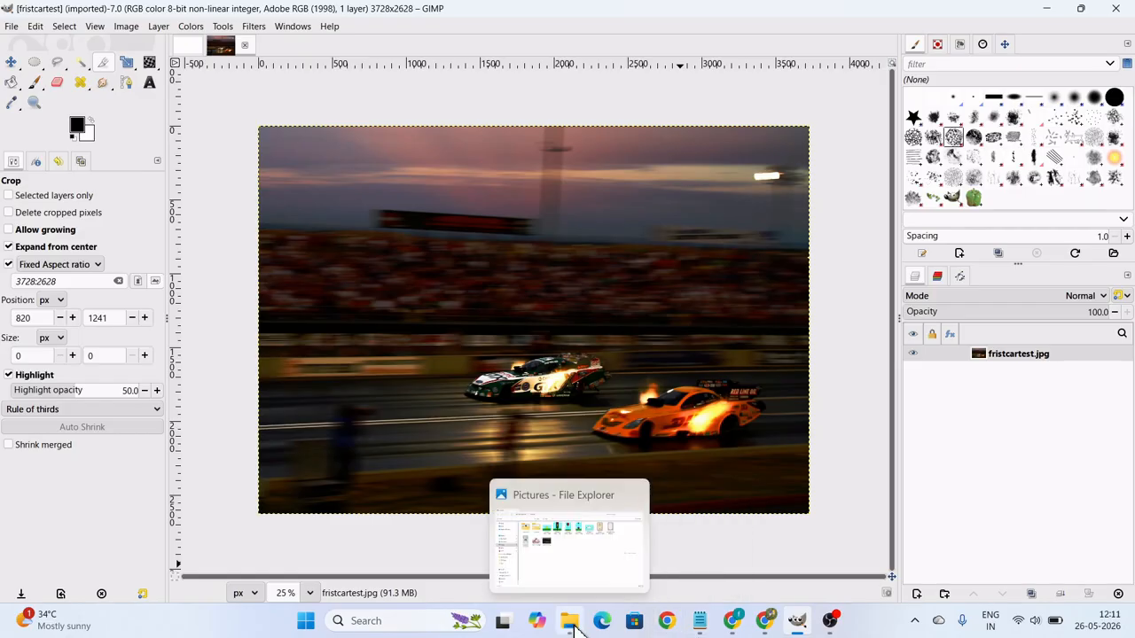
mouse_move(732, 621)
mouse_move(762, 577)
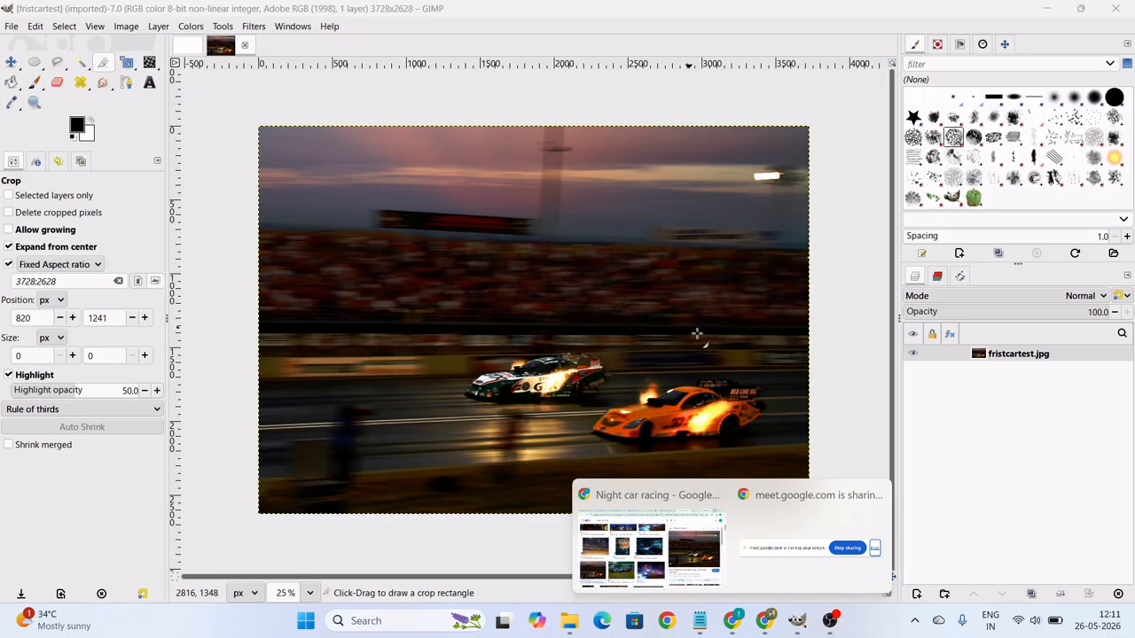
mouse_move(824, 625)
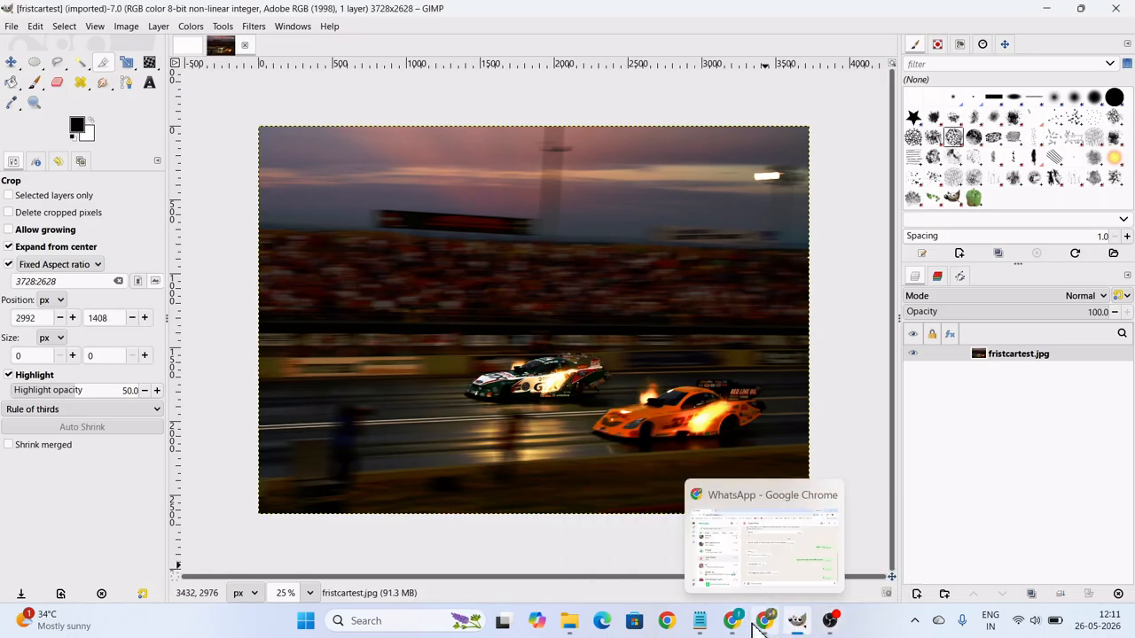
click(246, 45)
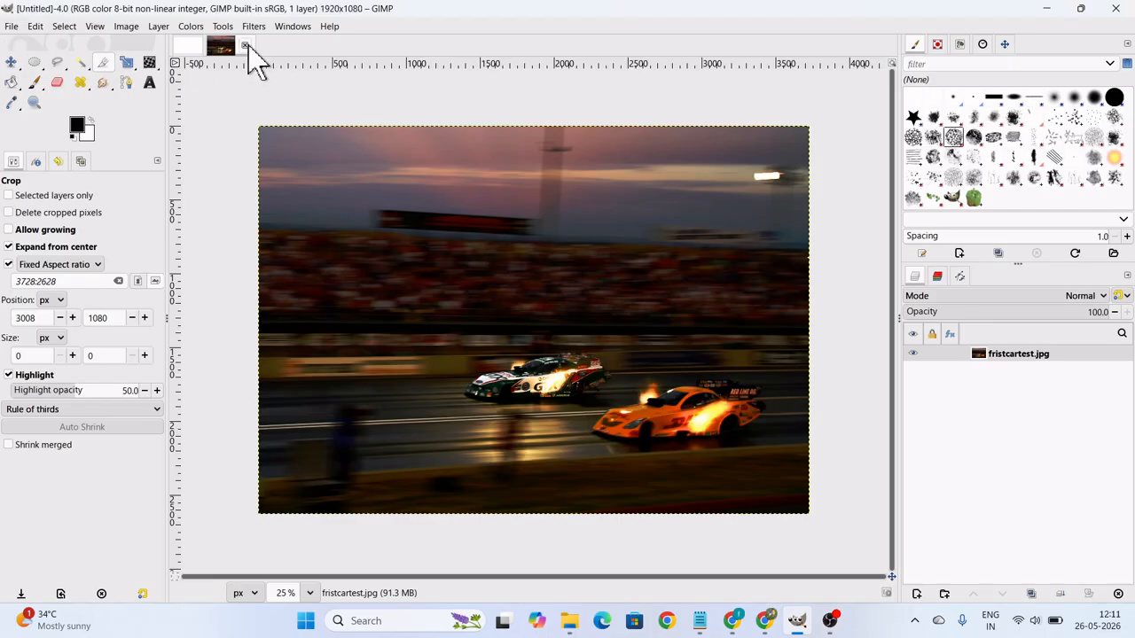
click(1047, 10)
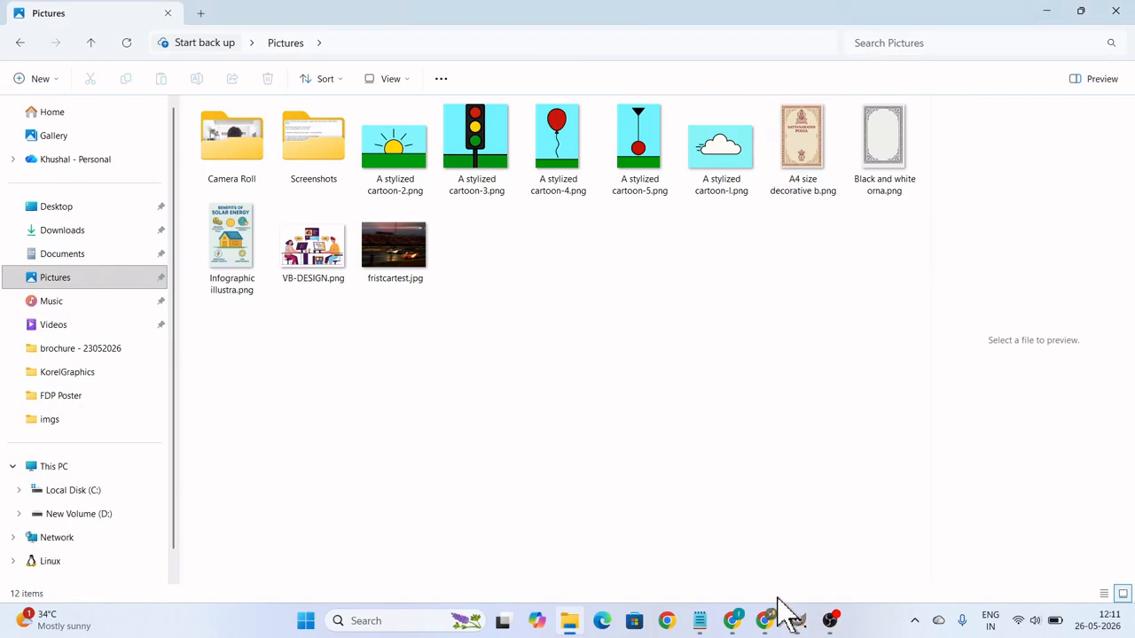
Switch to Chrome, close the Night car racing image results and open the asgn01imgs folder inside the Drive images folder.
mouse_move(732, 621)
click(700, 550)
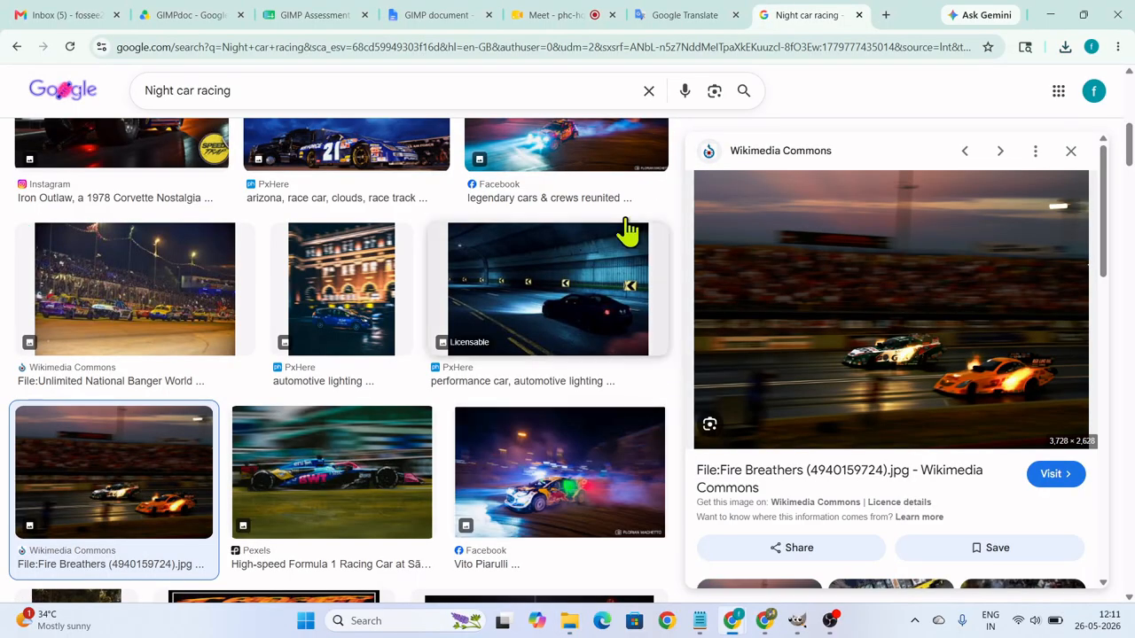
click(859, 15)
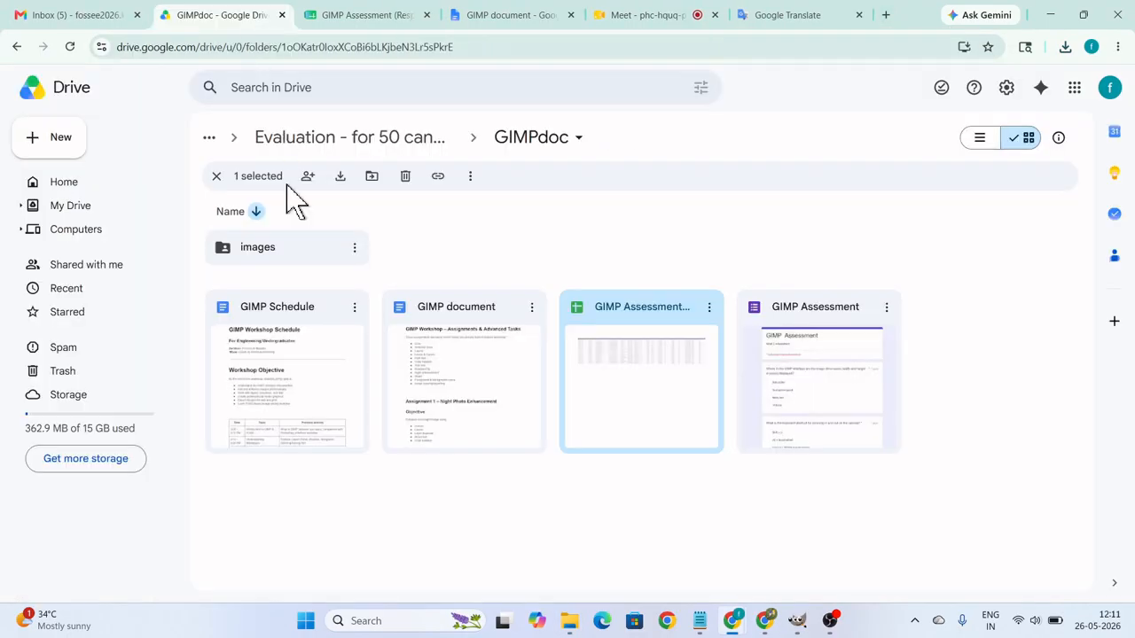
double_click(257, 252)
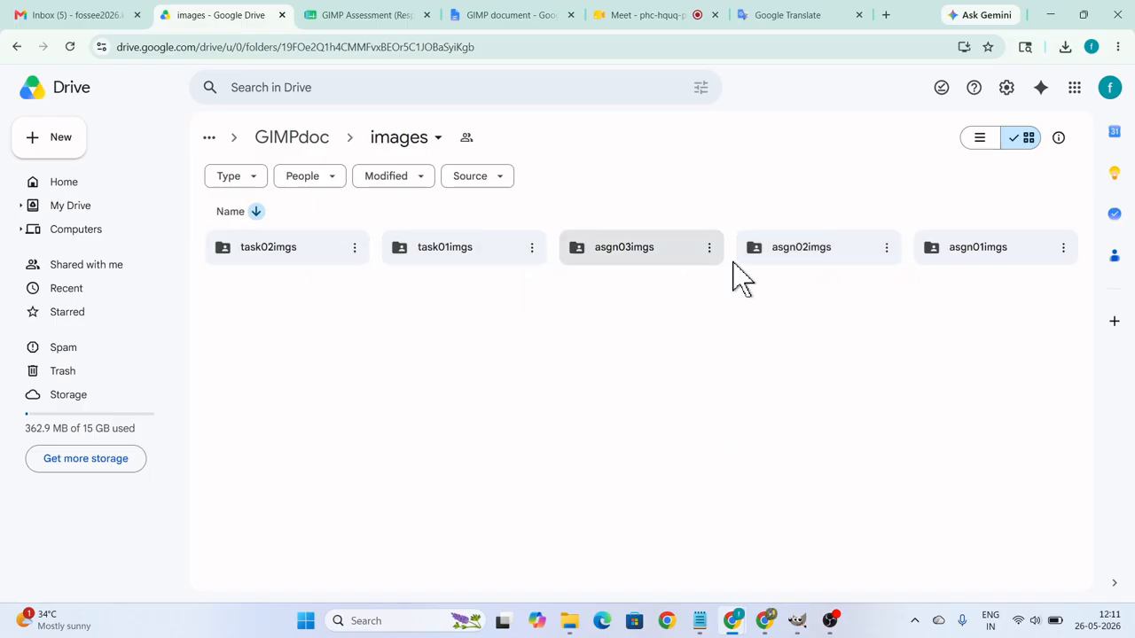
click(960, 250)
double_click(960, 250)
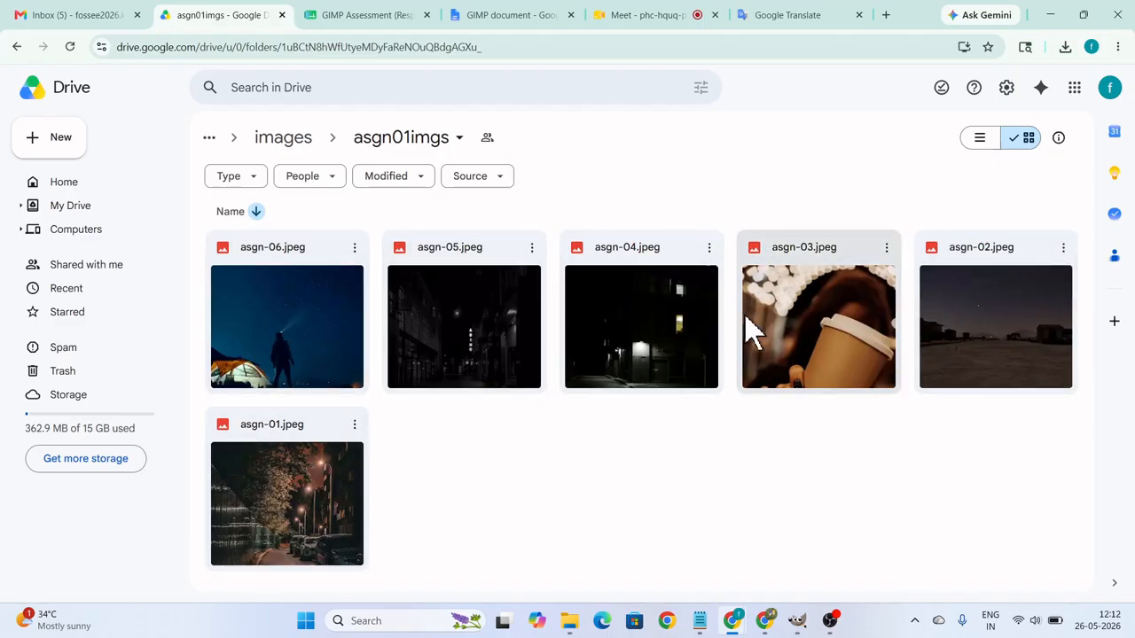
Download asgn-02.jpeg from the asgn01imgs folder in Drive.
click(1014, 346)
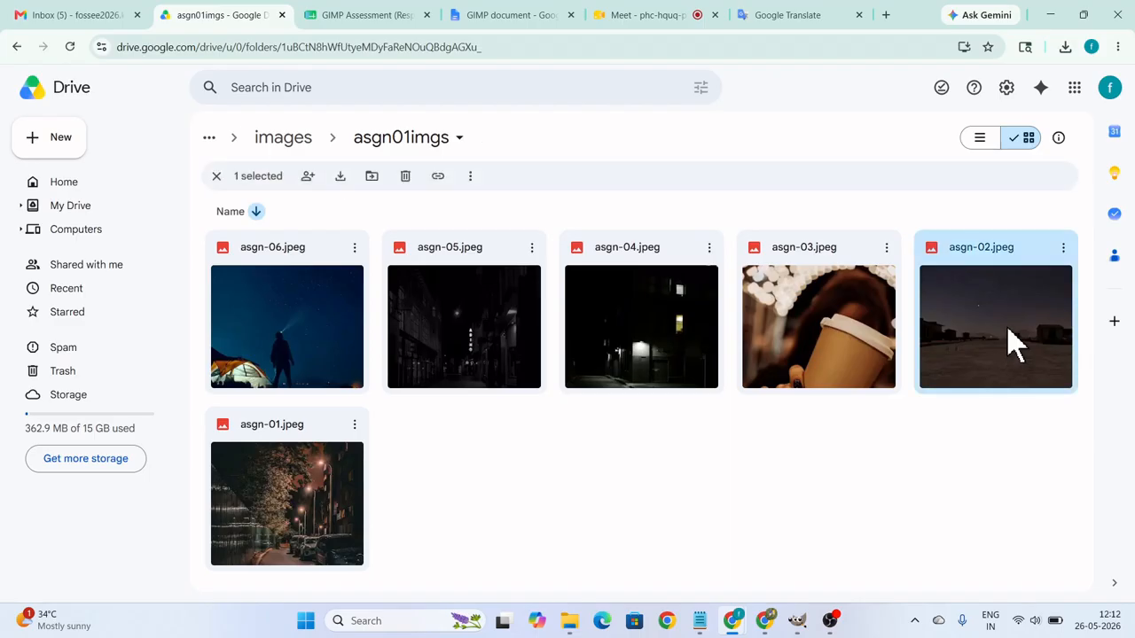
right_click(1015, 345)
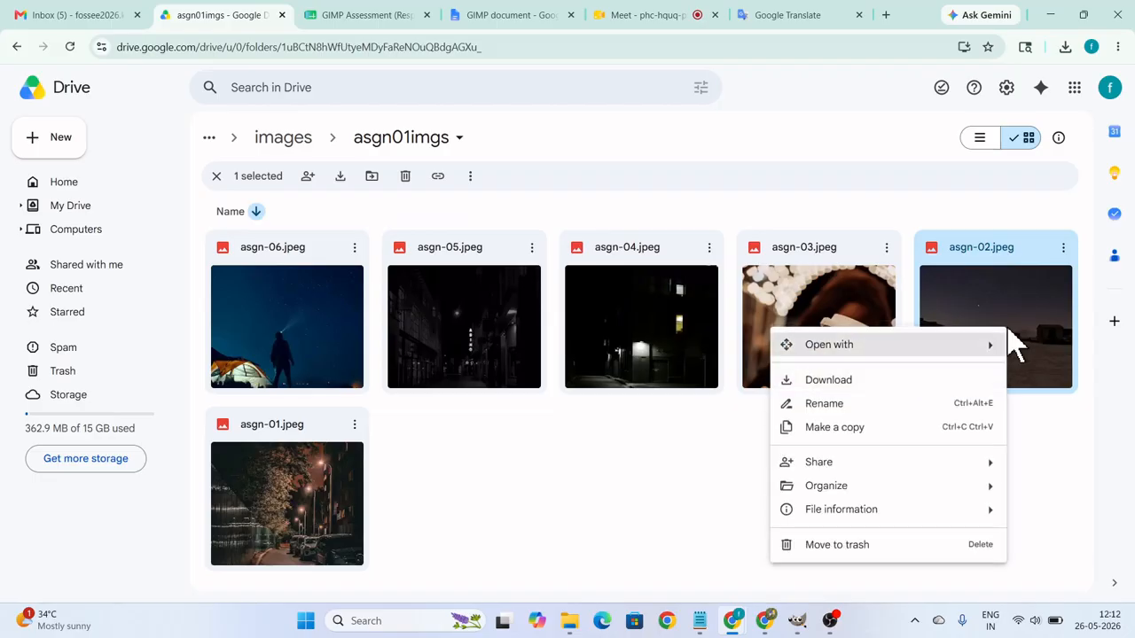
click(902, 383)
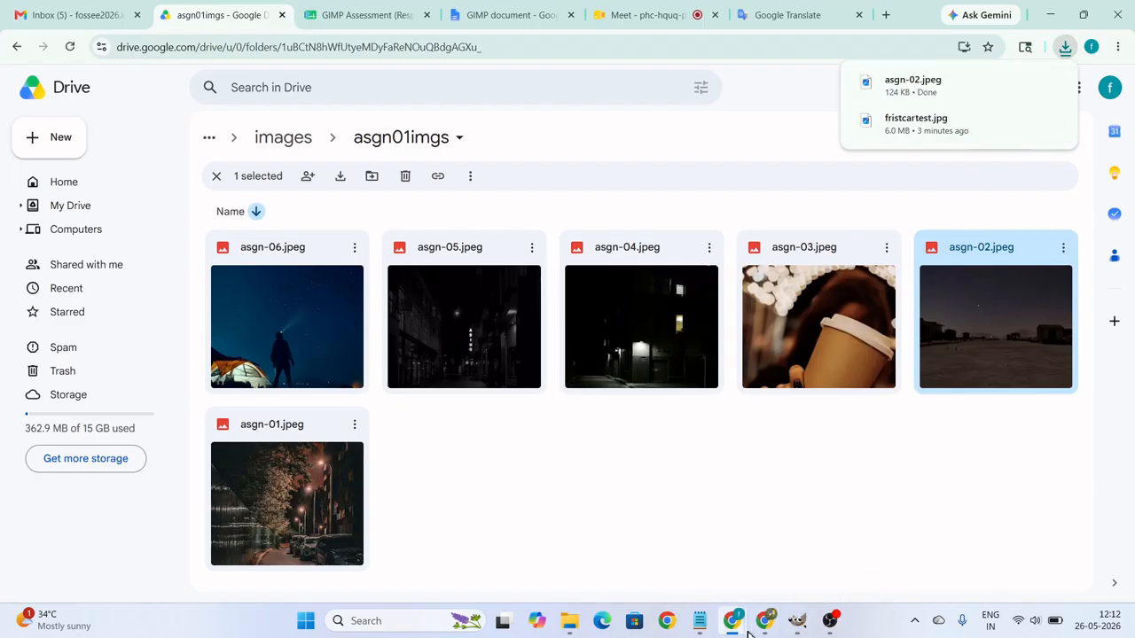
Switch to GIMP and browse for an image to open in FOSSEE2026 > FOSSEE > FOCAL > Workshop Weeks > Week 2 GIMP on New Volume (D:).
mouse_move(739, 628)
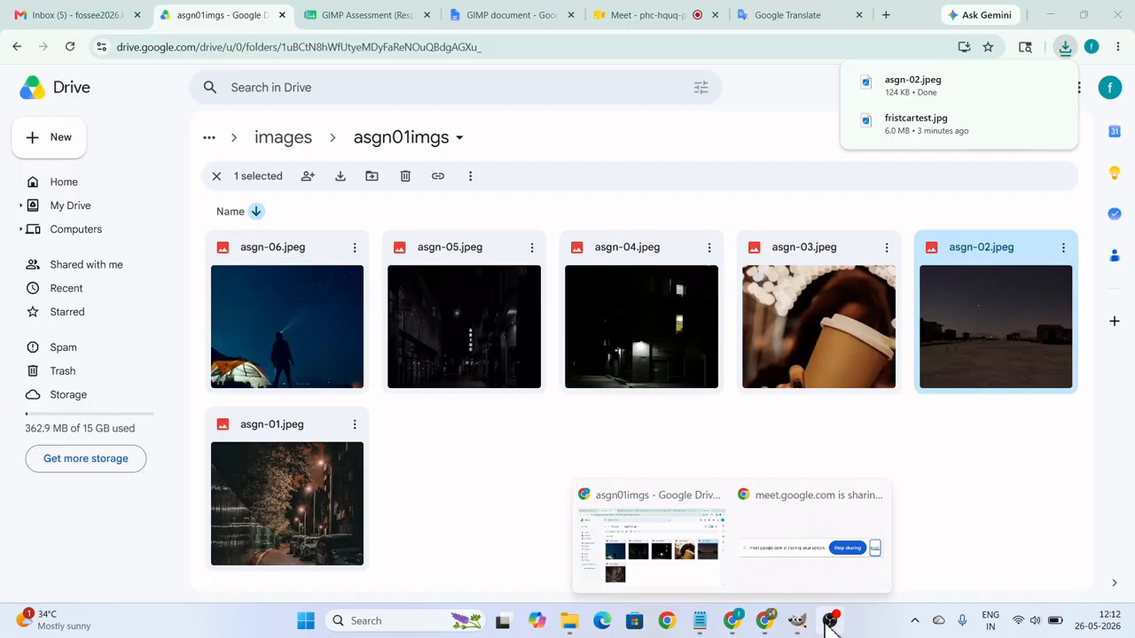
click(796, 621)
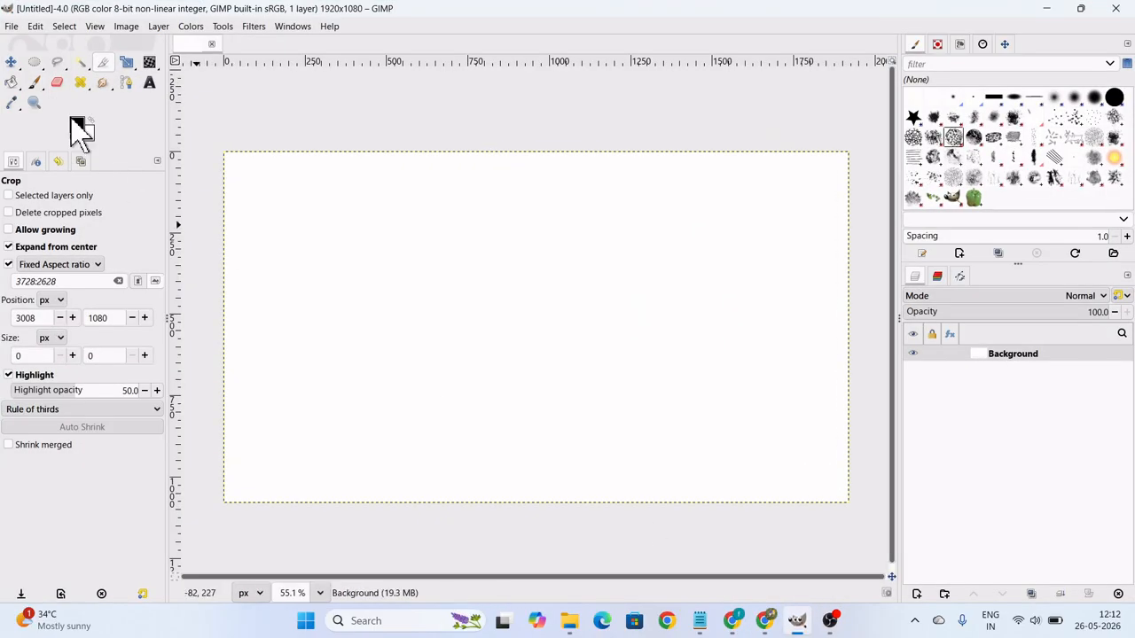
click(14, 27)
click(32, 78)
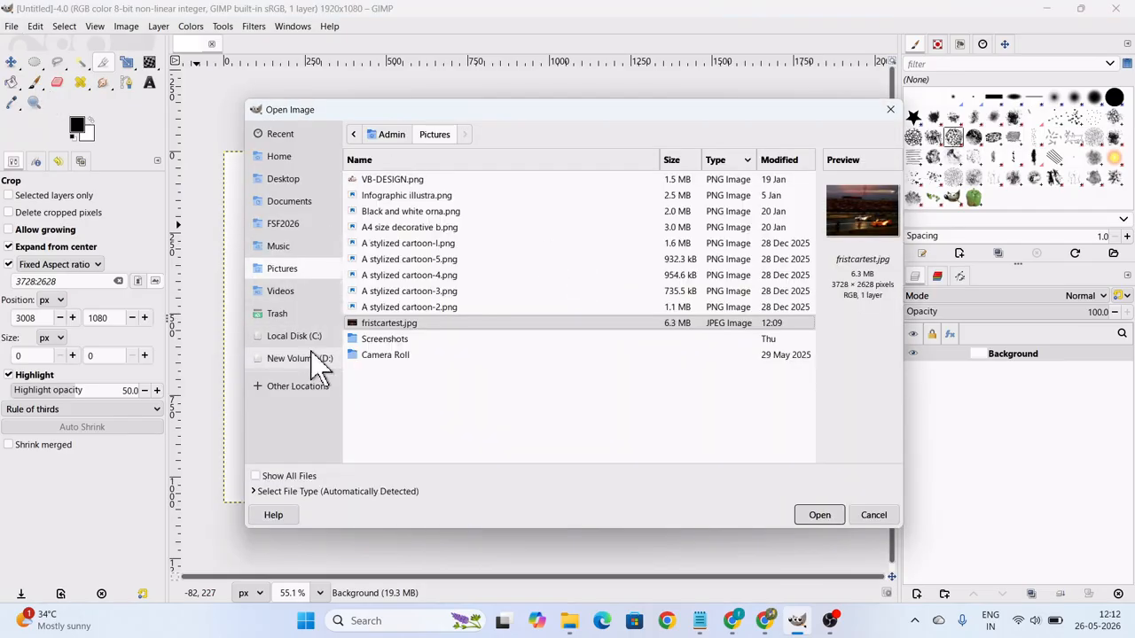
click(302, 358)
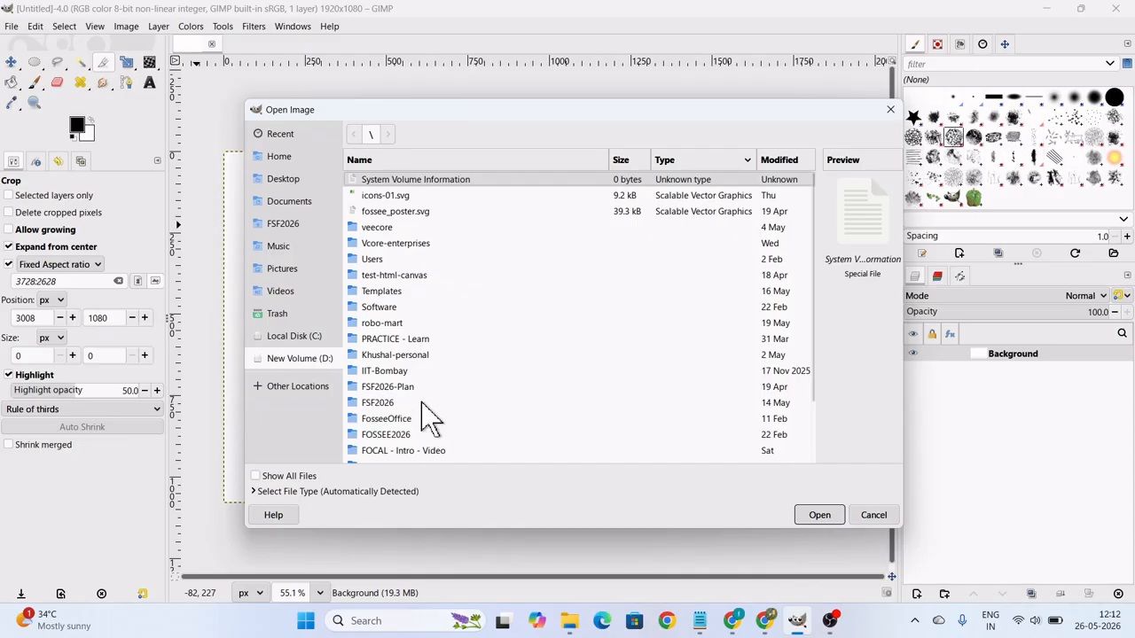
double_click(409, 434)
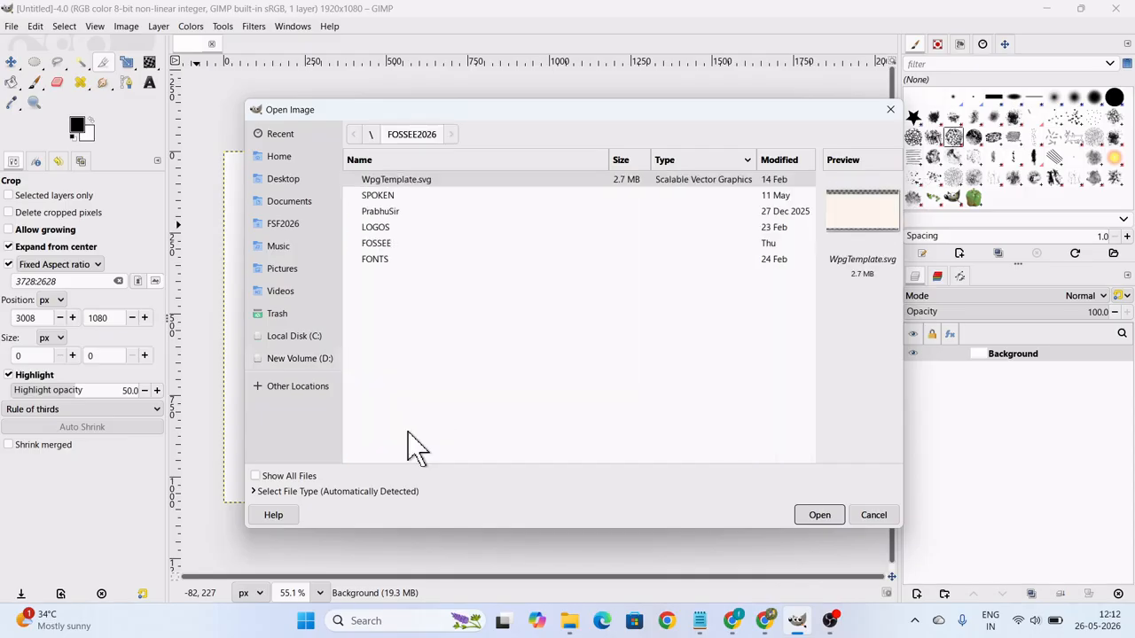
double_click(390, 243)
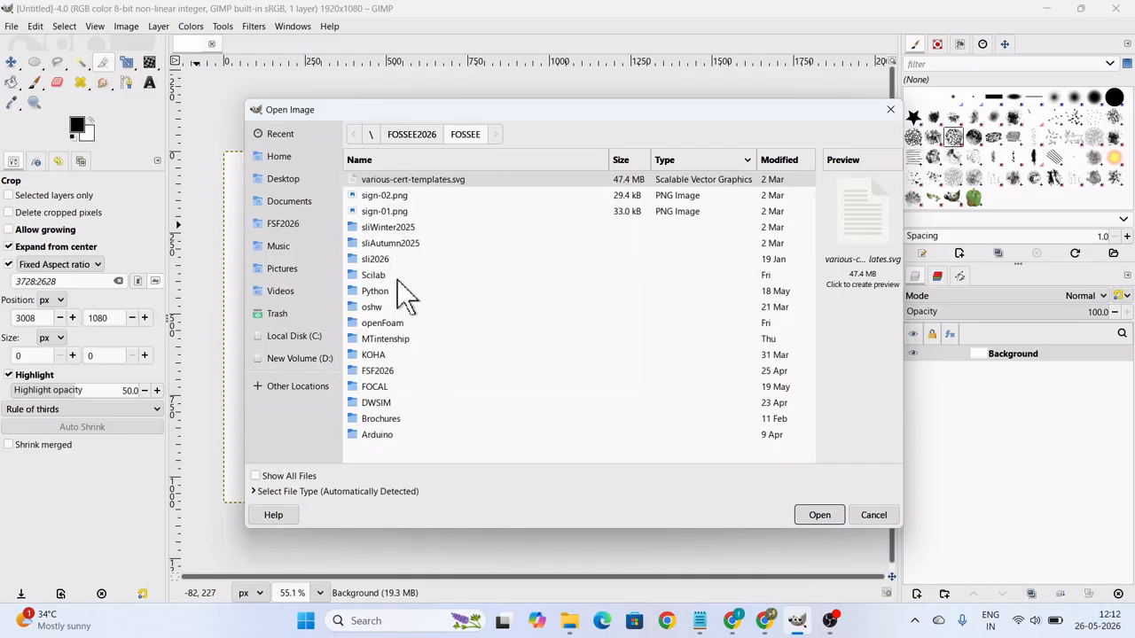
double_click(394, 388)
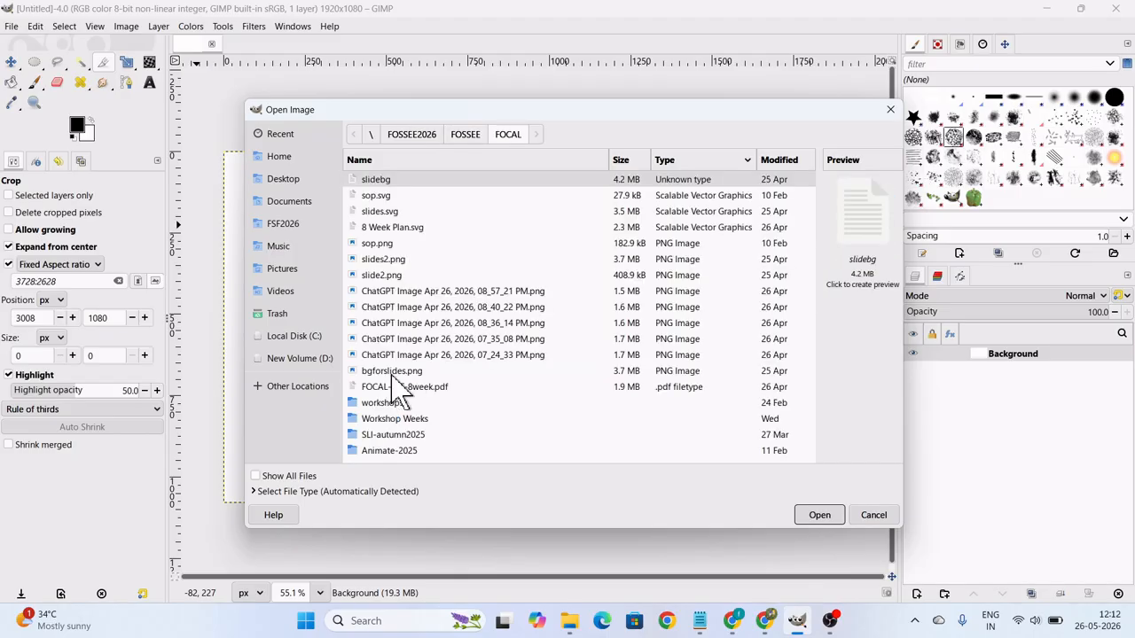
double_click(423, 418)
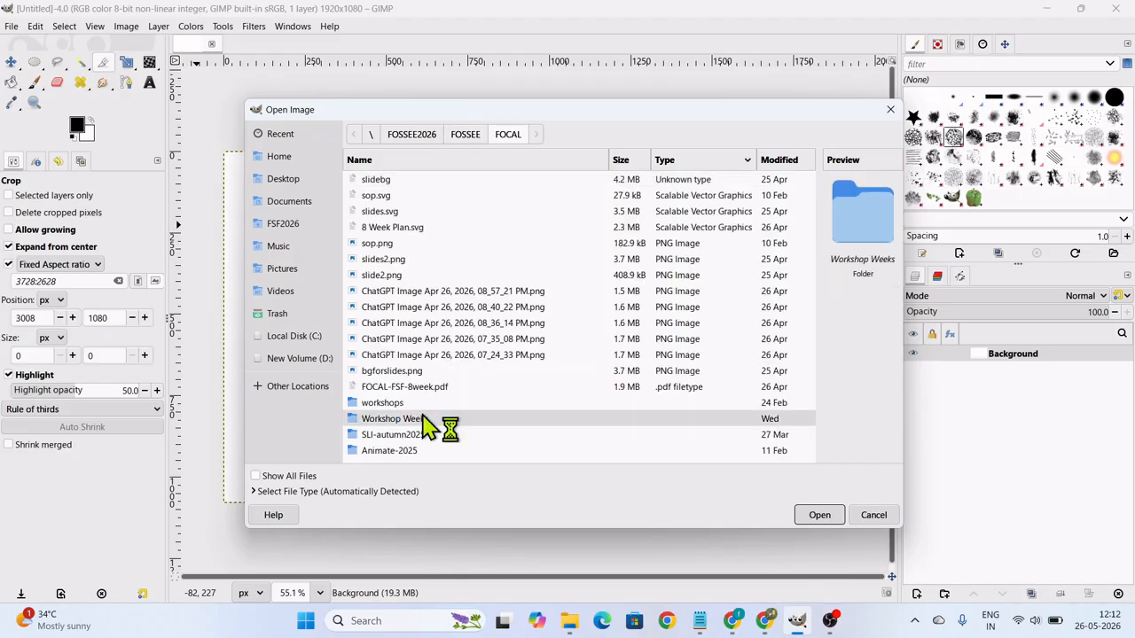
double_click(404, 181)
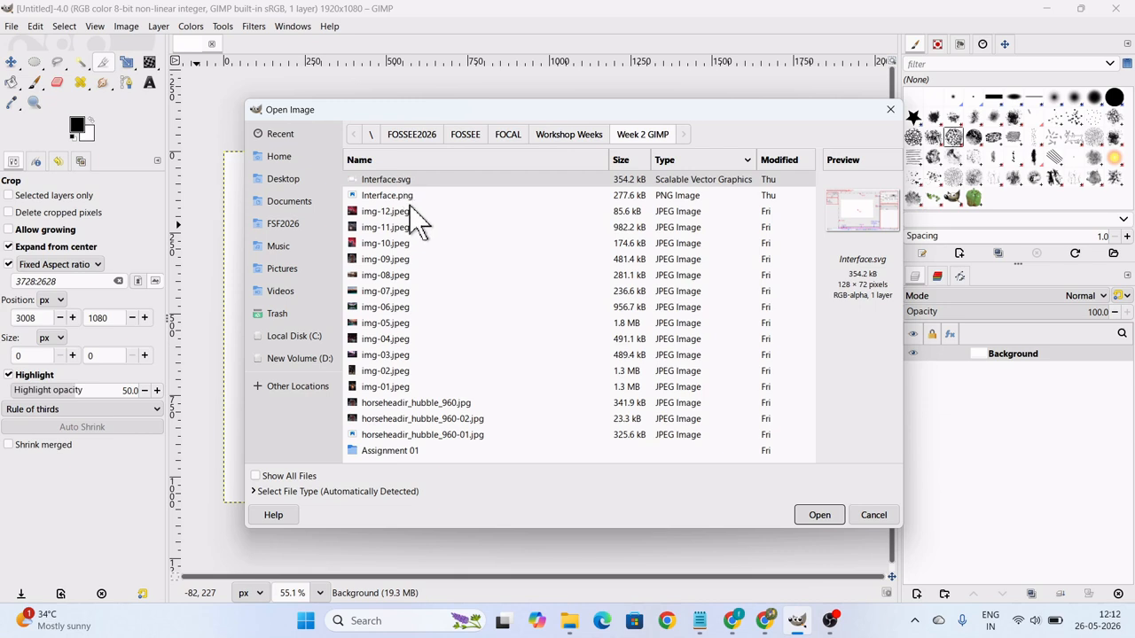
Preview several images in the Week 2 GIMP folder and open asgn-02.jpeg from its Assignment 01 subfolder.
click(393, 292)
click(396, 322)
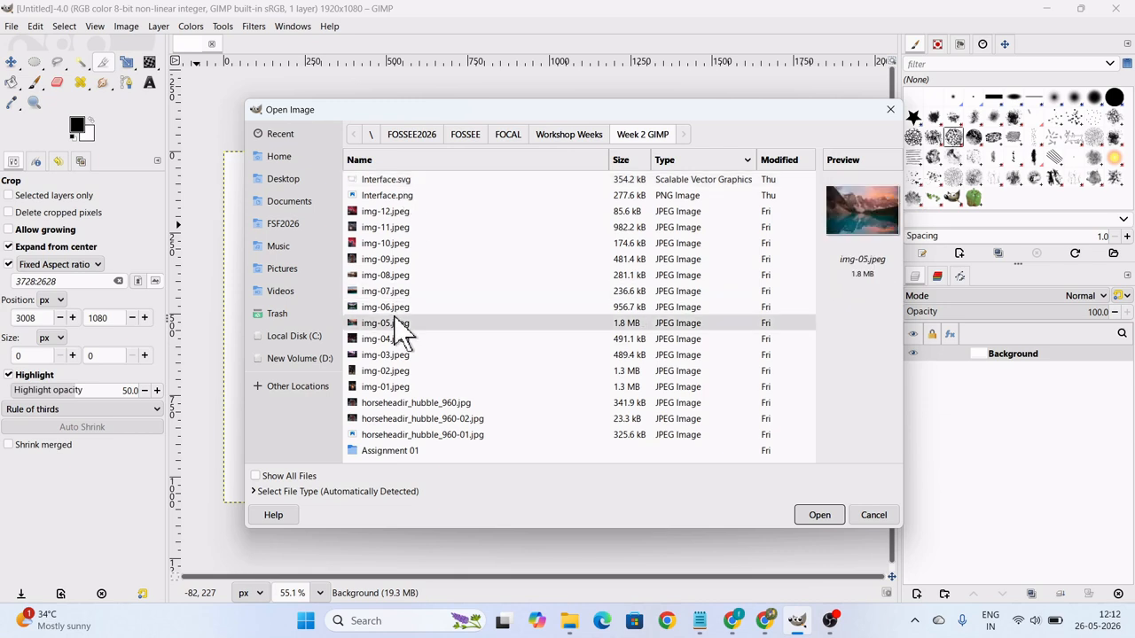
click(399, 357)
click(395, 388)
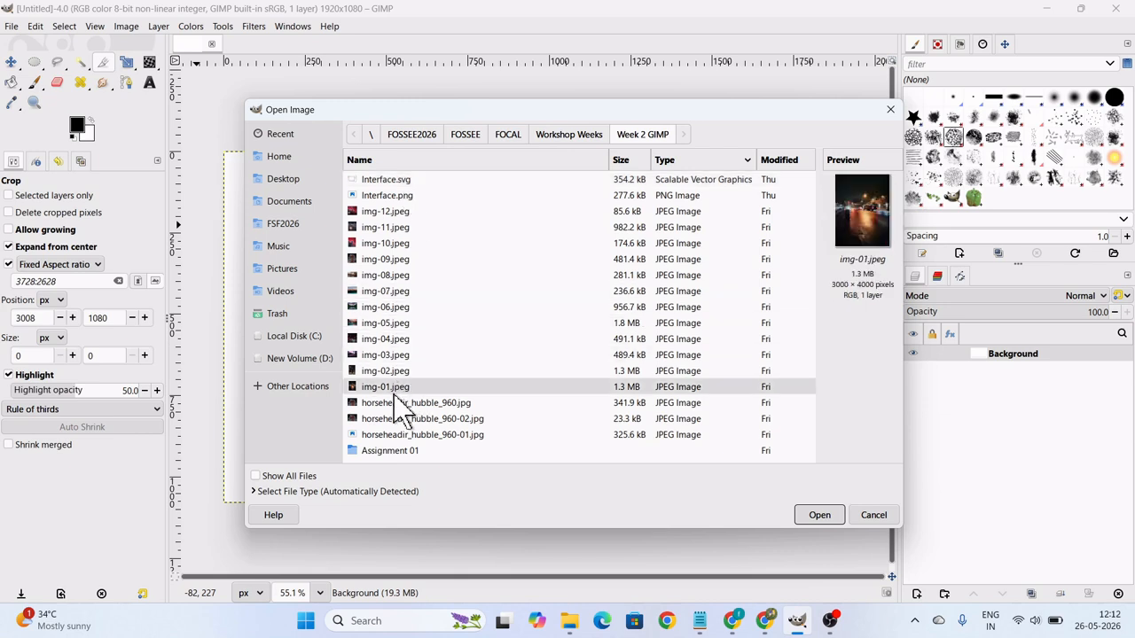
double_click(415, 452)
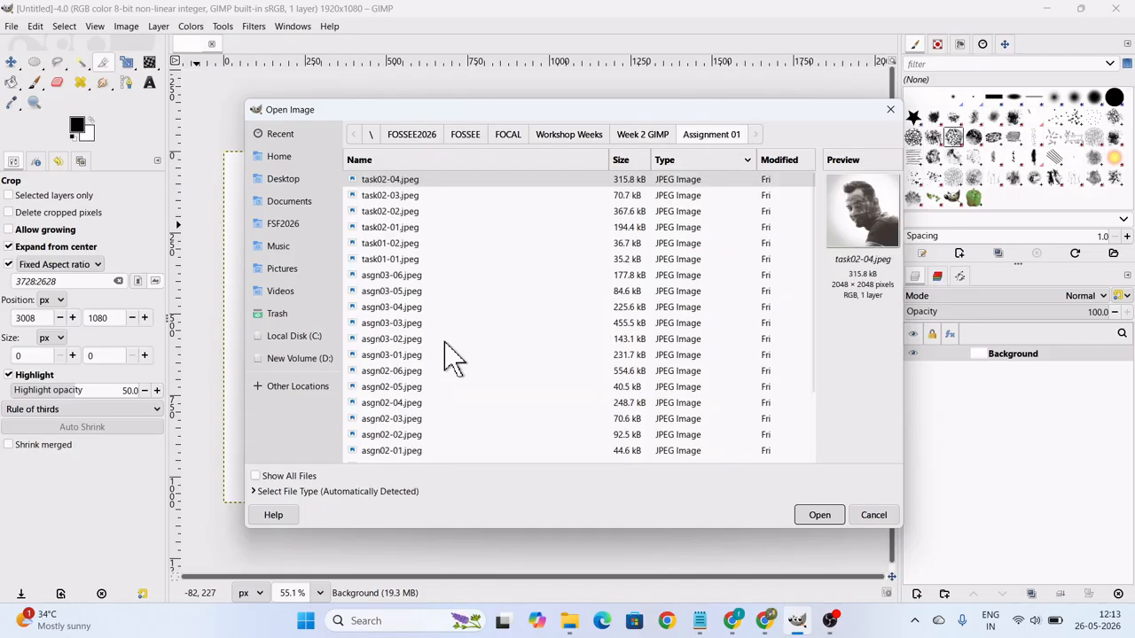
scroll(448, 356, down, 3)
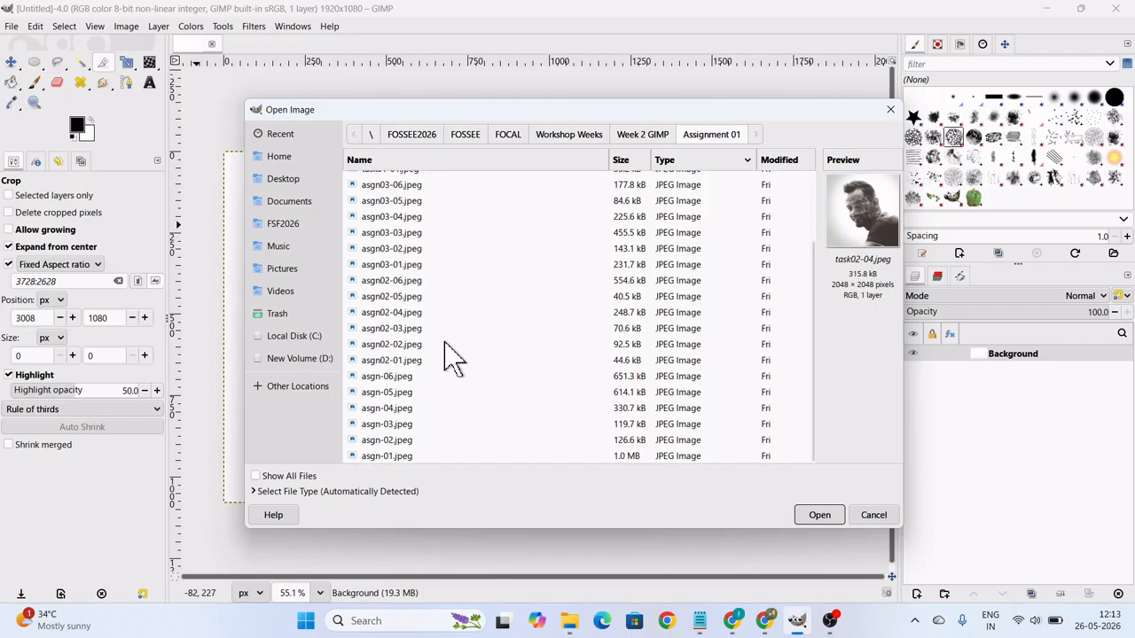
click(405, 440)
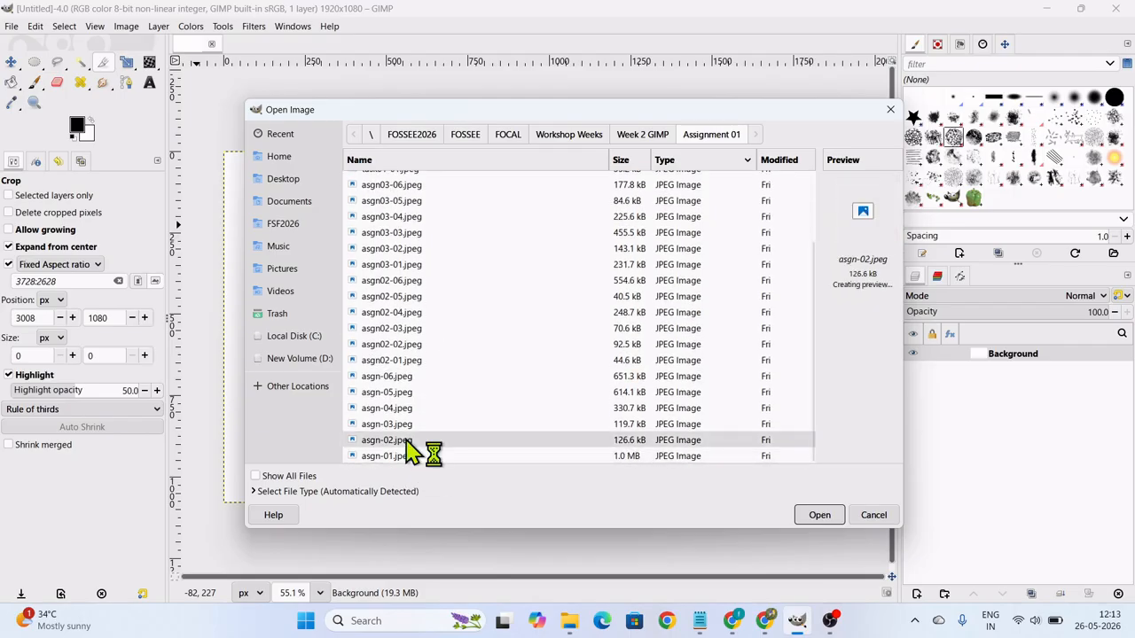
click(809, 521)
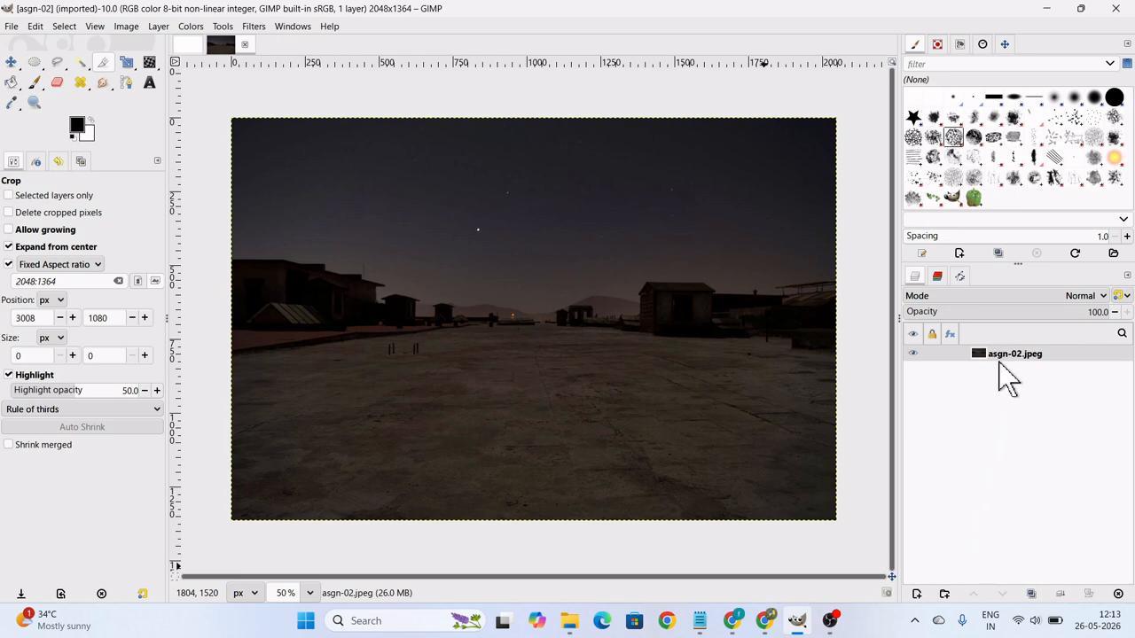
Minimise the open windows to reach the desktop and launch ZoomIt64.exe from the ZoomIt folder.
mouse_move(569, 629)
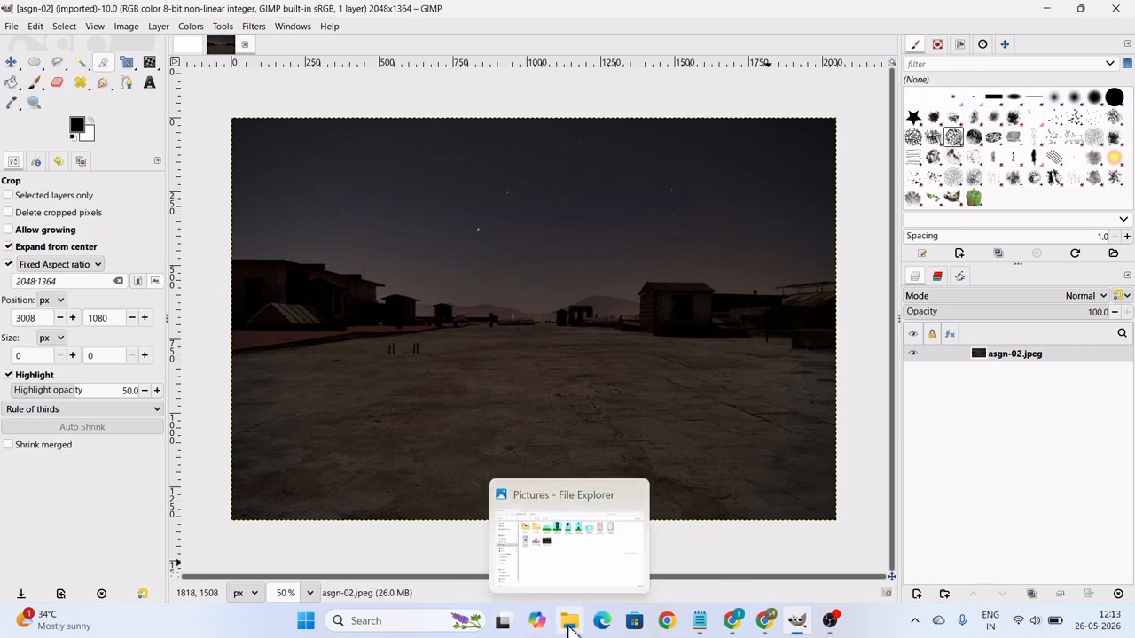
click(1053, 14)
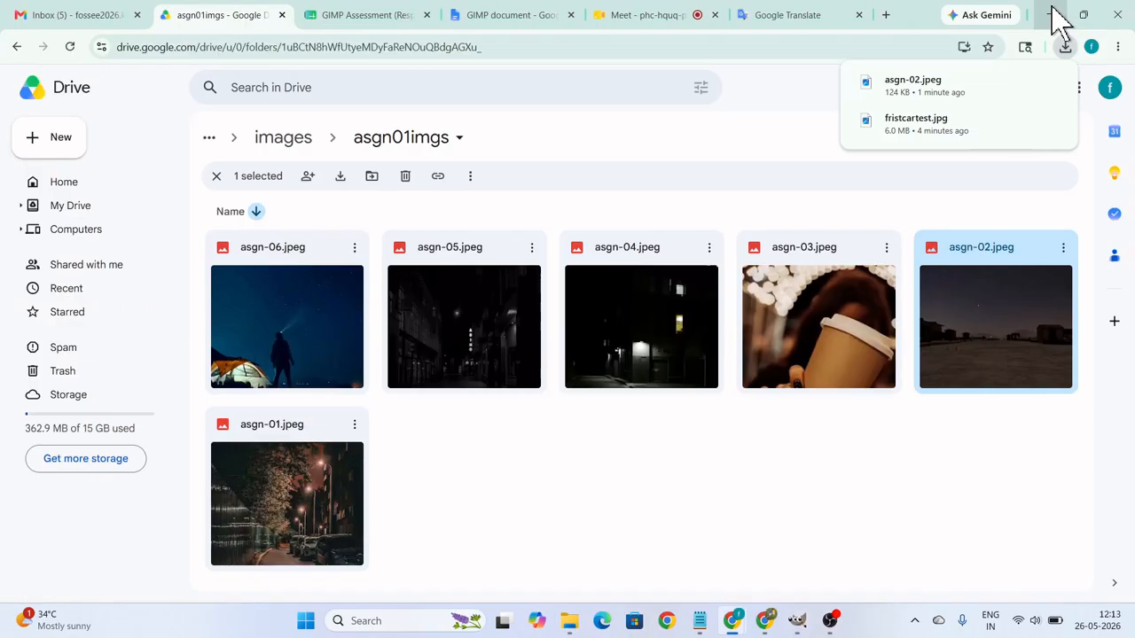
click(1055, 16)
click(1053, 14)
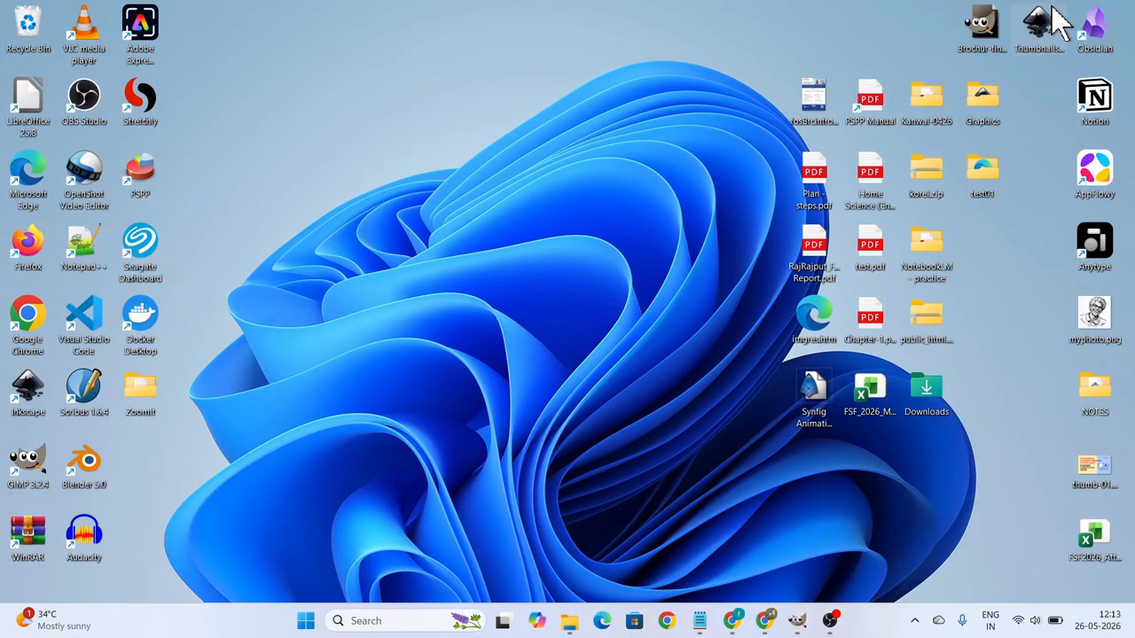
double_click(158, 395)
click(236, 174)
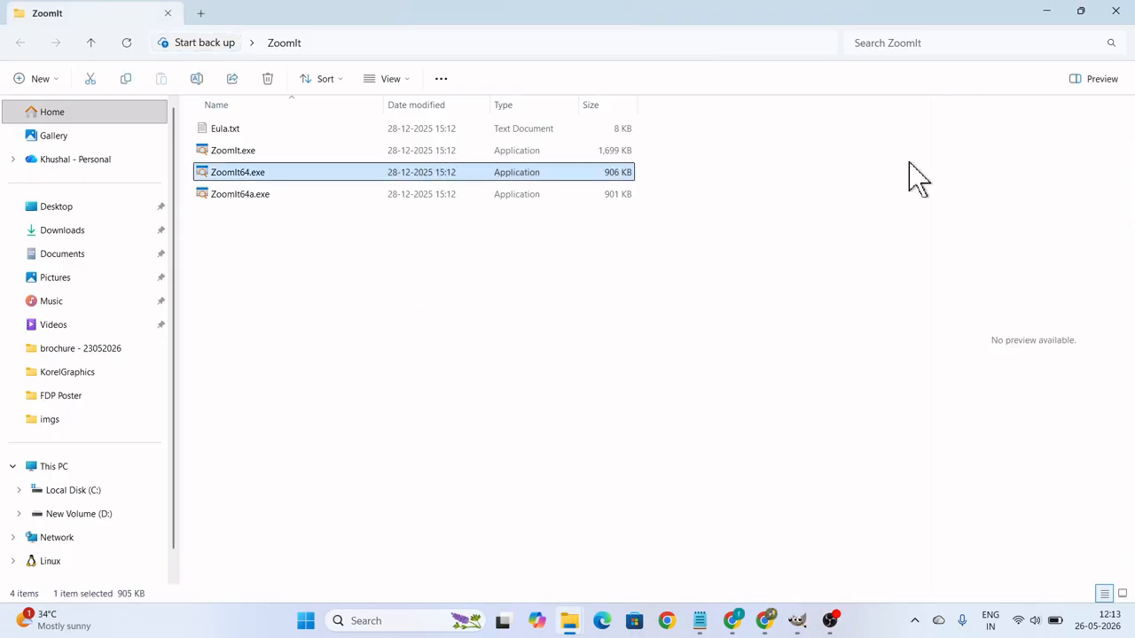
Minimise the ZoomIt folder, check the hidden system tray icons and return to the asgn-02 image in GIMP.
click(1046, 13)
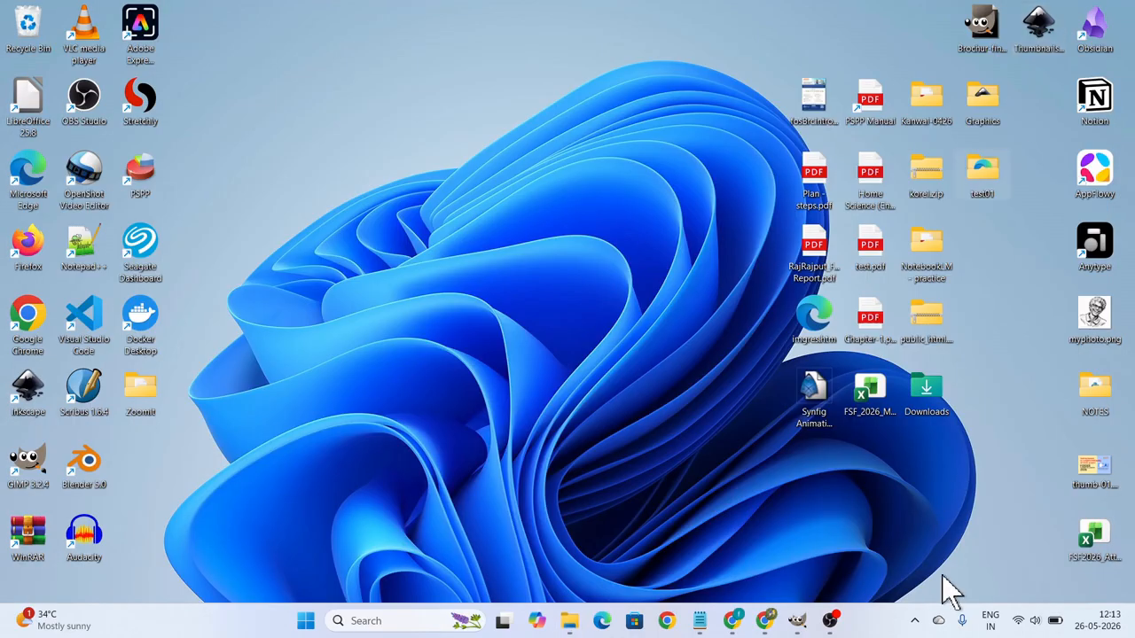
click(914, 621)
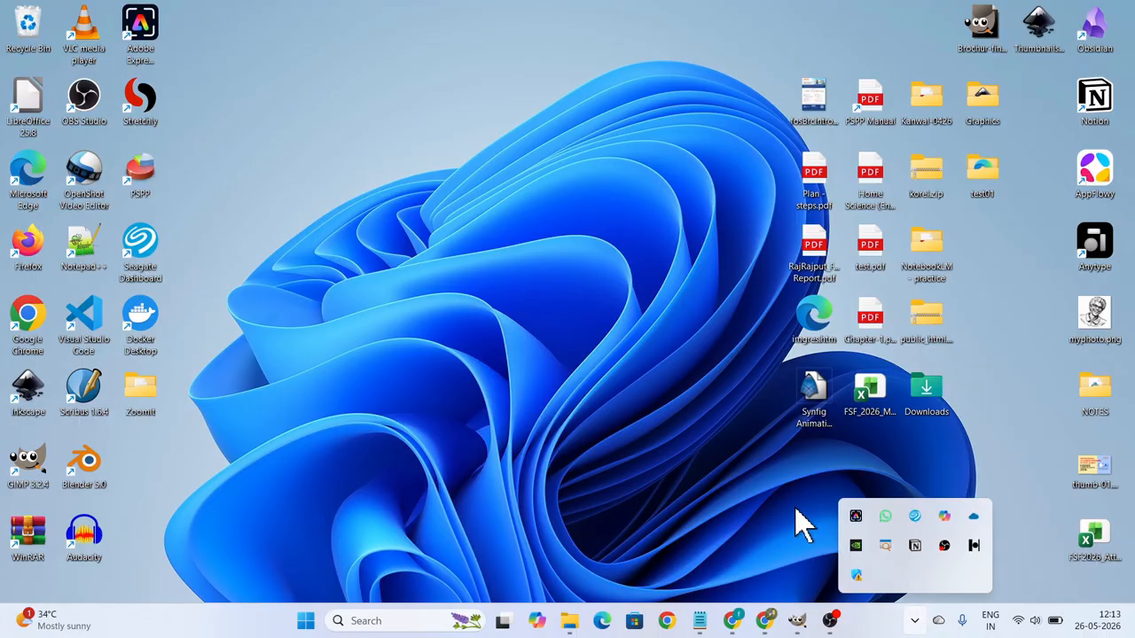
click(797, 620)
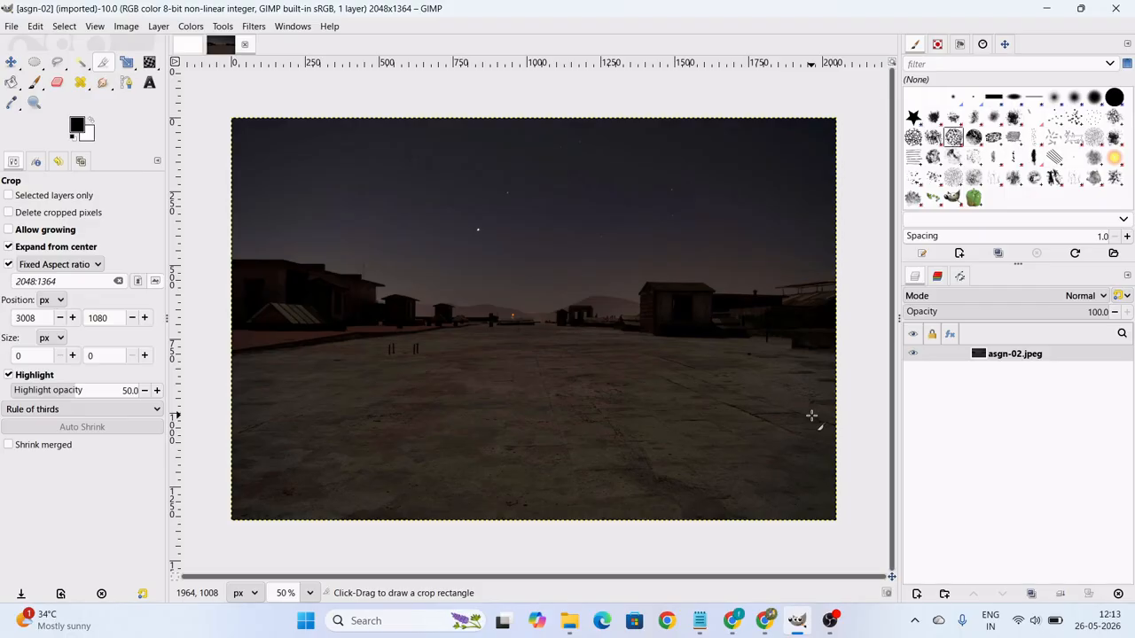
Duplicate the asgn-02.jpeg layer and rename the copy Working layer.
key(ctrl+4)
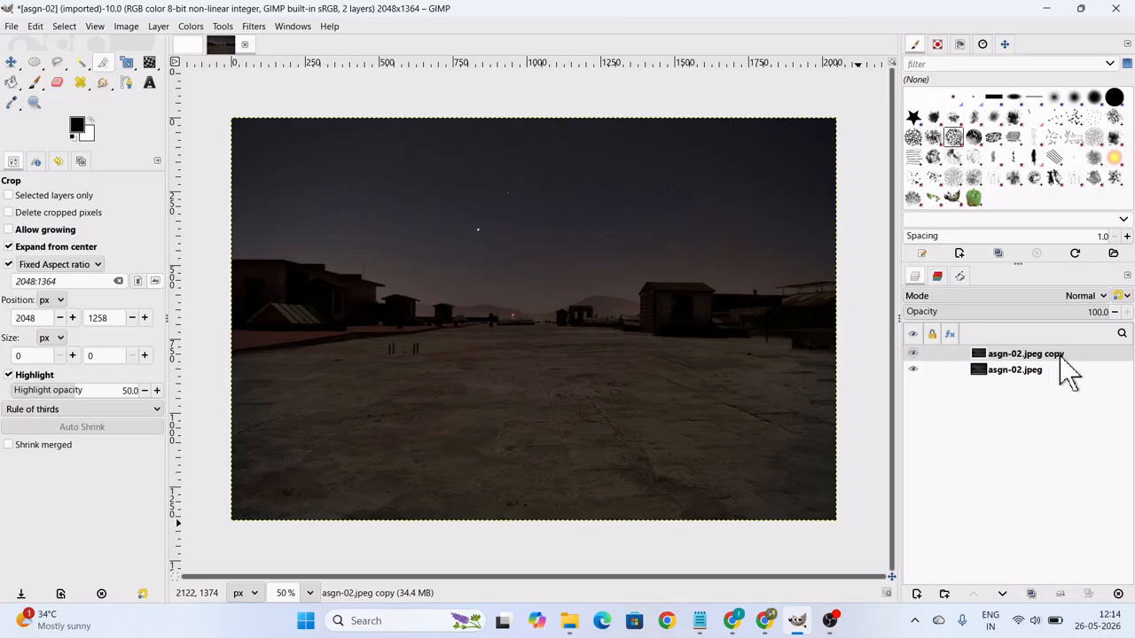
double_click(1060, 356)
drag(1077, 351, 978, 353)
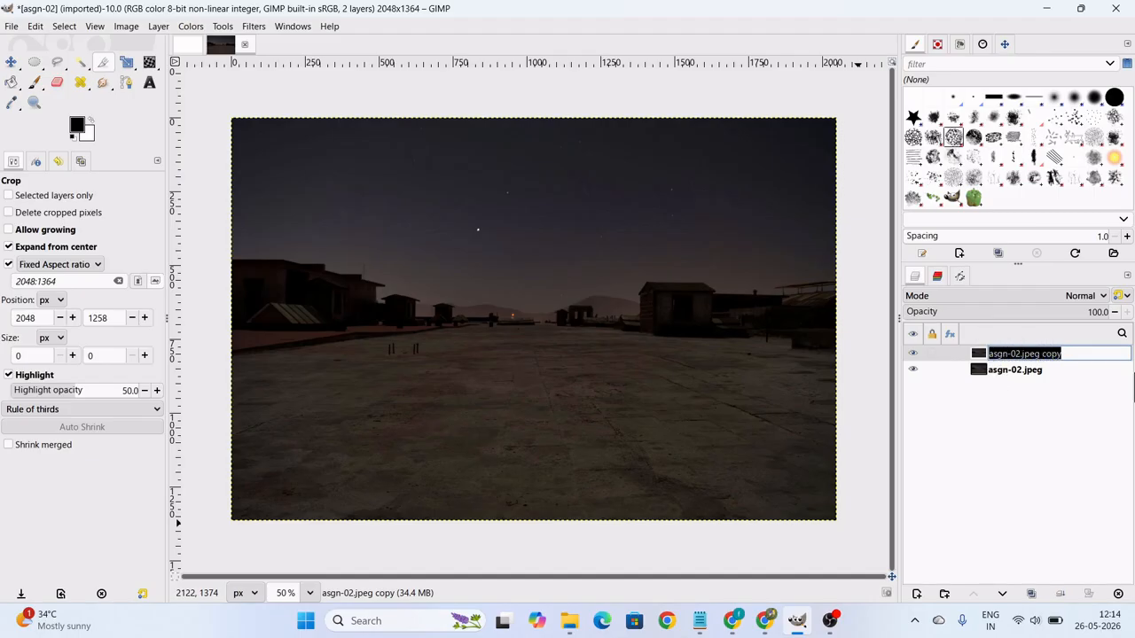
text(W)
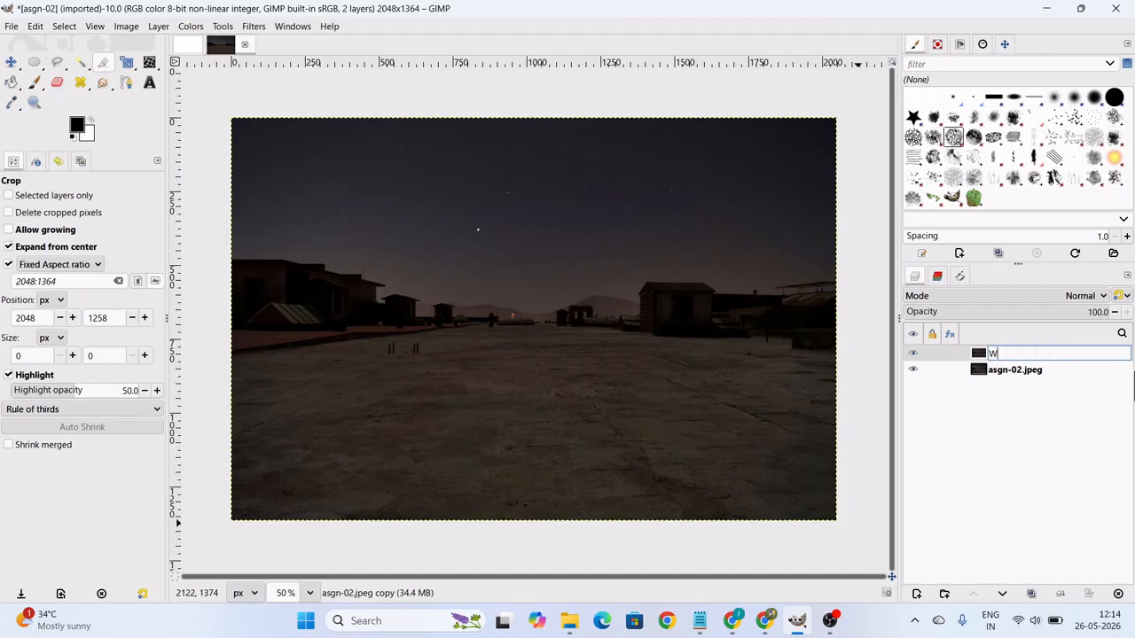
text(orking layer)
key(Return)
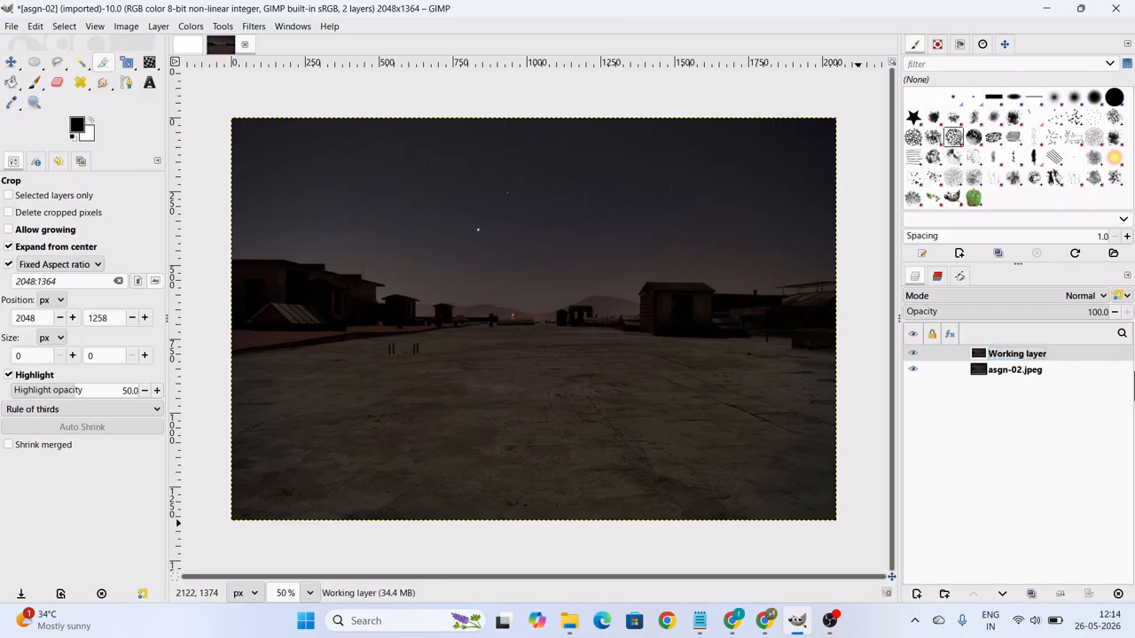
Rename the Working layer as Scene01.
double_click(1046, 354)
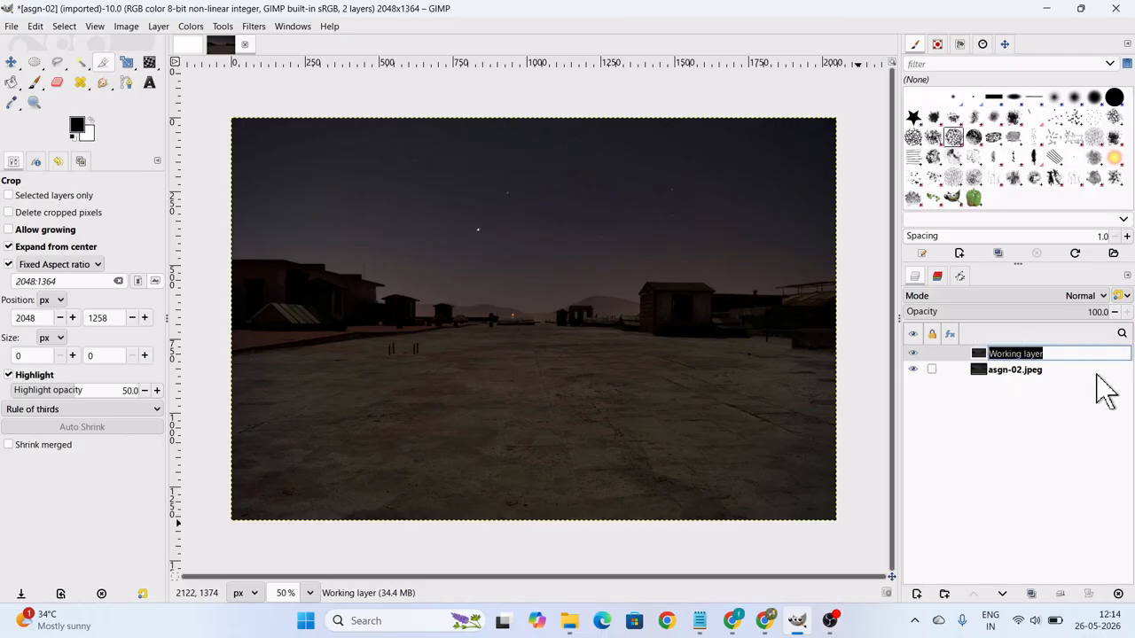
text(S)
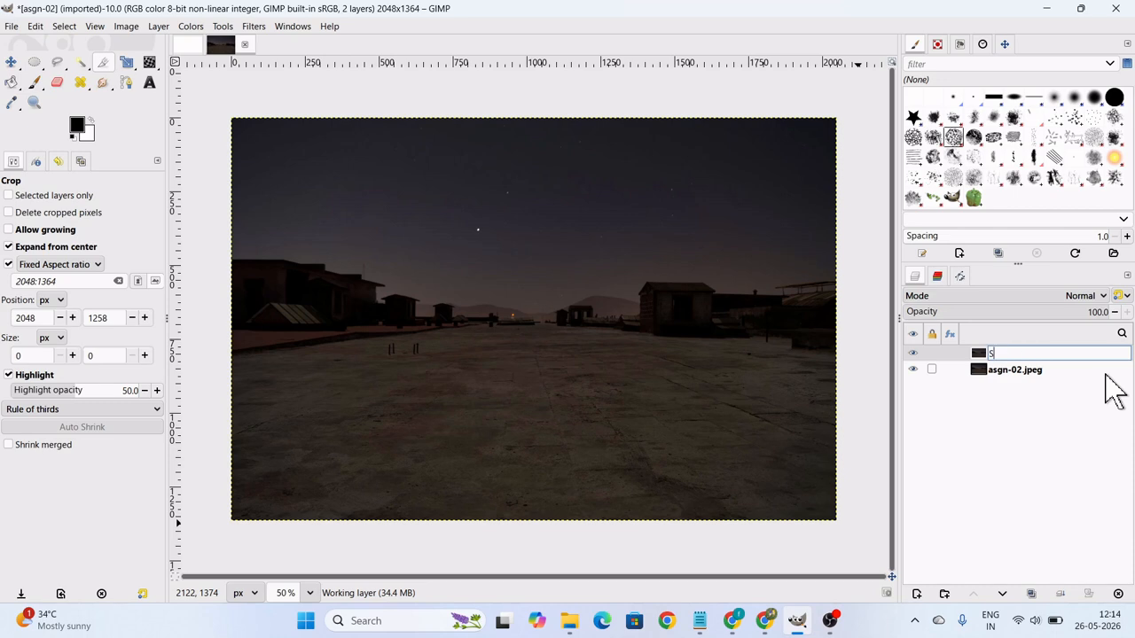
text(cene01)
key(Return)
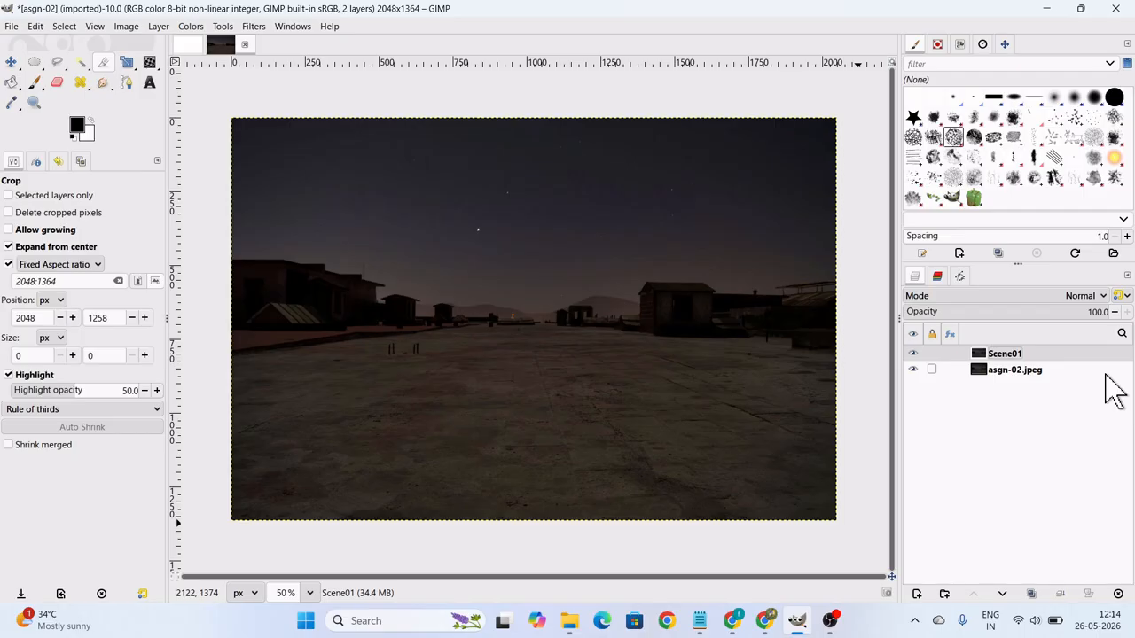
Switch to the GIMP document in Chrome, examine the Assignment 1 instructions at the Curves item and dismiss the browser notification.
mouse_move(737, 620)
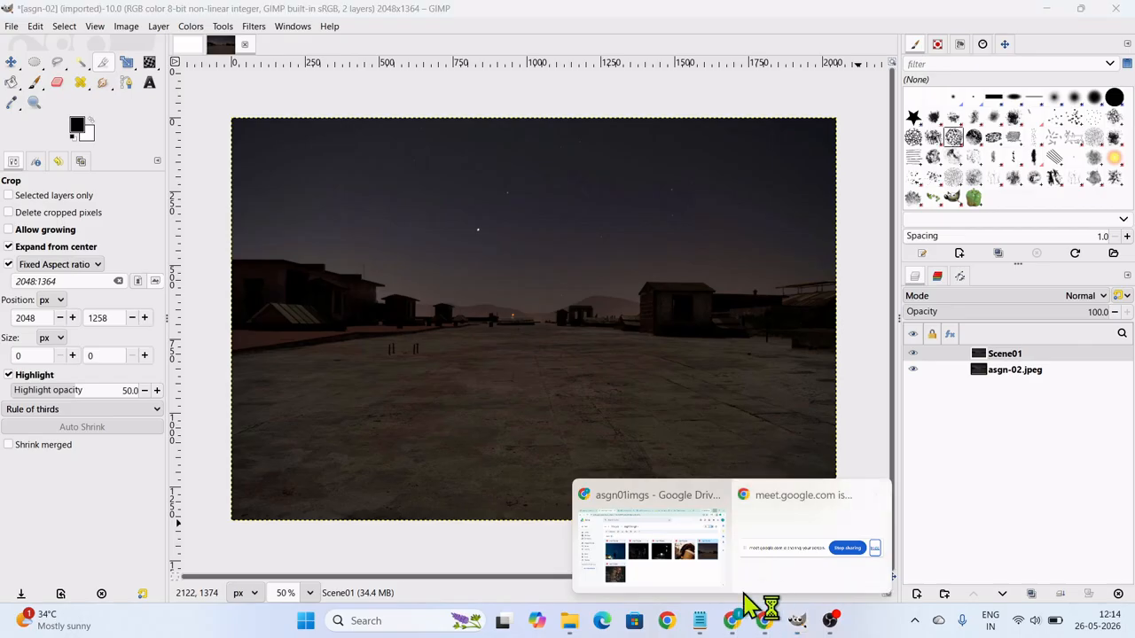
click(722, 583)
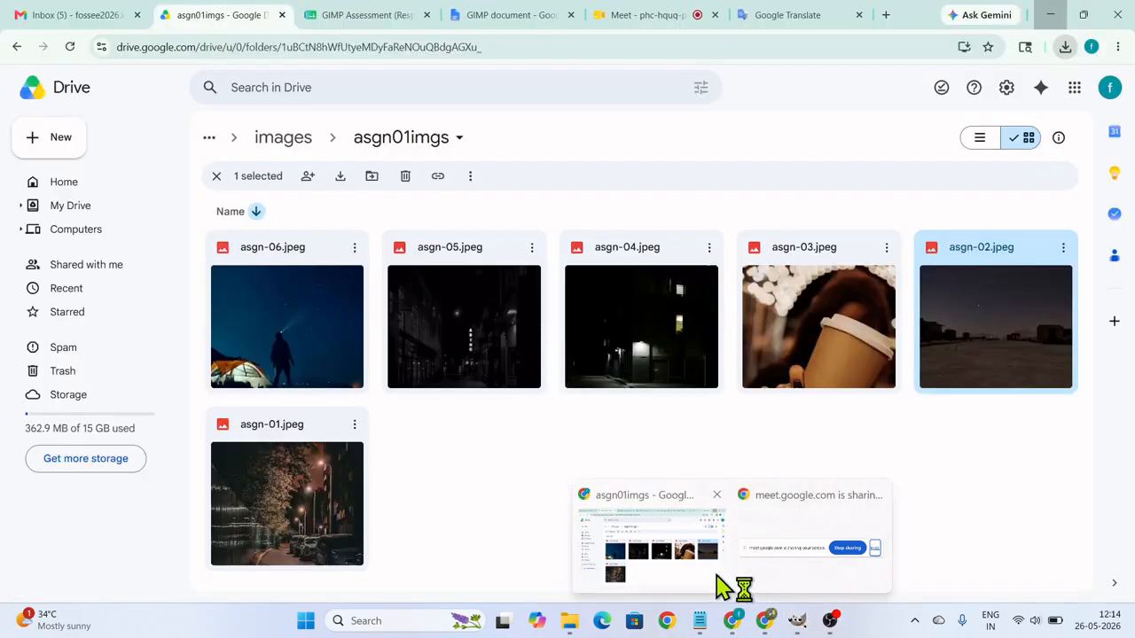
click(367, 18)
click(489, 18)
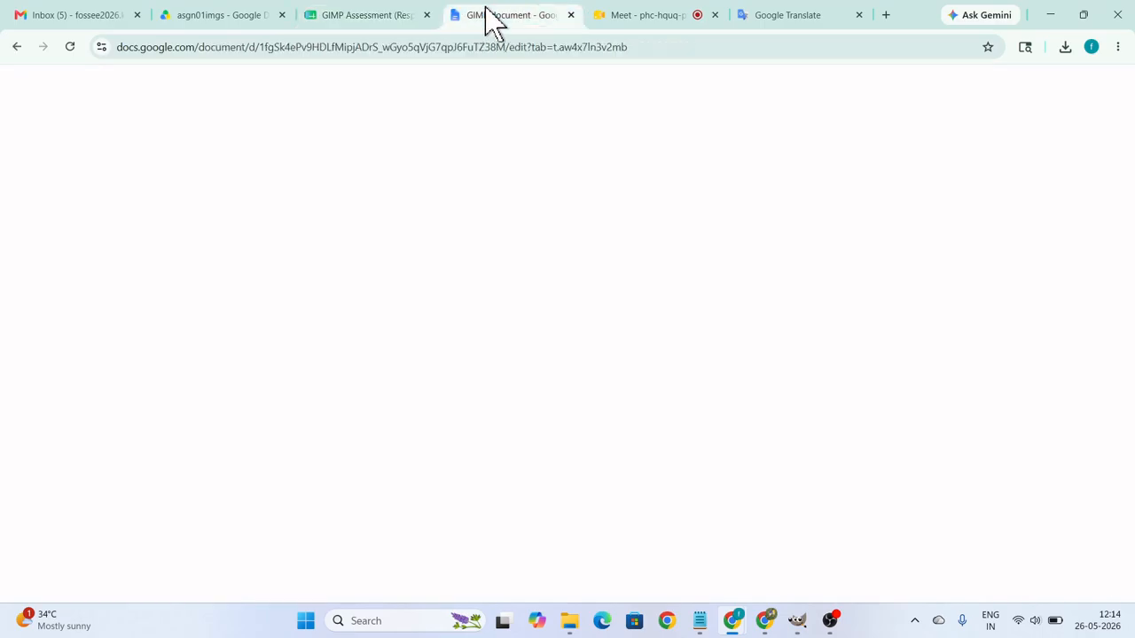
click(499, 443)
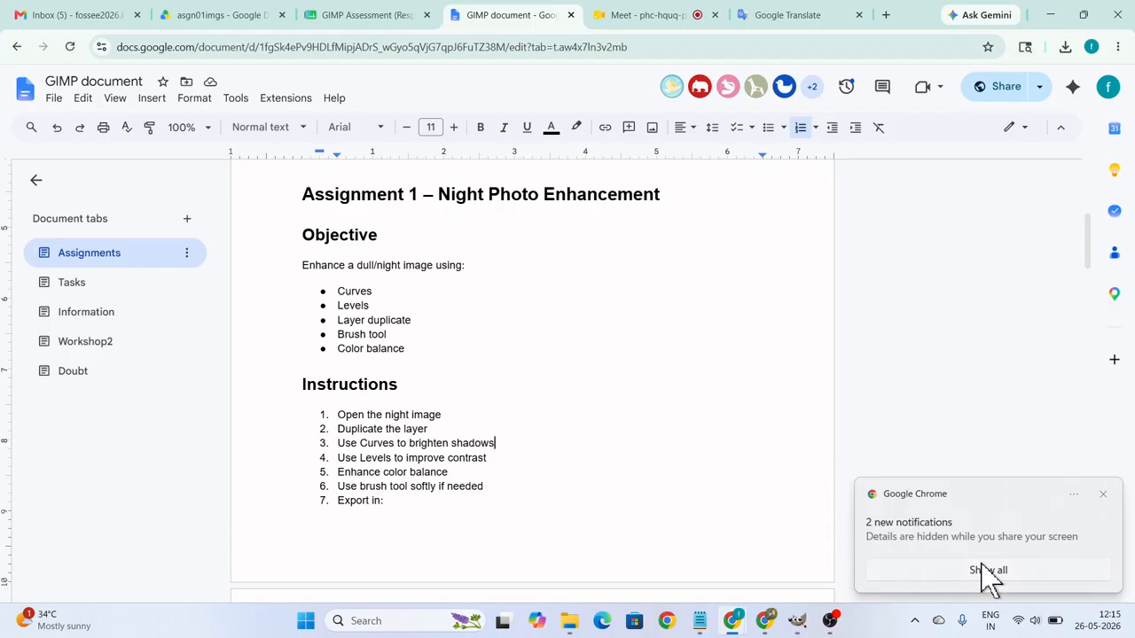
click(1103, 495)
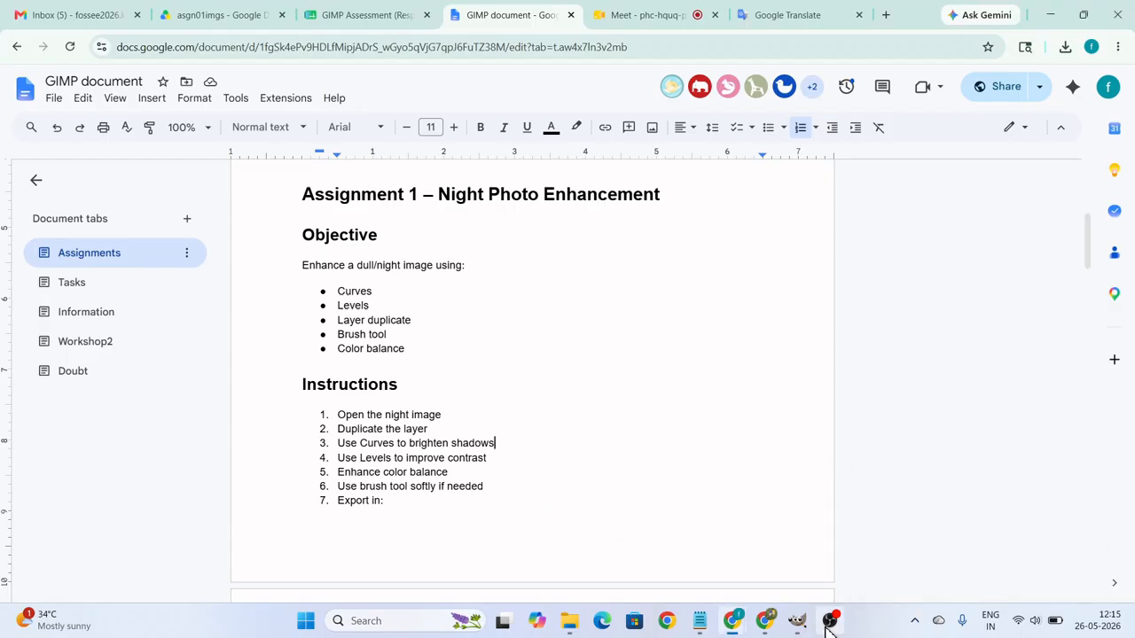
Return to the asgn-02 image in GIMP and rename the Scene01 layer as Scene01-curves.
click(798, 621)
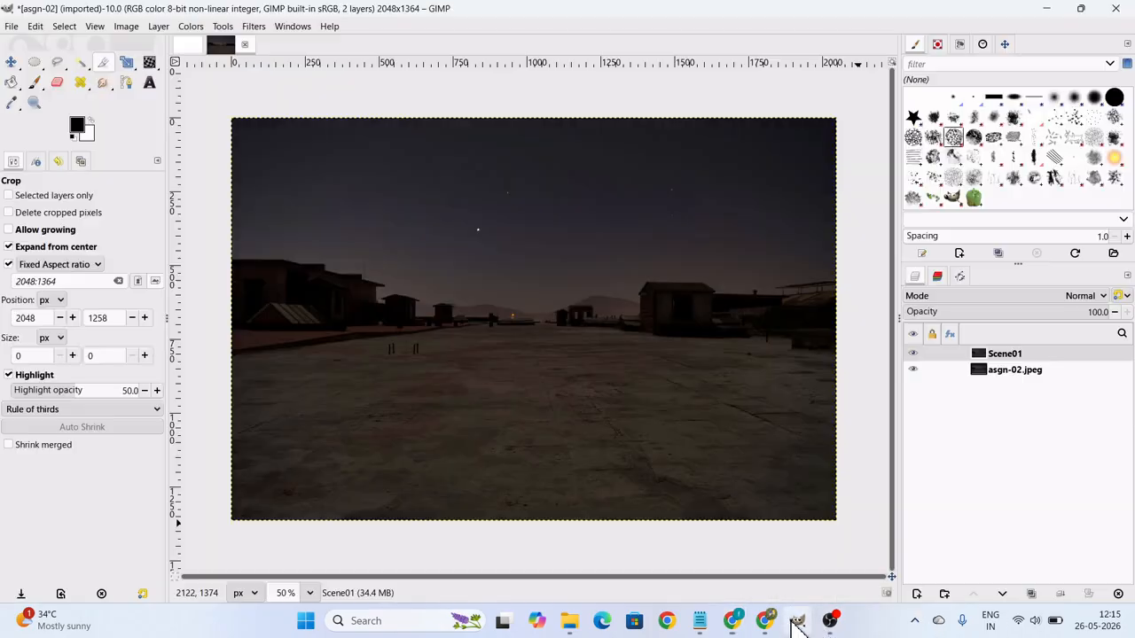
double_click(1025, 353)
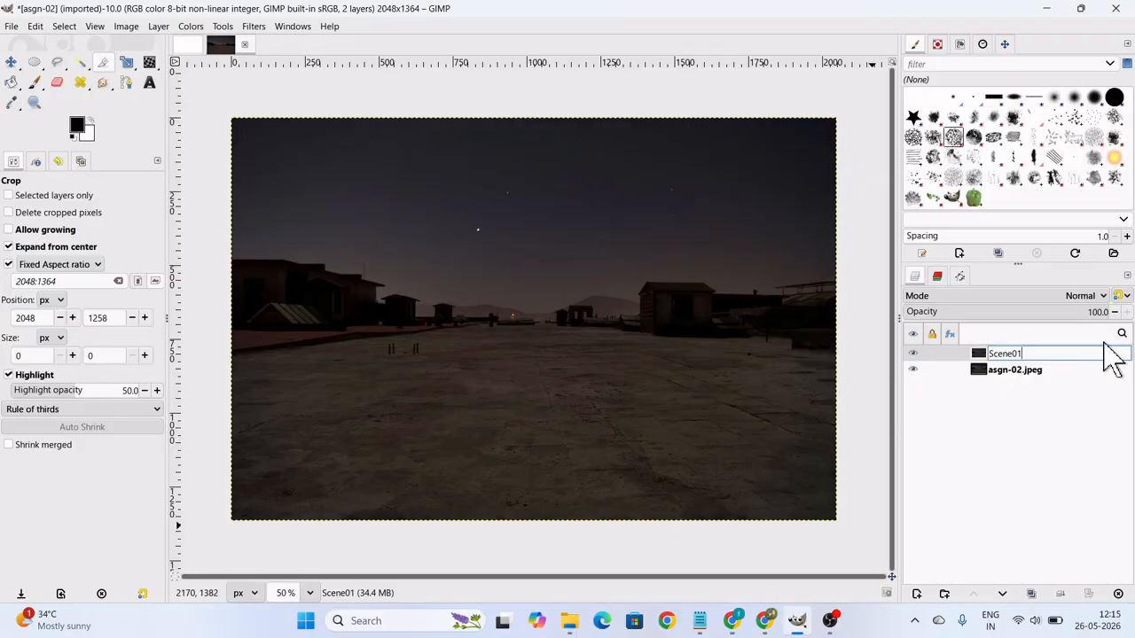
text(-curves)
key(Return)
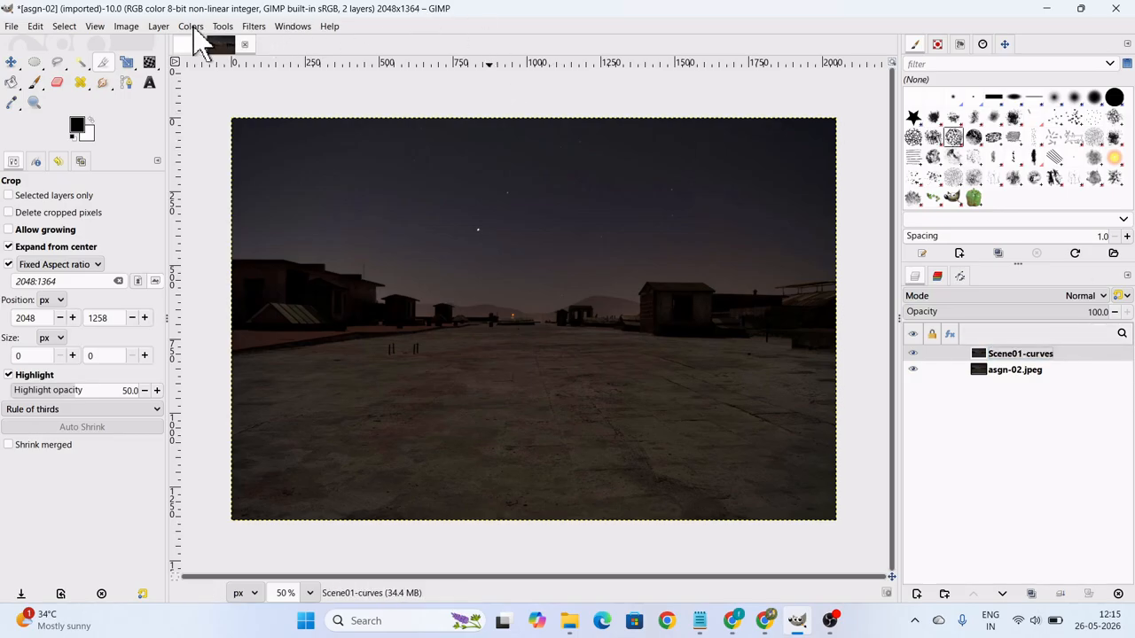
Open Curves on the Scene01-curves layer and move the value curve's white point to input 79, output 255.
click(191, 30)
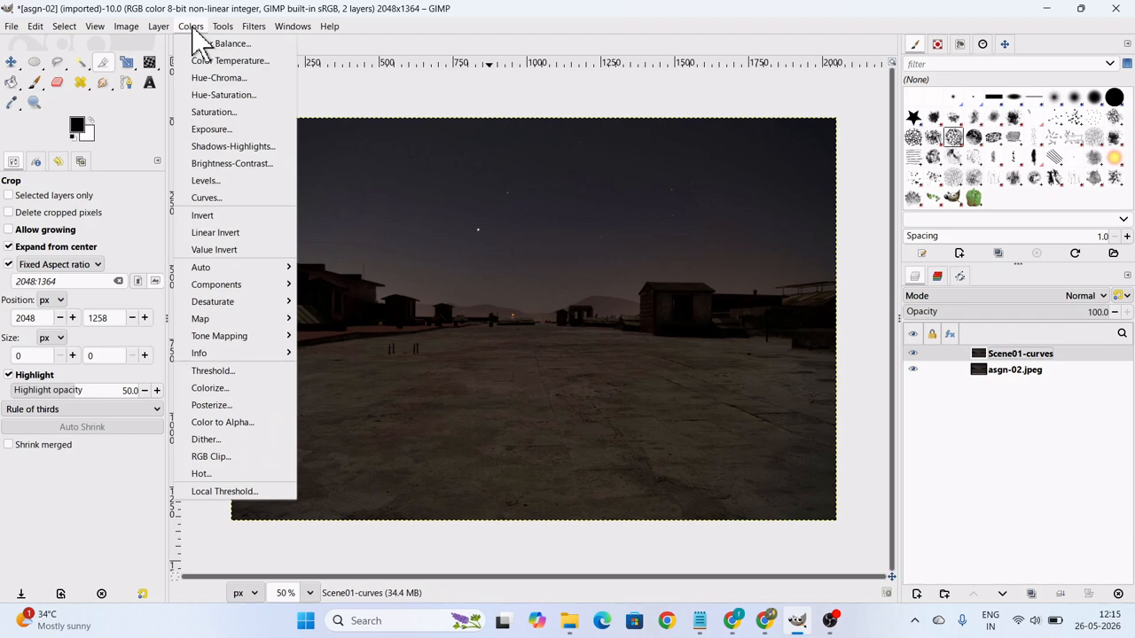
click(217, 197)
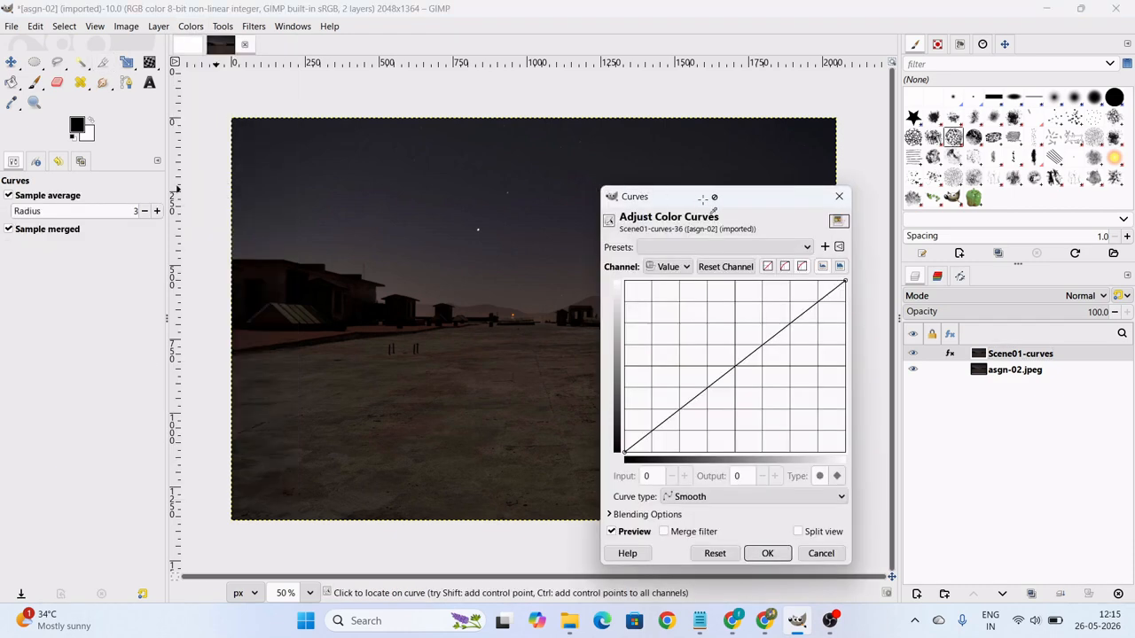
drag(706, 197, 693, 157)
drag(773, 159, 774, 152)
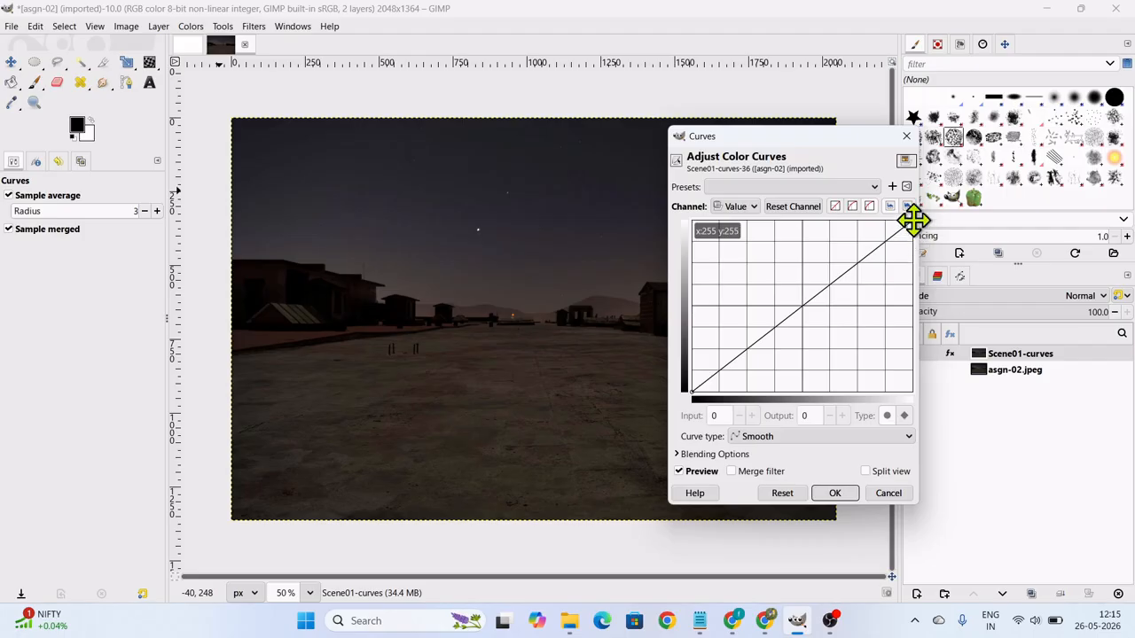
drag(911, 219, 849, 221)
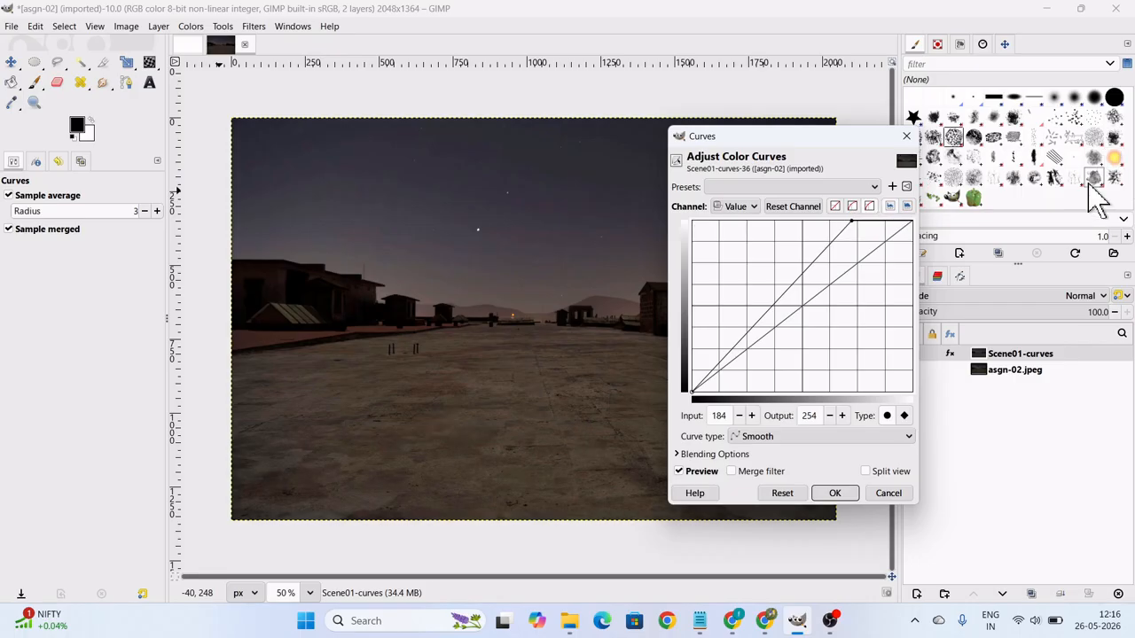
drag(851, 224, 826, 221)
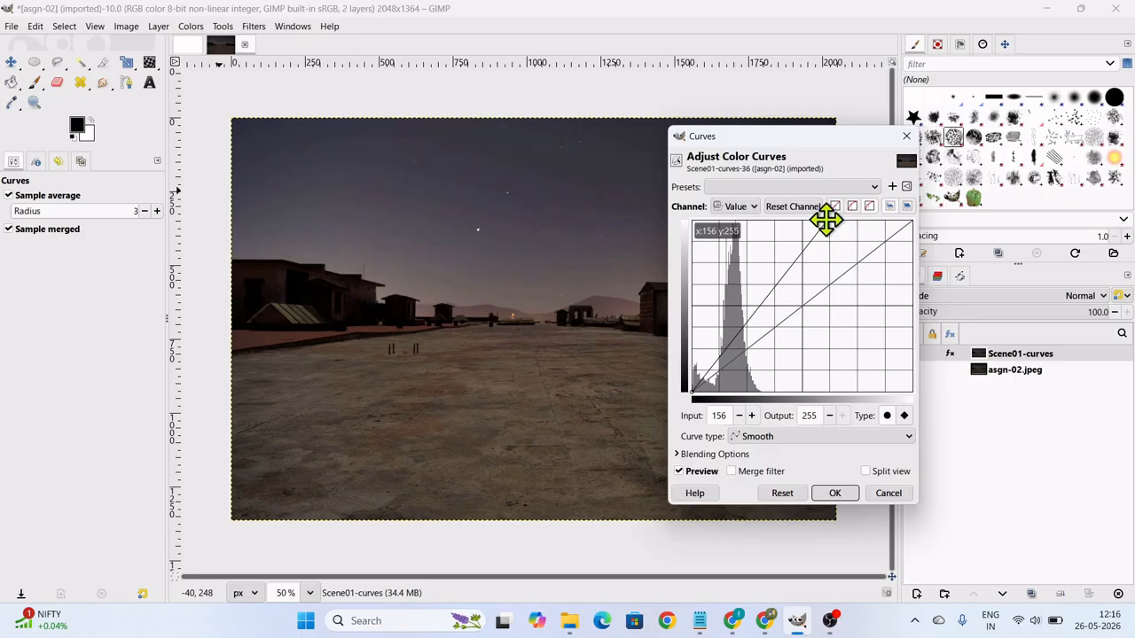
drag(825, 223, 758, 222)
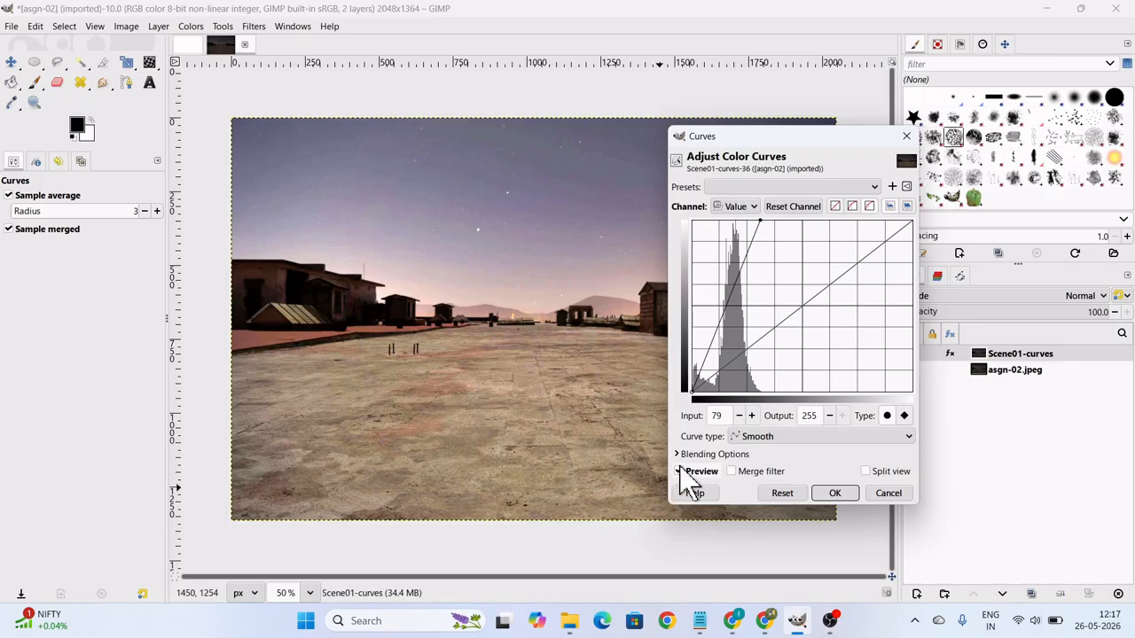
Try the curve's black point at input 9, restore it to input 0 and apply the Curves adjustment.
click(692, 392)
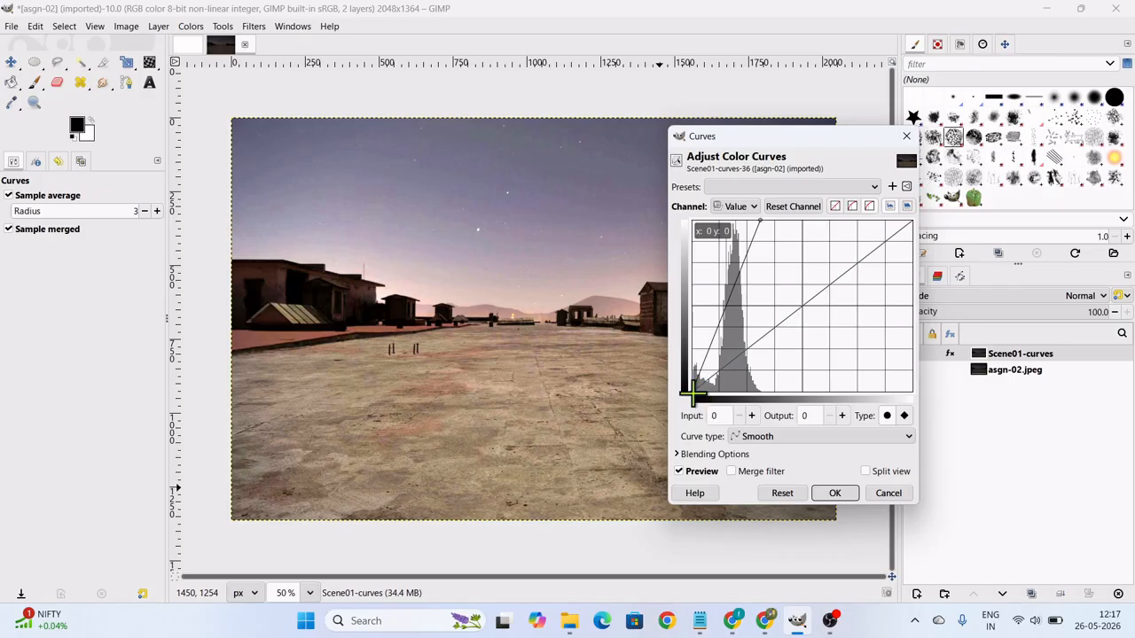
drag(692, 392, 700, 390)
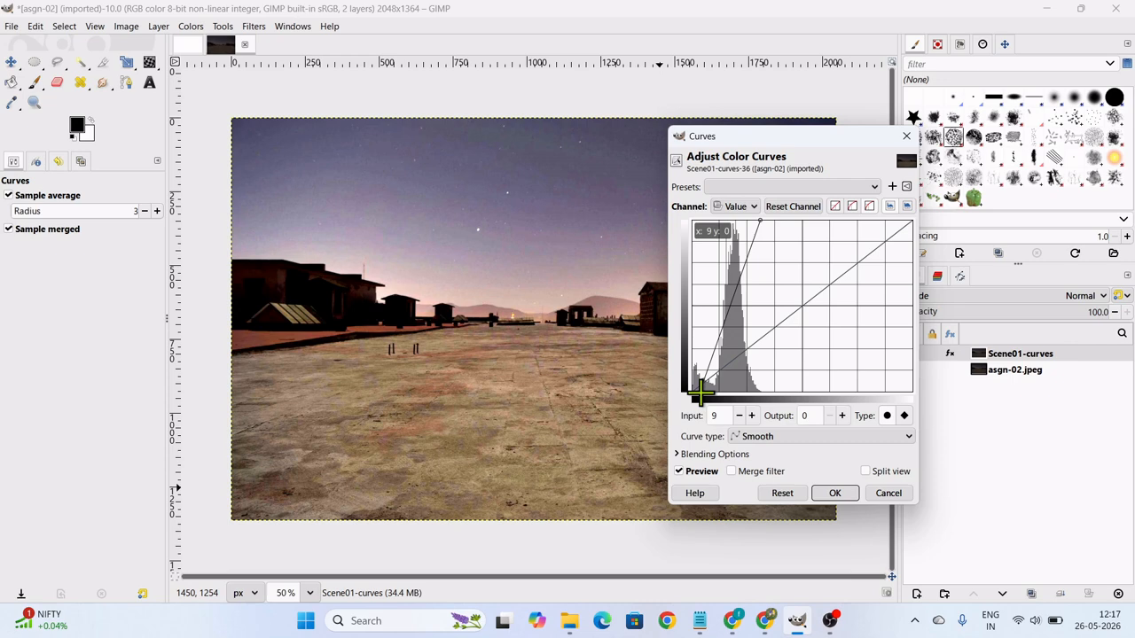
drag(700, 390, 691, 392)
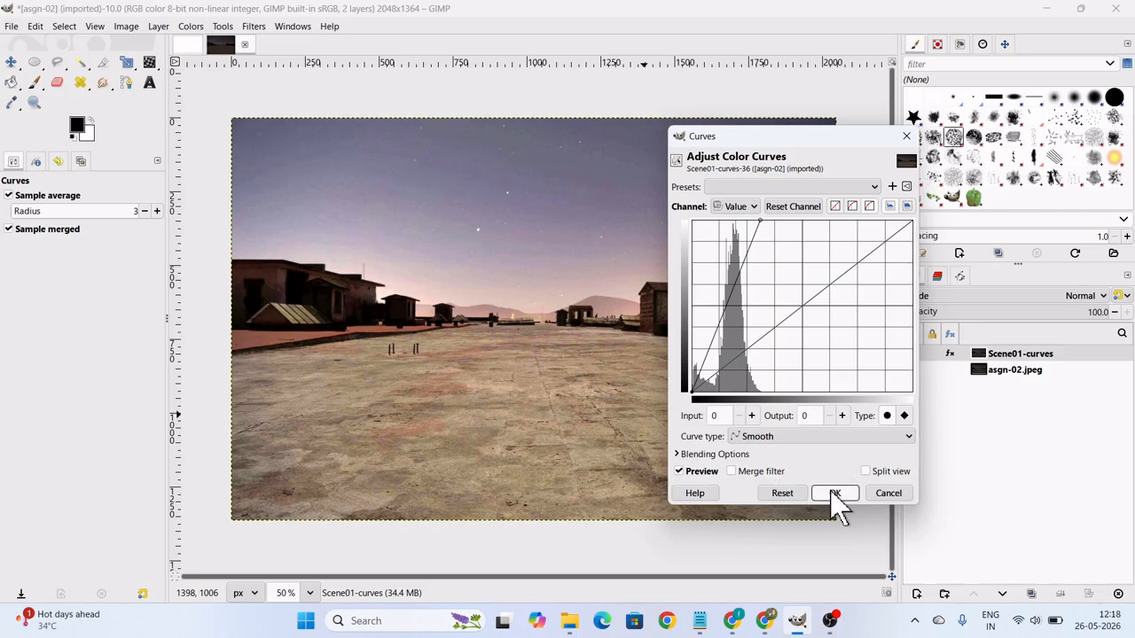
click(834, 494)
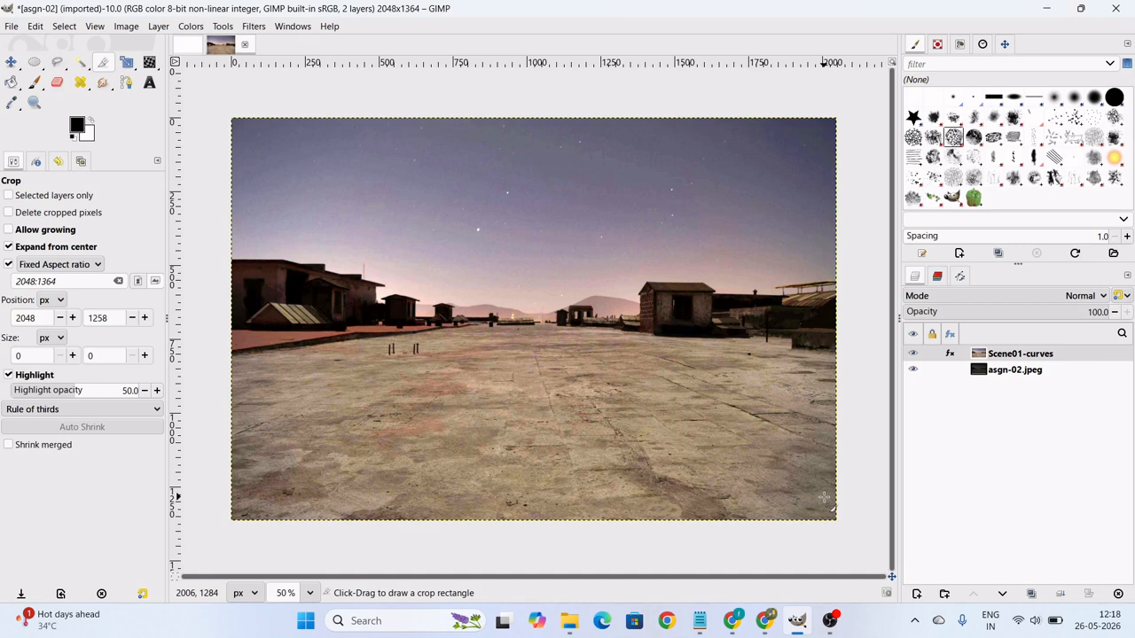
Duplicate the asgn-02.jpeg layer and rename the copy Scene-level.
click(1002, 372)
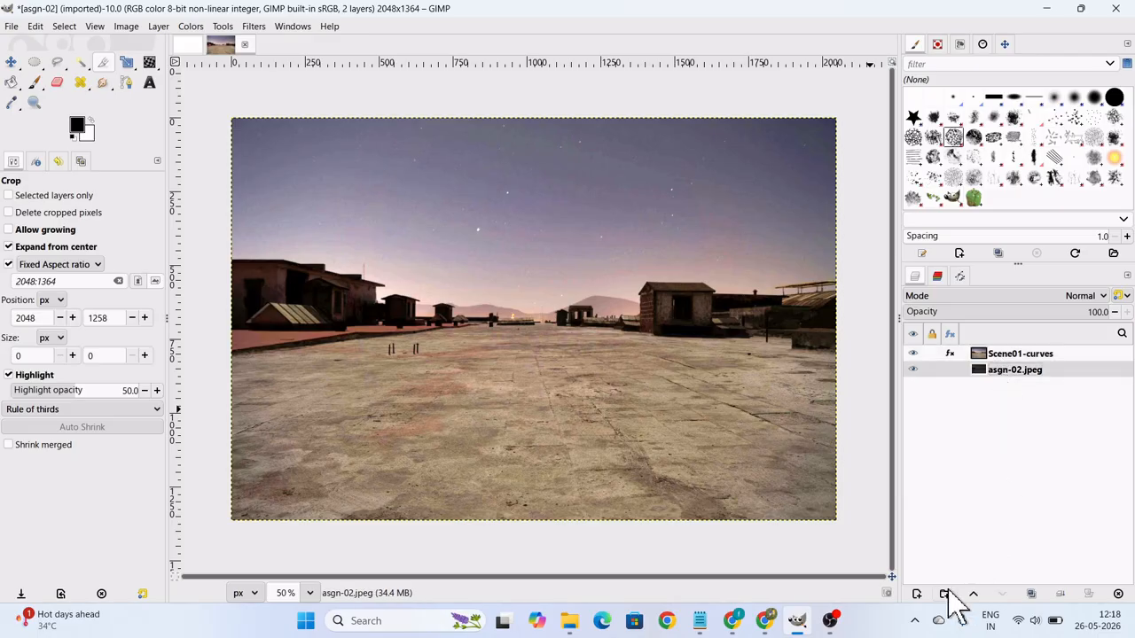
click(1030, 593)
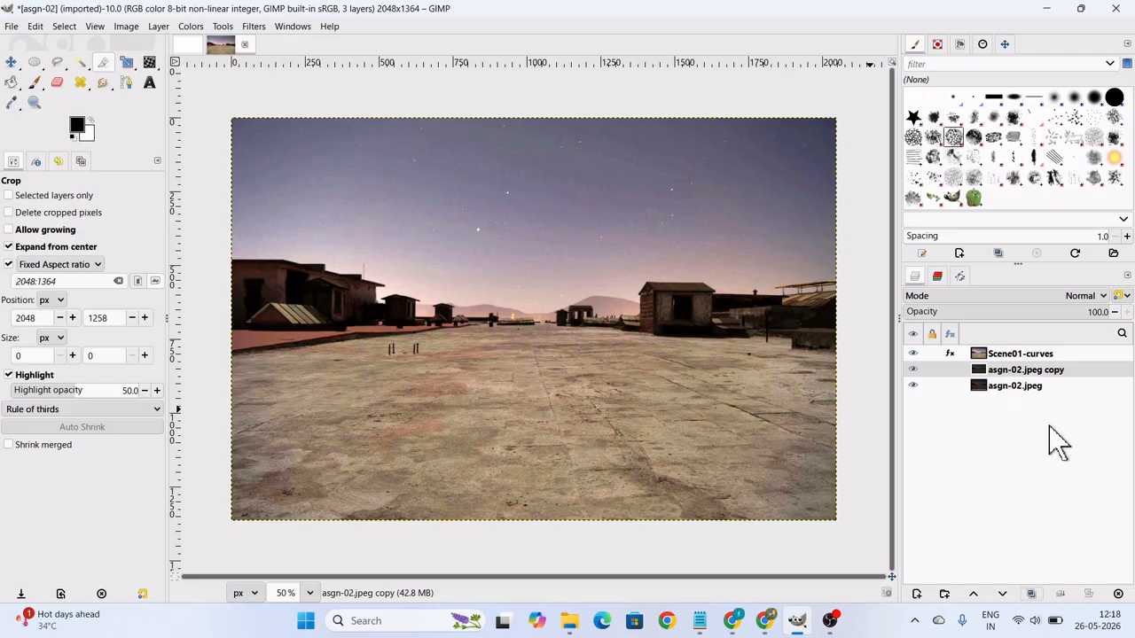
double_click(1057, 371)
drag(1056, 370, 988, 370)
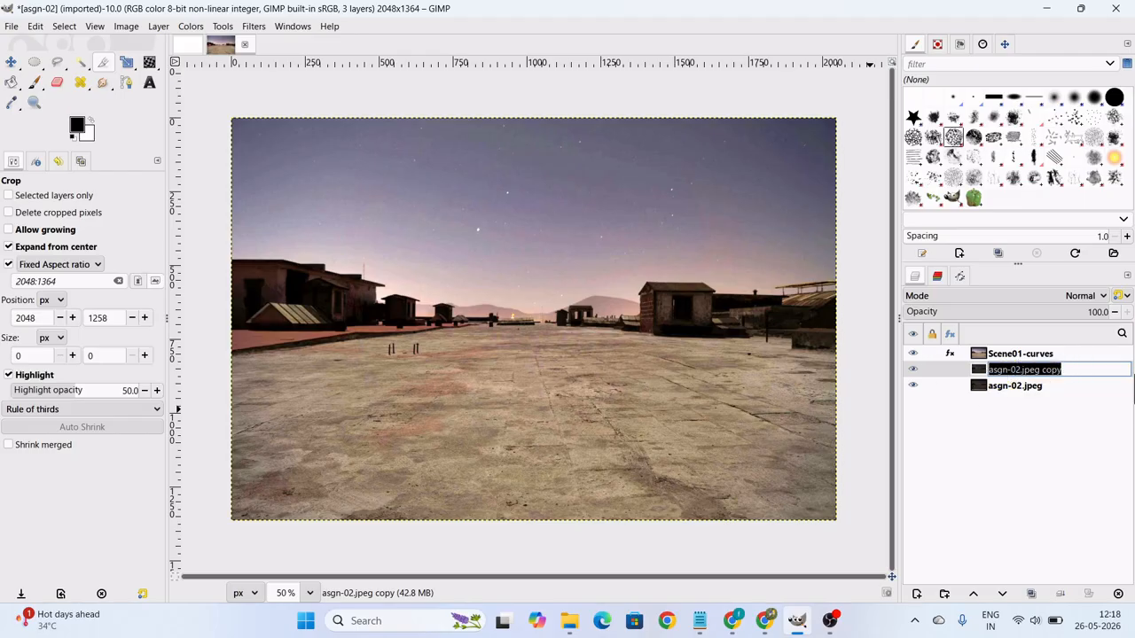
text(Scene)
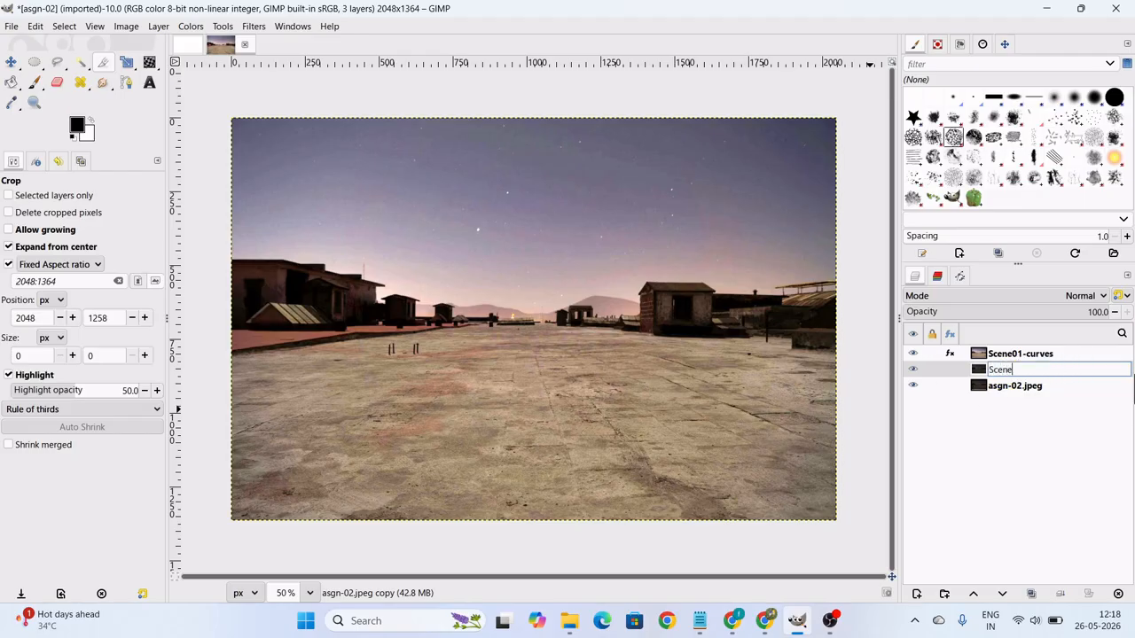
text(-level)
key(Return)
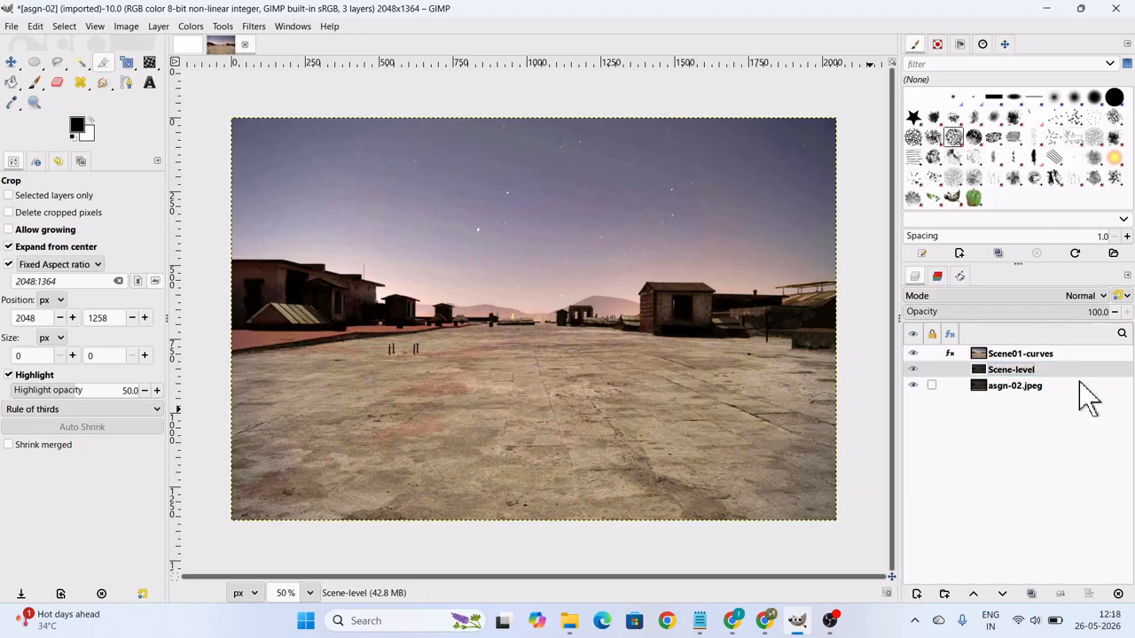
Hide the Scene01-curves layer and open the Levels adjustment for the Scene-level layer, moving its dialog partly off the image.
click(913, 355)
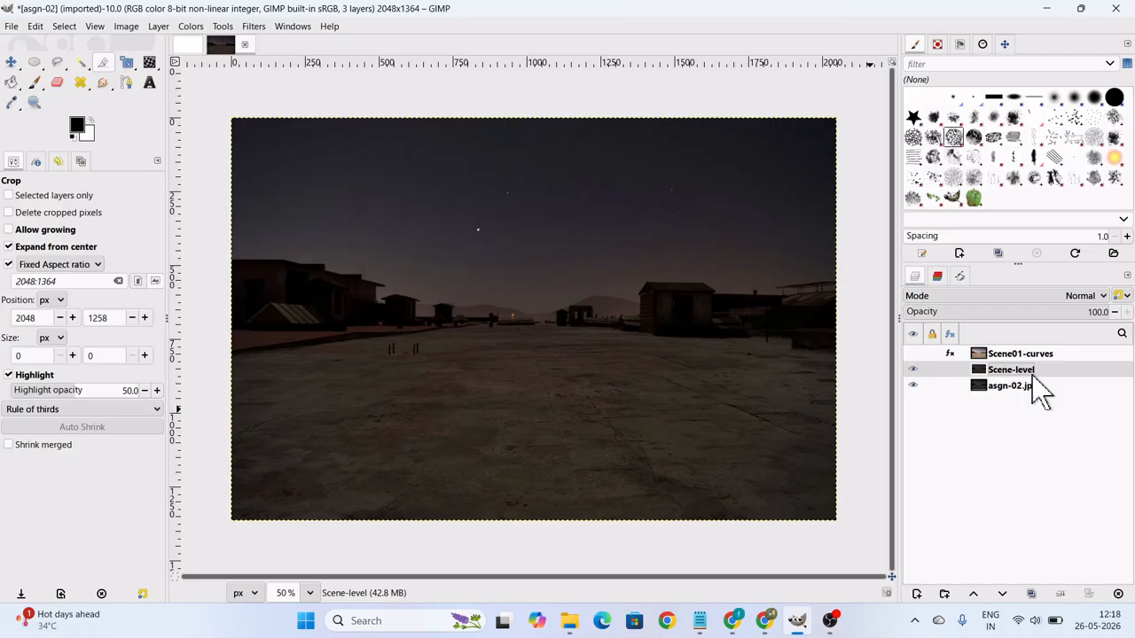
click(195, 27)
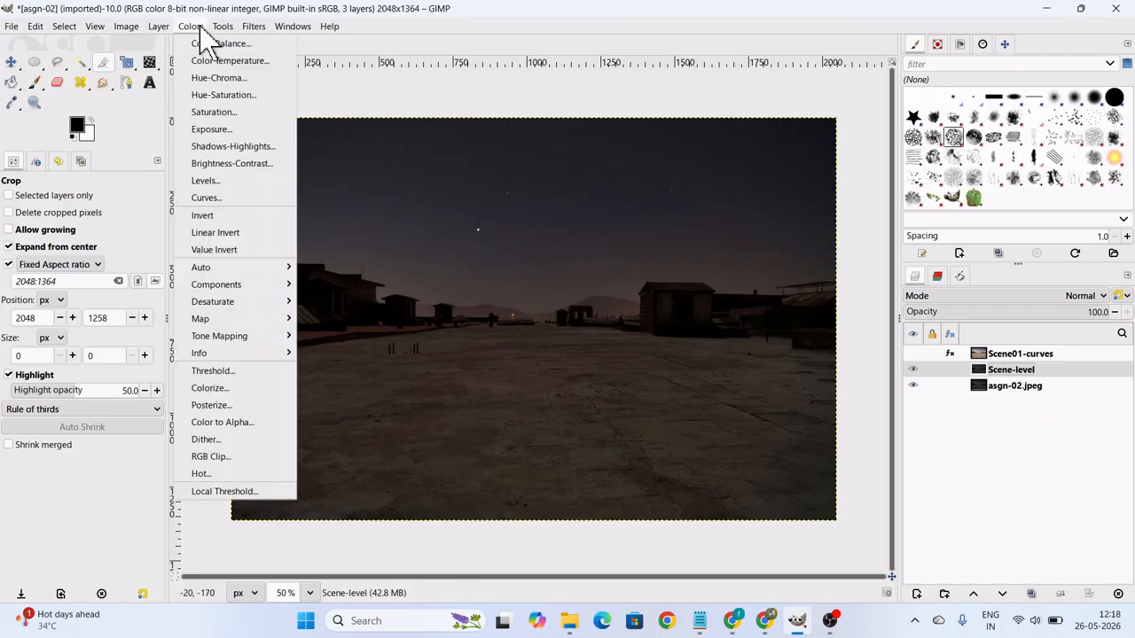
click(215, 183)
drag(314, 169, 750, 133)
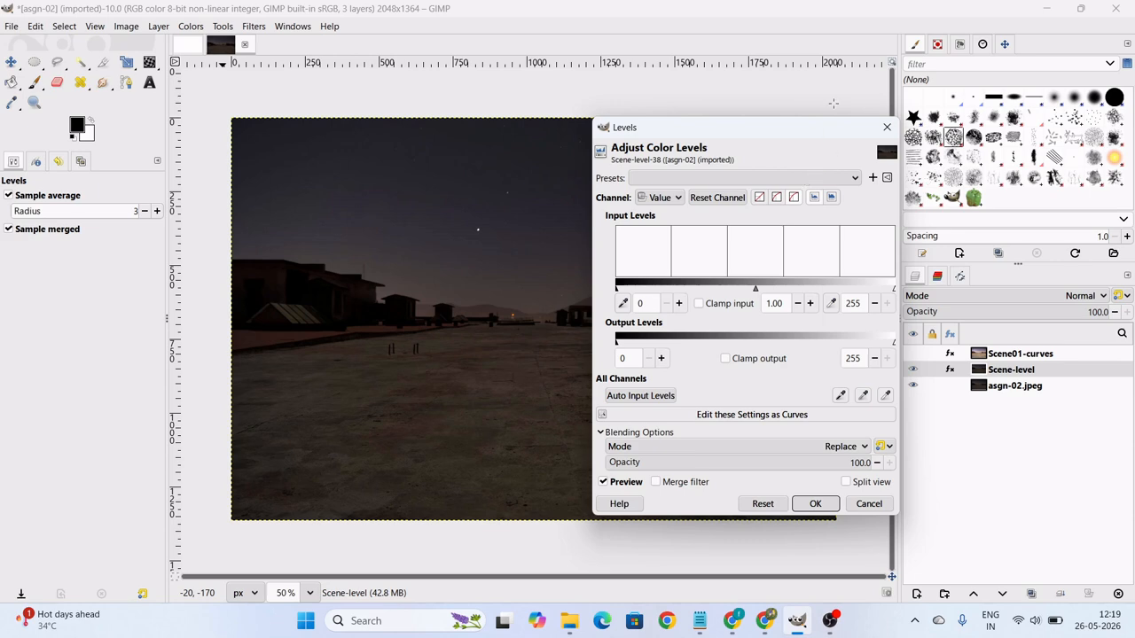
drag(806, 146, 768, 150)
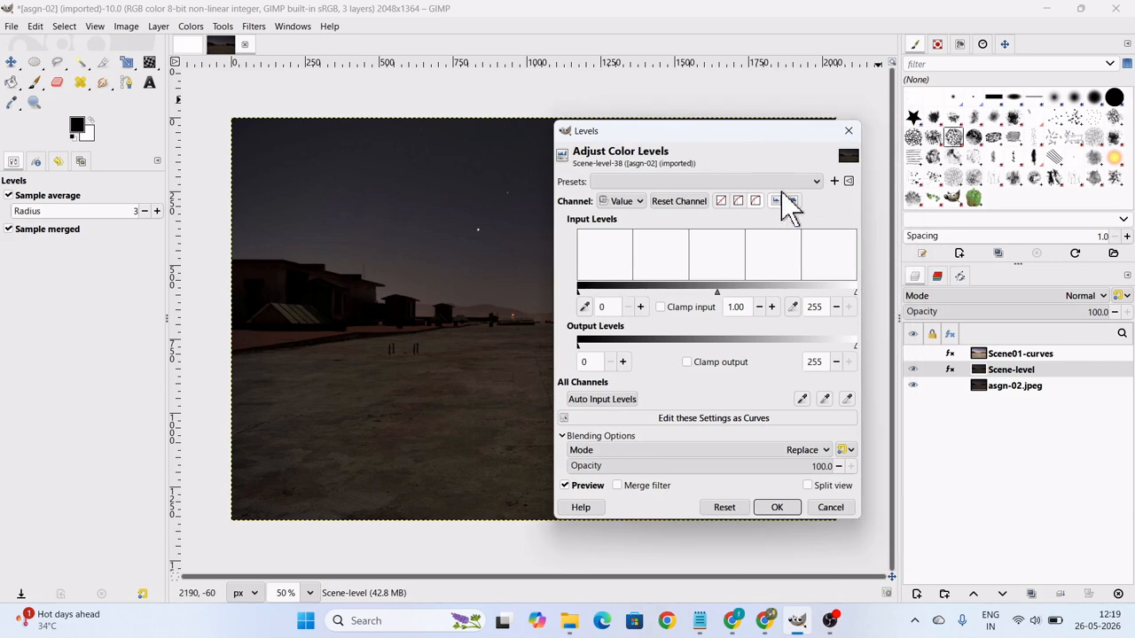
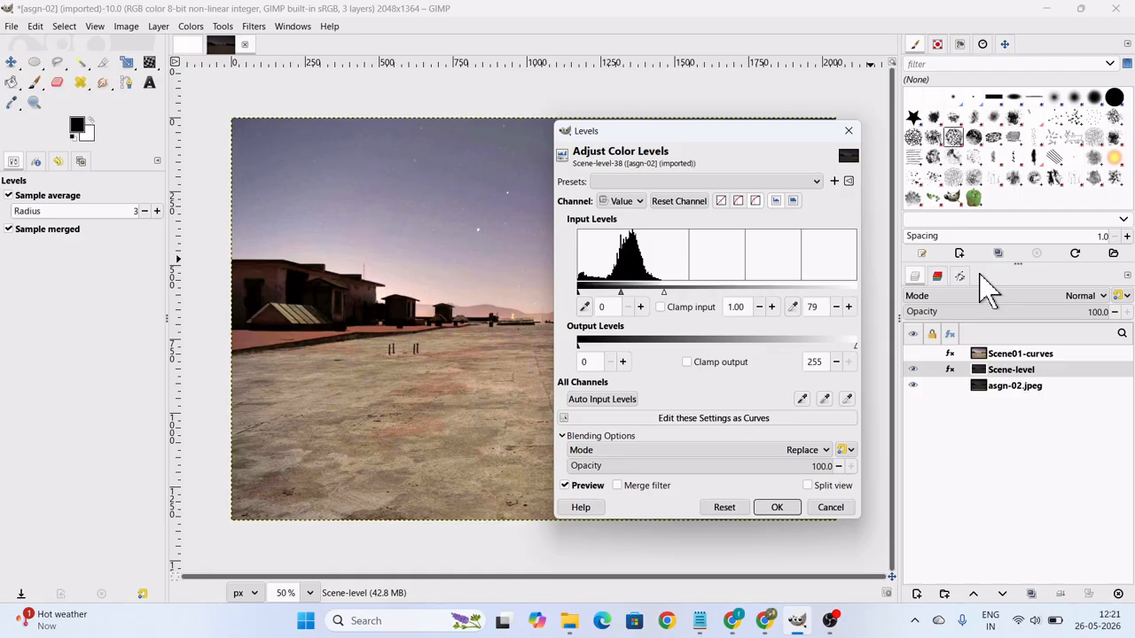
Apply Levels with high input 79 to the Scene-level layer, toggle its visibility to compare, and show and select the Scene01-curves layer.
click(776, 507)
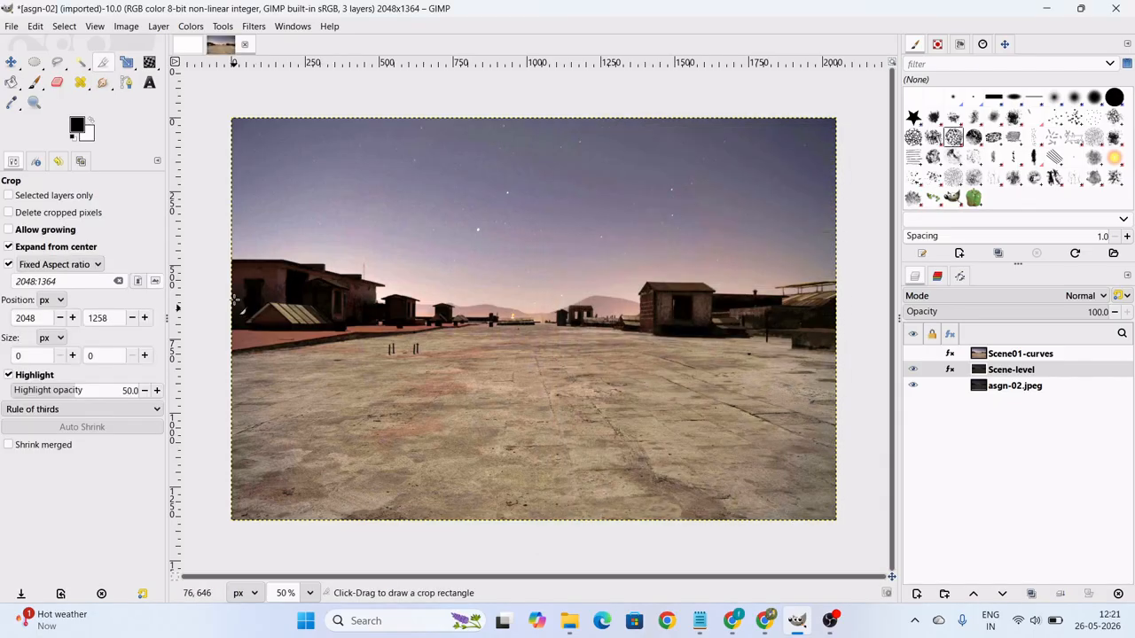
click(913, 370)
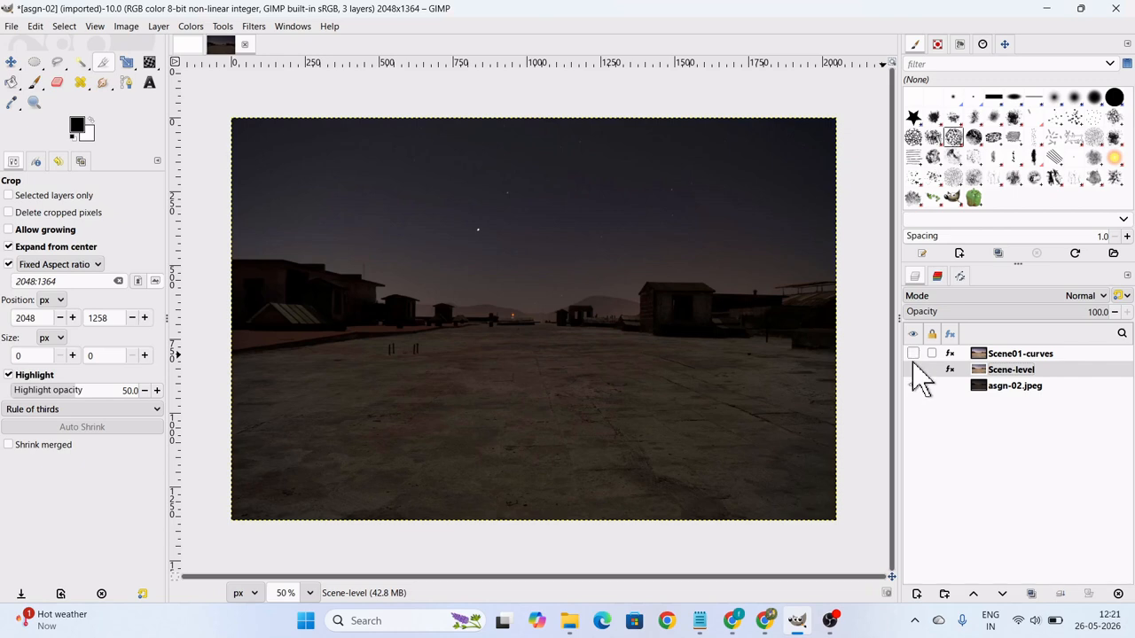
click(913, 369)
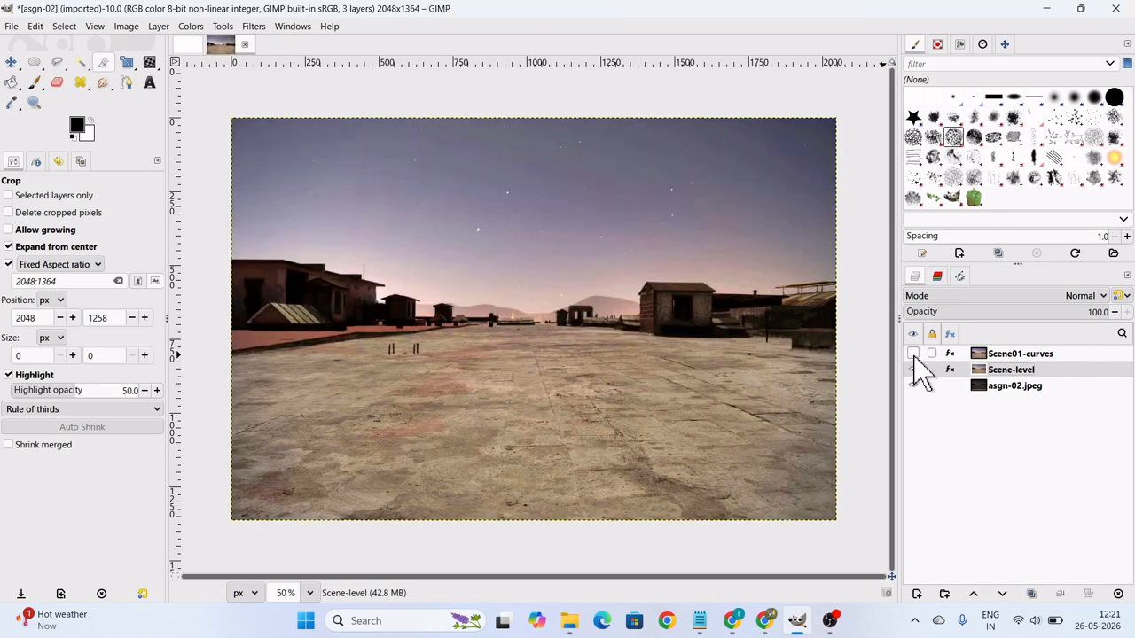
click(1023, 356)
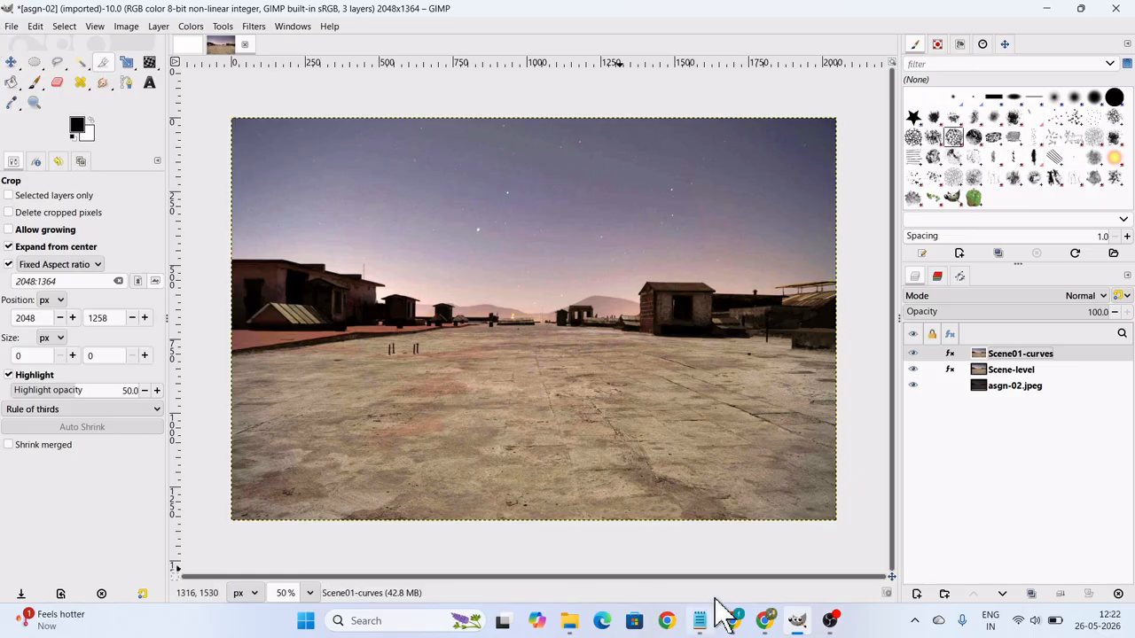
Switch to Chrome and open the File Name Generator from the FSF 26 dashboard.
click(768, 629)
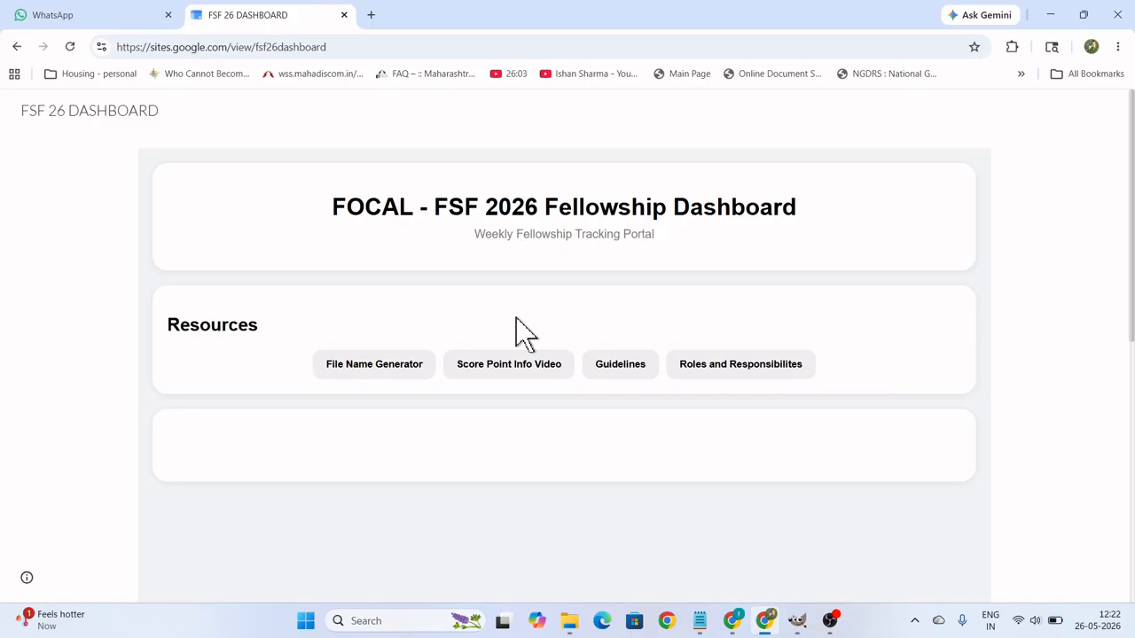
click(414, 377)
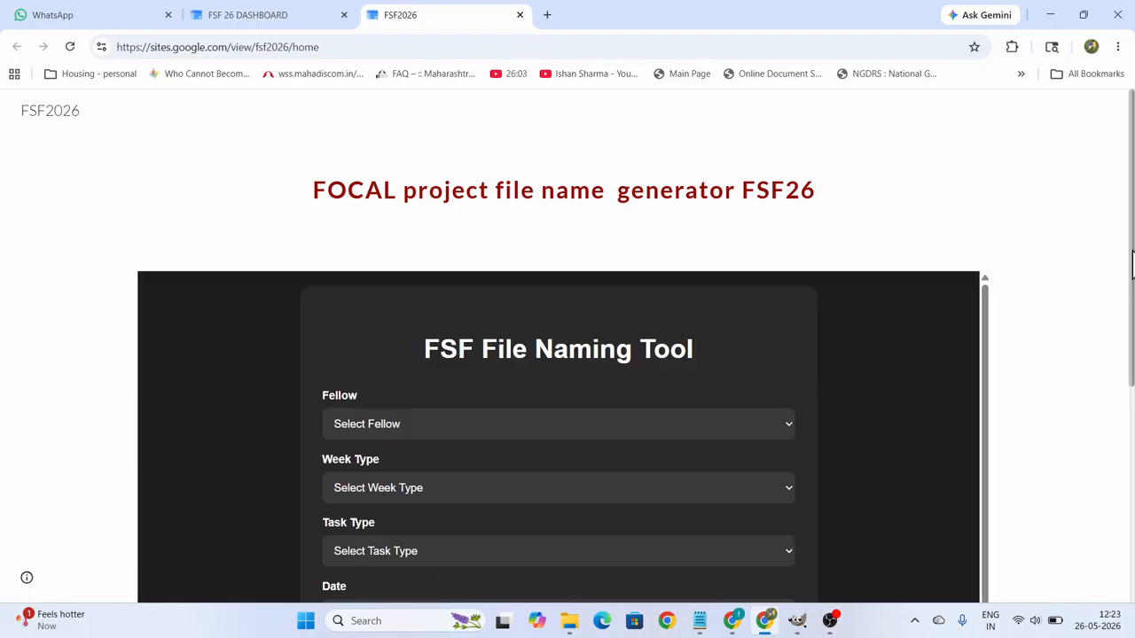
scroll(1132, 328, down, 1)
scroll(1131, 337, down, 1)
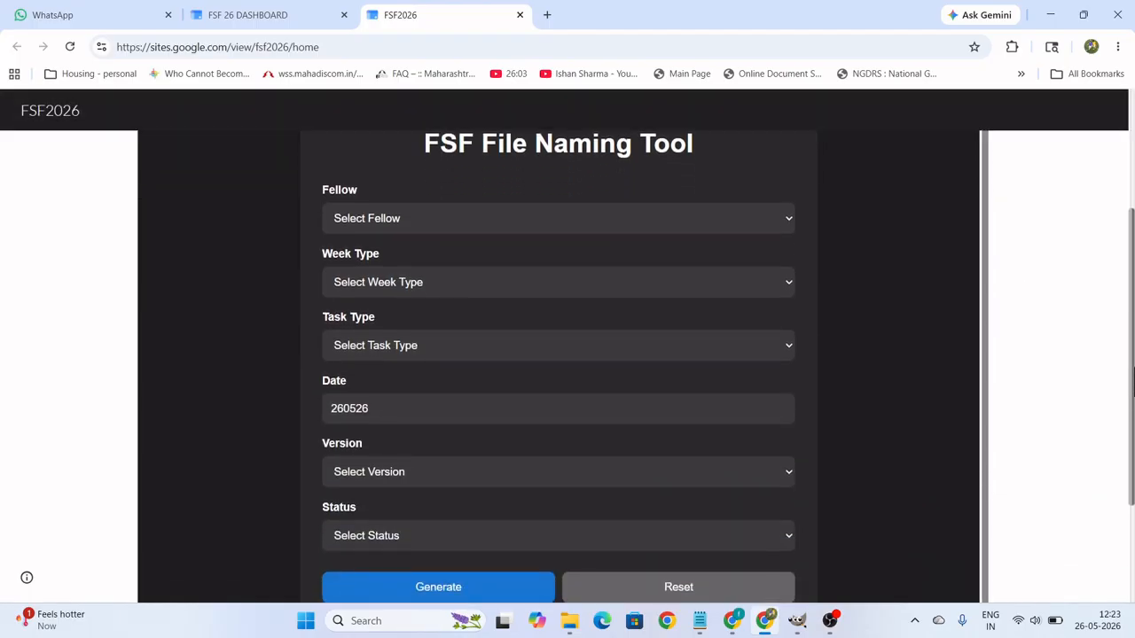
Choose a fellow in the file naming form, with week type Workshop Week 2 - GIMP and task type Assignment -01.
click(788, 220)
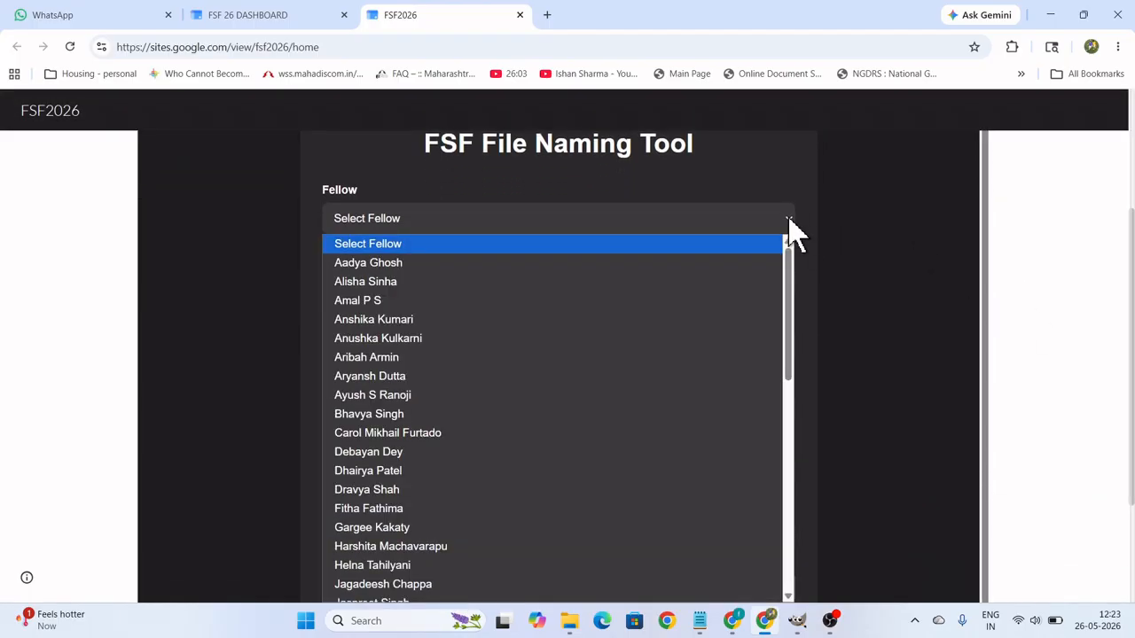
click(364, 281)
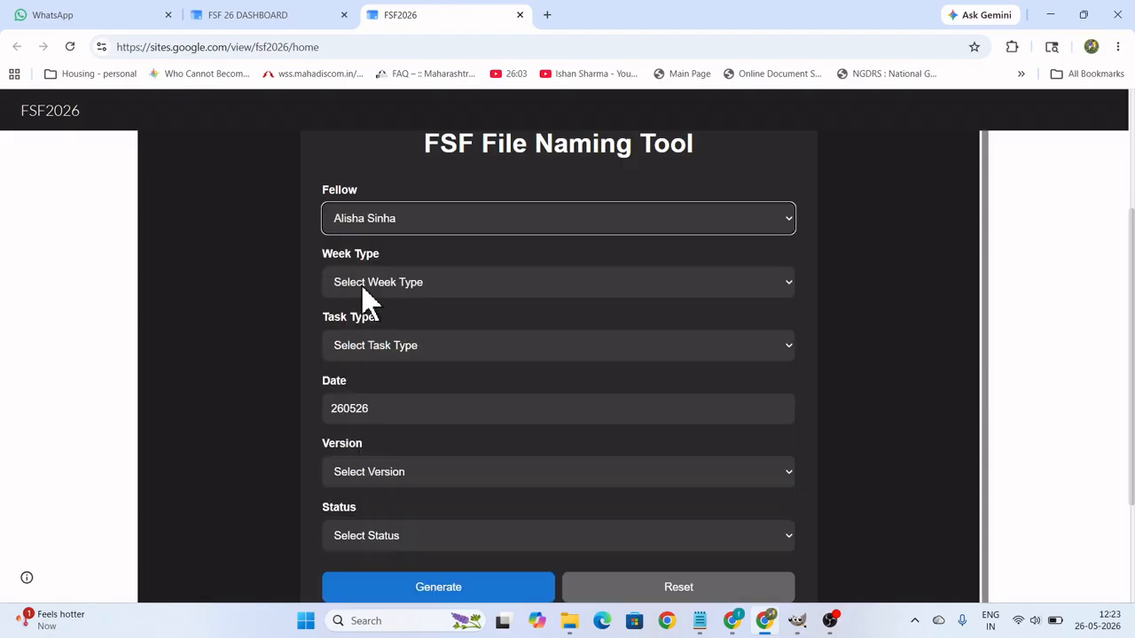
click(512, 280)
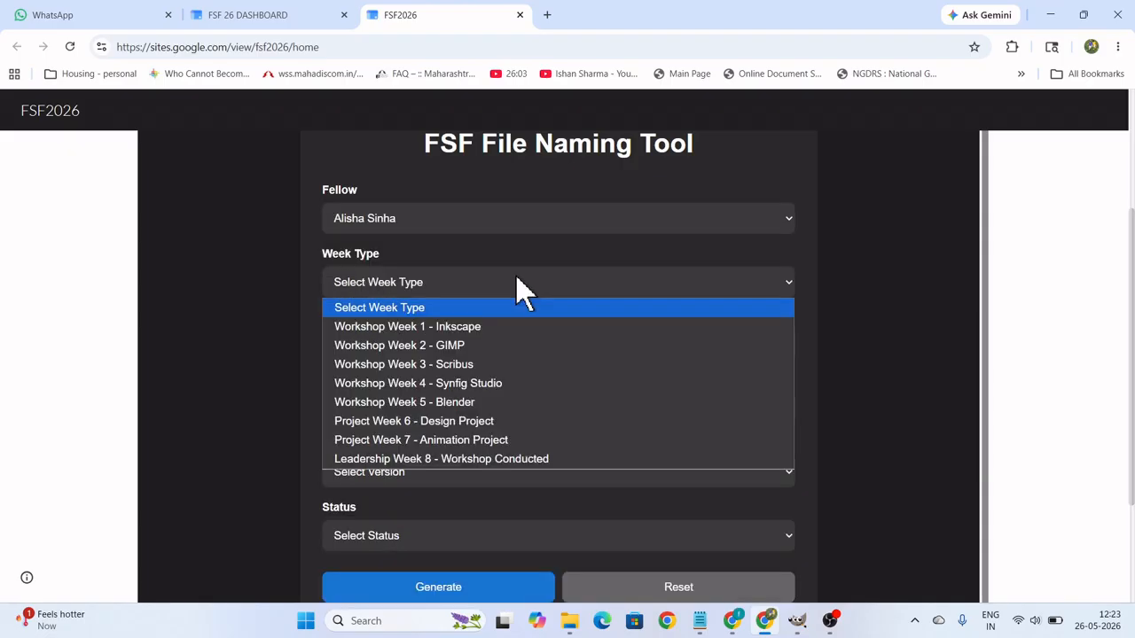
click(469, 348)
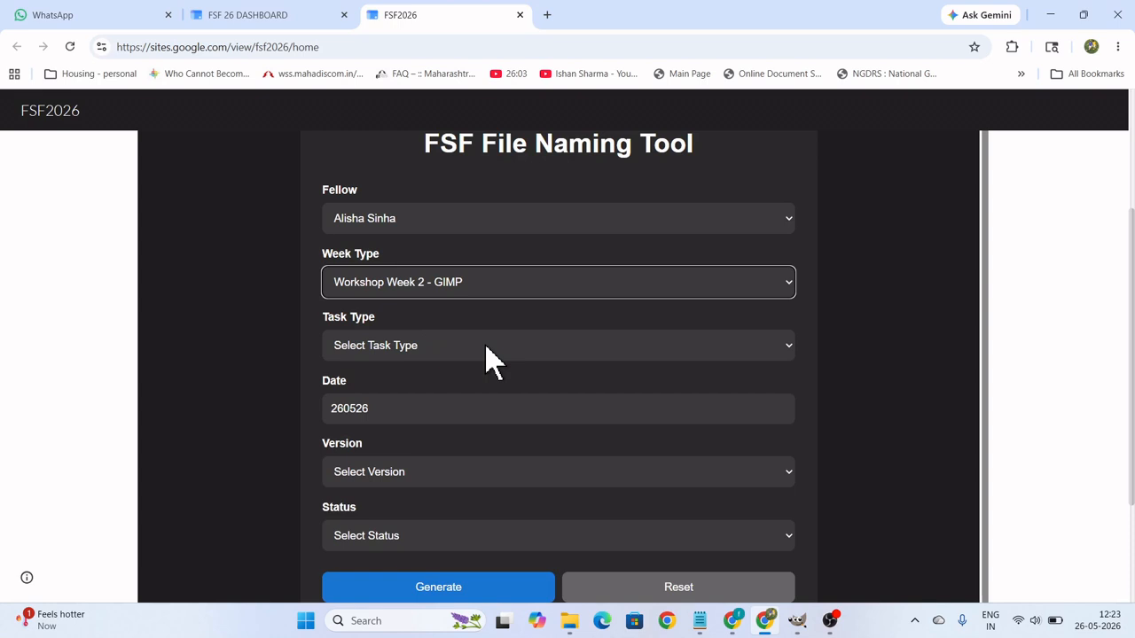
click(492, 359)
click(422, 391)
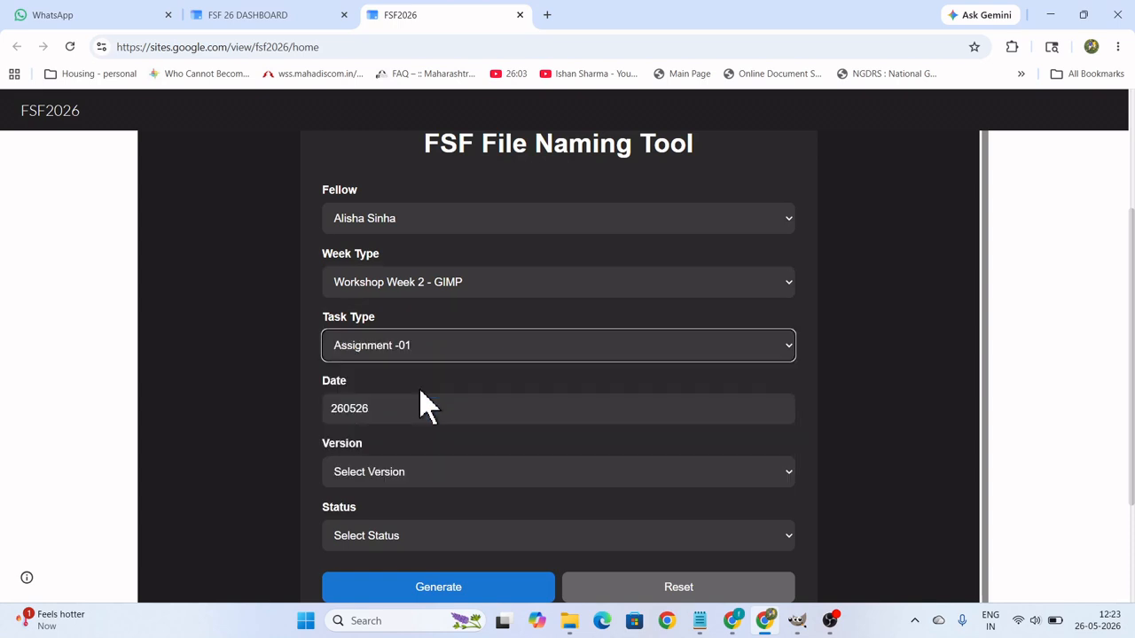
Set the file naming form's date to 2605, version to v01 and status to fin.
click(473, 411)
key(ctrl+a)
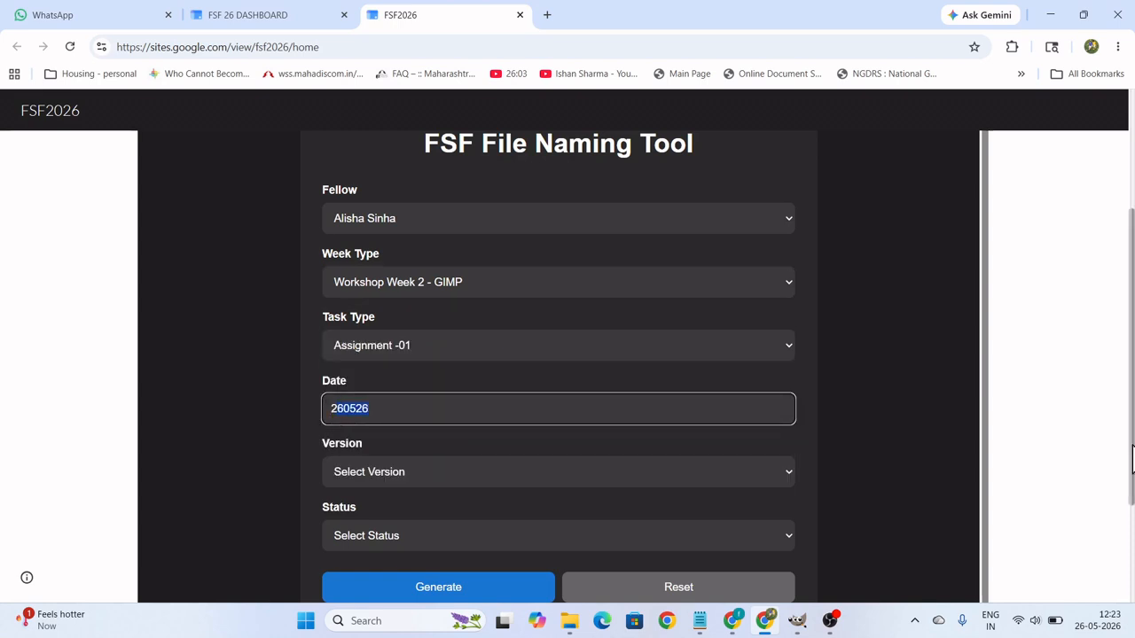
text(605)
click(603, 478)
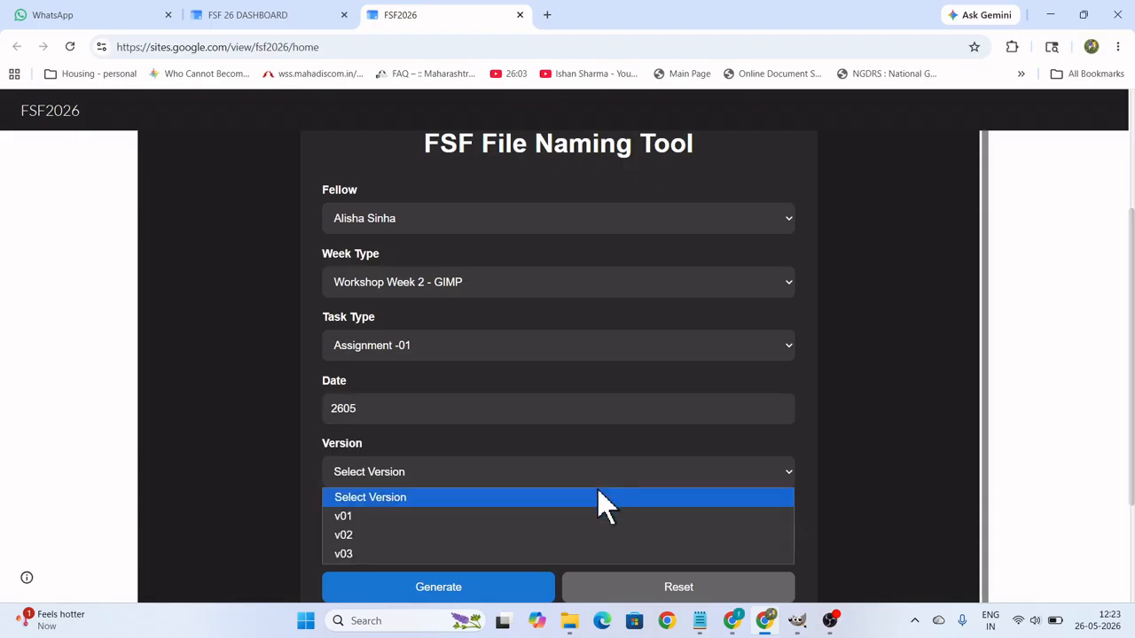
click(396, 516)
click(429, 540)
click(359, 580)
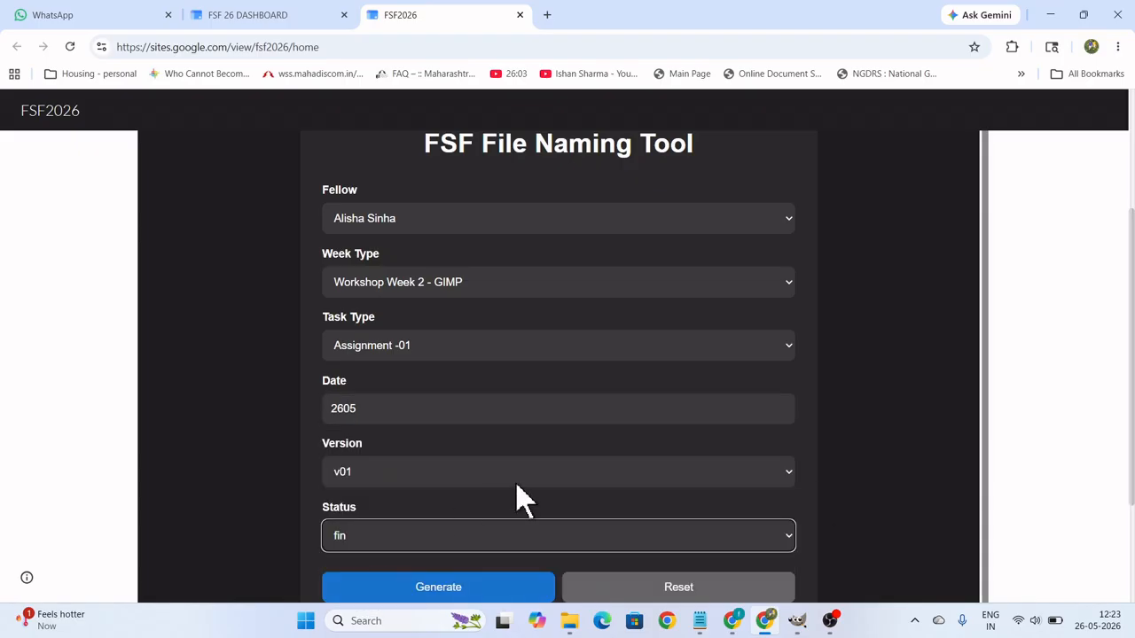
Generate the assignment's file name and copy it to the clipboard.
scroll(526, 496, down, 2)
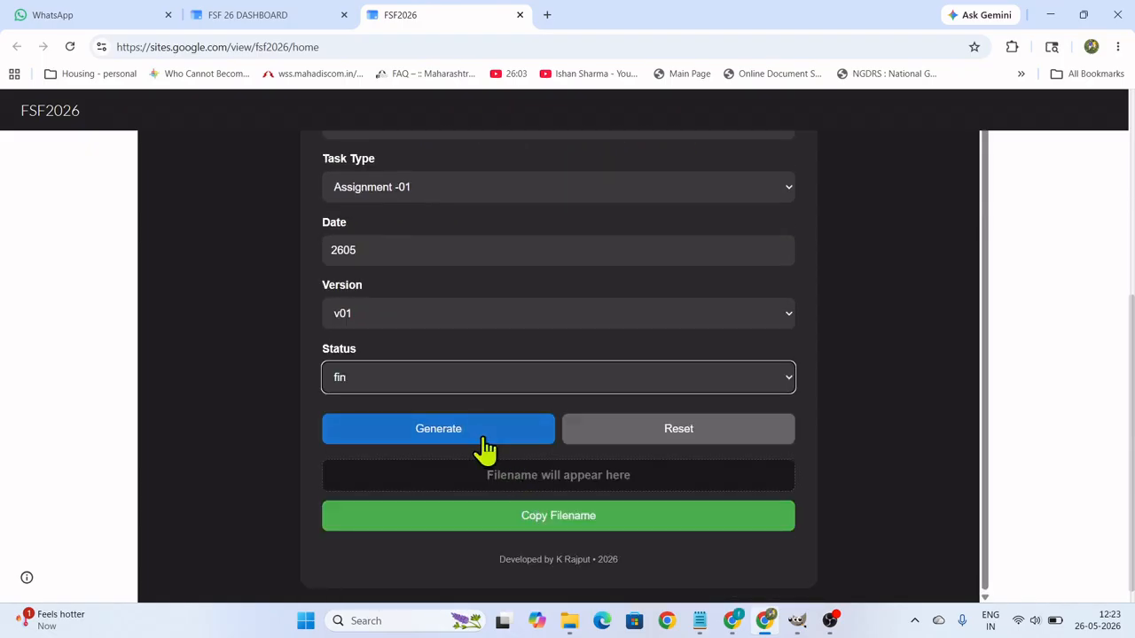
click(483, 434)
drag(660, 476, 461, 483)
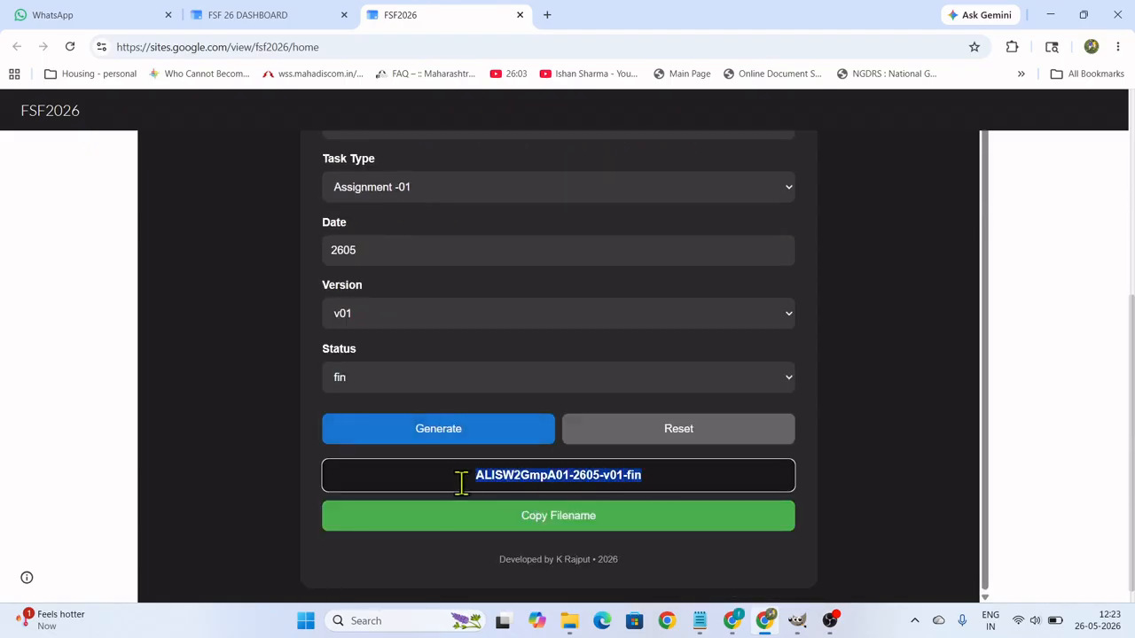
right_click(516, 478)
click(534, 521)
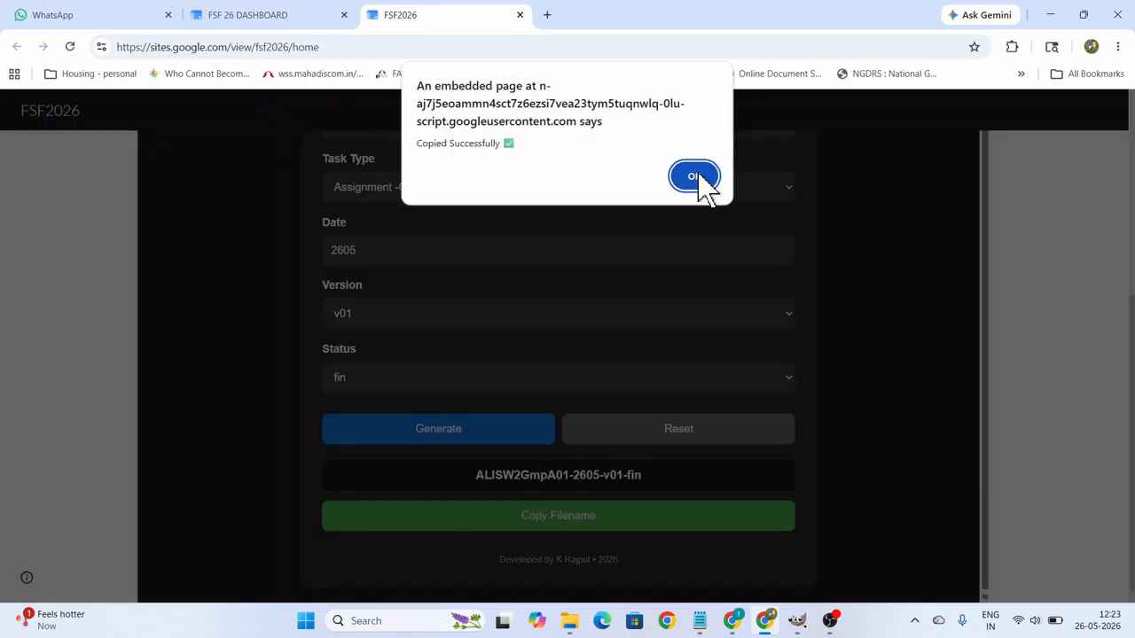
click(694, 176)
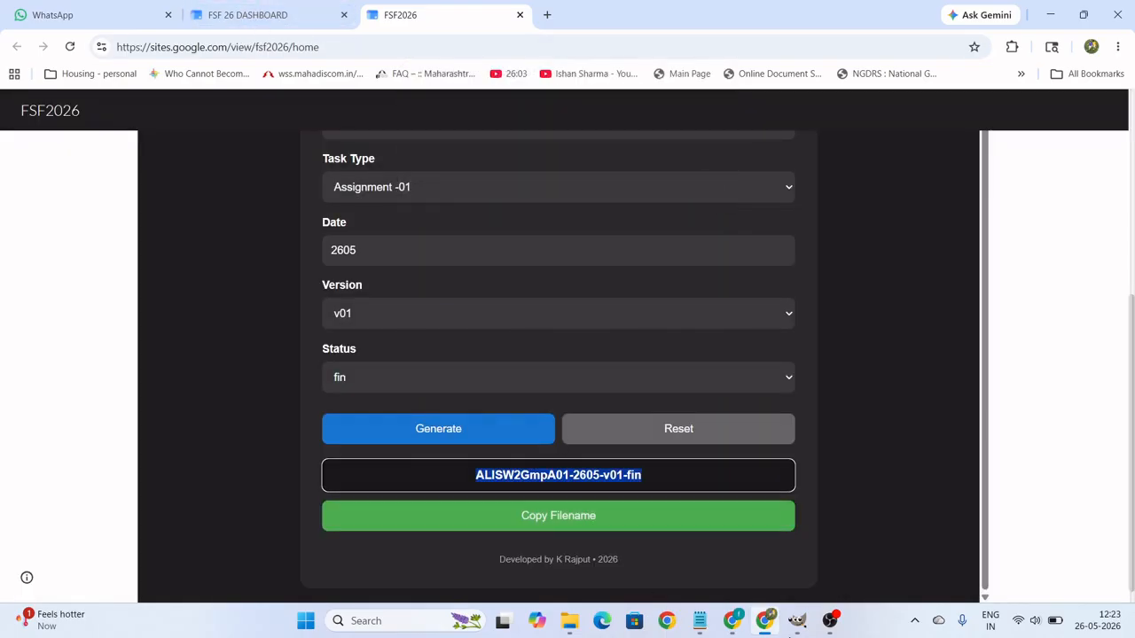
Switch to GIMP and save the layered image to the Desktop as ALISW2GmpA01-2605-v01-fin.xcf.
click(797, 621)
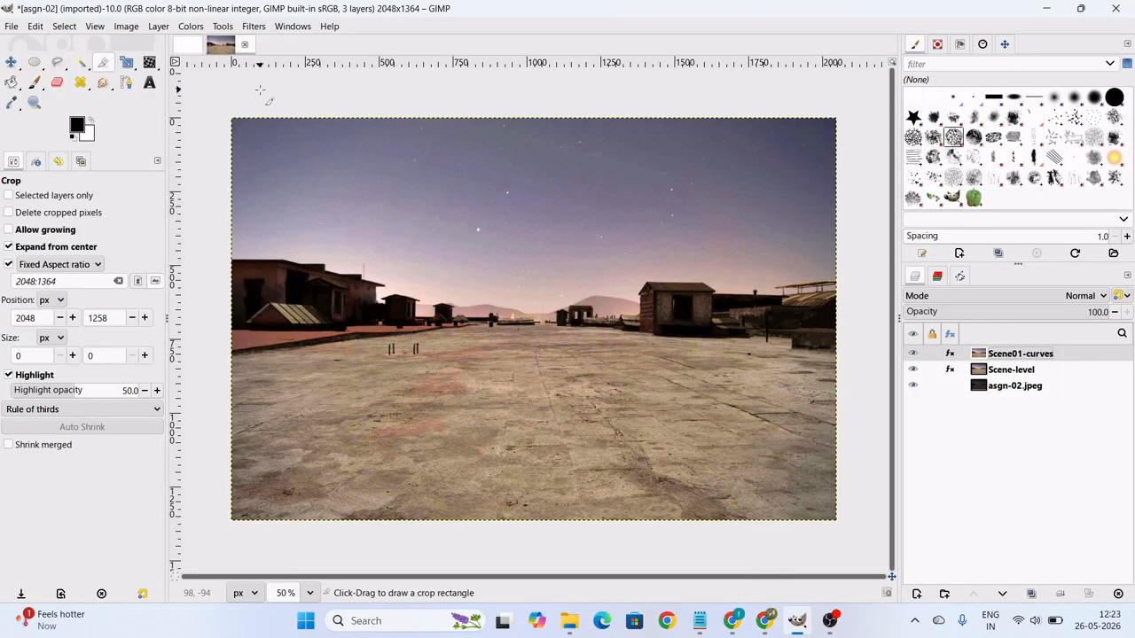
click(16, 27)
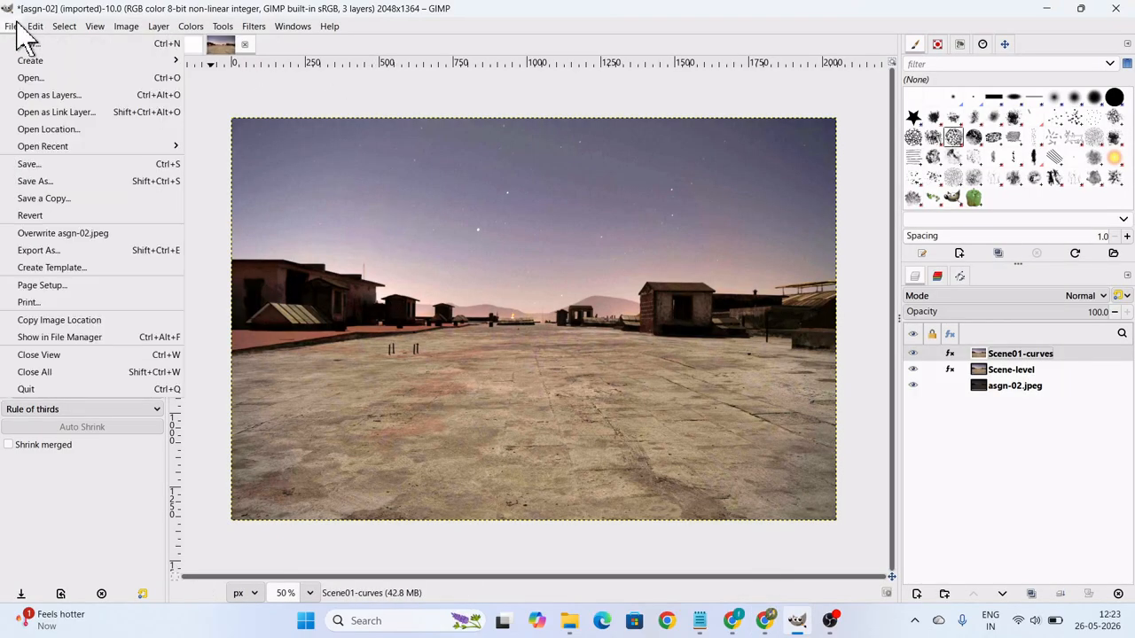
click(40, 168)
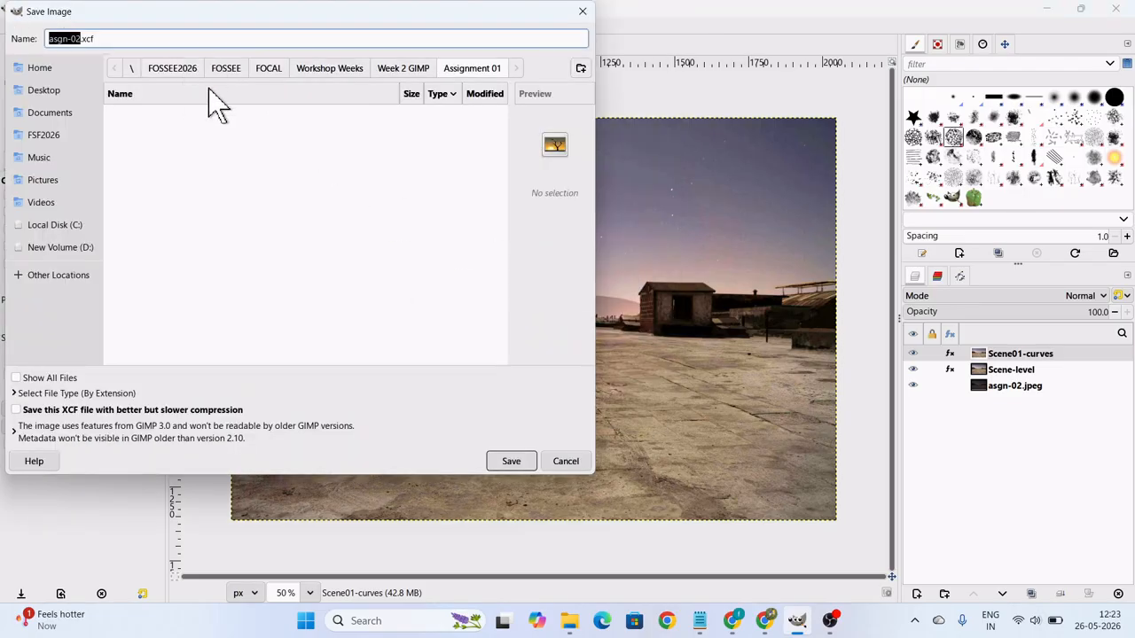
click(62, 92)
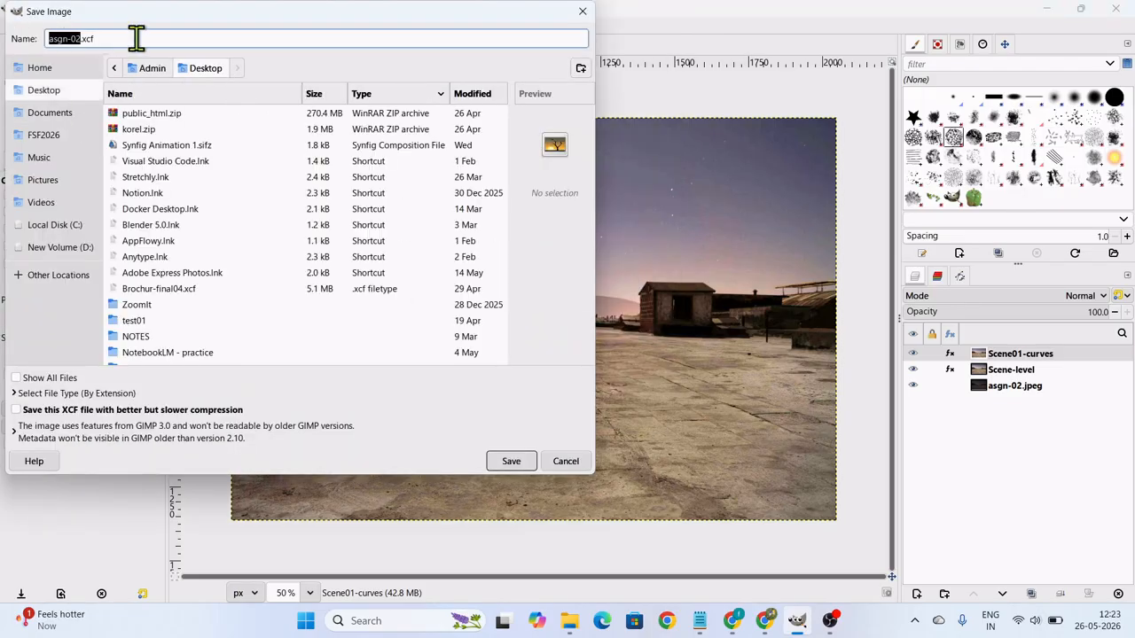
drag(136, 38, 2, 38)
key(ctrl+v)
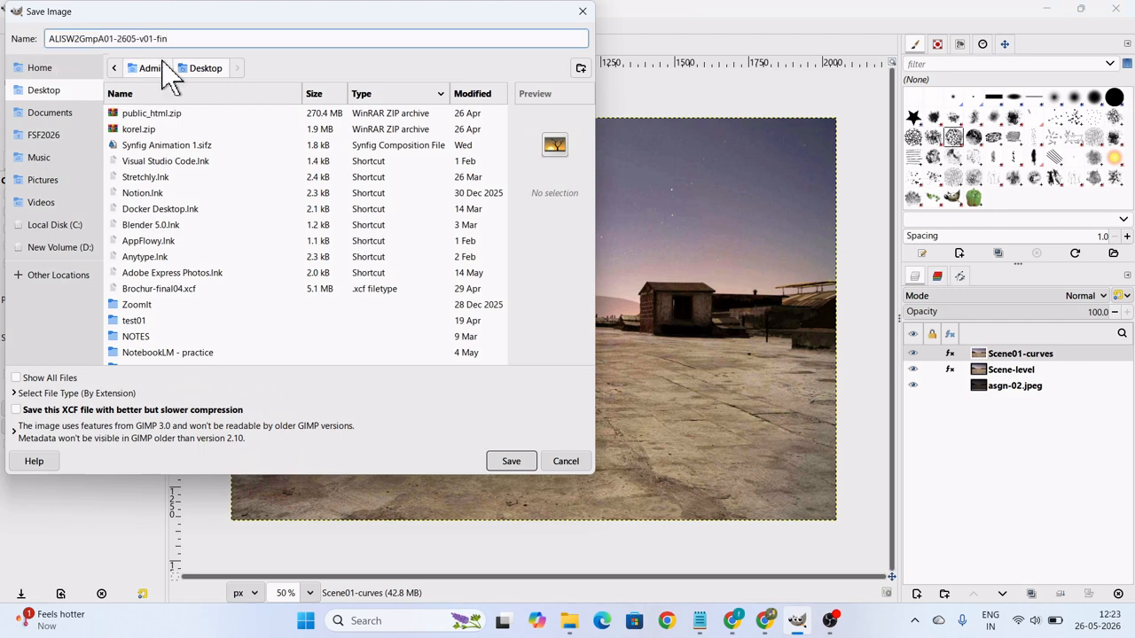
text(.xcf)
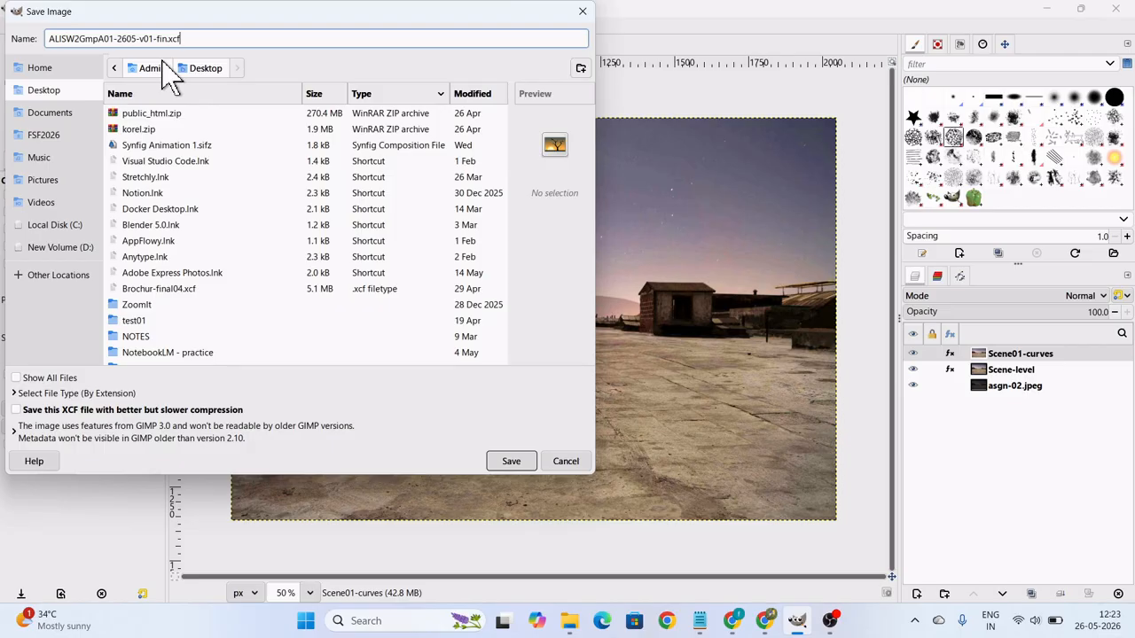
click(507, 463)
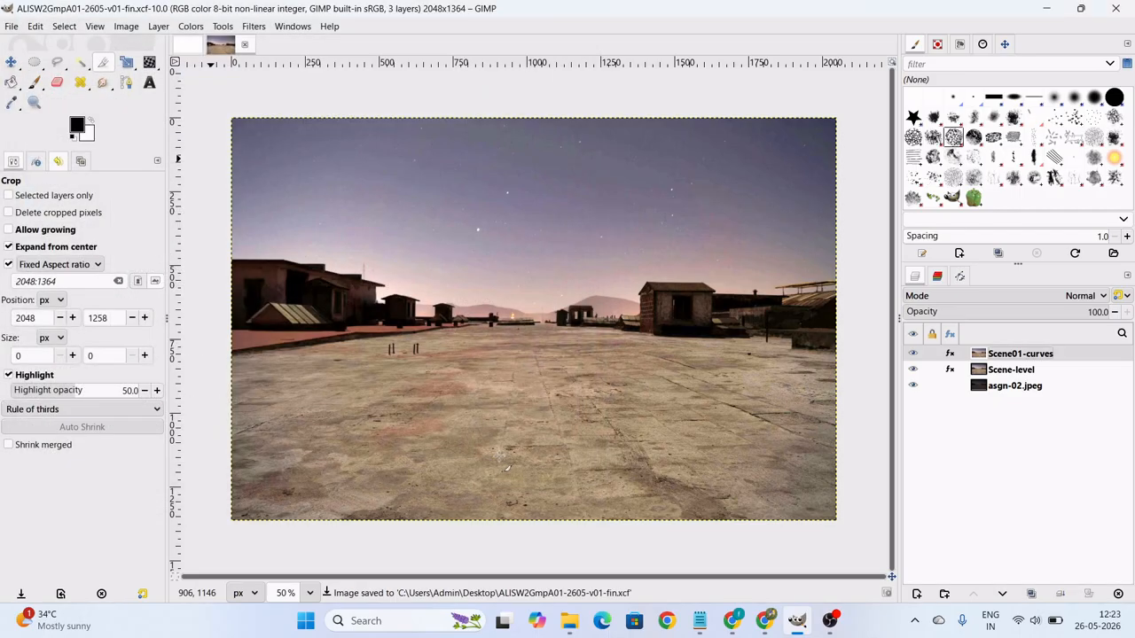
Minimise GIMP and Chrome to show the desktop, and move the saved XCF file's icon to an empty area.
click(1046, 9)
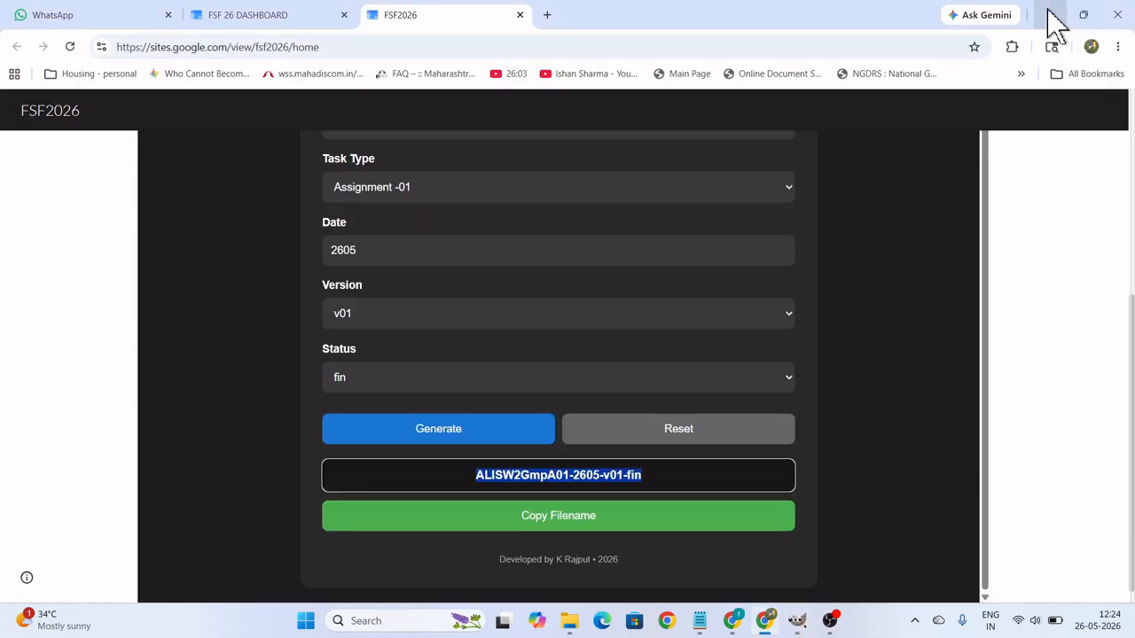
click(1048, 15)
click(1051, 17)
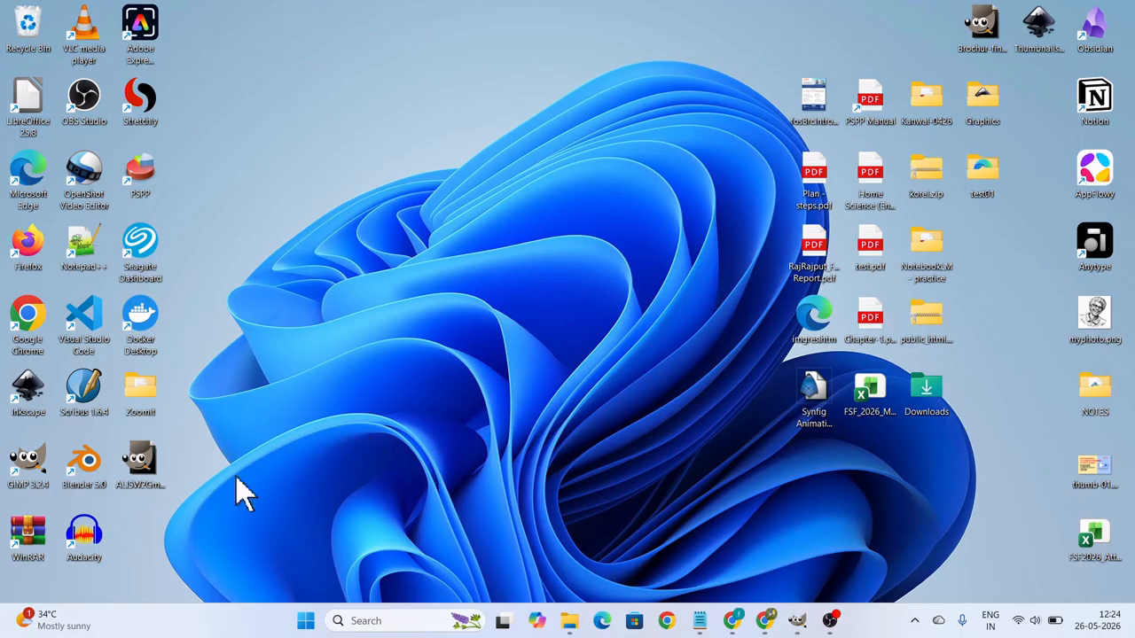
drag(152, 473, 428, 165)
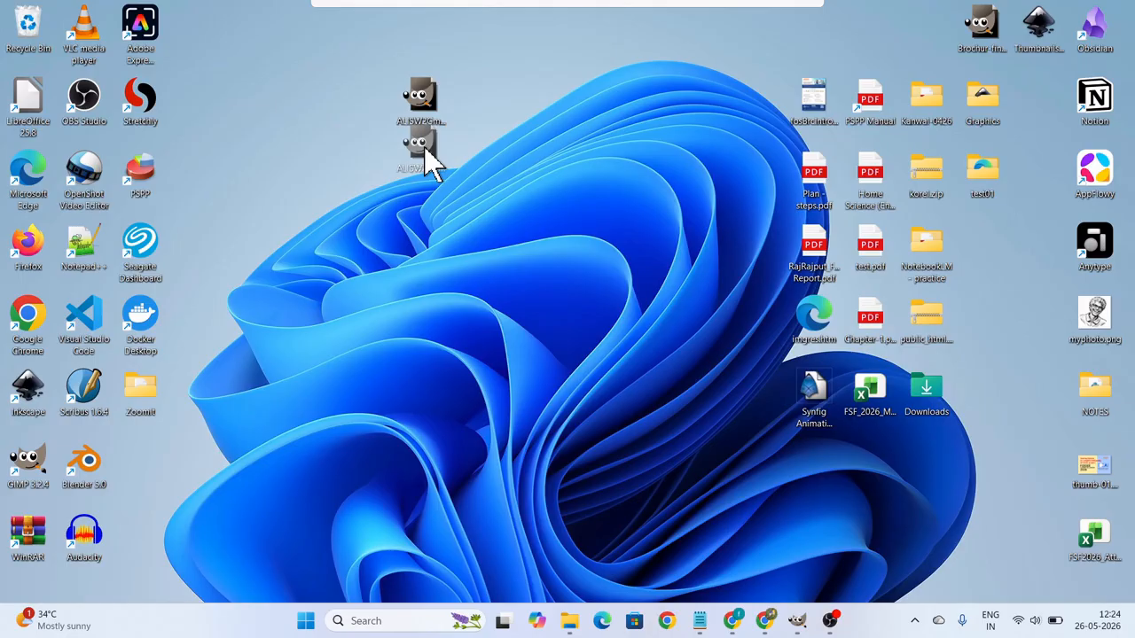
drag(424, 149, 431, 190)
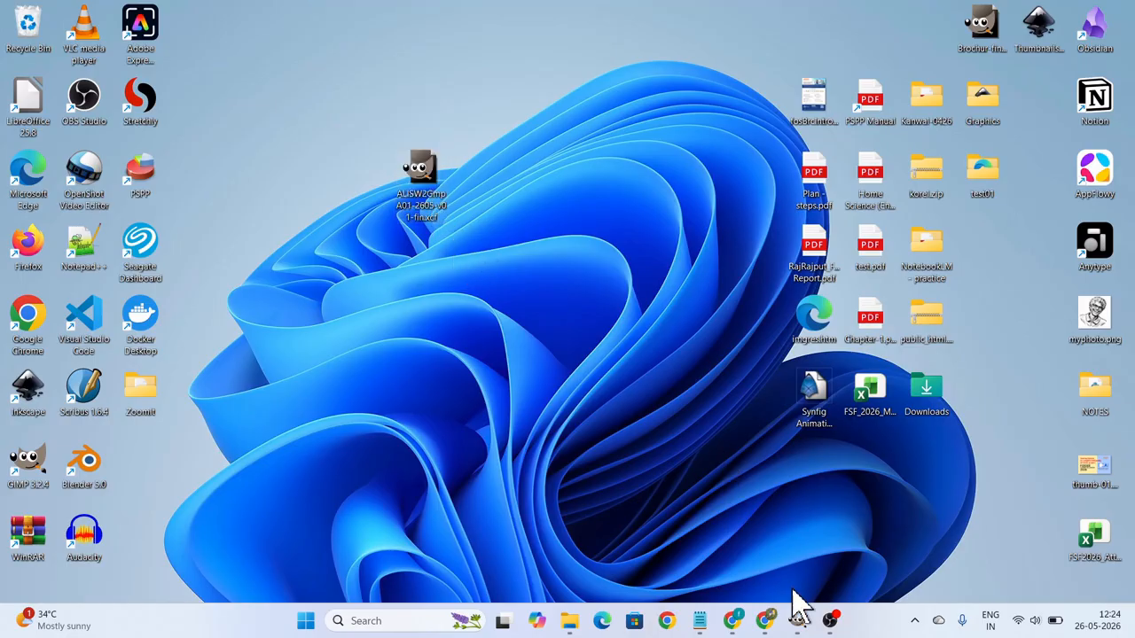
click(798, 621)
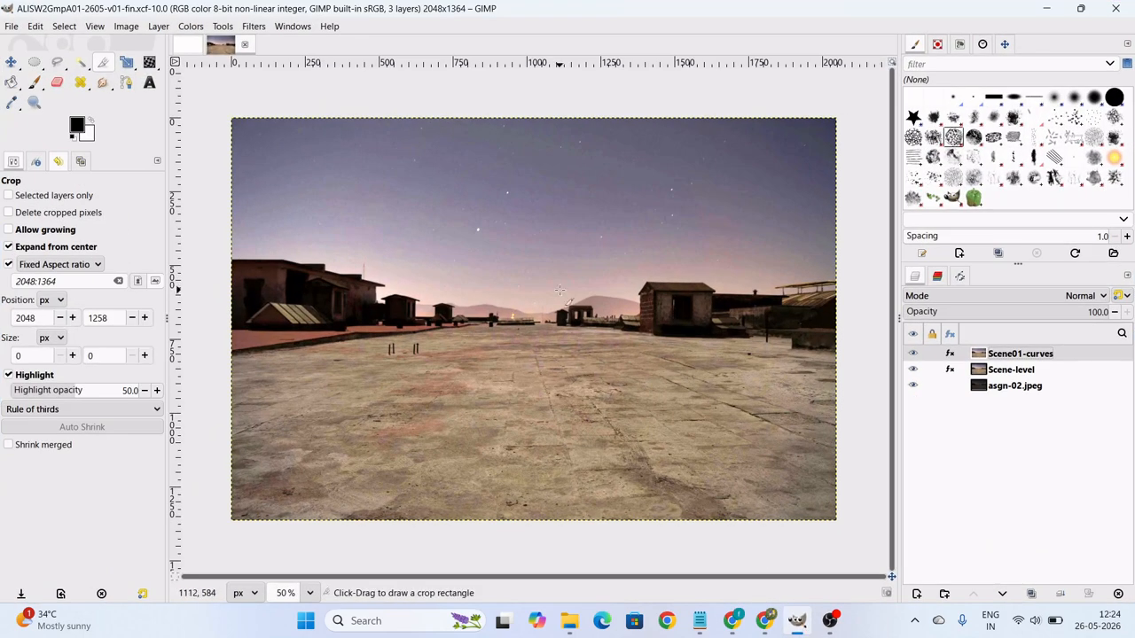
click(12, 26)
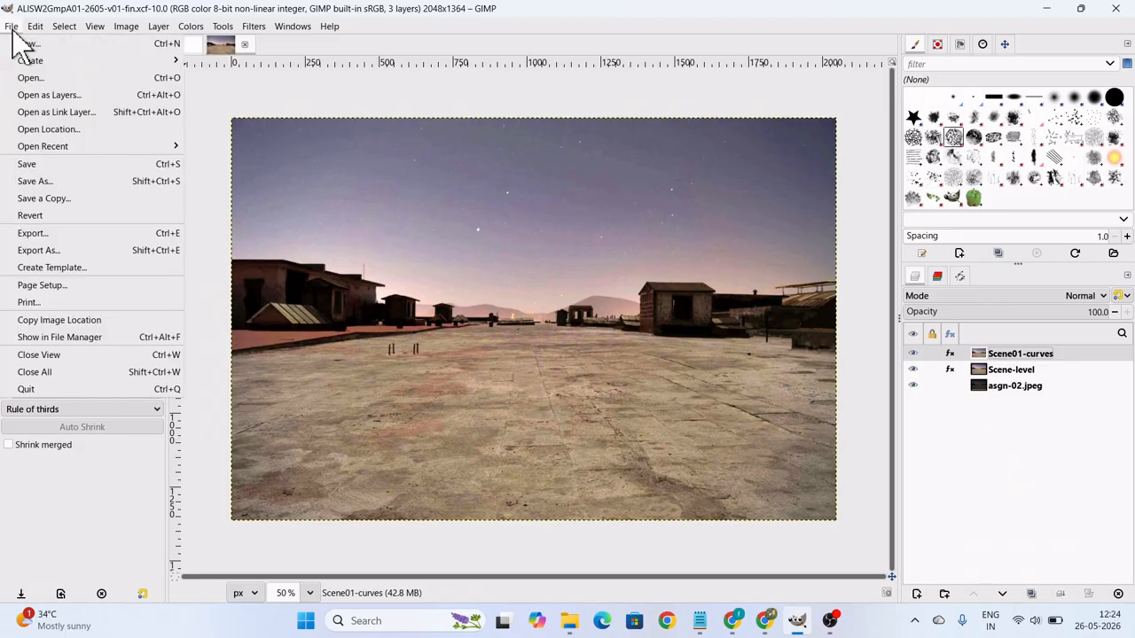
click(44, 251)
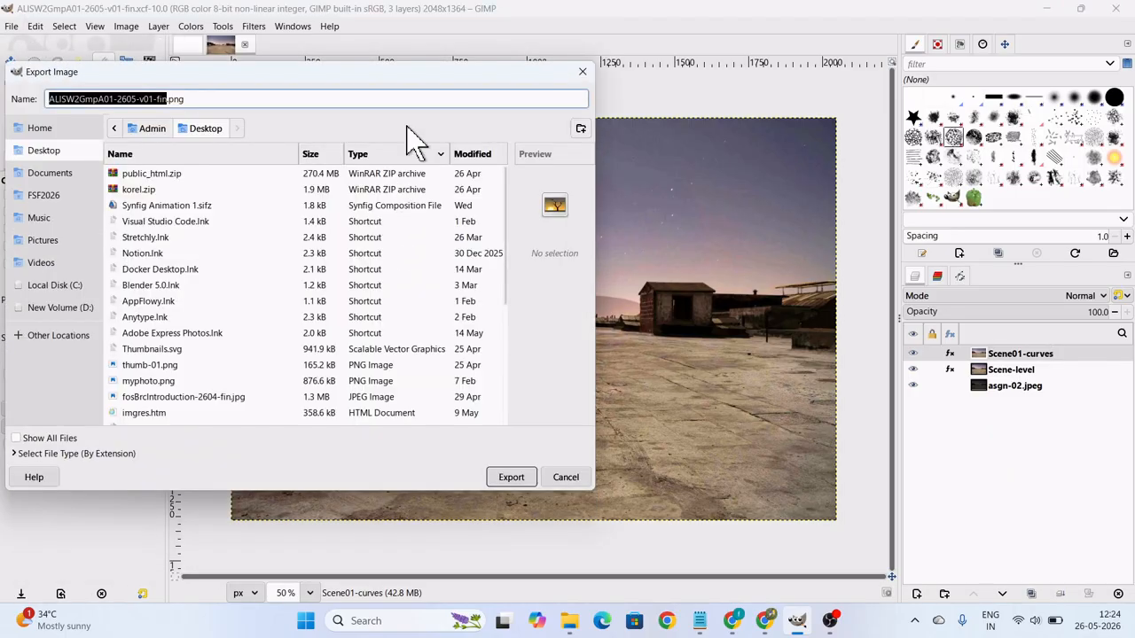
drag(407, 73, 616, 75)
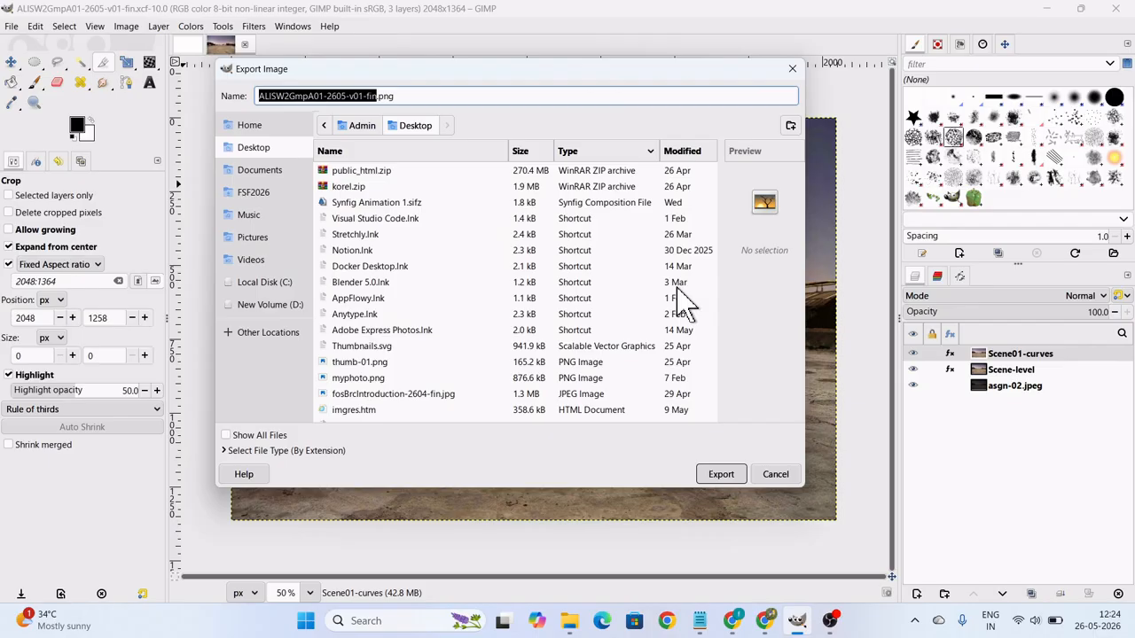
click(774, 475)
mouse_move(700, 625)
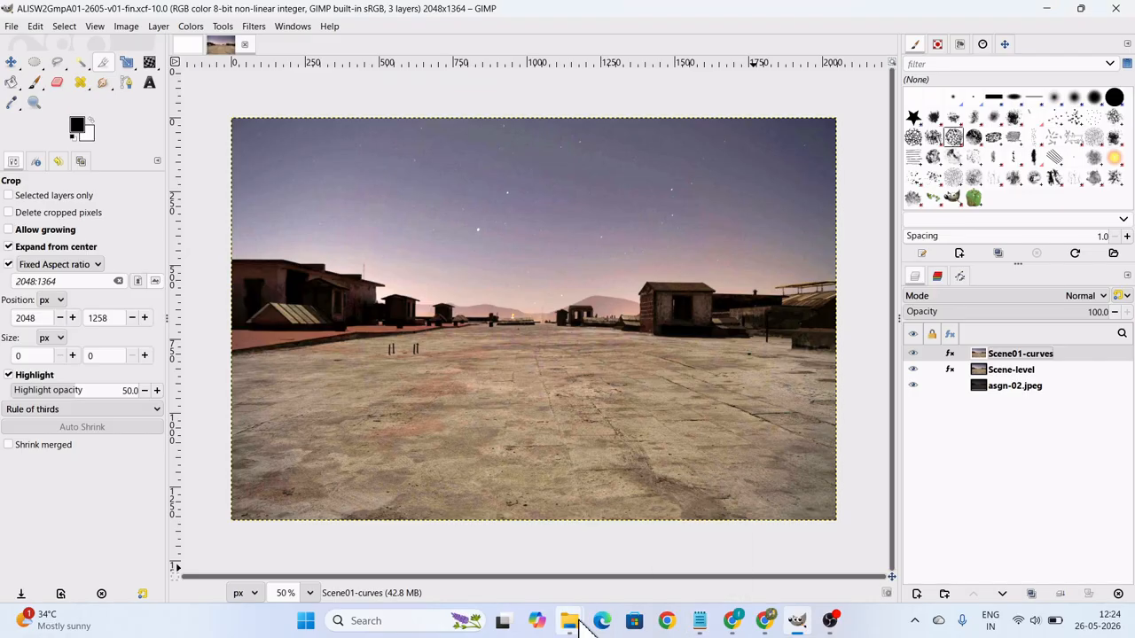
Switch to File Explorer and bring up the window showing the Pictures folder.
mouse_move(574, 623)
click(609, 556)
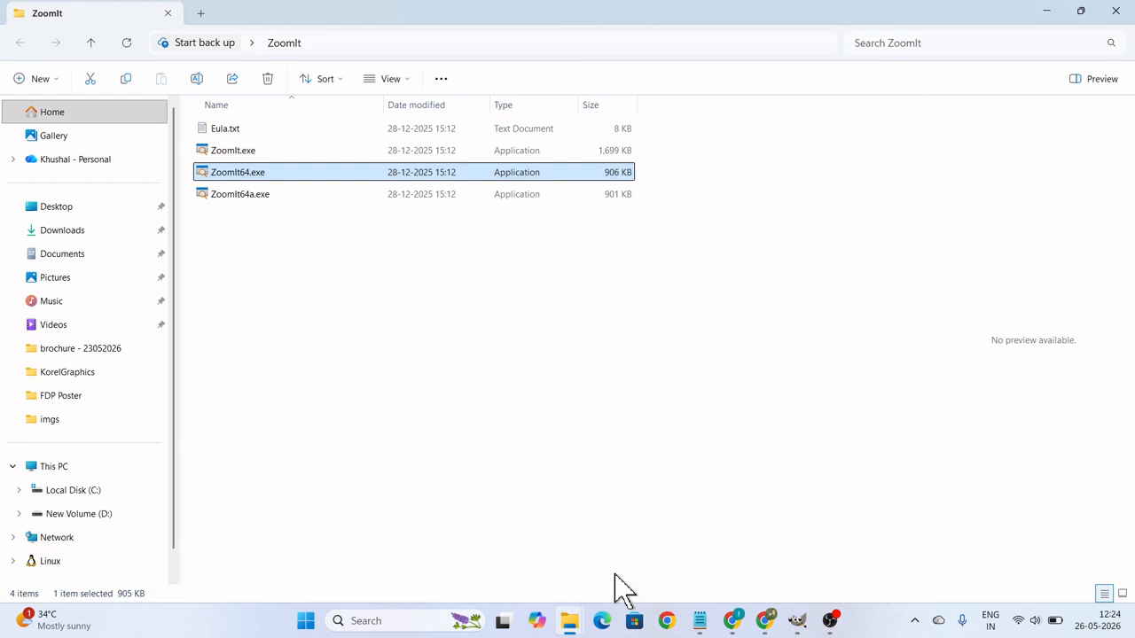
mouse_move(798, 628)
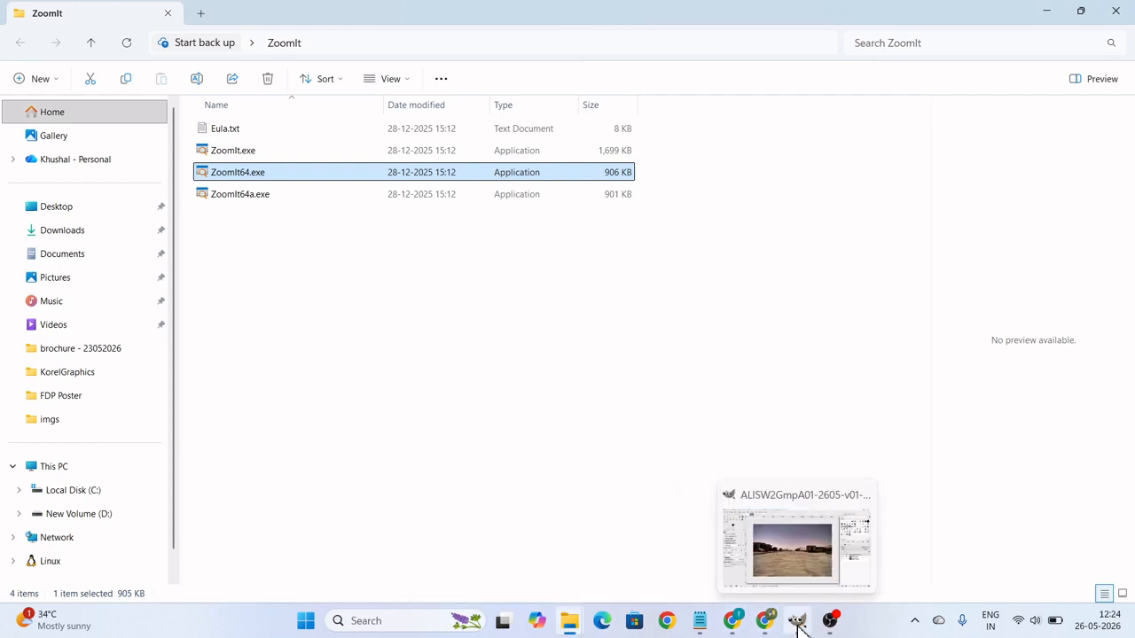
click(569, 620)
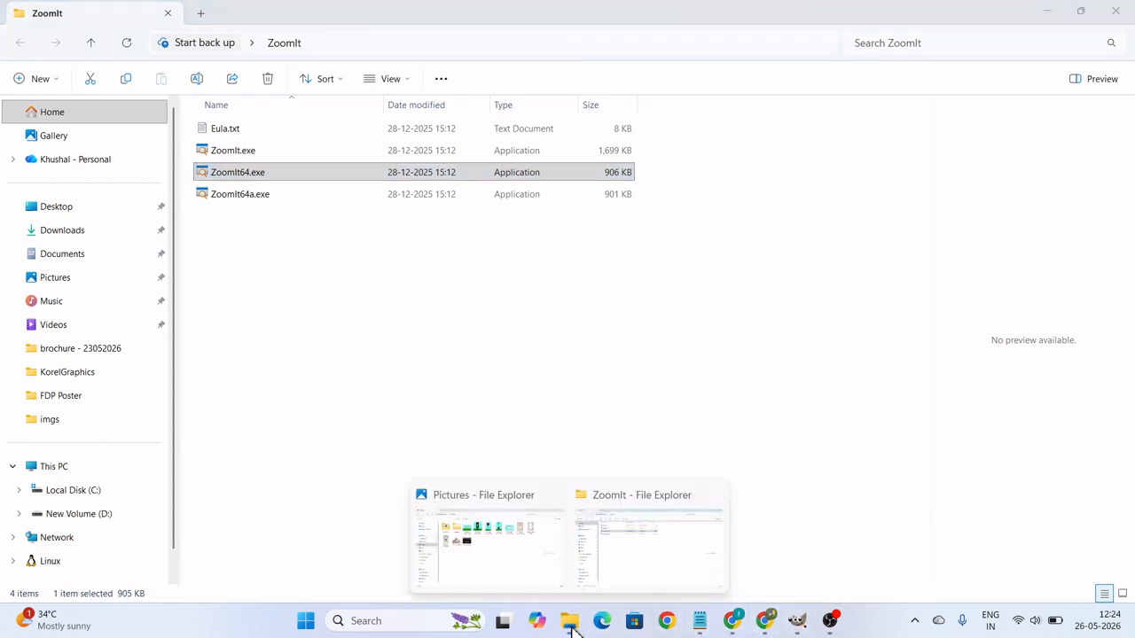
click(631, 567)
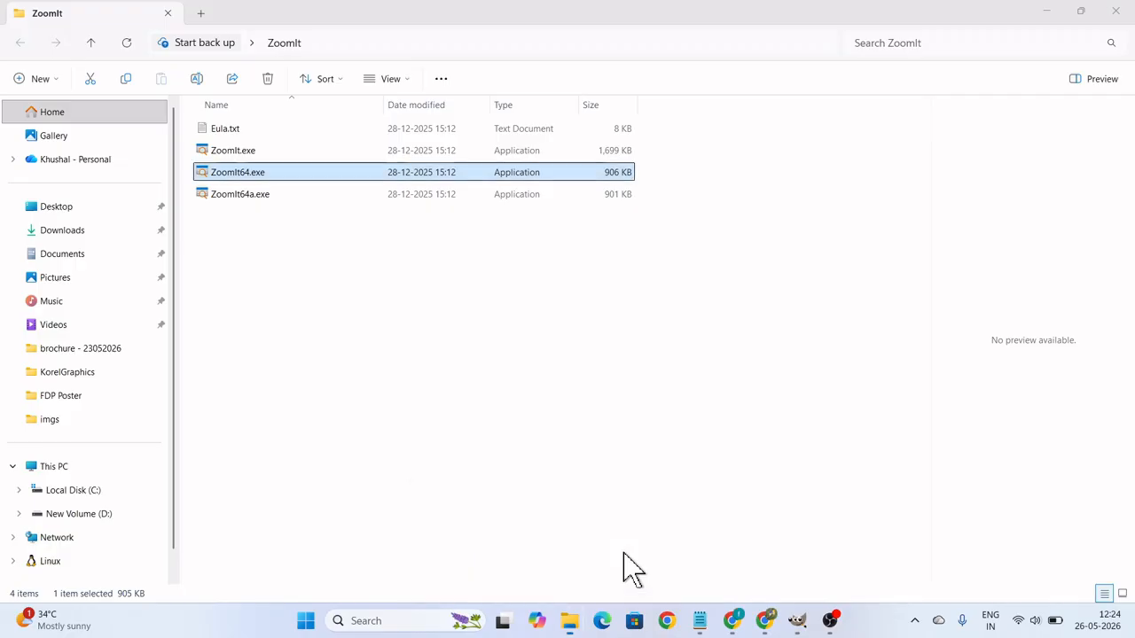
click(571, 609)
click(538, 577)
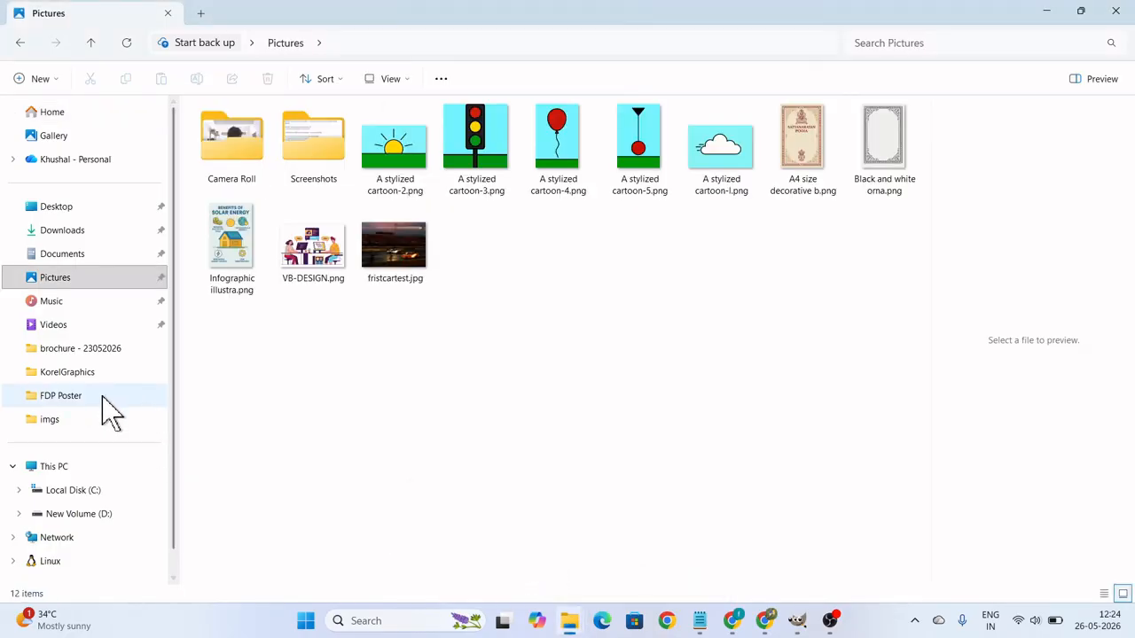
Browse drive D: through FOSSEE2026, FOSSEE, FOCAL, Workshop Weeks and Week 2 GIMP, and open the Assignment 01 folder.
click(79, 514)
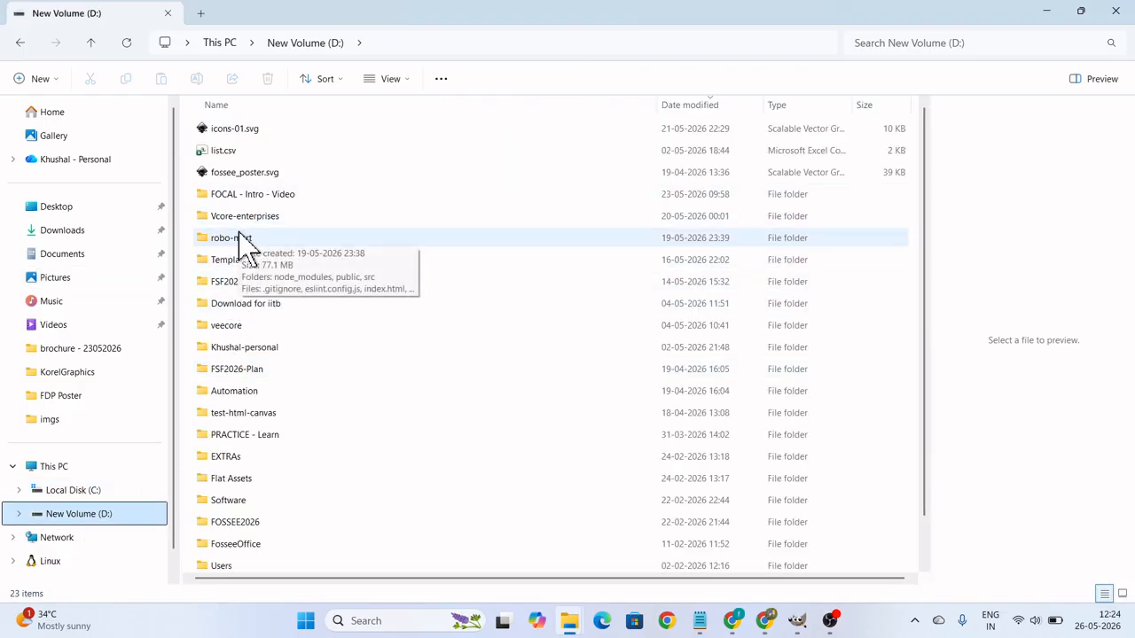
double_click(245, 523)
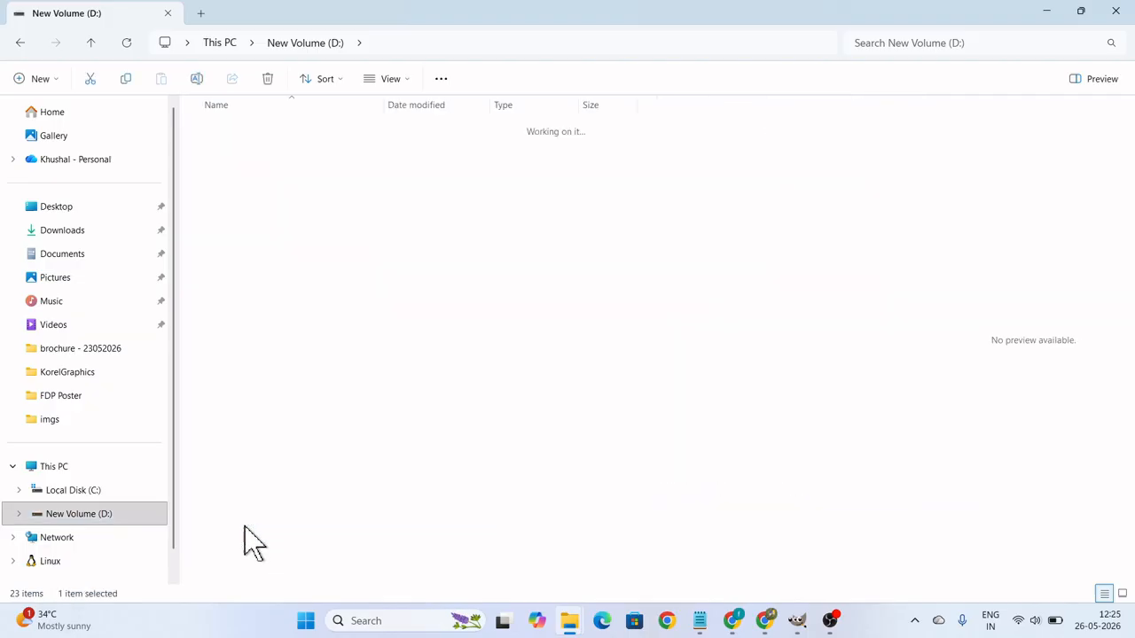
double_click(232, 152)
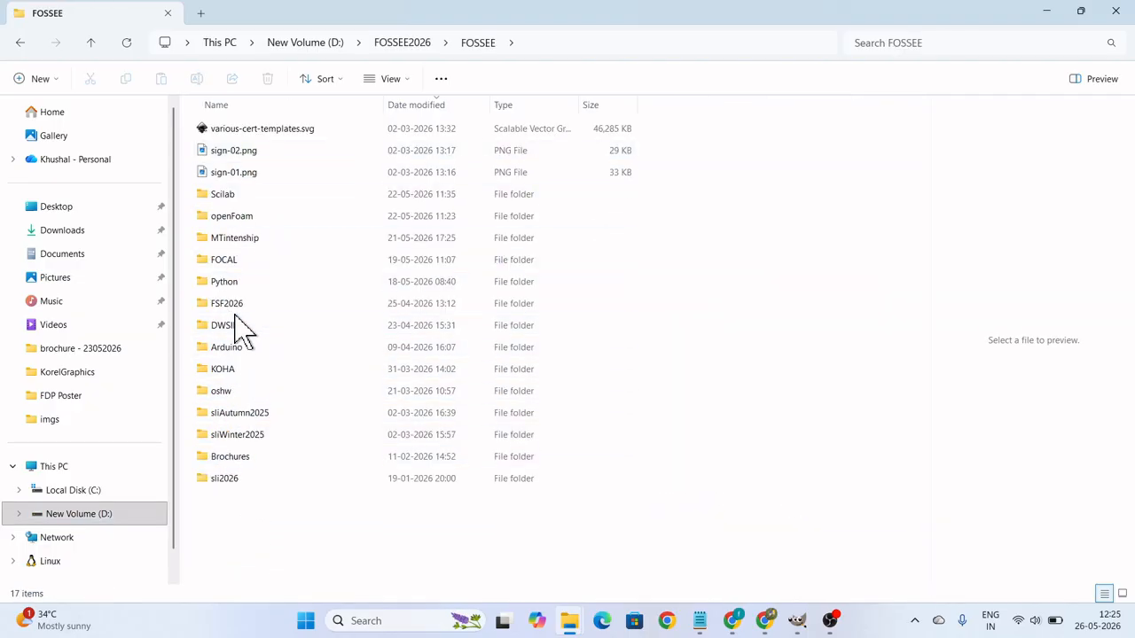
double_click(233, 263)
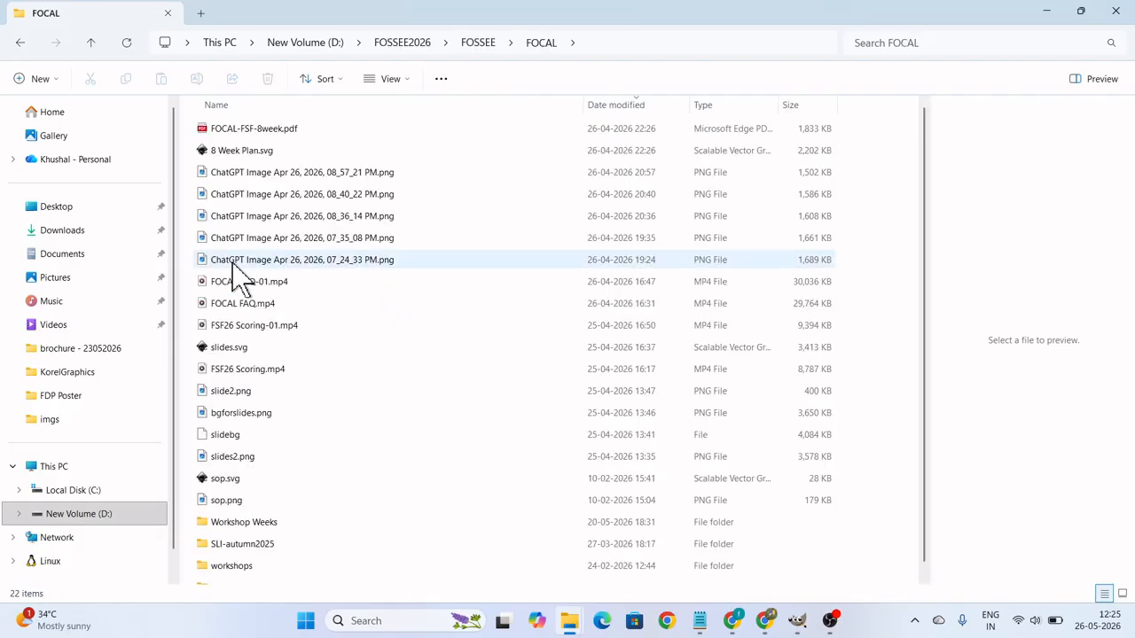
double_click(250, 529)
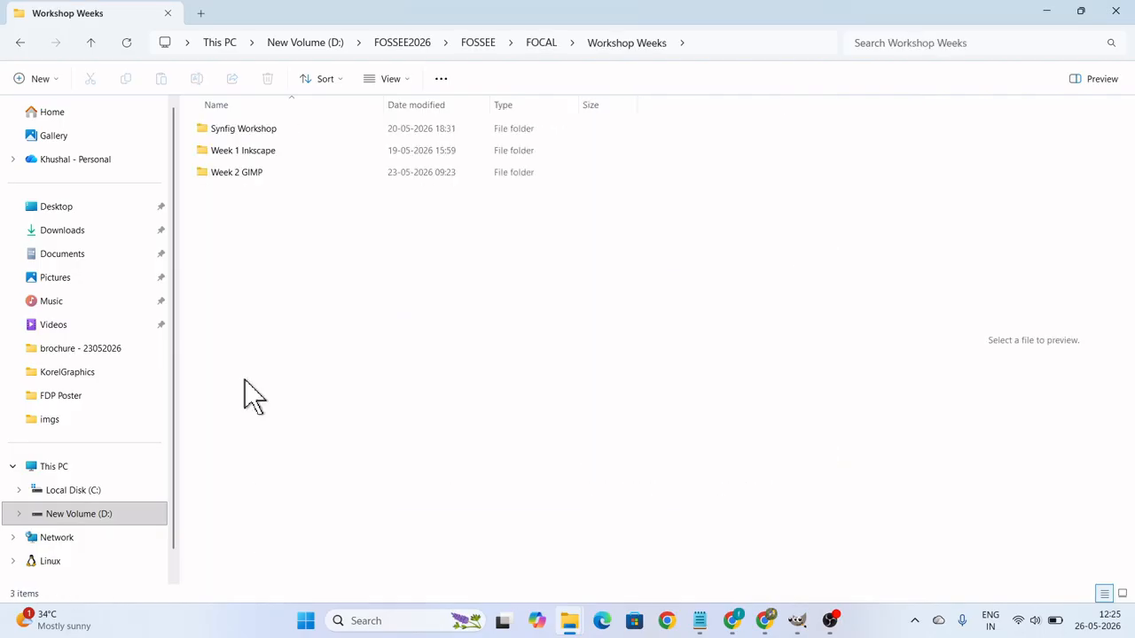
double_click(255, 172)
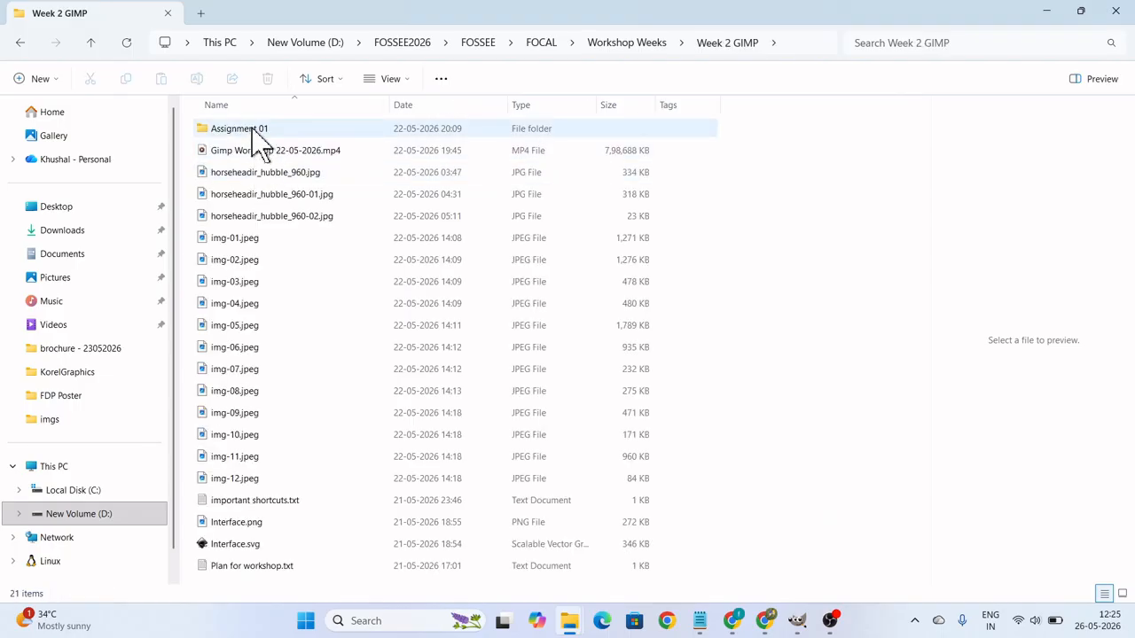
double_click(254, 133)
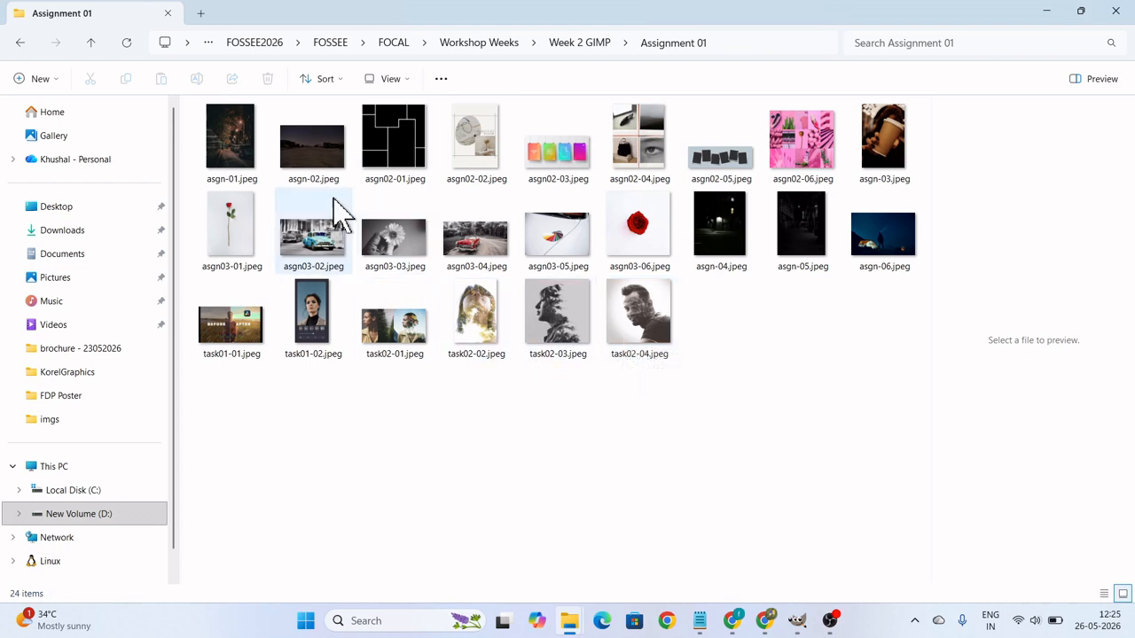
Check the file size in the properties of asgn-02.jpeg, close them and minimise the File Explorer windows to return to GIMP.
click(312, 170)
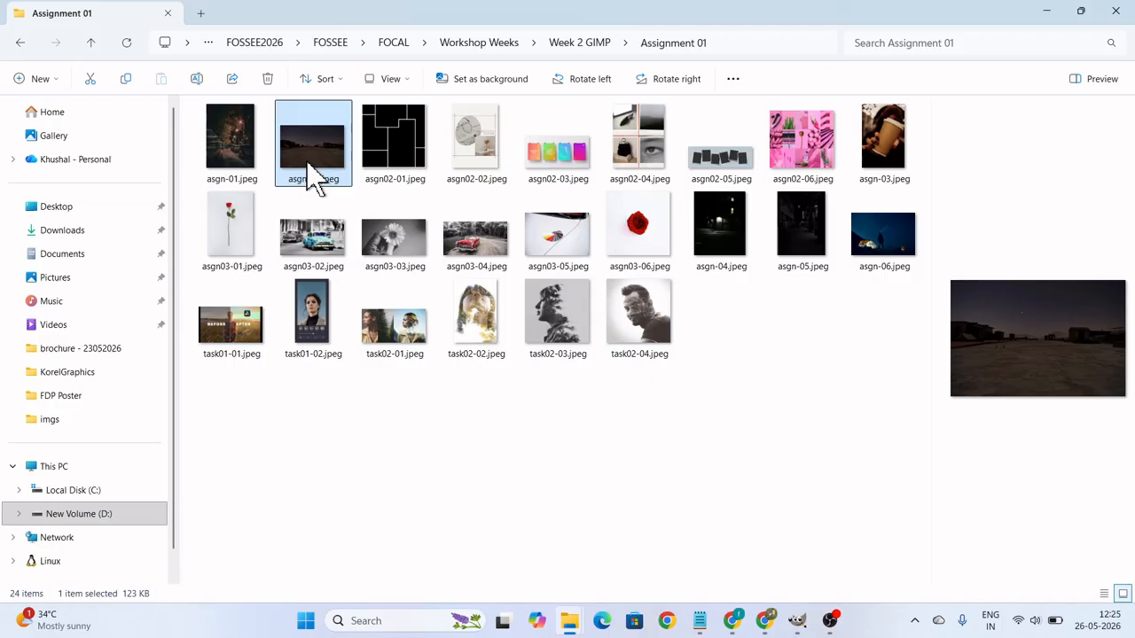
right_click(310, 174)
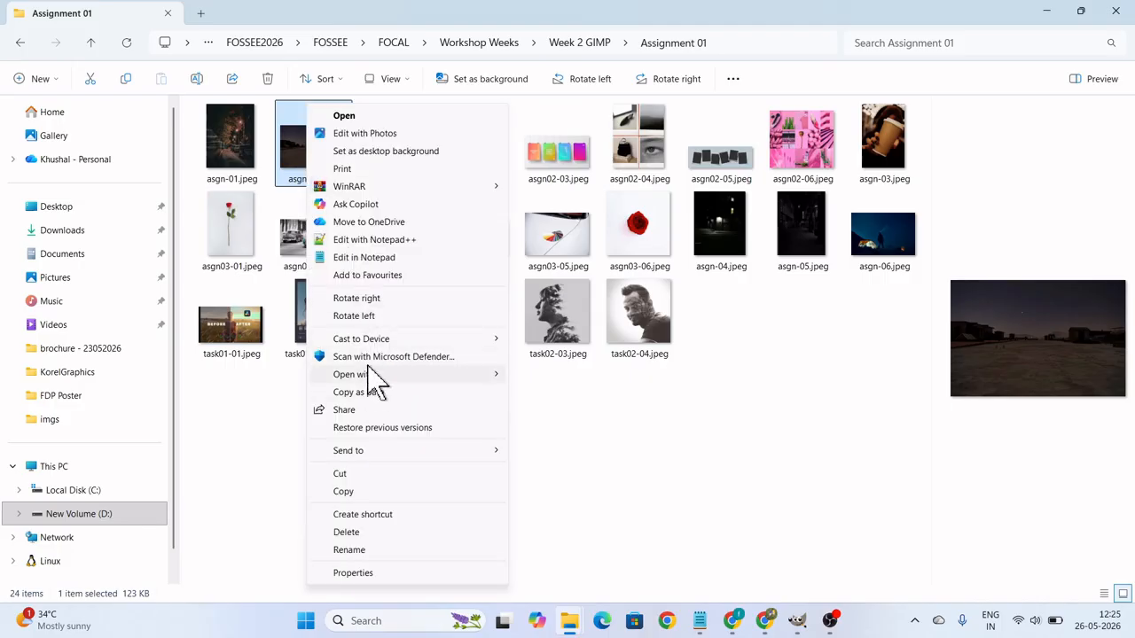
click(356, 573)
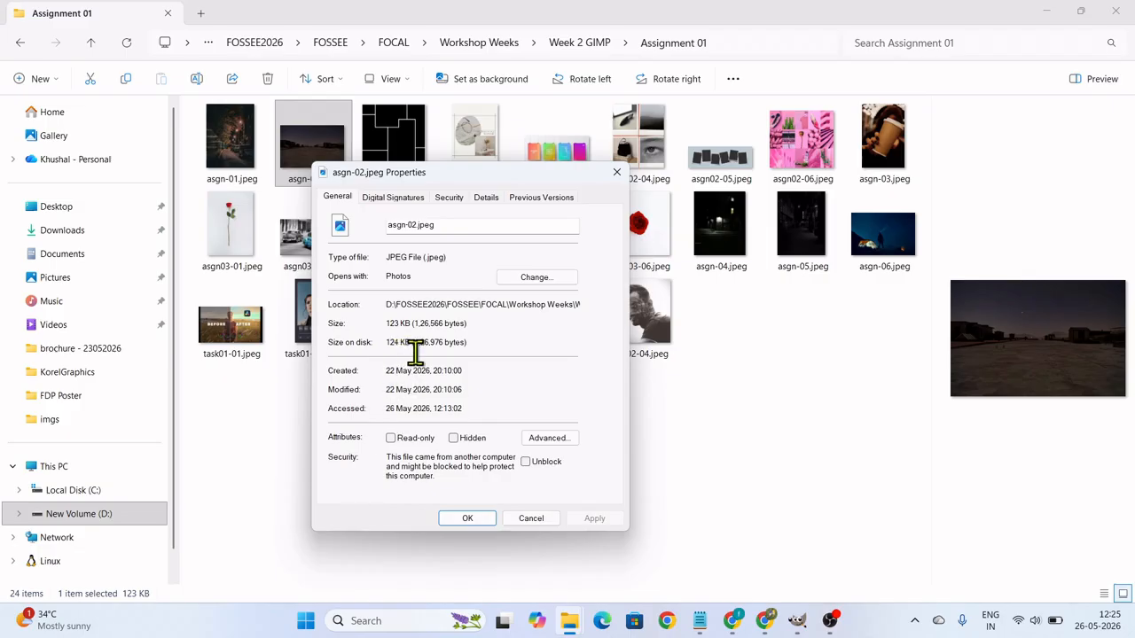
click(531, 519)
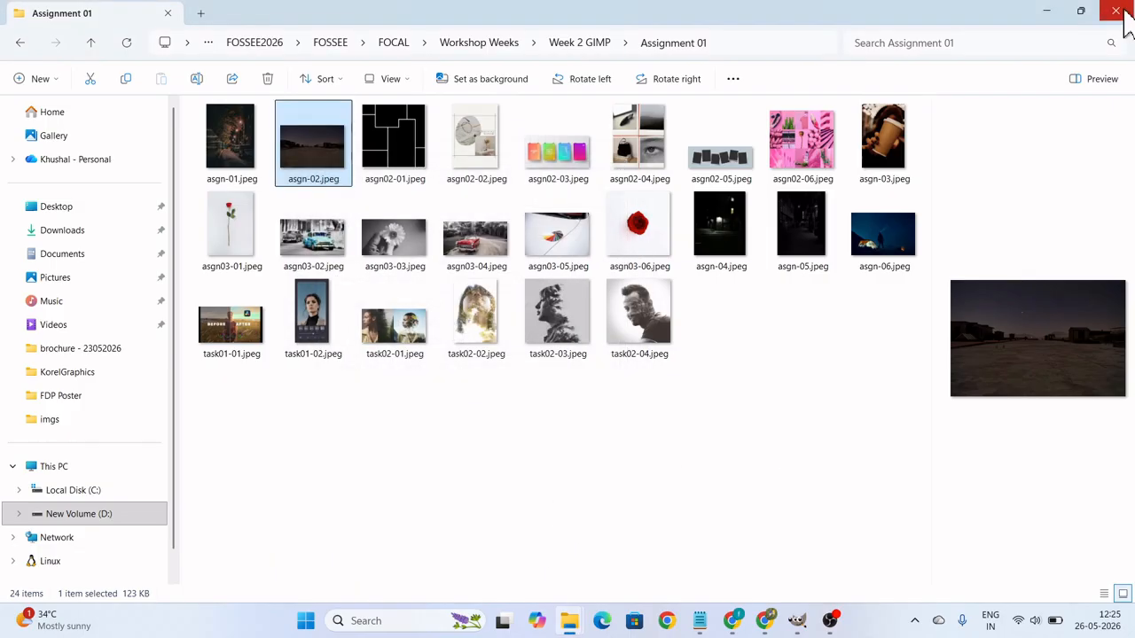
click(1051, 12)
click(1051, 11)
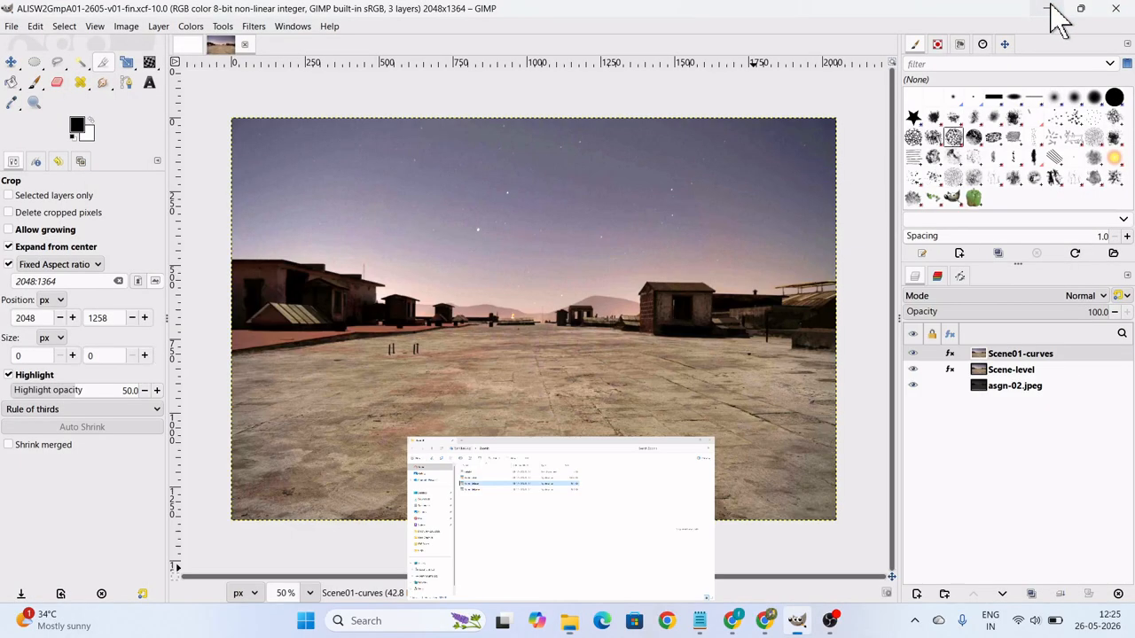
Start exporting the image to the Desktop as ALISW2GmpA01-2605-v01-fin.jpg, choosing JPEG image as the file type.
click(12, 26)
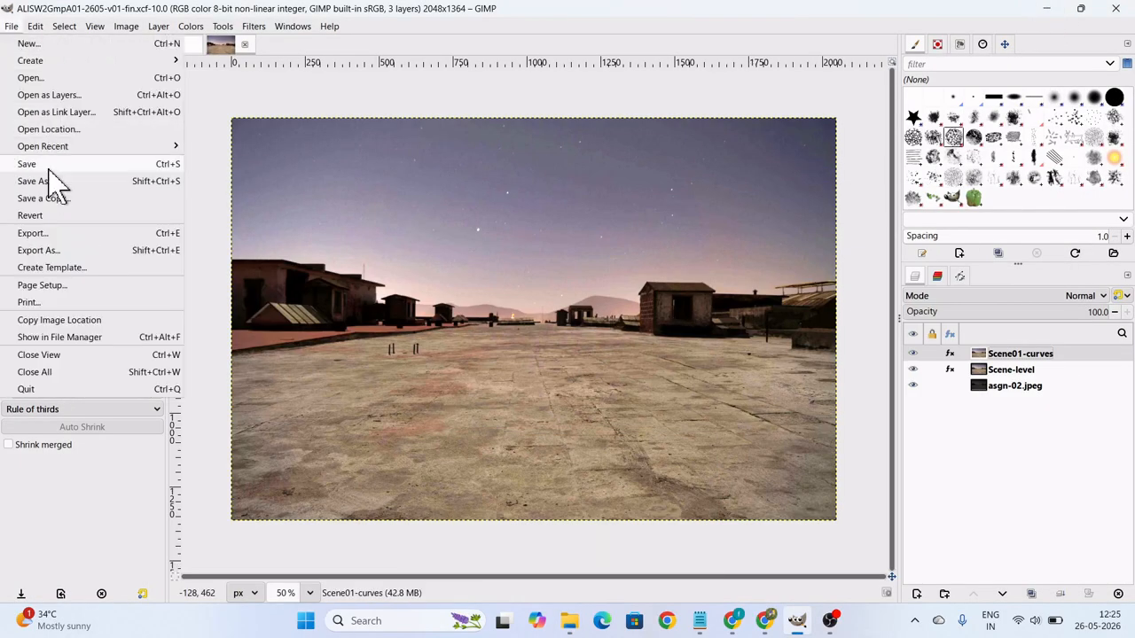
click(38, 250)
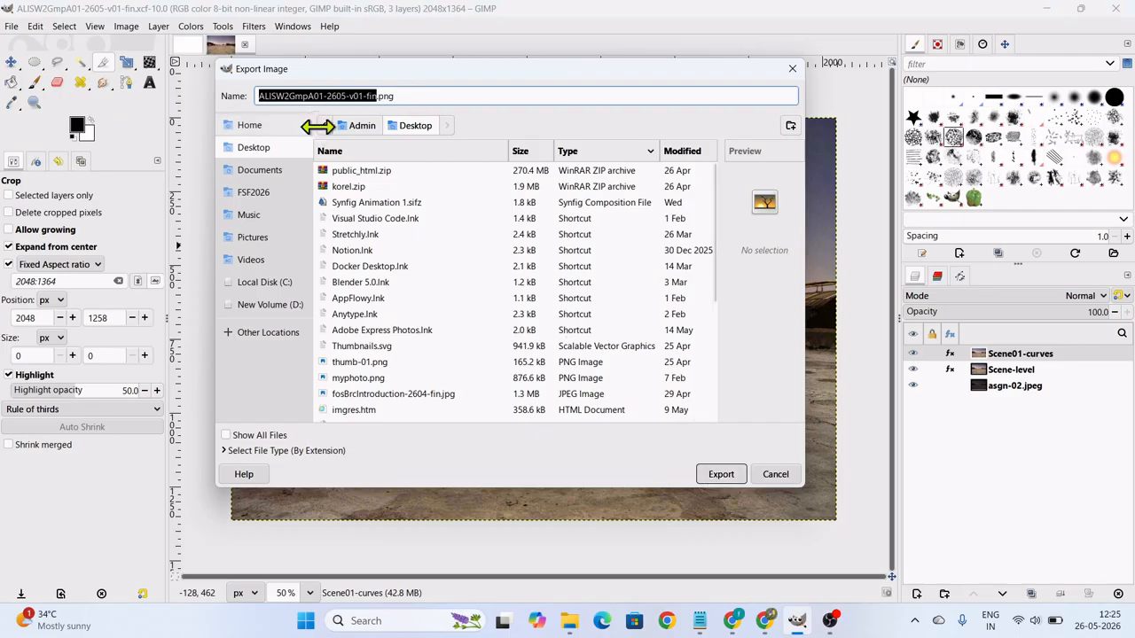
click(230, 451)
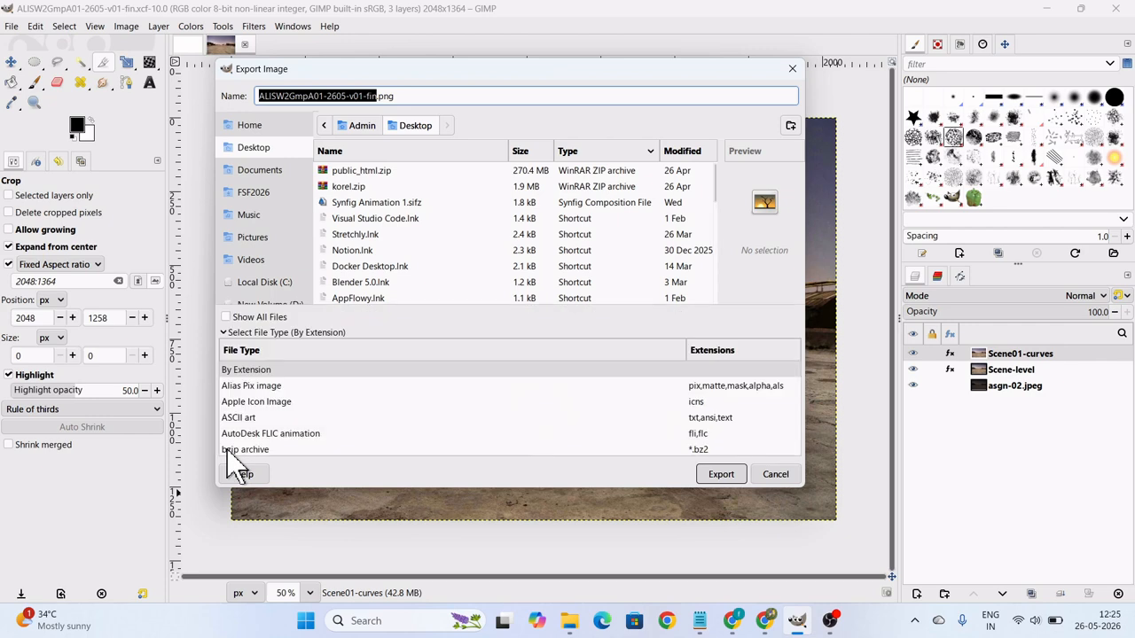
scroll(585, 416, down, 2)
scroll(587, 417, down, 5)
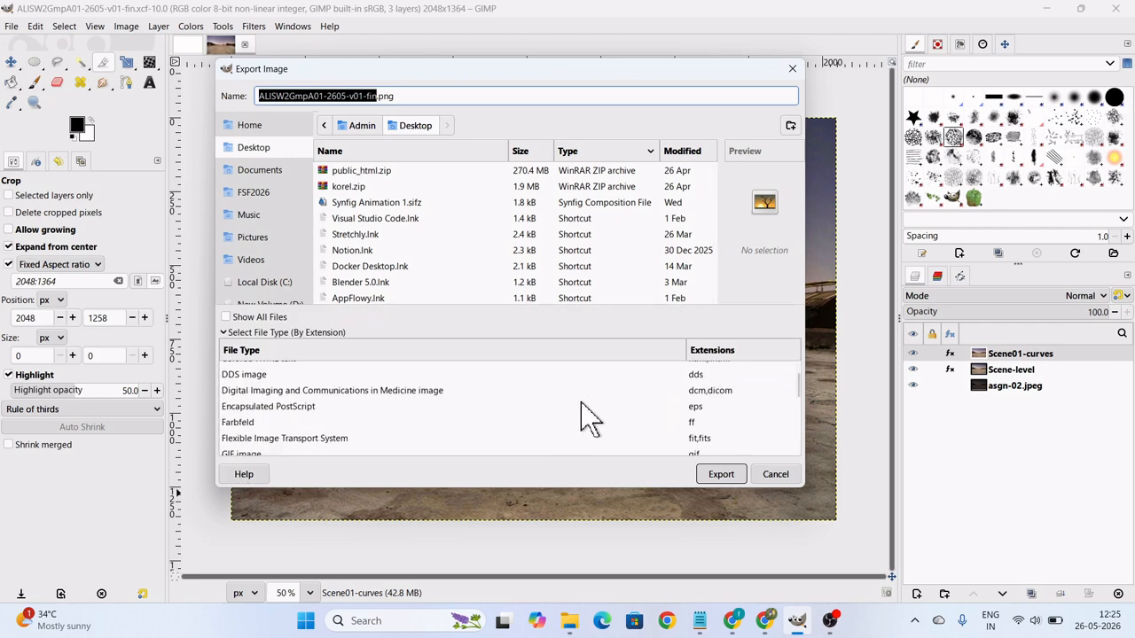
scroll(713, 434, down, 4)
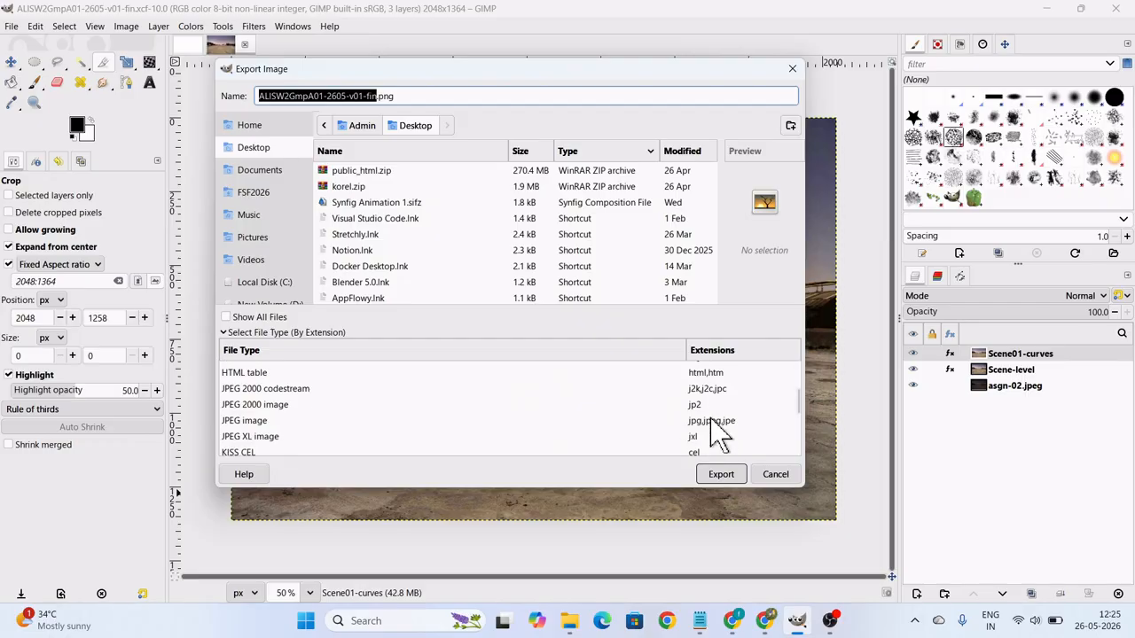
click(710, 422)
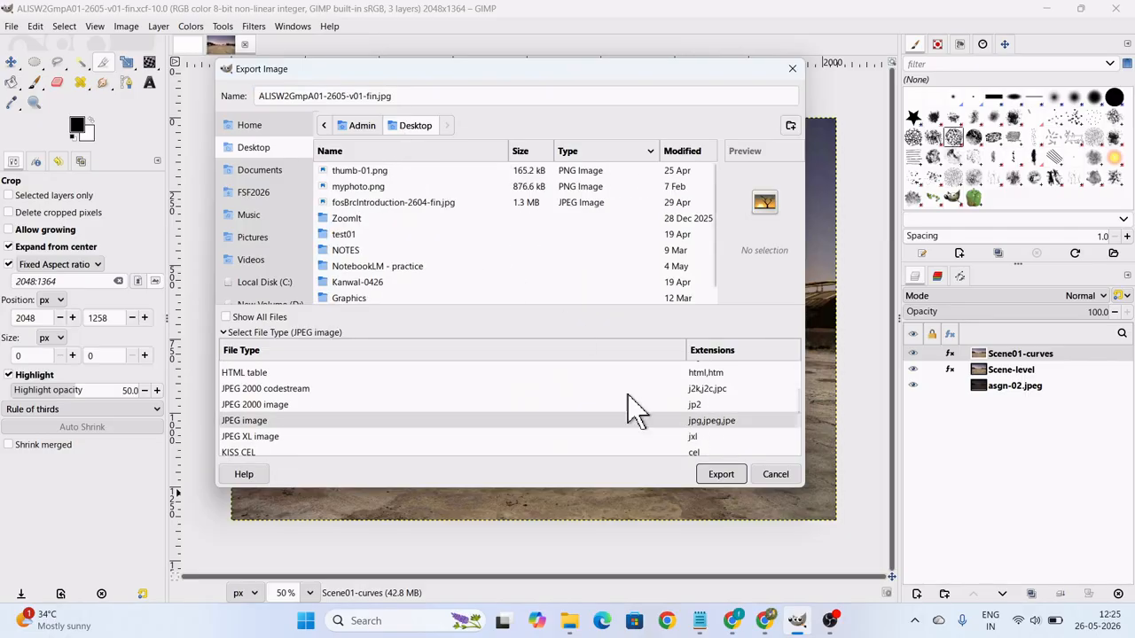
click(741, 478)
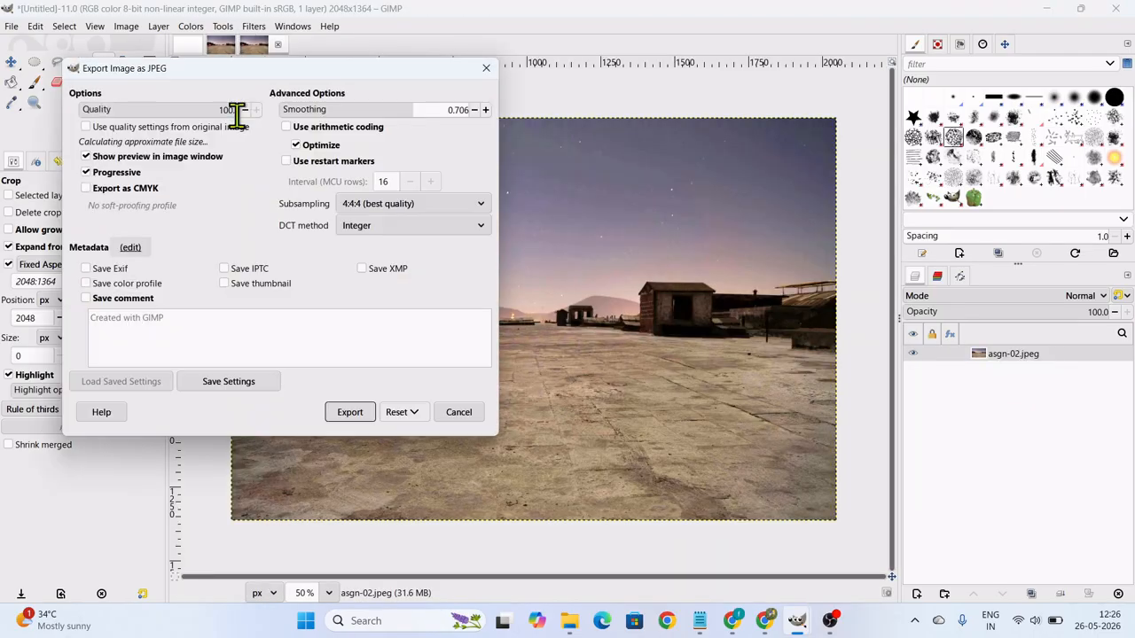
Reposition the JPEG export dialog over the image and turn the image window preview off and back on.
drag(228, 74, 487, 133)
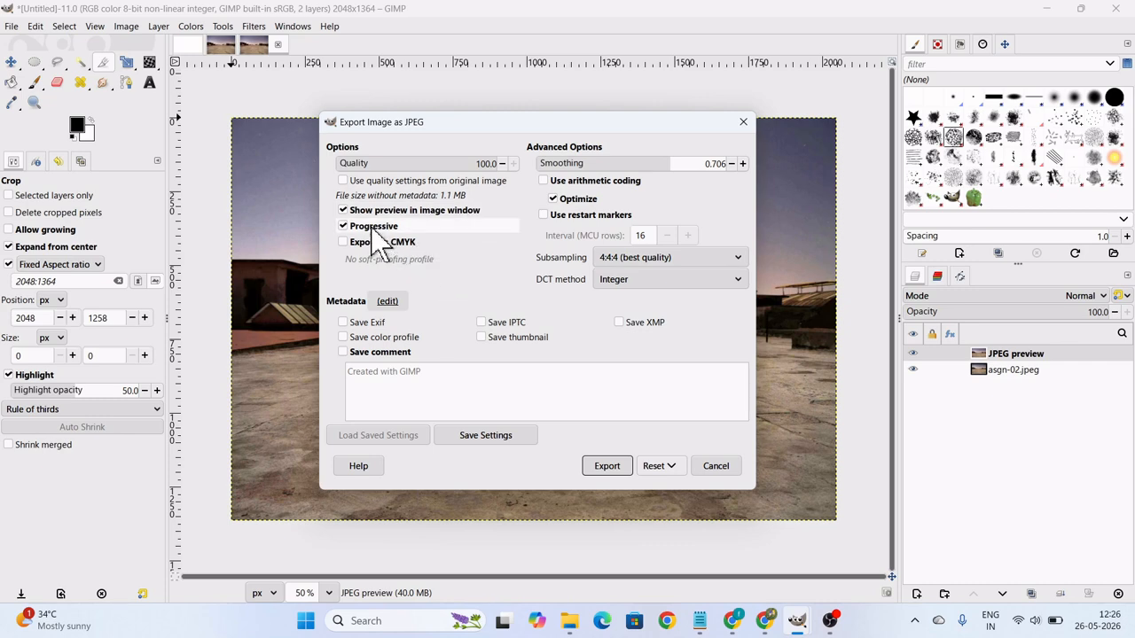
click(343, 212)
click(348, 212)
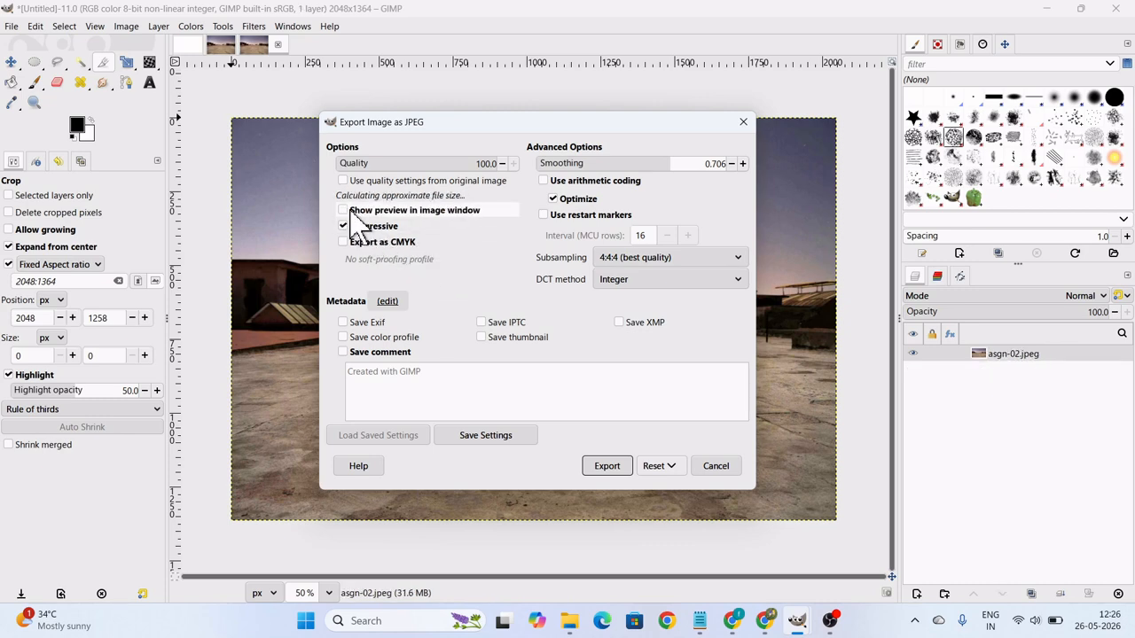
Compare the estimated file size at JPEG qualities 72.3, 78.6, 85.2 and 93.0, set the quality to 95.6 and export the image.
click(453, 161)
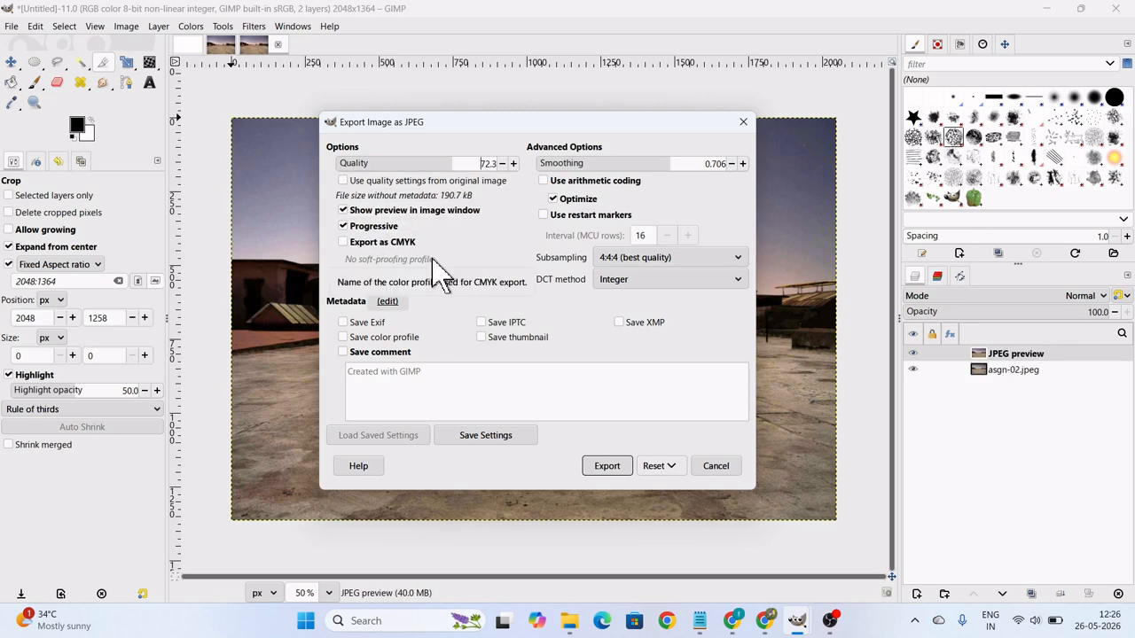
click(470, 162)
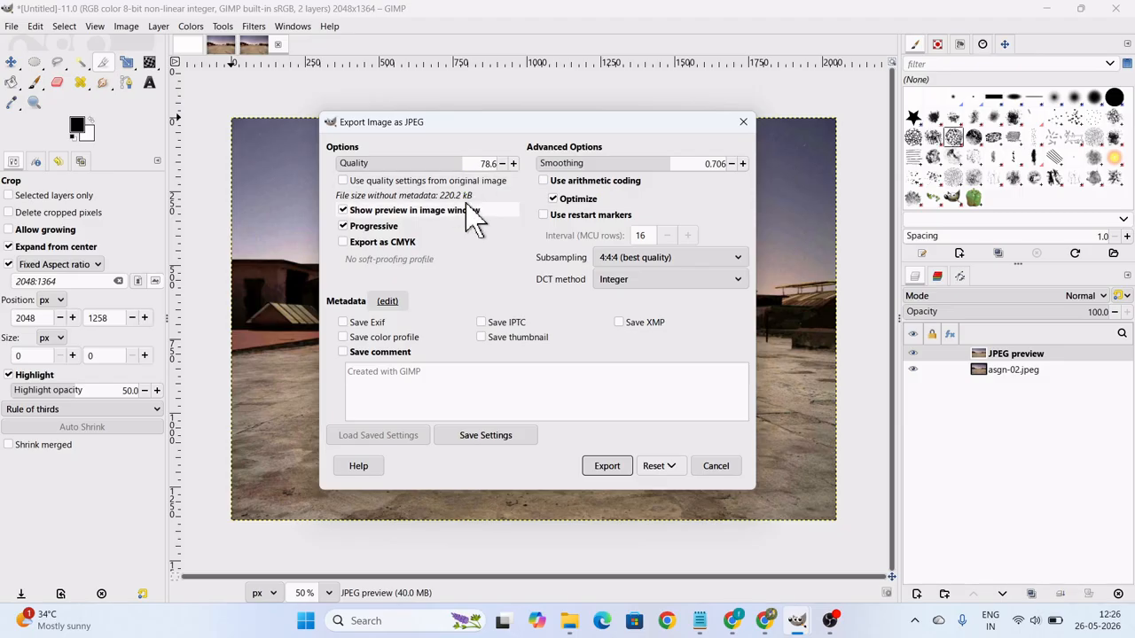
click(478, 163)
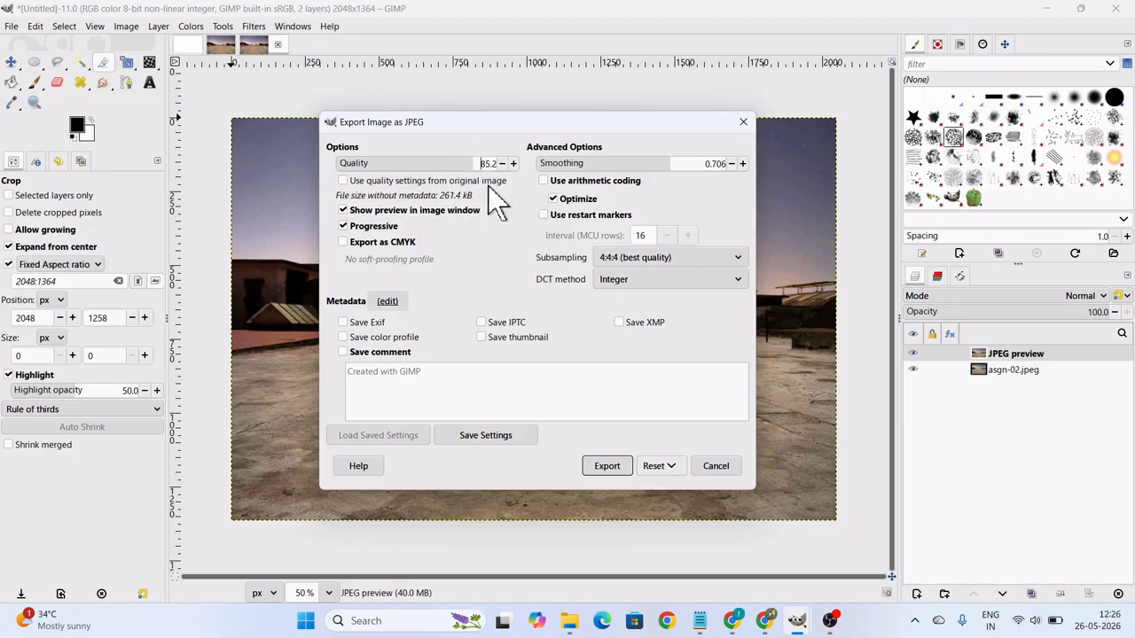
click(490, 163)
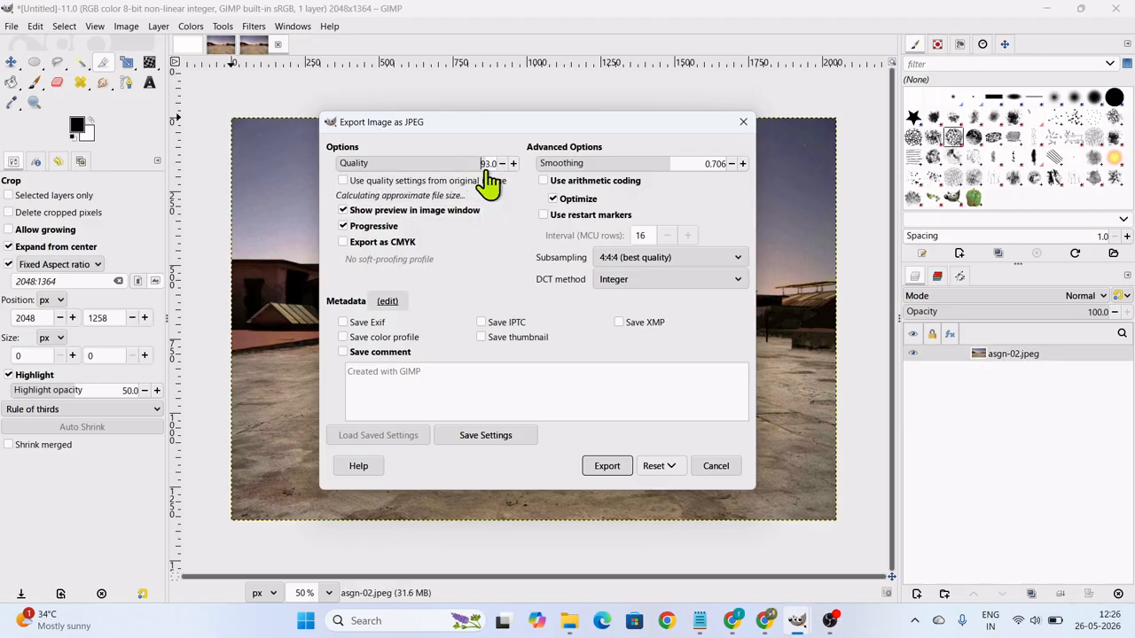
click(493, 165)
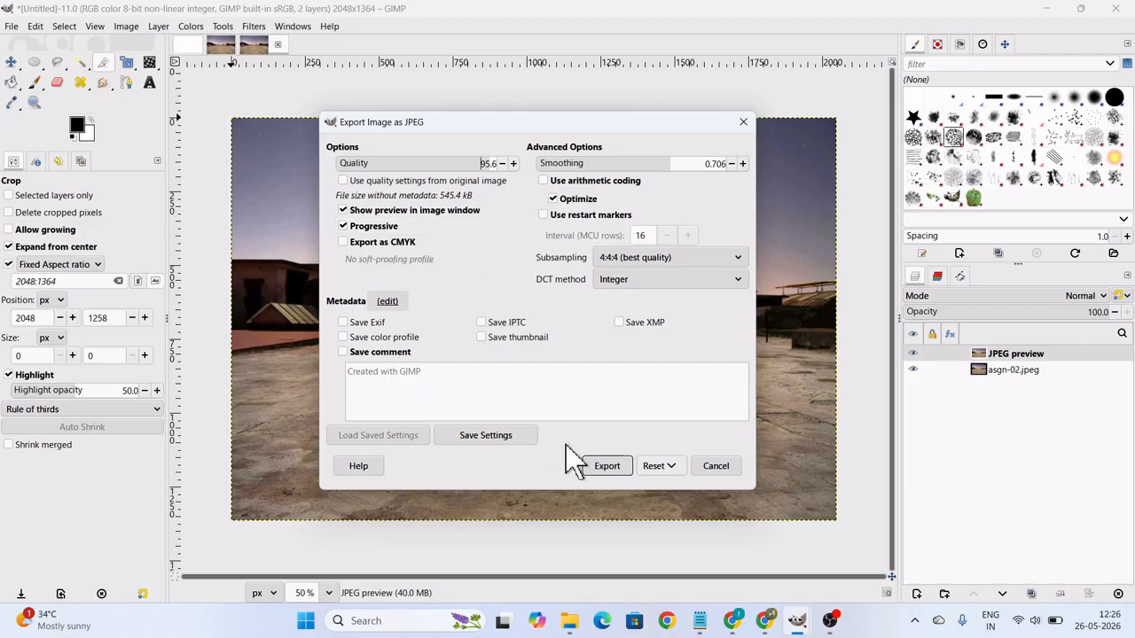
click(614, 464)
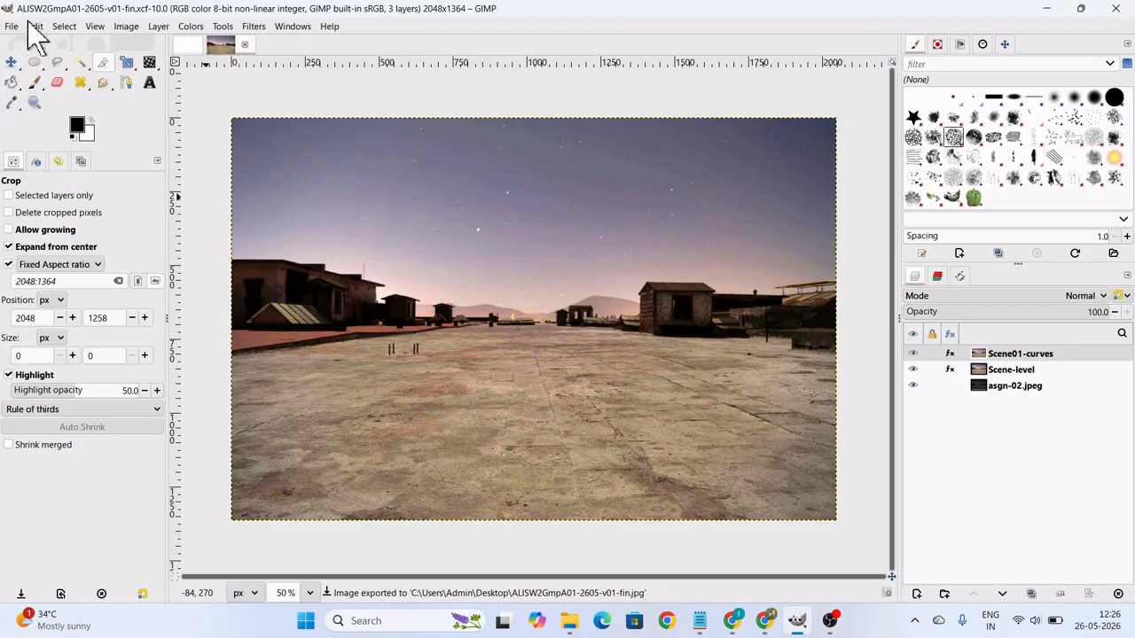
Minimise GIMP, move the exported JPG below the XCF file on the desktop and check its file size in its properties.
click(1046, 8)
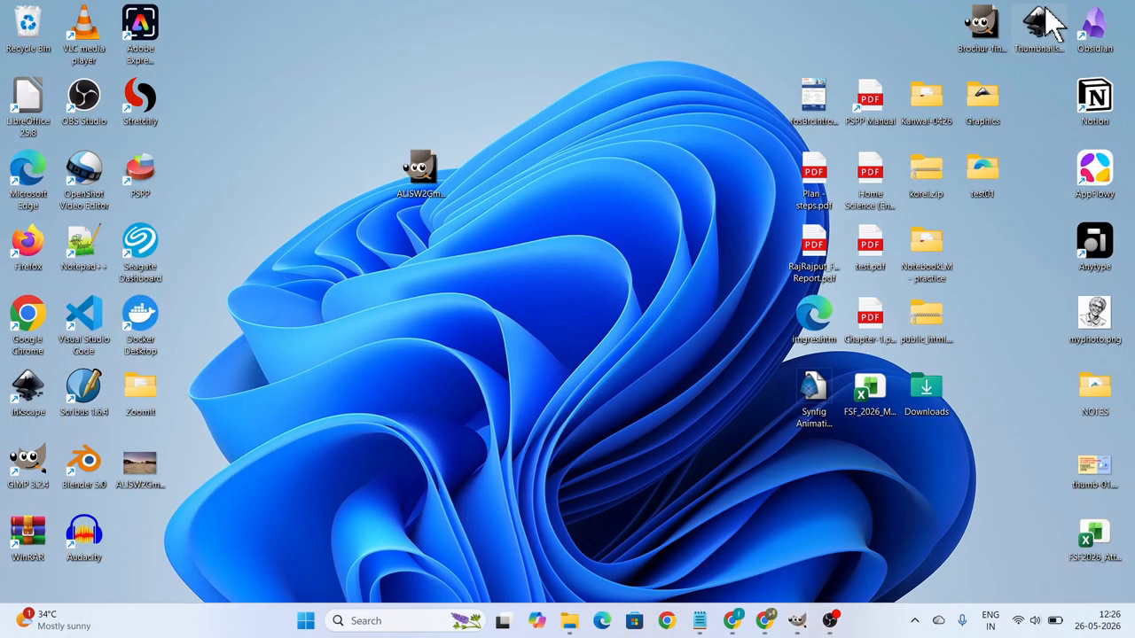
drag(152, 476, 415, 278)
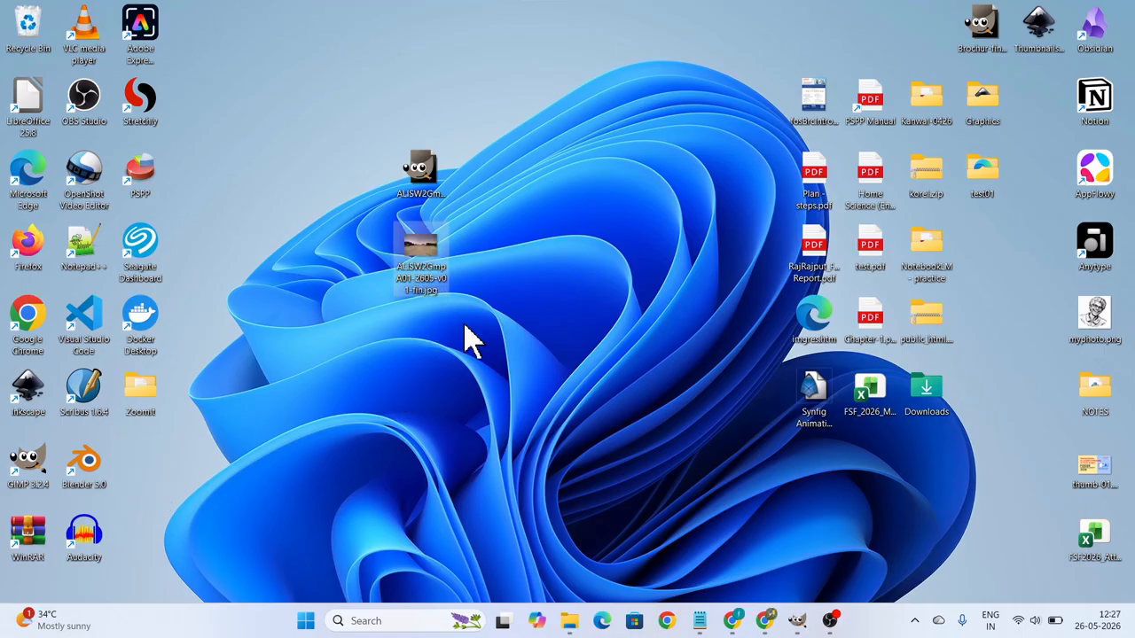
right_click(424, 266)
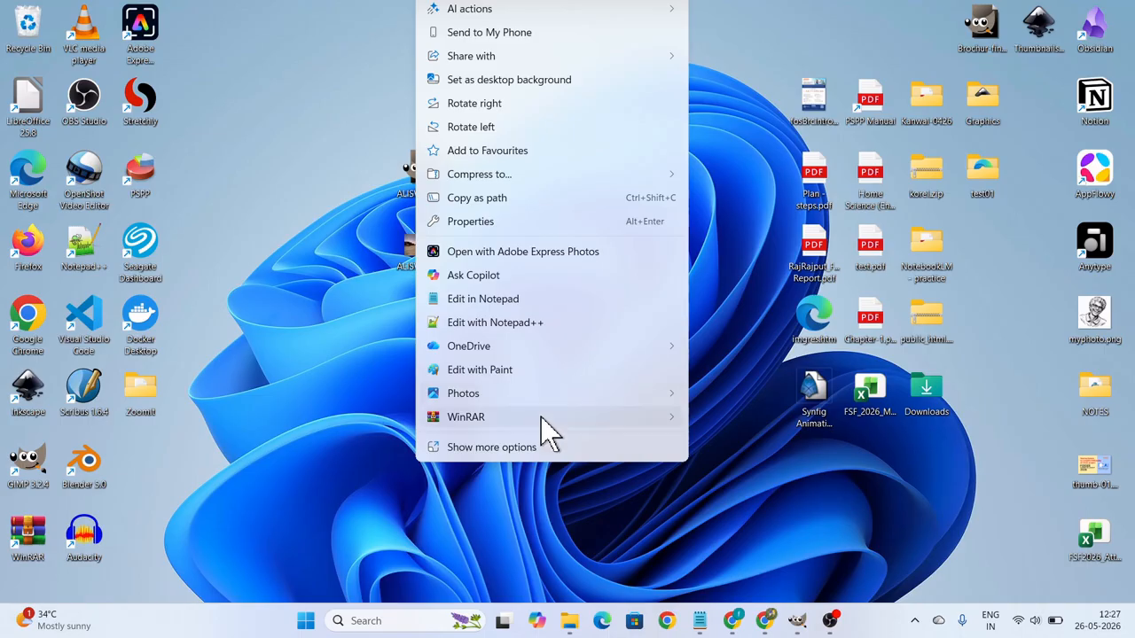
click(488, 222)
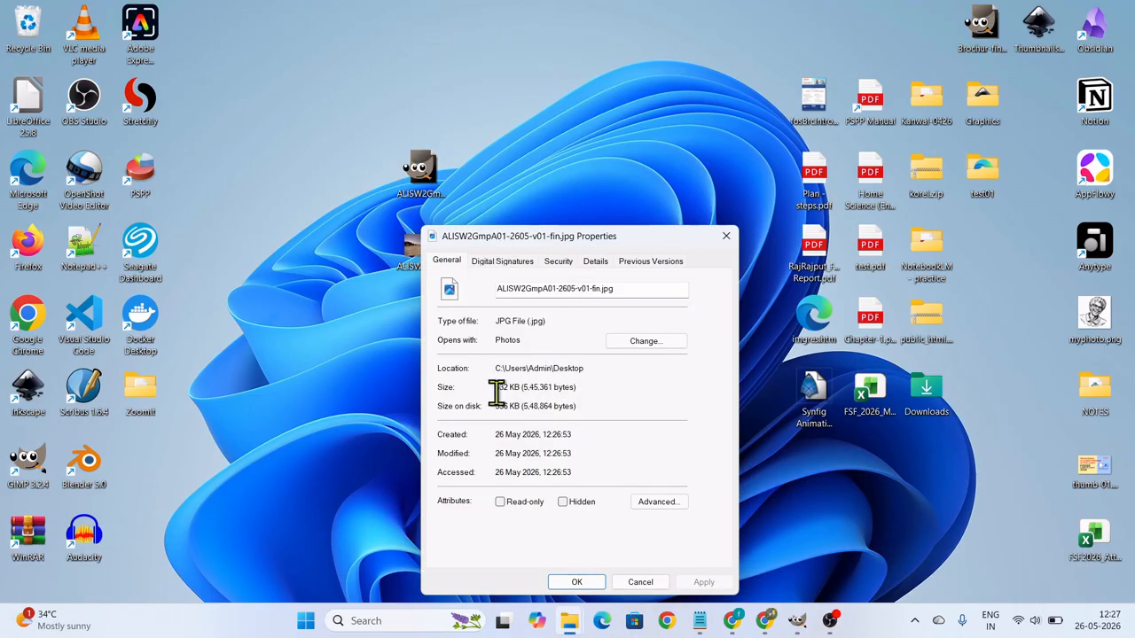
drag(497, 393, 519, 387)
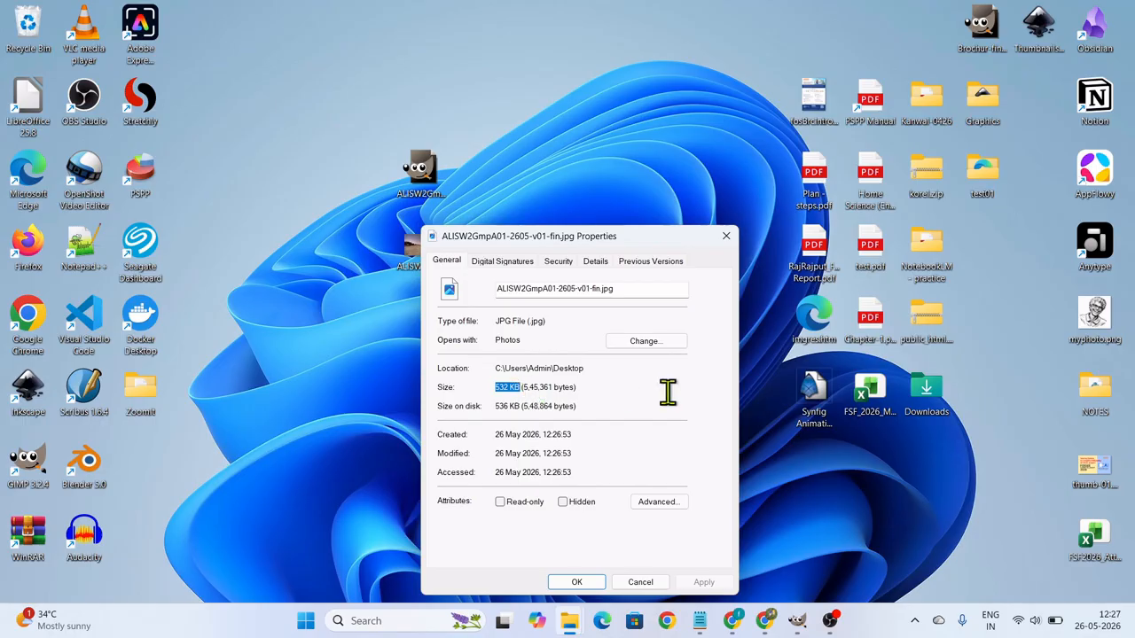
click(727, 235)
drag(506, 353, 391, 115)
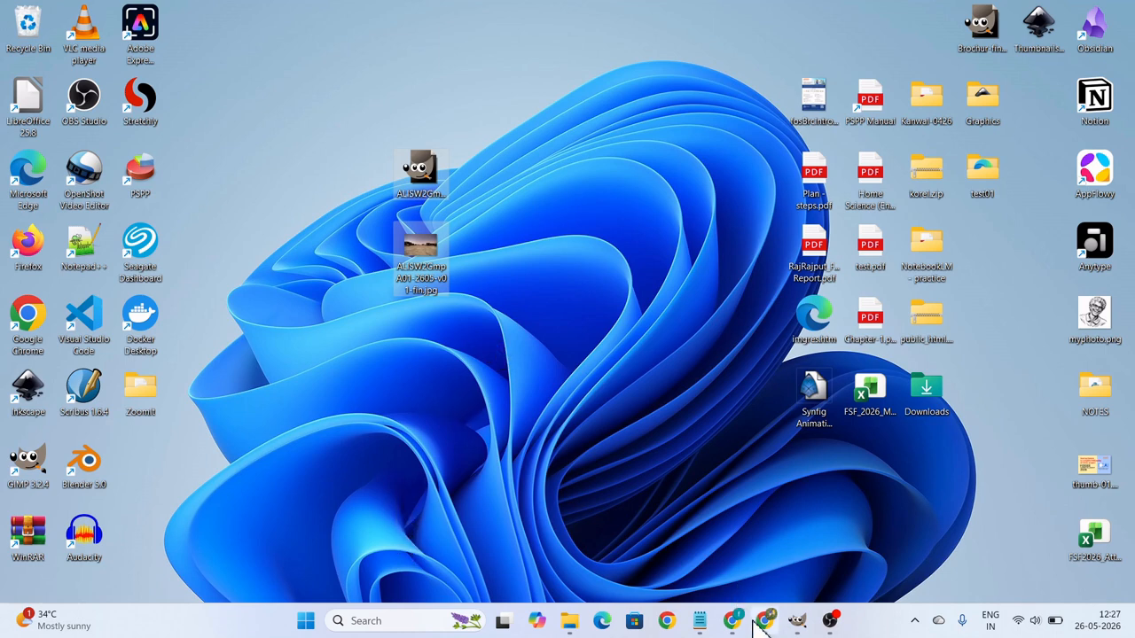
Switch to Chrome, close the FSF2026 file name generator page and go to the Google Meet call in the other Chrome window.
mouse_move(766, 625)
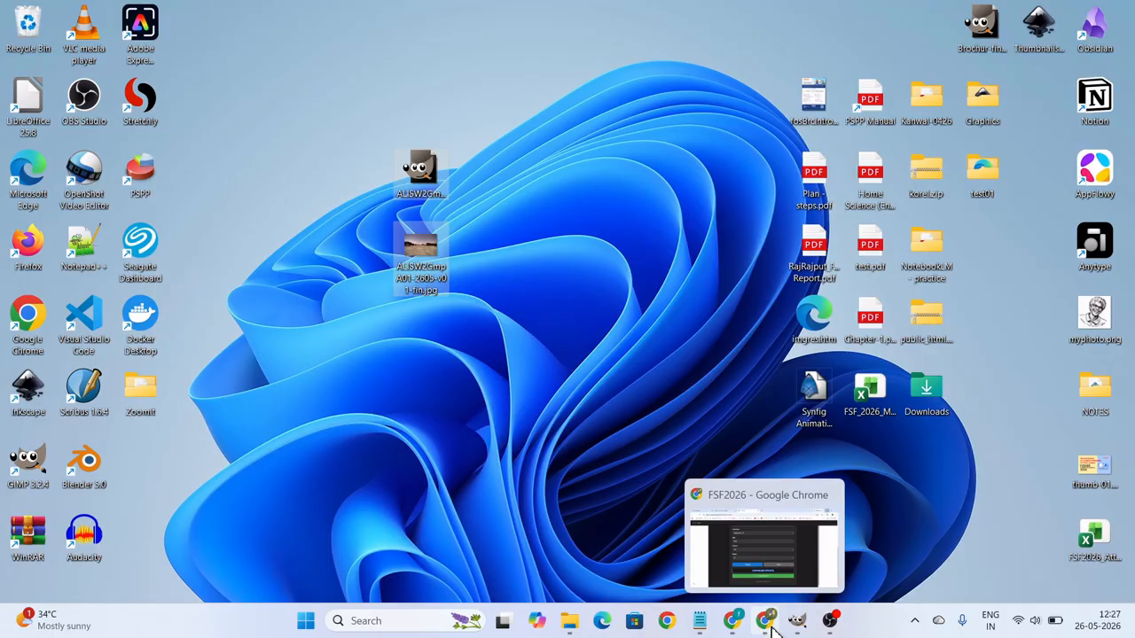
click(784, 554)
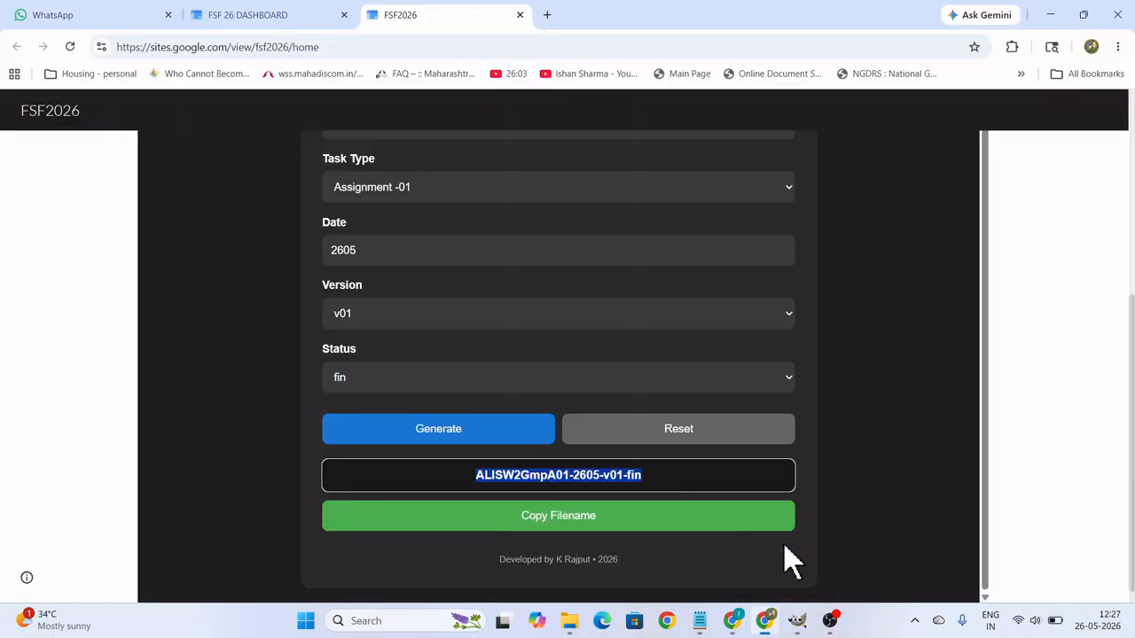
click(520, 15)
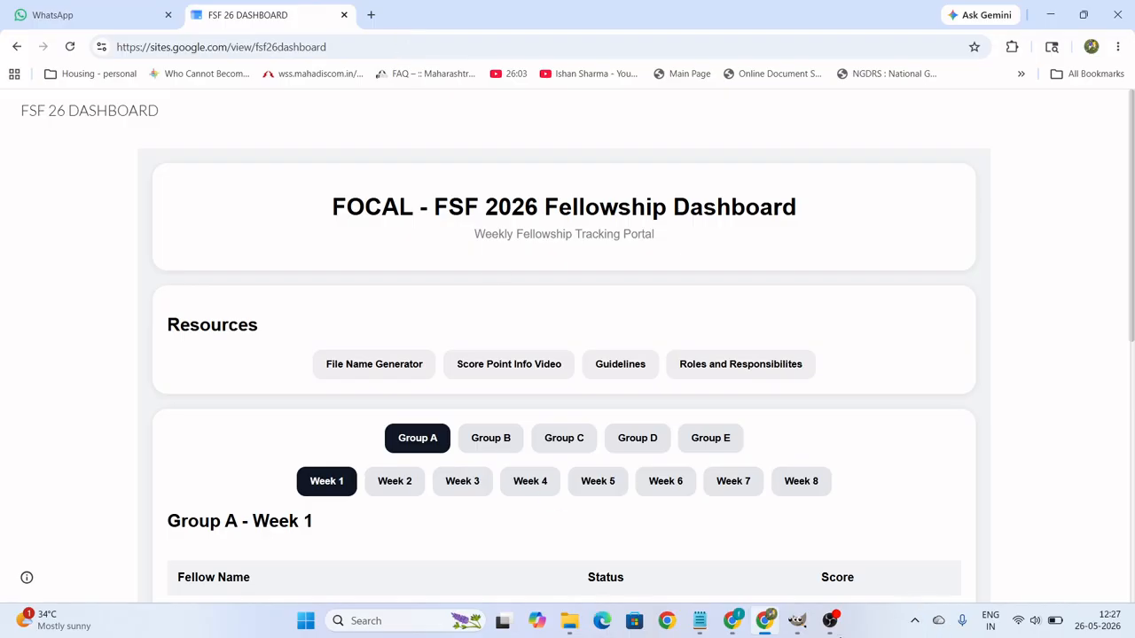
mouse_move(771, 627)
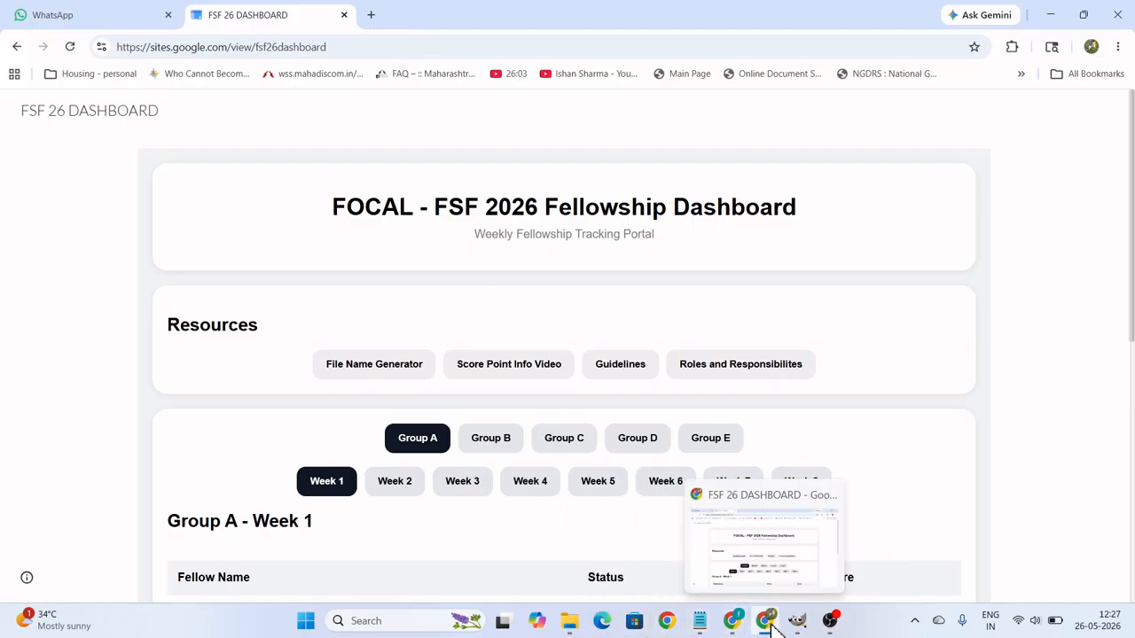
mouse_move(735, 622)
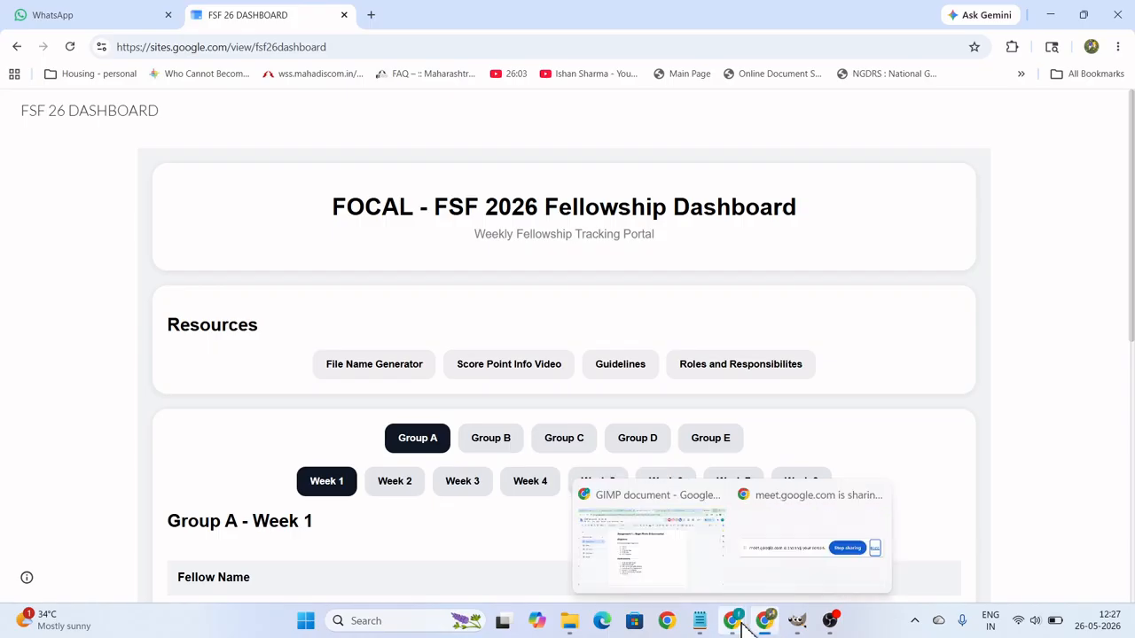
click(709, 567)
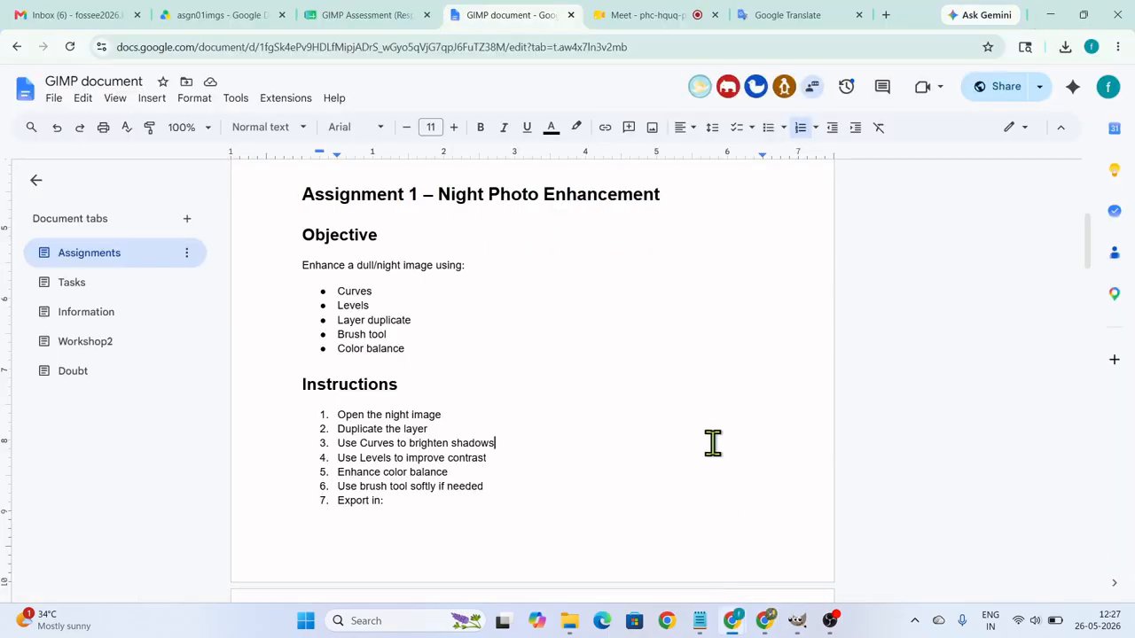
click(647, 18)
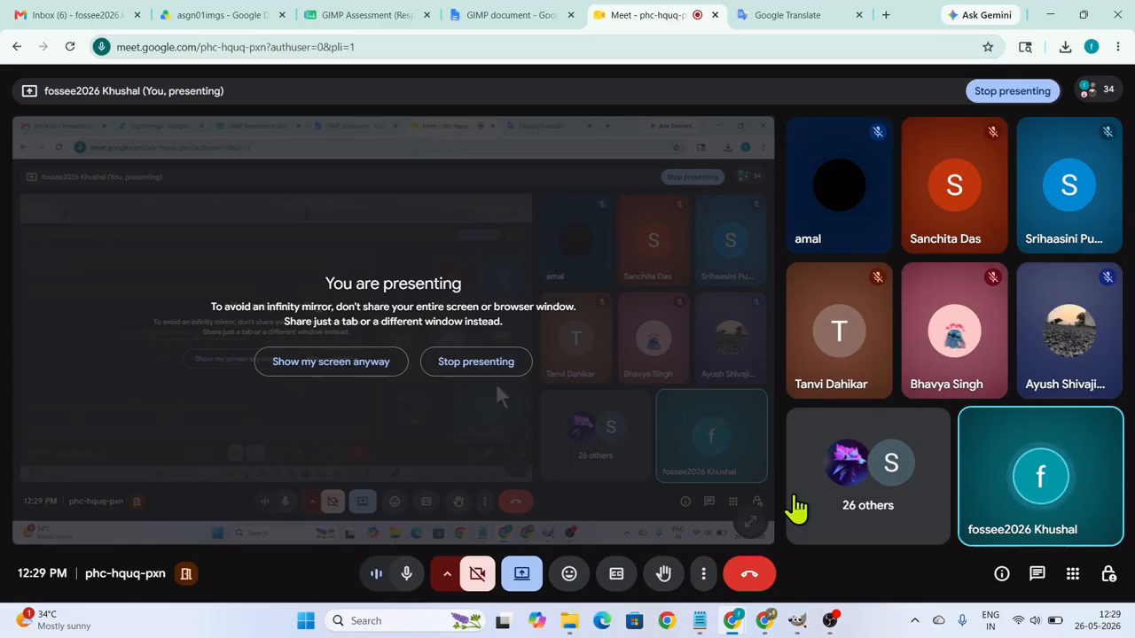
Return to GIMP, open Color Temperature for the Scene01-curves layer and try an intended temperature of 5282.1.
click(800, 619)
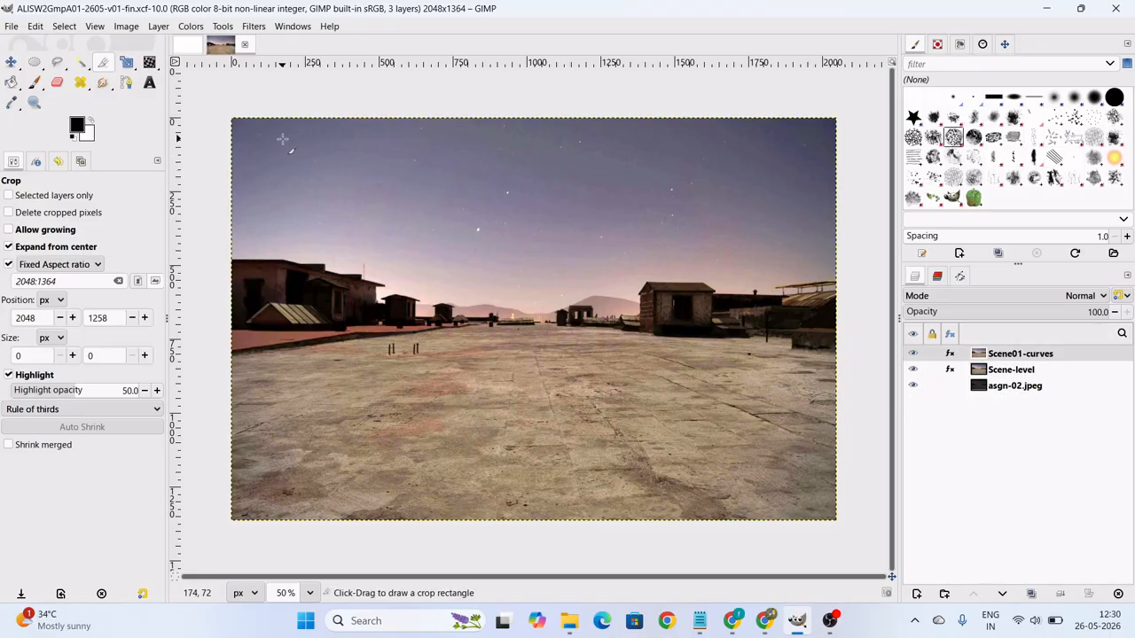
click(195, 27)
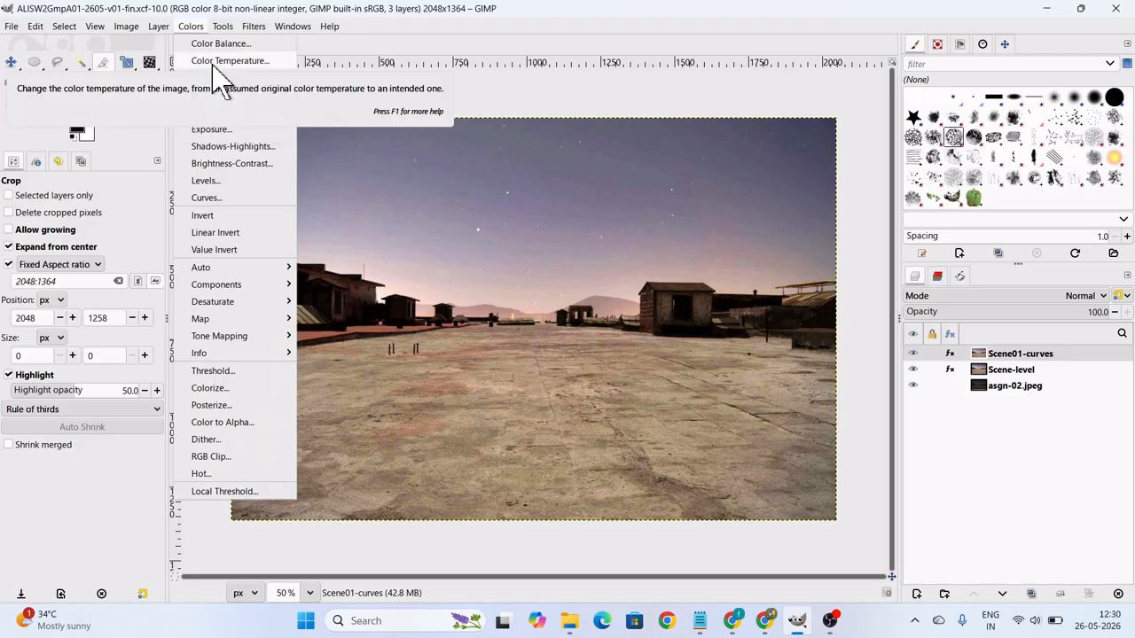
click(217, 61)
drag(303, 207, 739, 145)
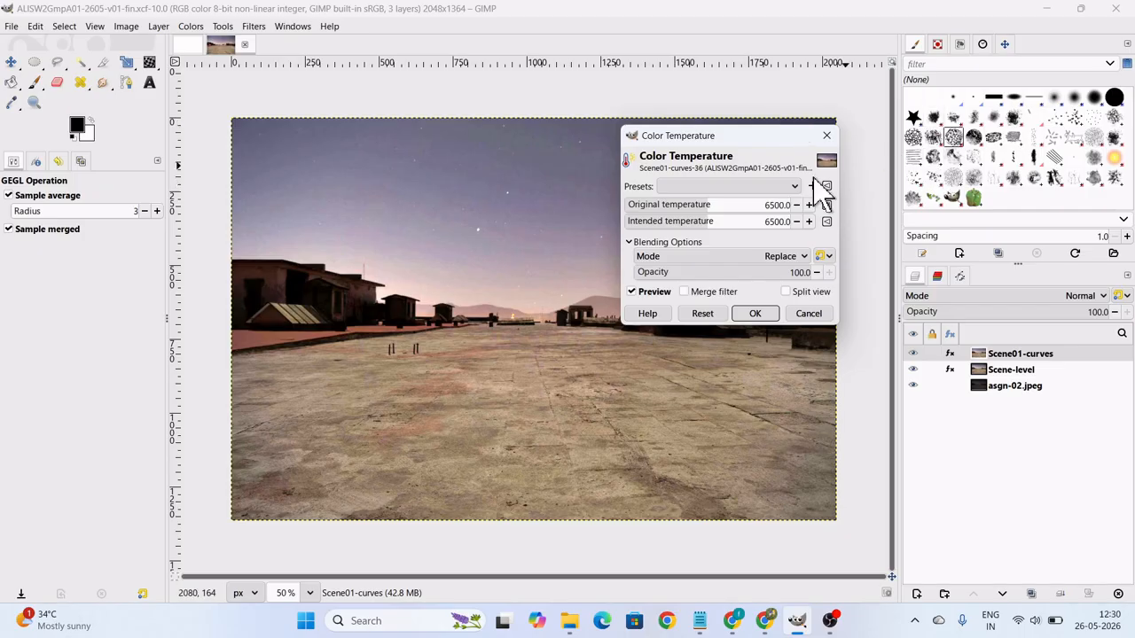
drag(710, 141, 685, 183)
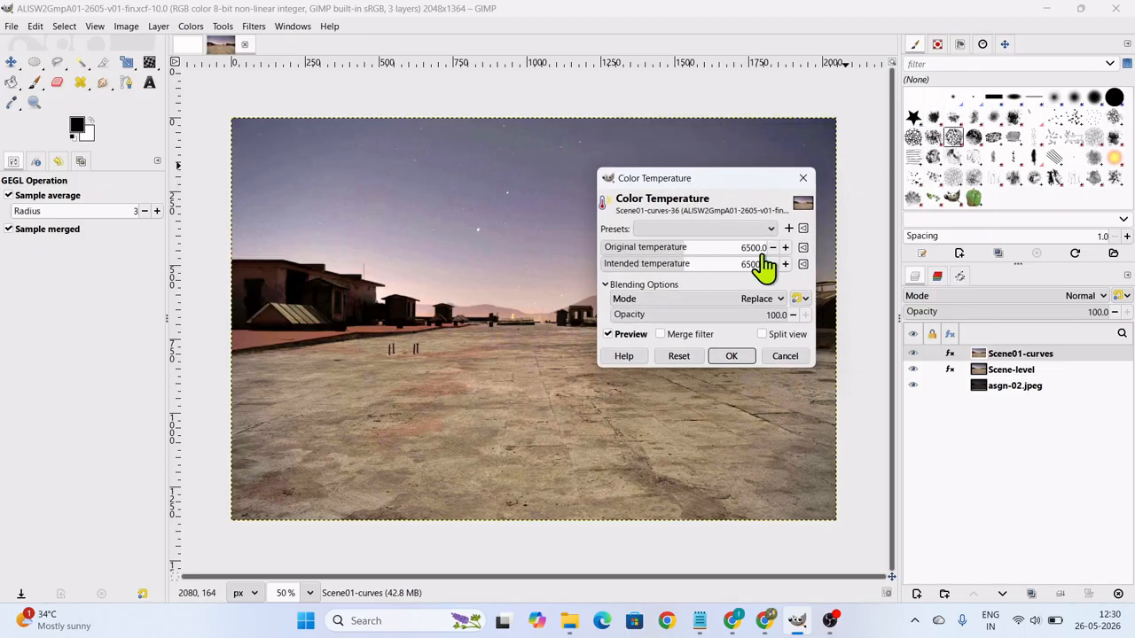
click(669, 265)
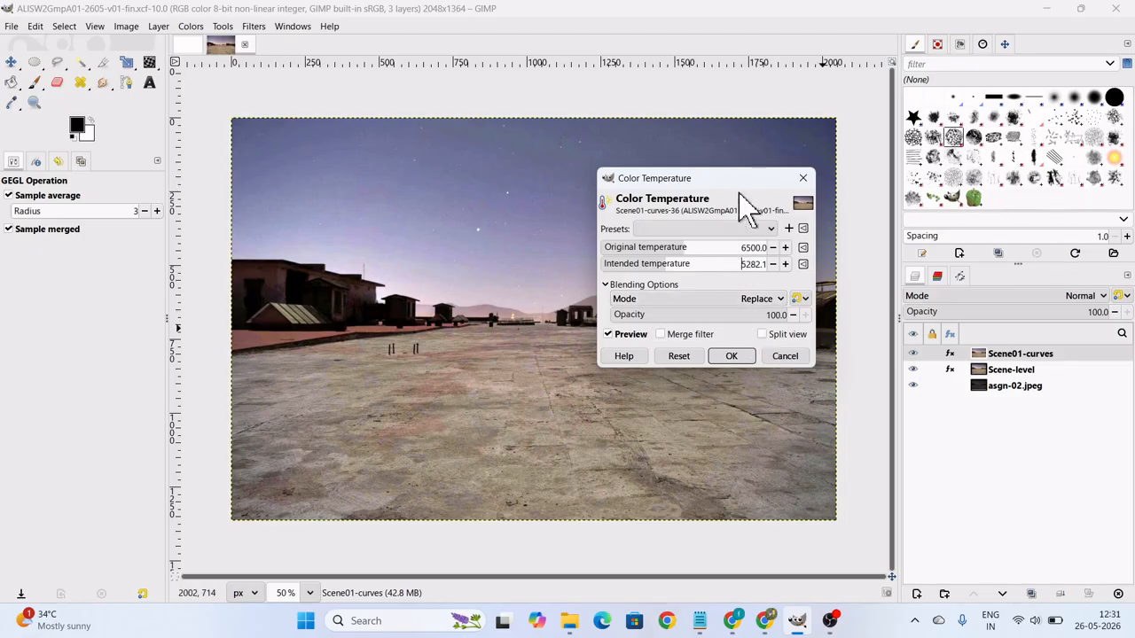
Compare intended temperatures in split view, trying 3789.3, and apply Color Temperature with an intended temperature of 9525.0.
drag(743, 188, 233, 280)
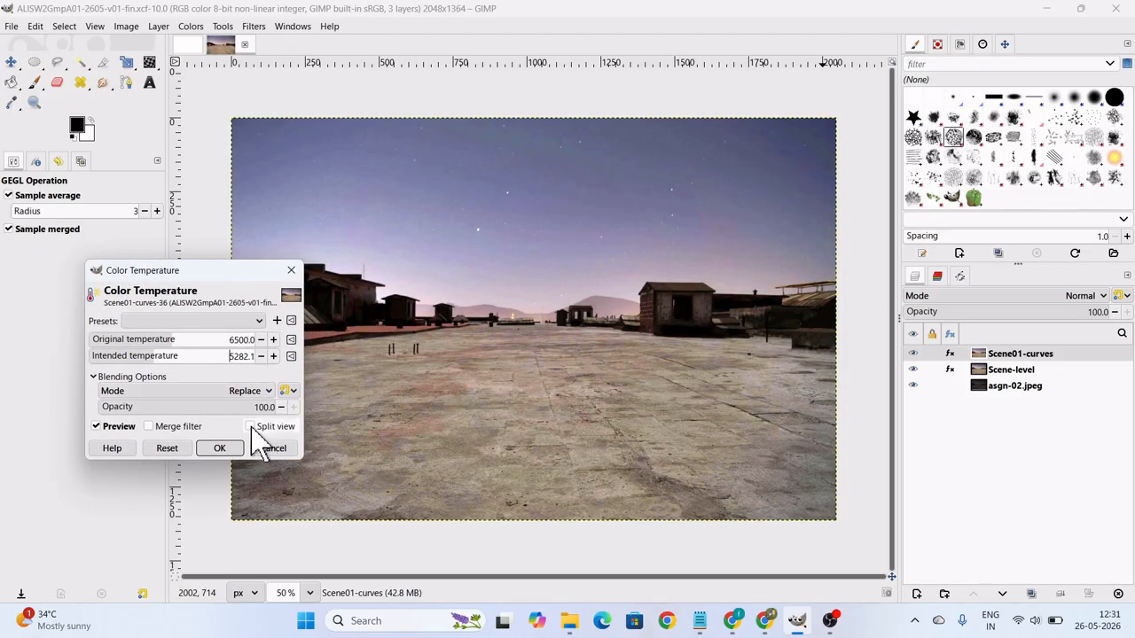
click(251, 426)
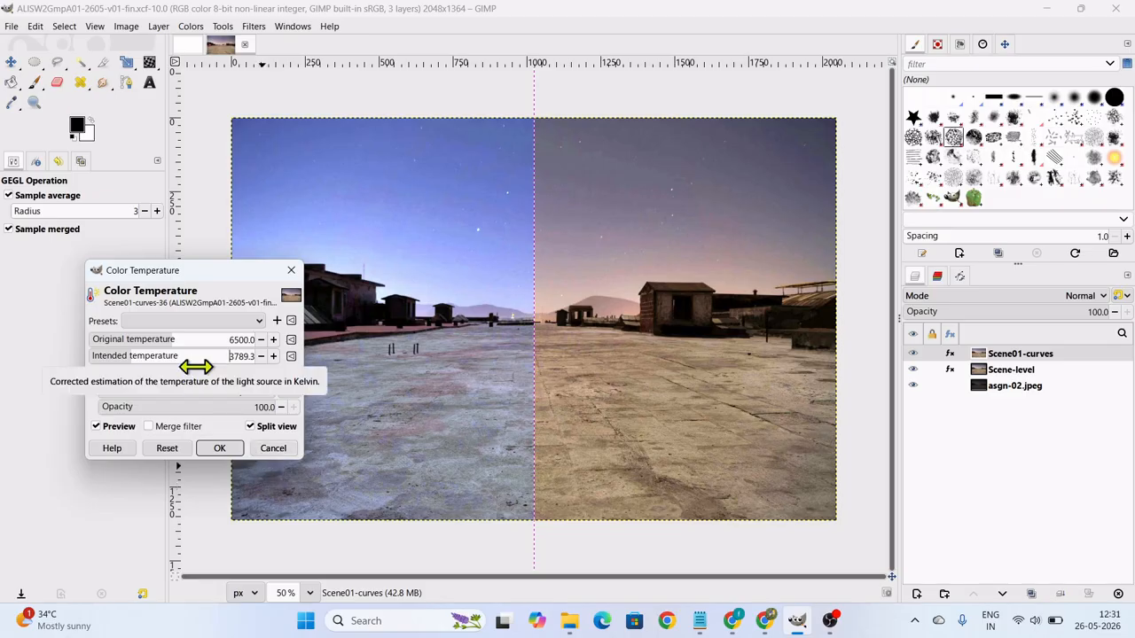
drag(198, 363, 220, 364)
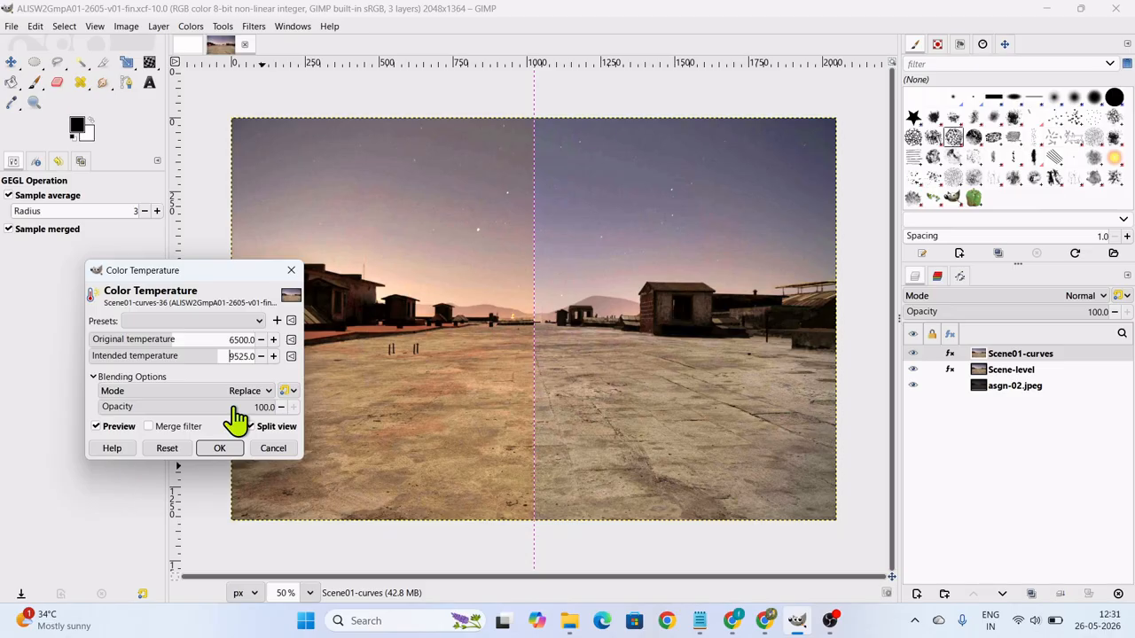
click(219, 448)
key(shift+c)
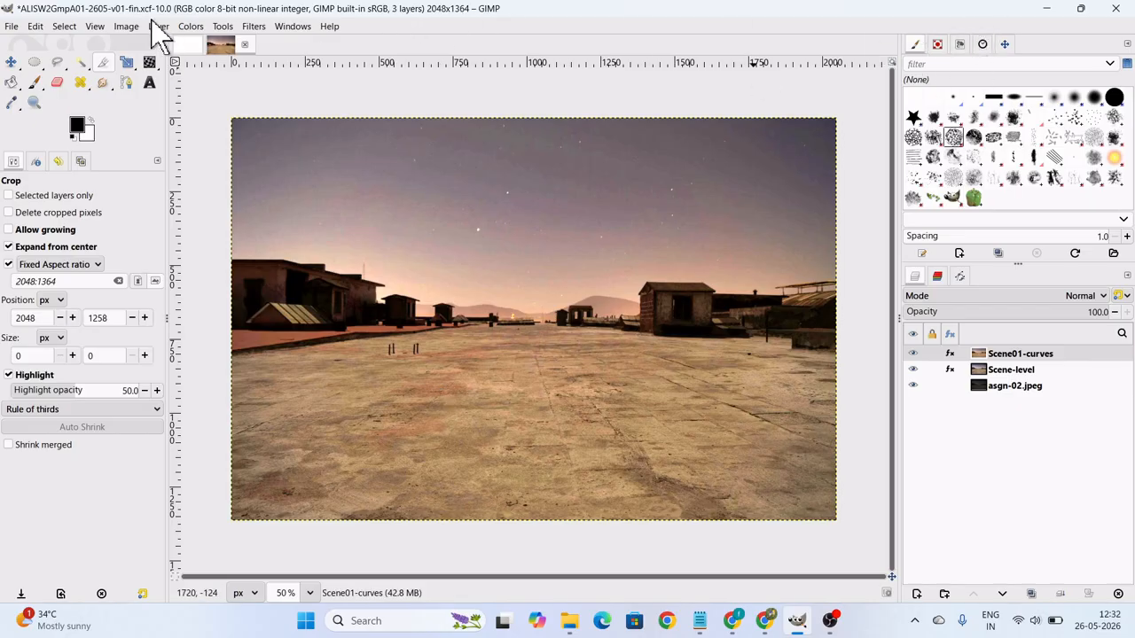
Open Color Balance for the Scene01-curves layer and move its dialog over the sky of the image.
click(198, 26)
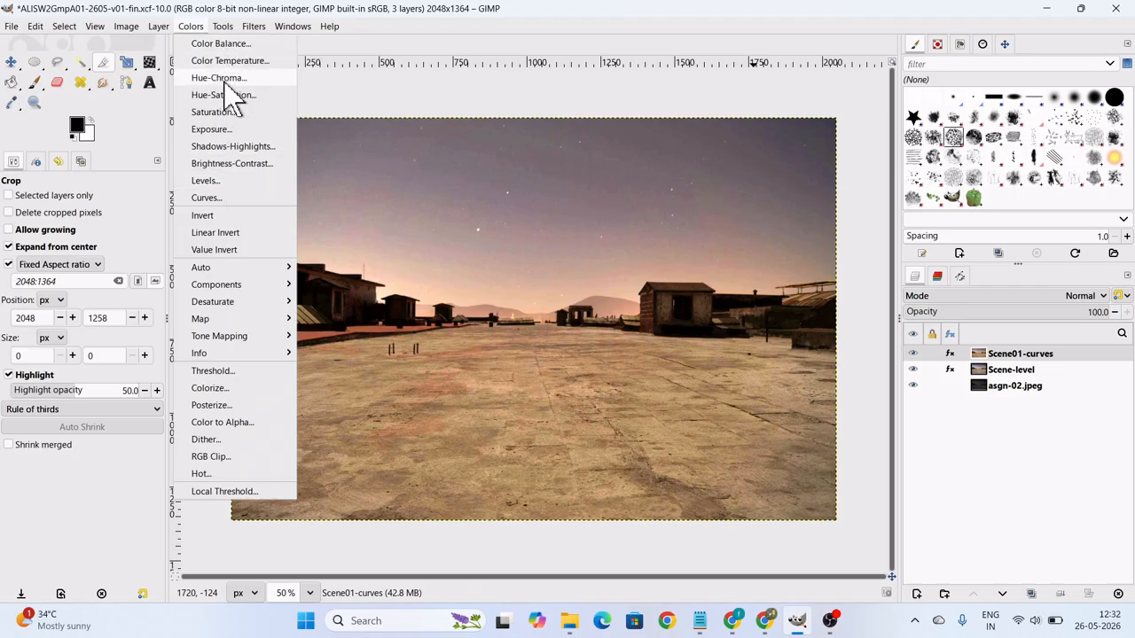
click(223, 44)
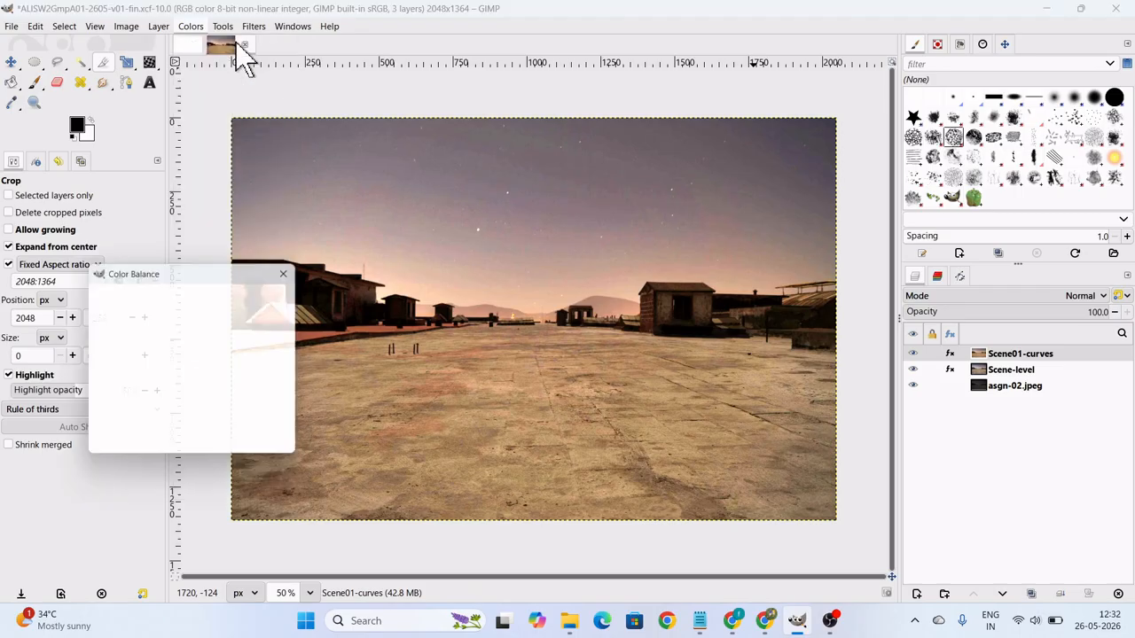
drag(235, 275, 745, 126)
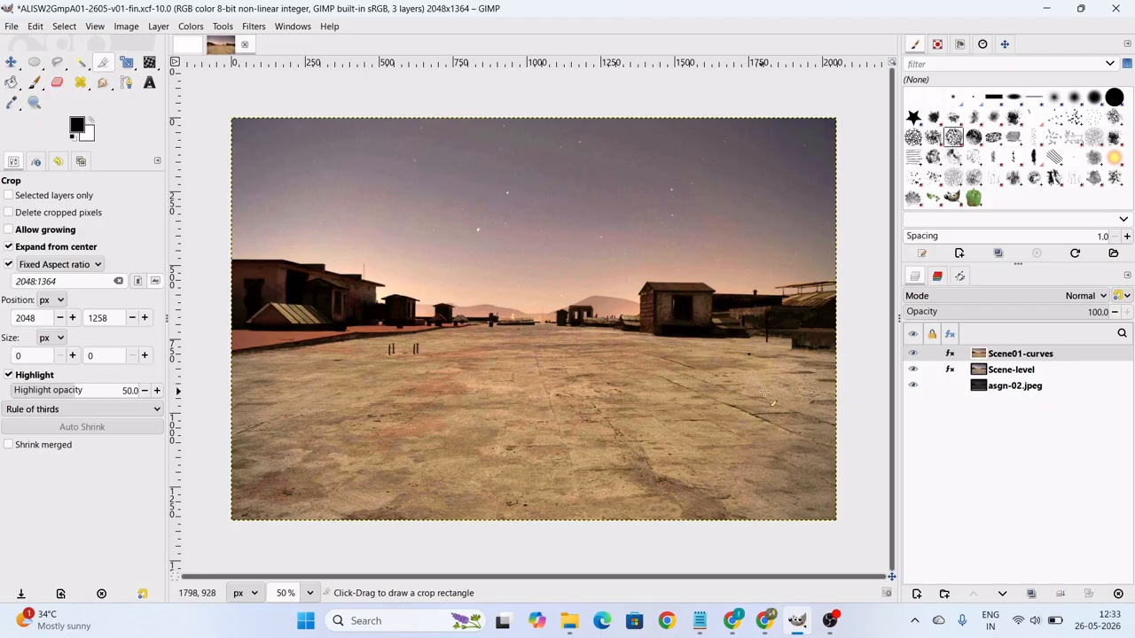
Hide the Scene-level layer and duplicate the original asgn-02.jpeg layer.
shift+click(913, 379)
click(981, 387)
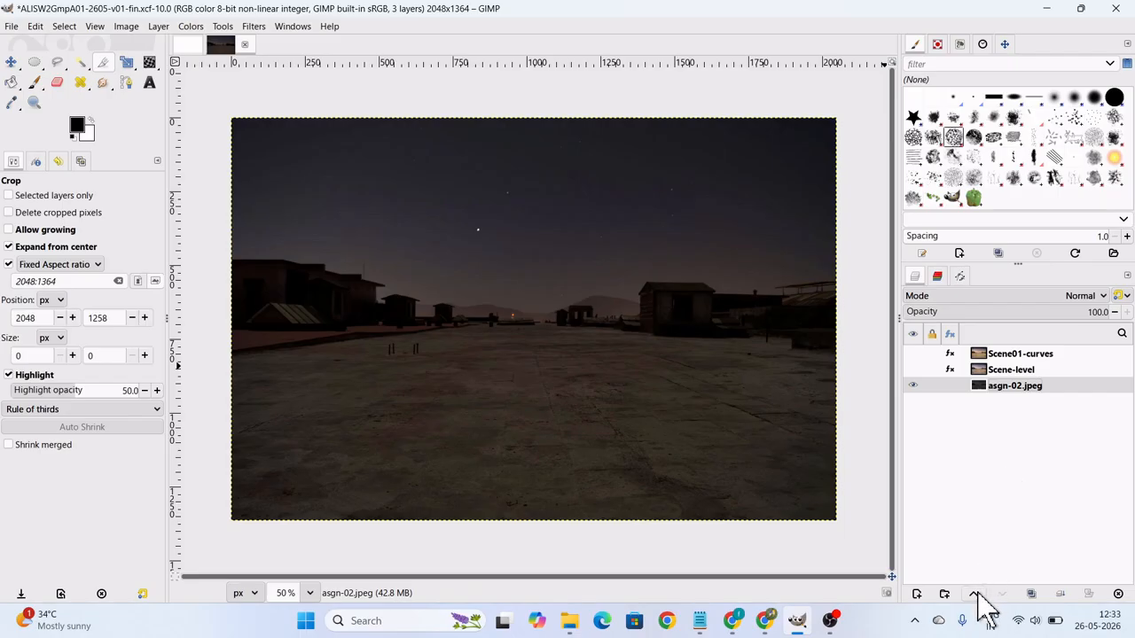
right_click(1002, 390)
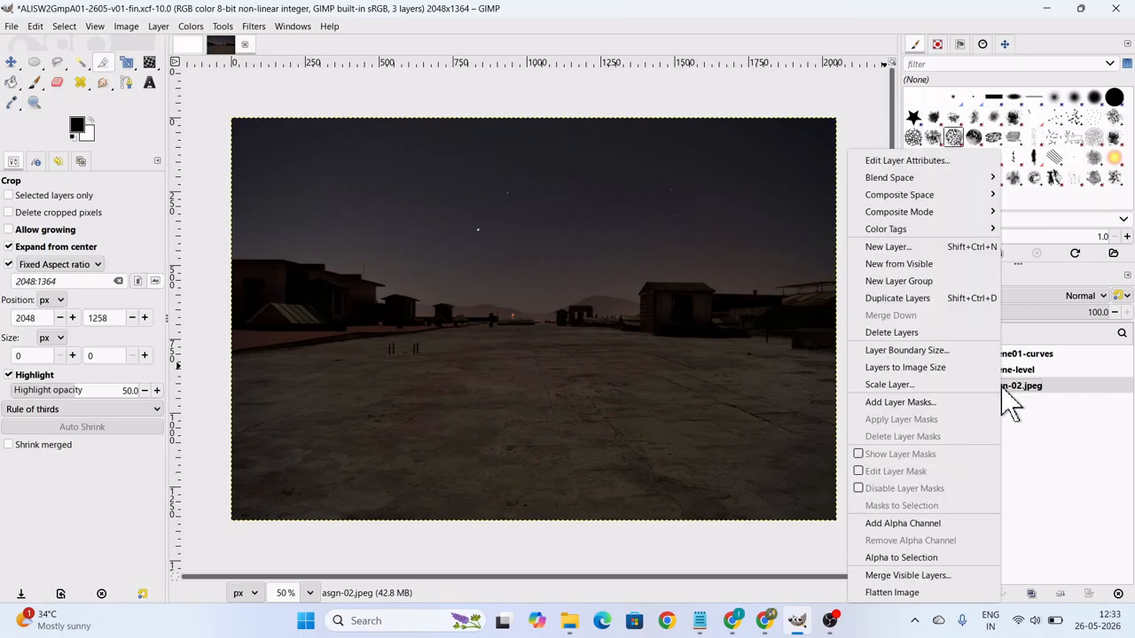
click(928, 300)
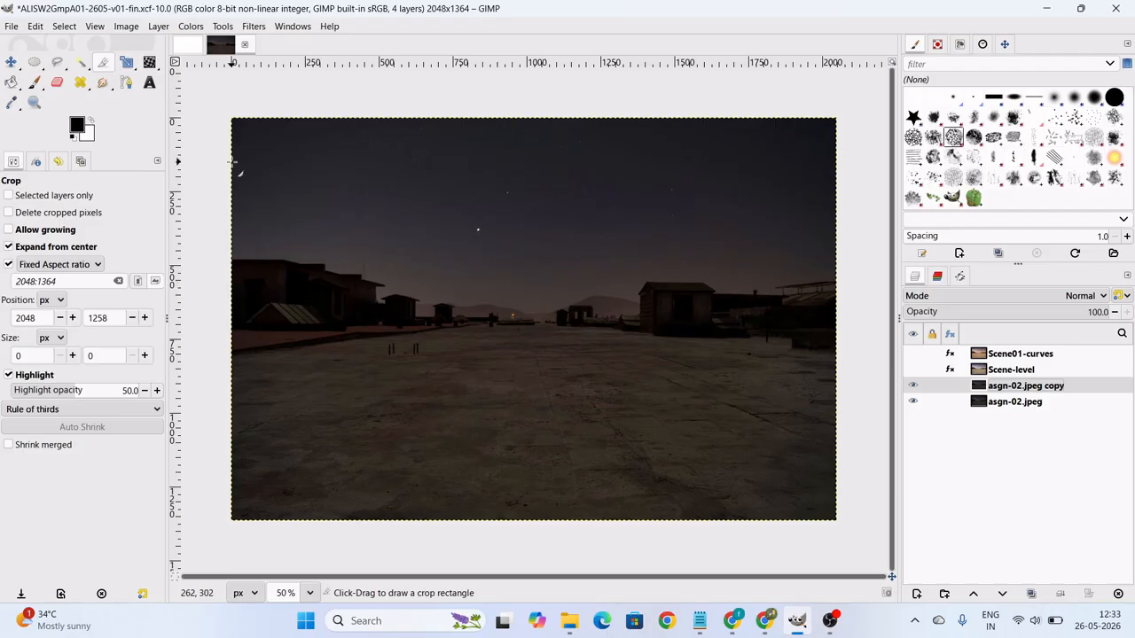
Try a Color Balance on the asgn-02.jpeg copy layer with the shadows' Magenta–Green level at 24.0, and cancel it.
click(190, 25)
click(217, 44)
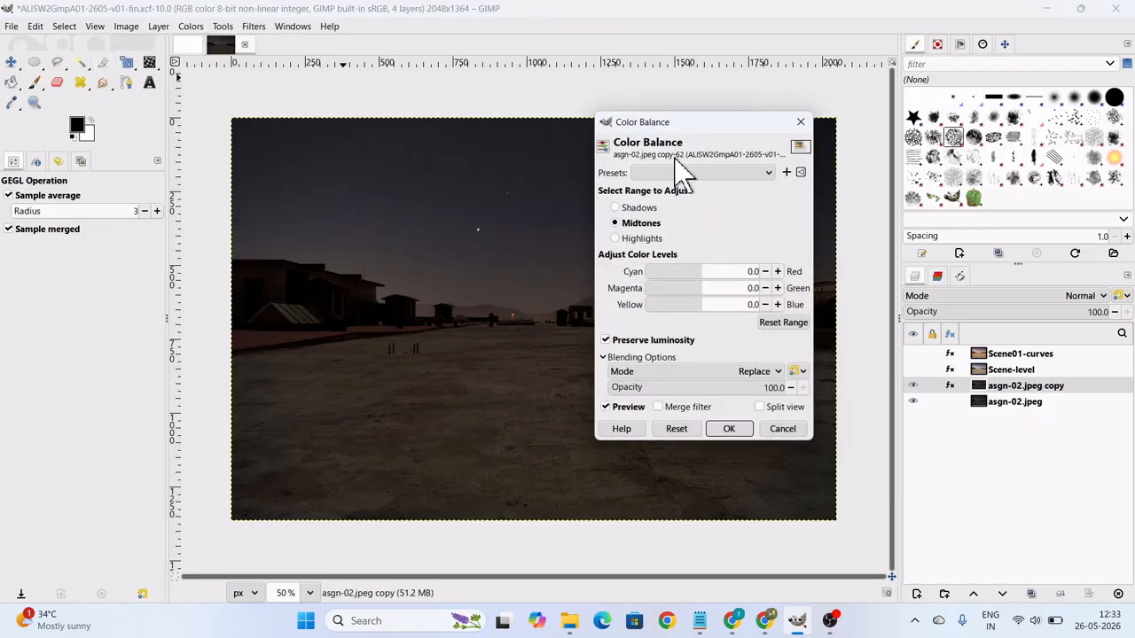
drag(688, 124, 720, 186)
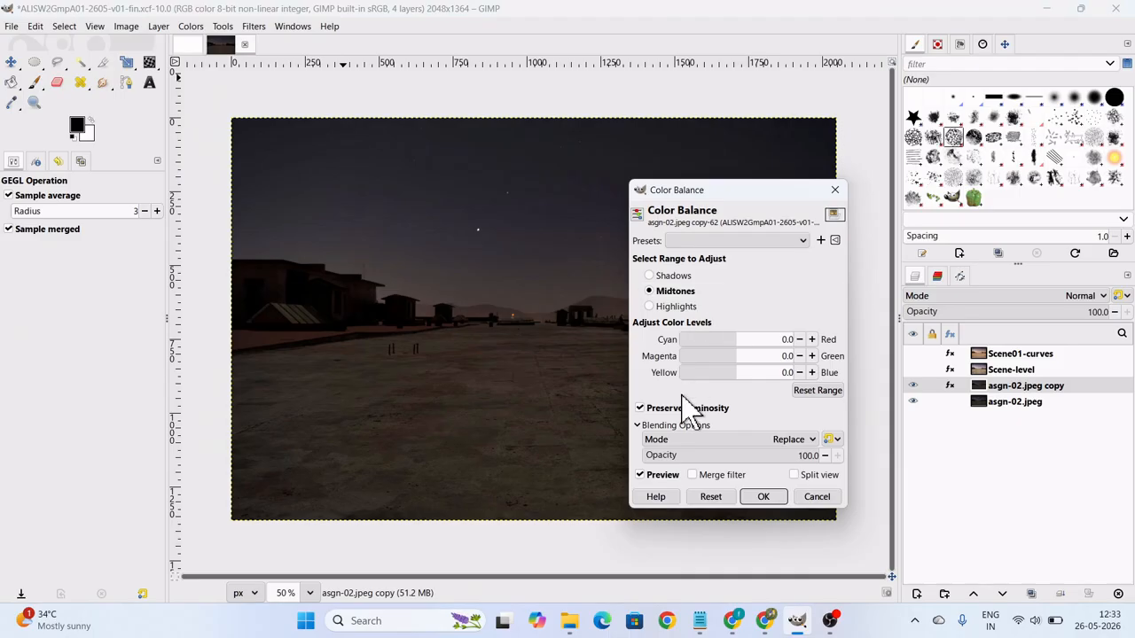
click(653, 278)
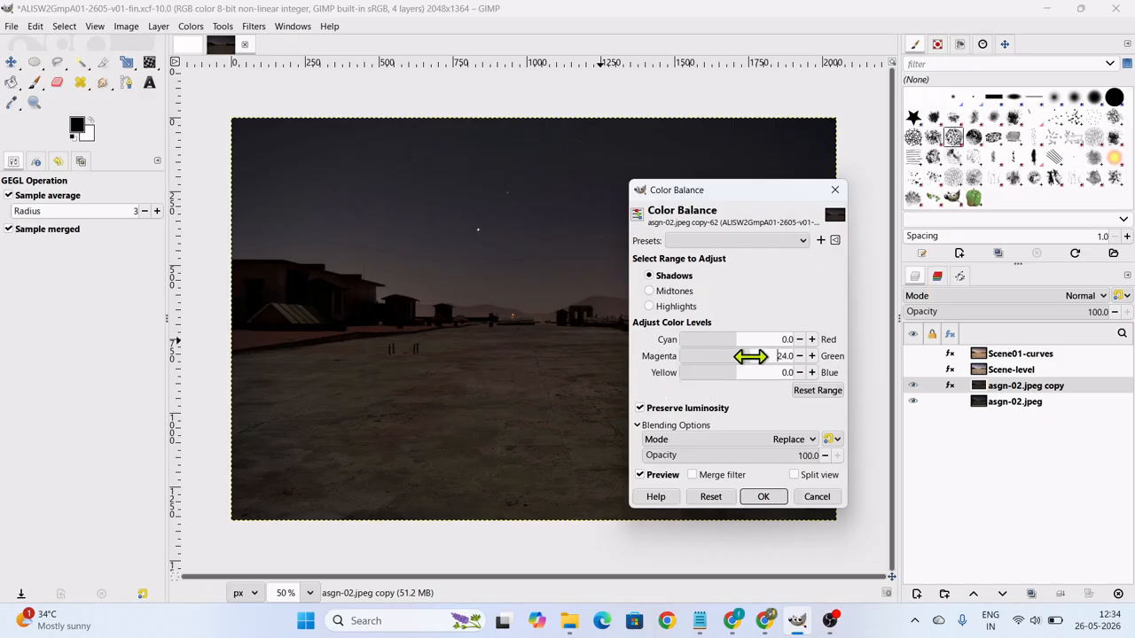
click(751, 356)
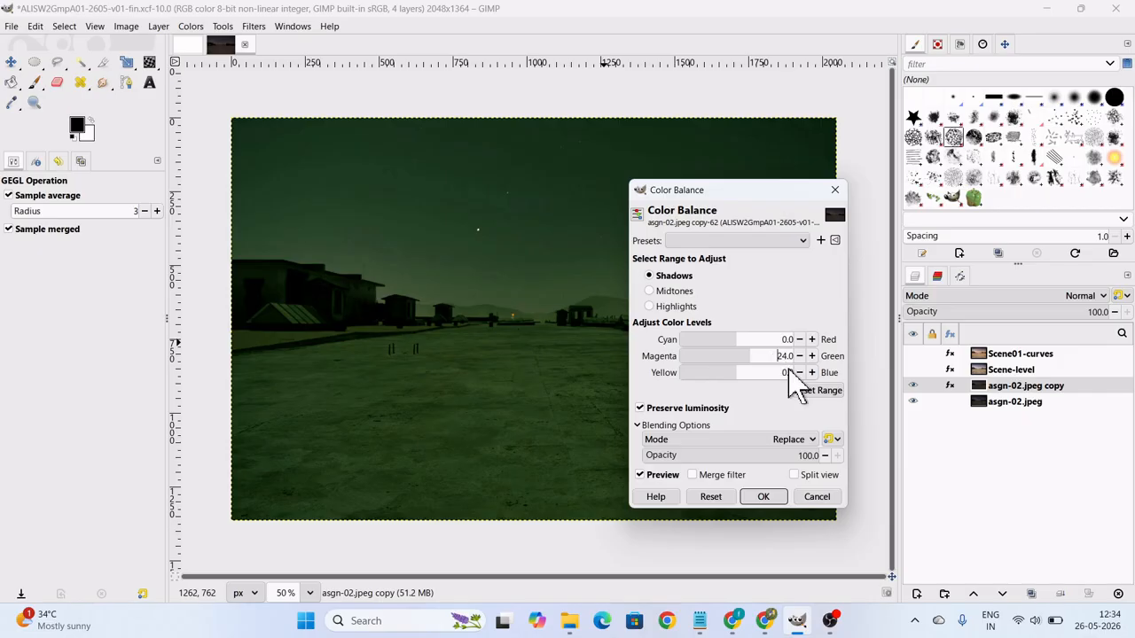
click(816, 496)
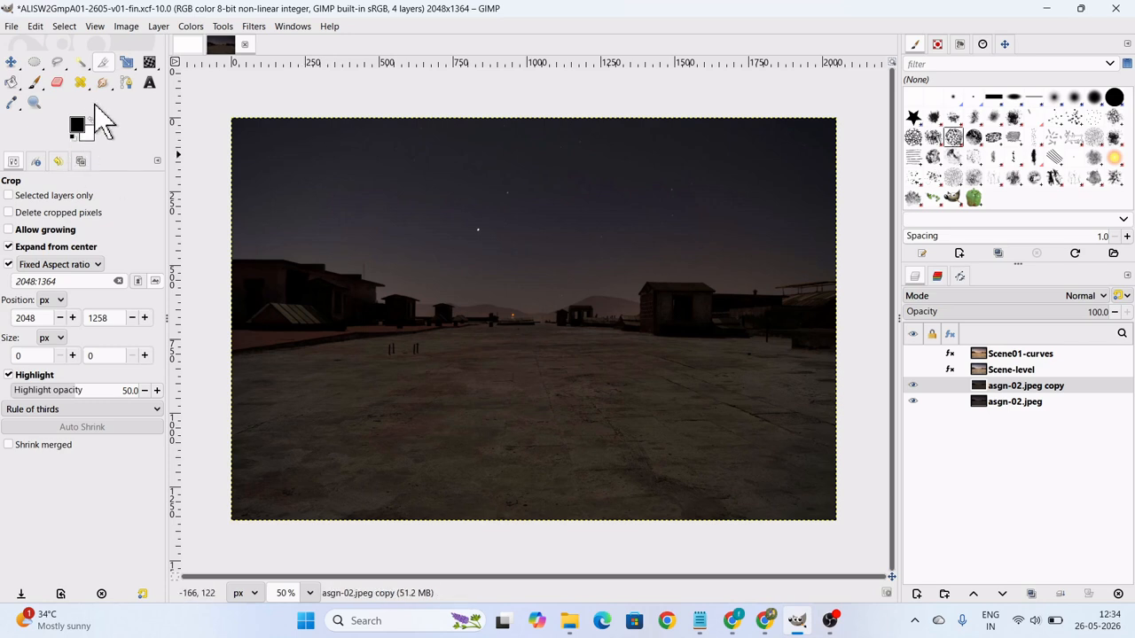
right_click(33, 64)
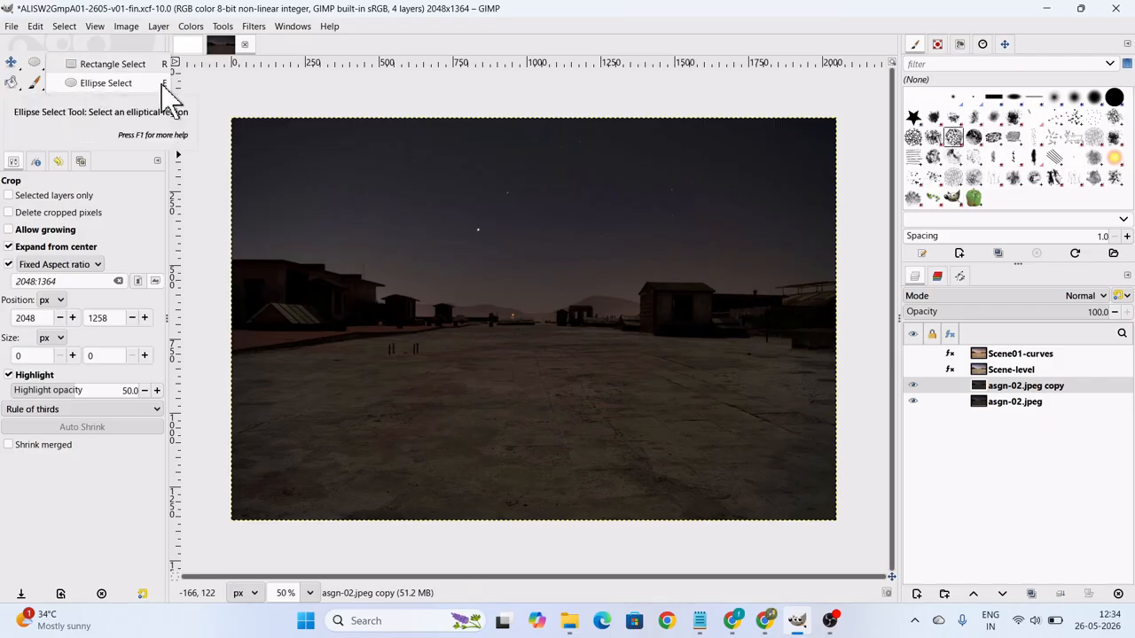
click(497, 37)
mouse_move(739, 622)
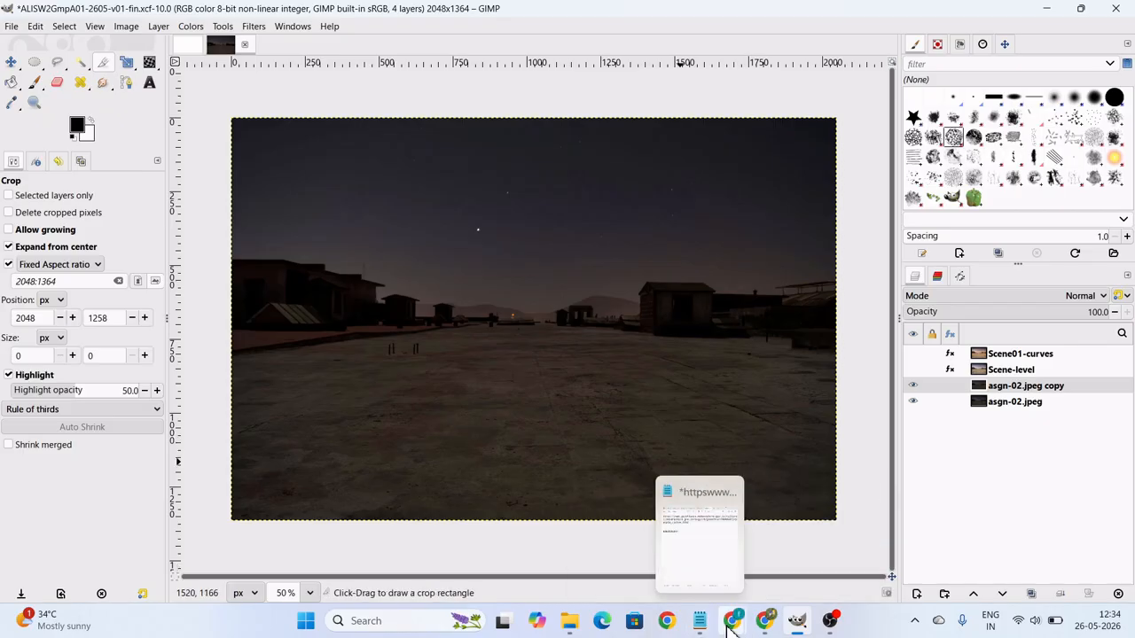
Switch to the Chrome window with the Google Meet call and open the GIMP Assessment (Responses) spreadsheet.
click(717, 556)
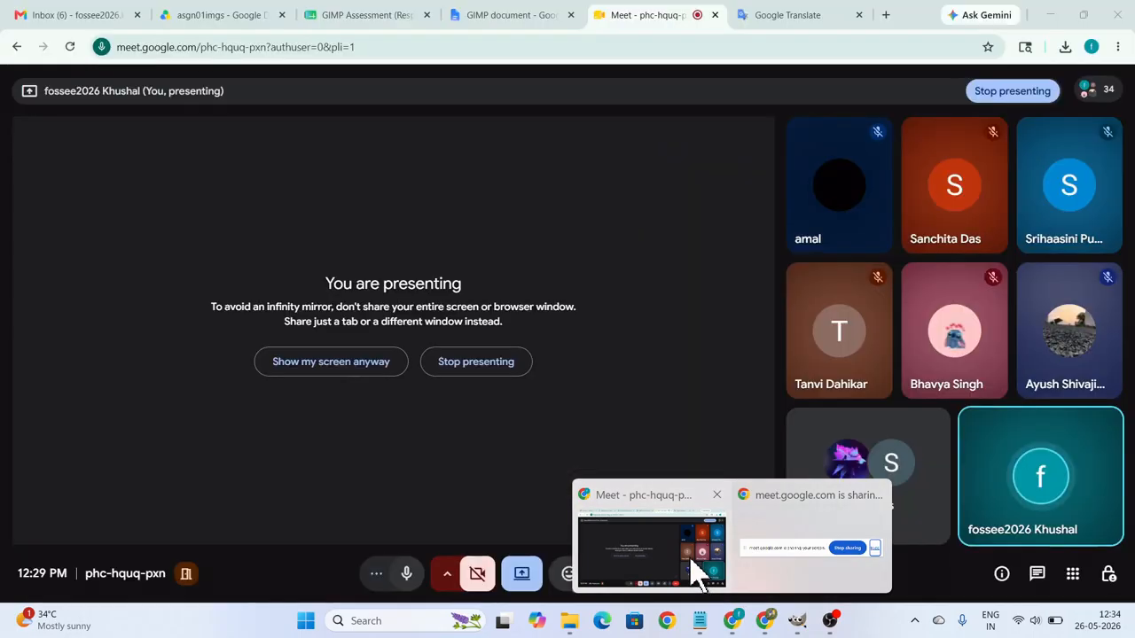
click(700, 571)
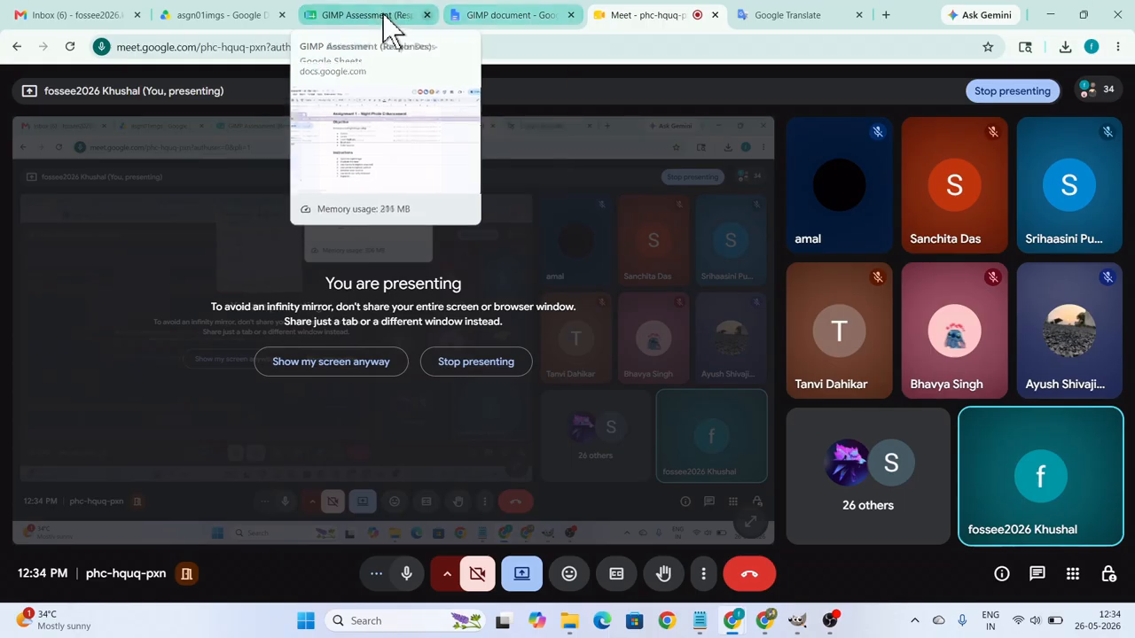
click(293, 17)
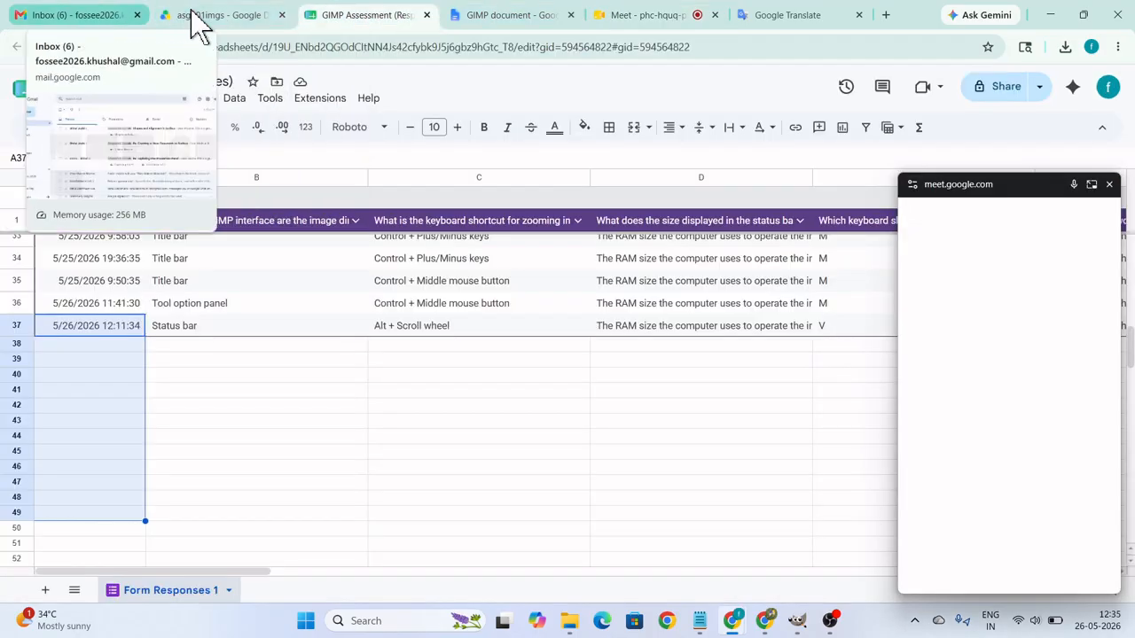
click(413, 451)
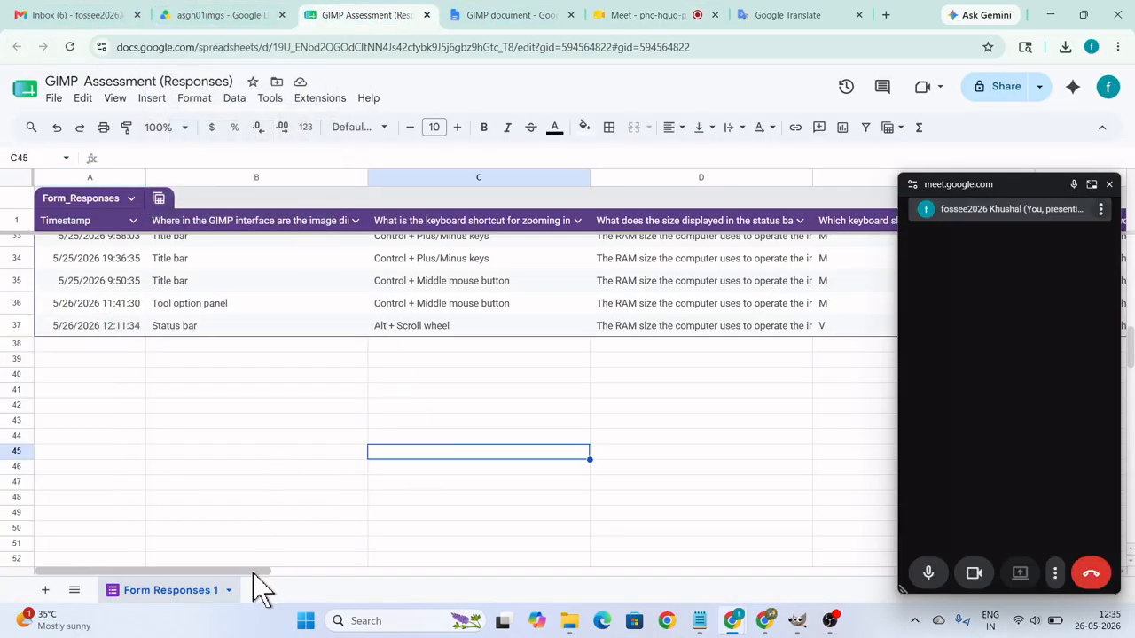
Close the floating Meet window and examine the Score column of the form responses.
drag(251, 574, 395, 574)
drag(567, 577, 1084, 210)
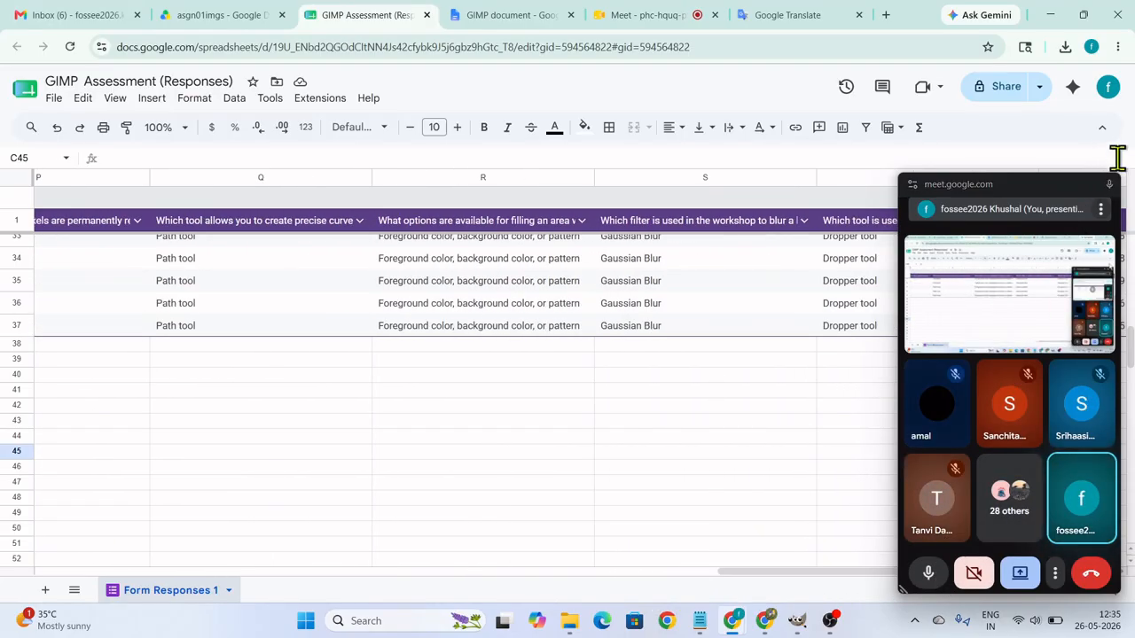
click(1108, 185)
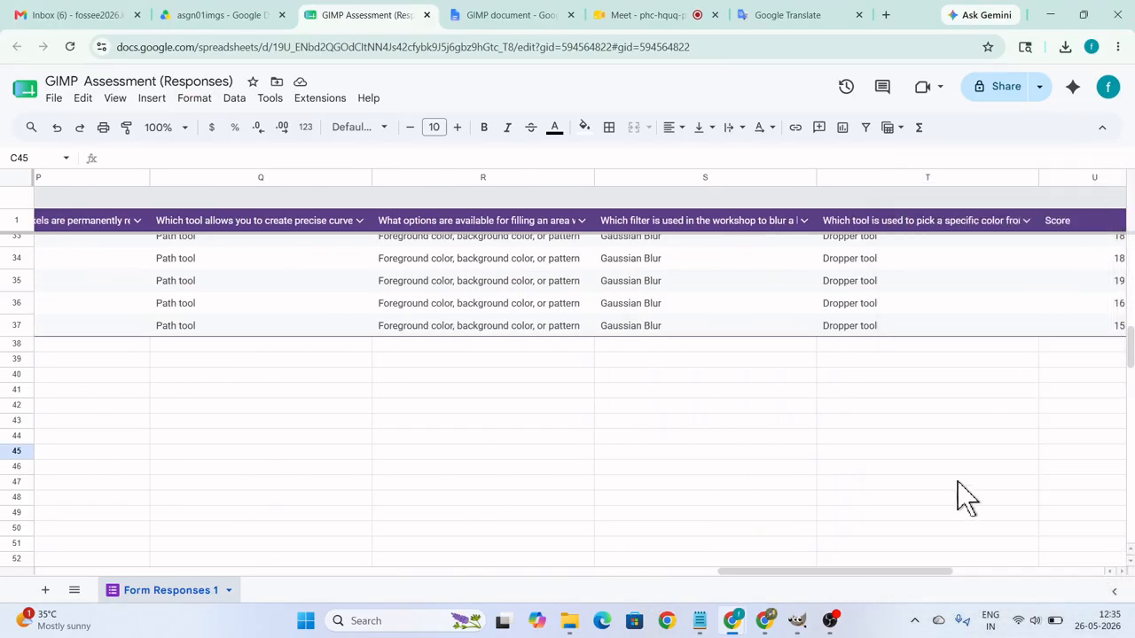
drag(993, 571, 1083, 568)
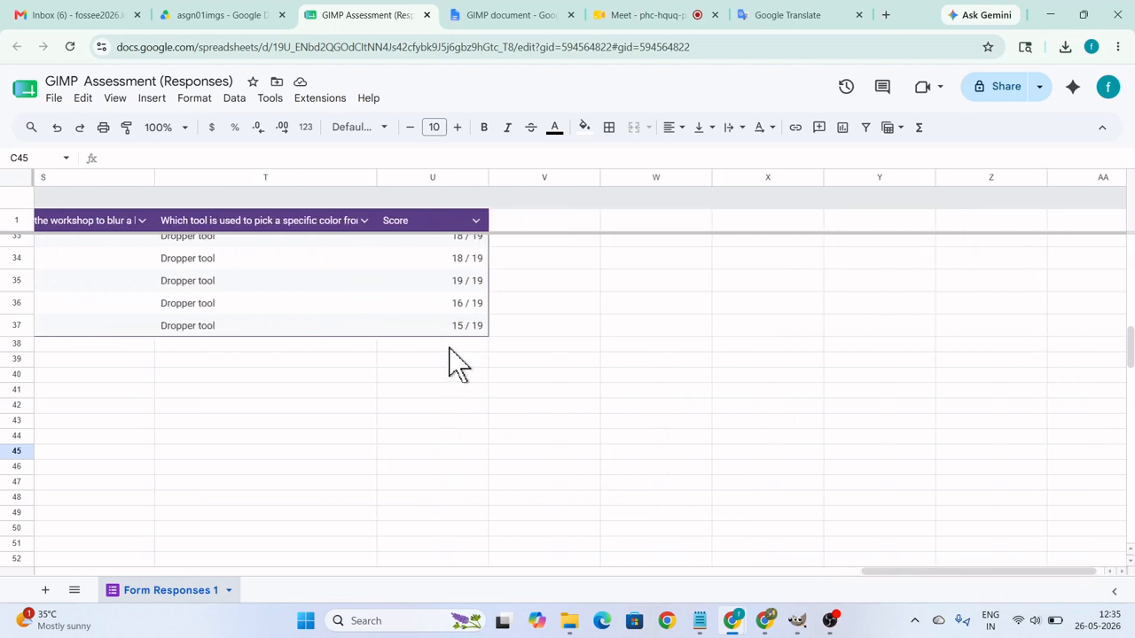
scroll(470, 381, up, 5)
scroll(473, 364, up, 4)
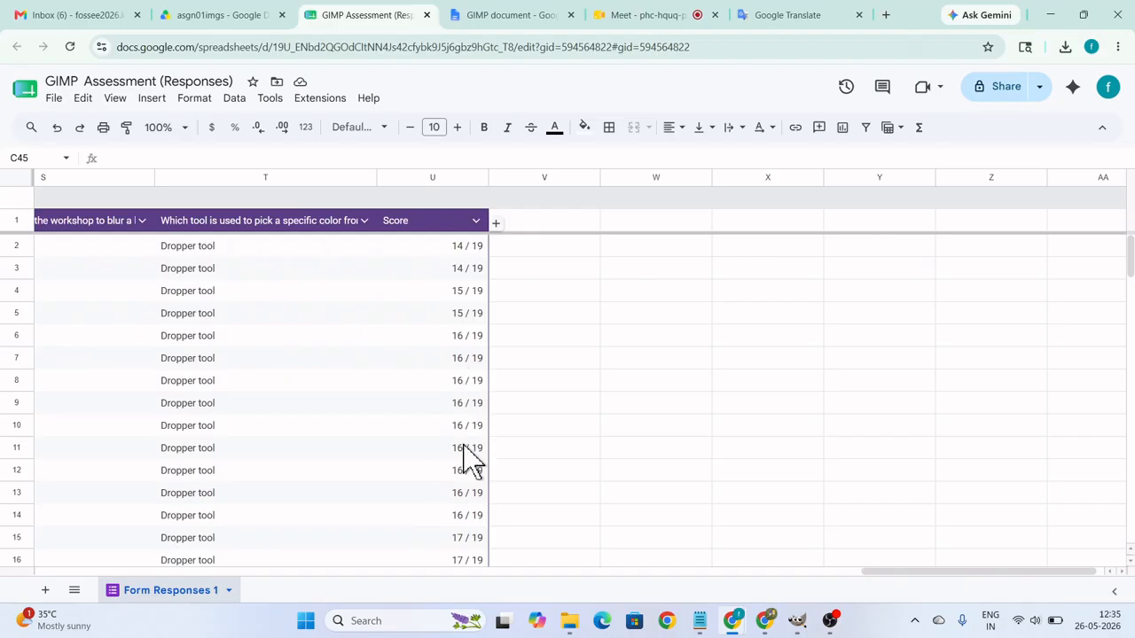
scroll(466, 473, down, 8)
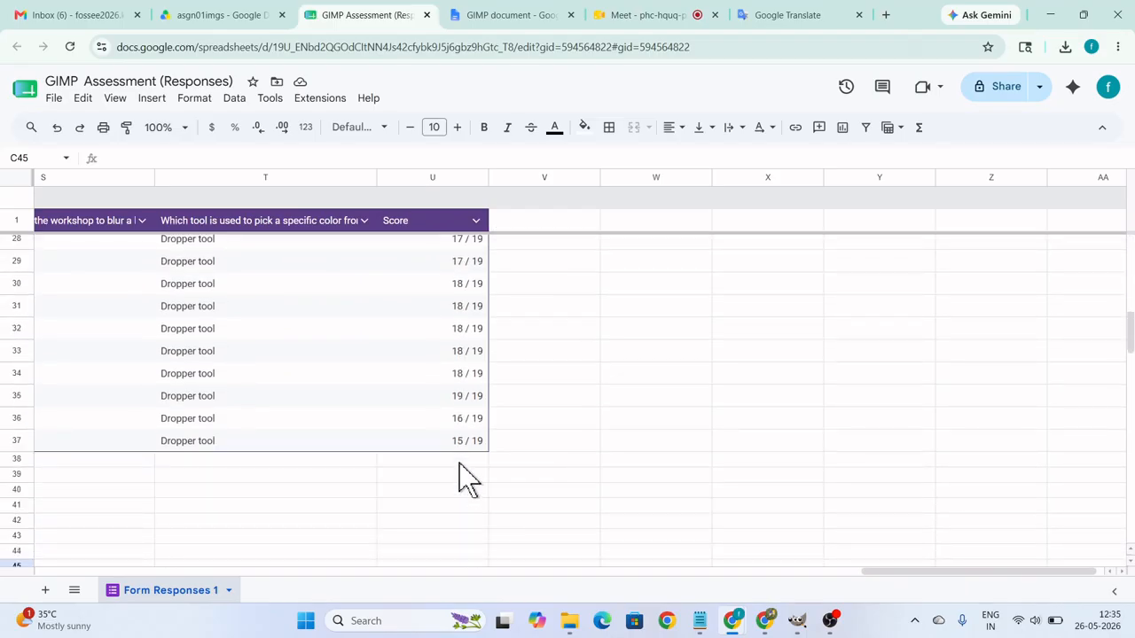
Review the response answers from the PPI and resolution questions through to the deselect shortcut question.
drag(883, 572, 355, 592)
scroll(603, 380, up, 6)
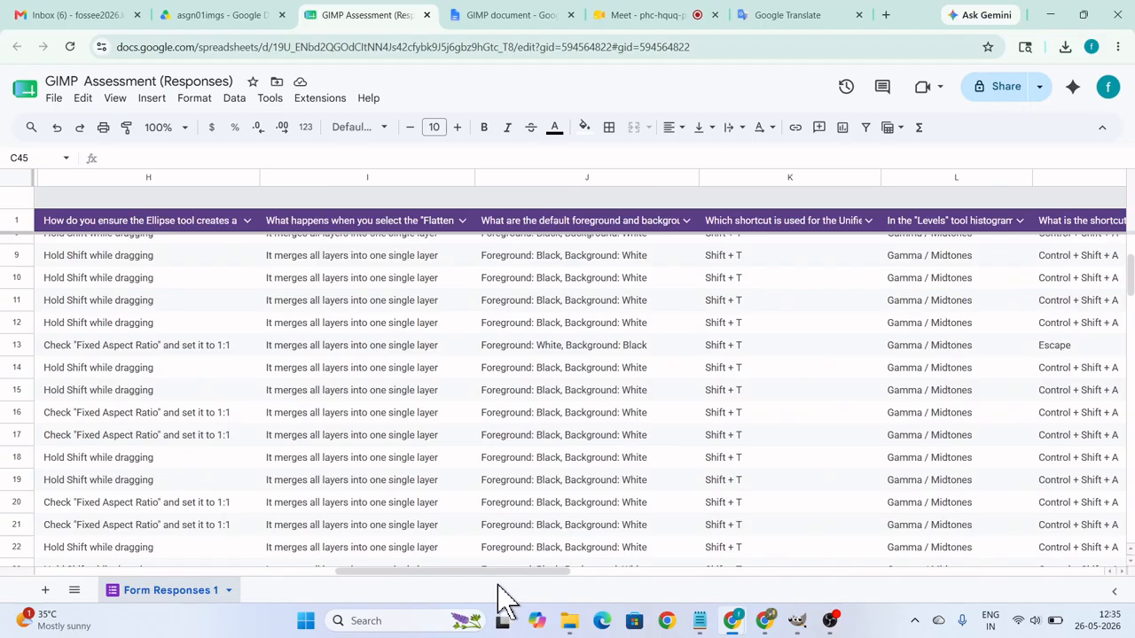
drag(499, 583, 374, 582)
scroll(395, 465, up, 1)
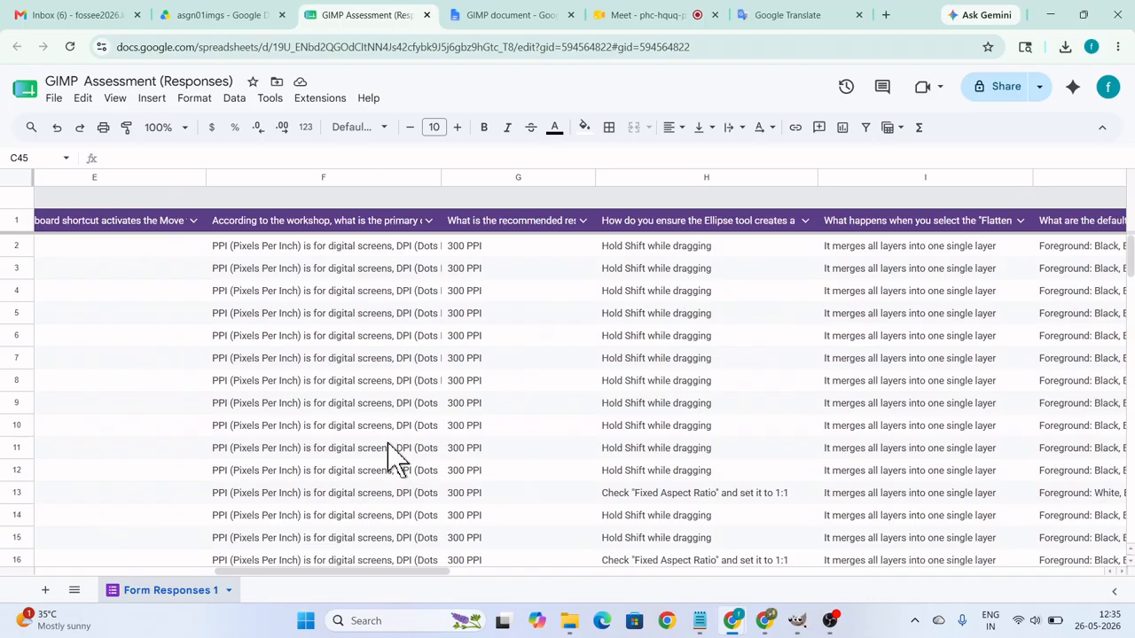
scroll(400, 413, up, 1)
scroll(398, 399, down, 3)
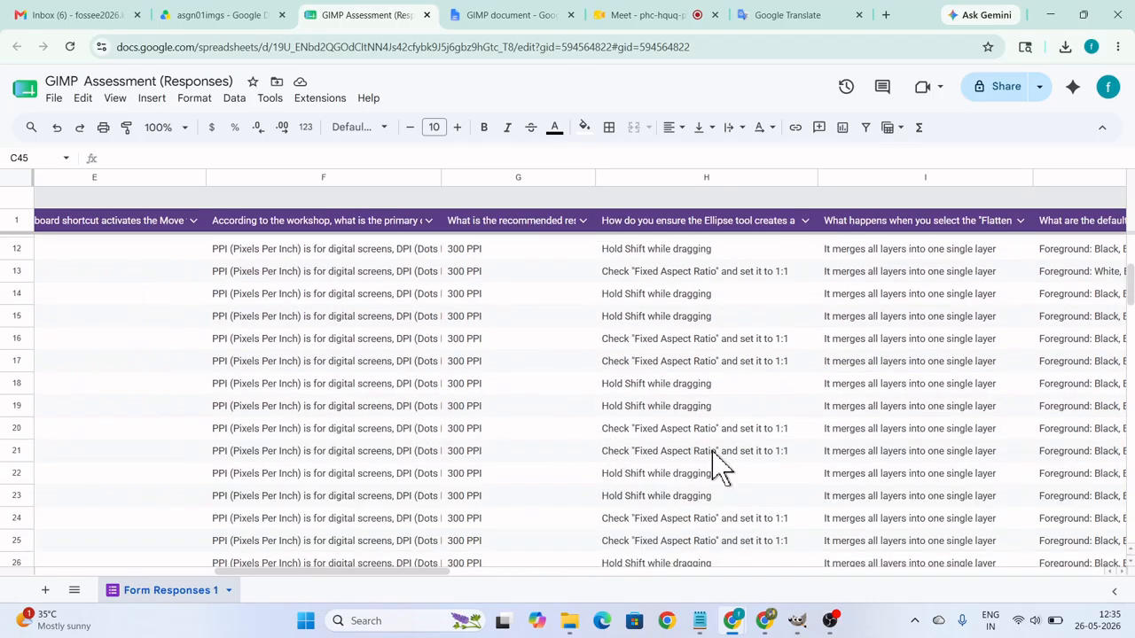
scroll(714, 461, up, 4)
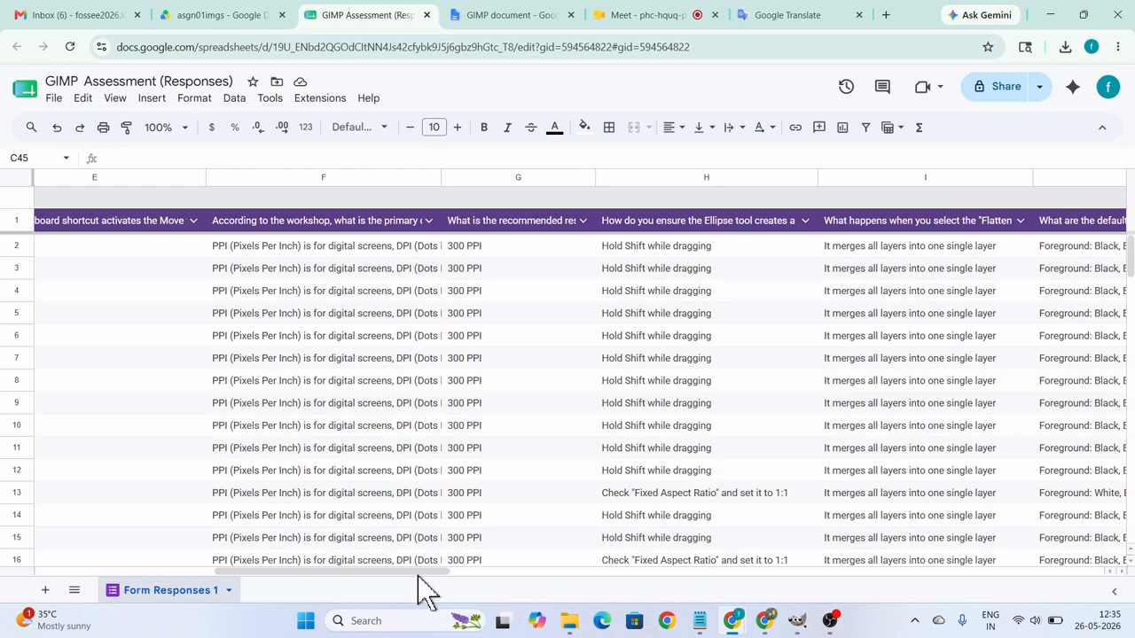
drag(425, 589, 456, 587)
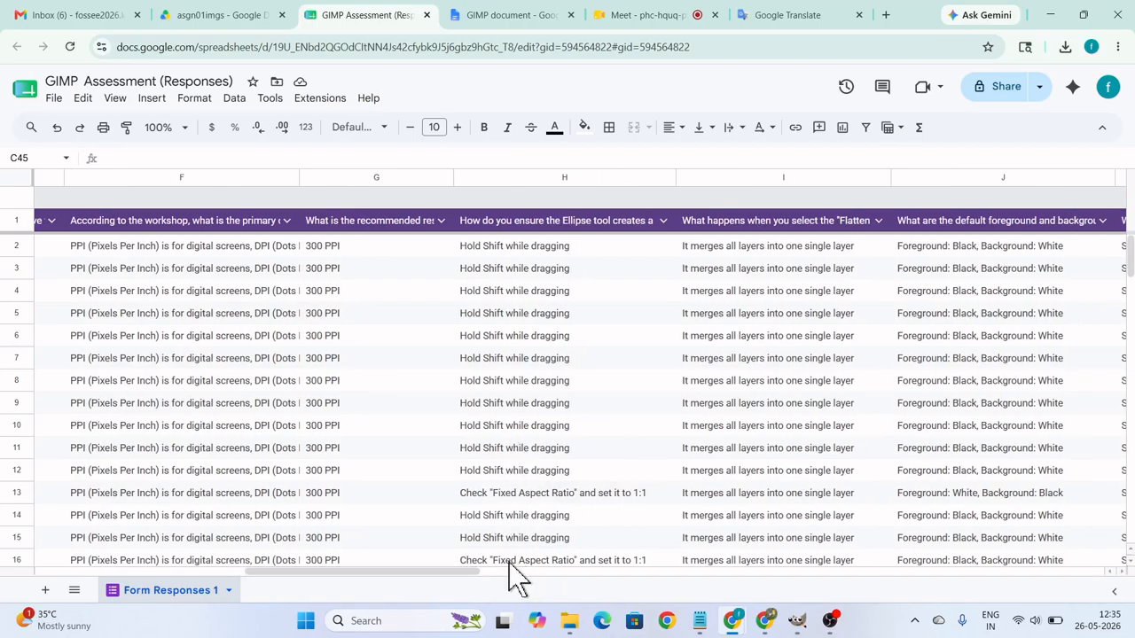
drag(468, 574, 542, 576)
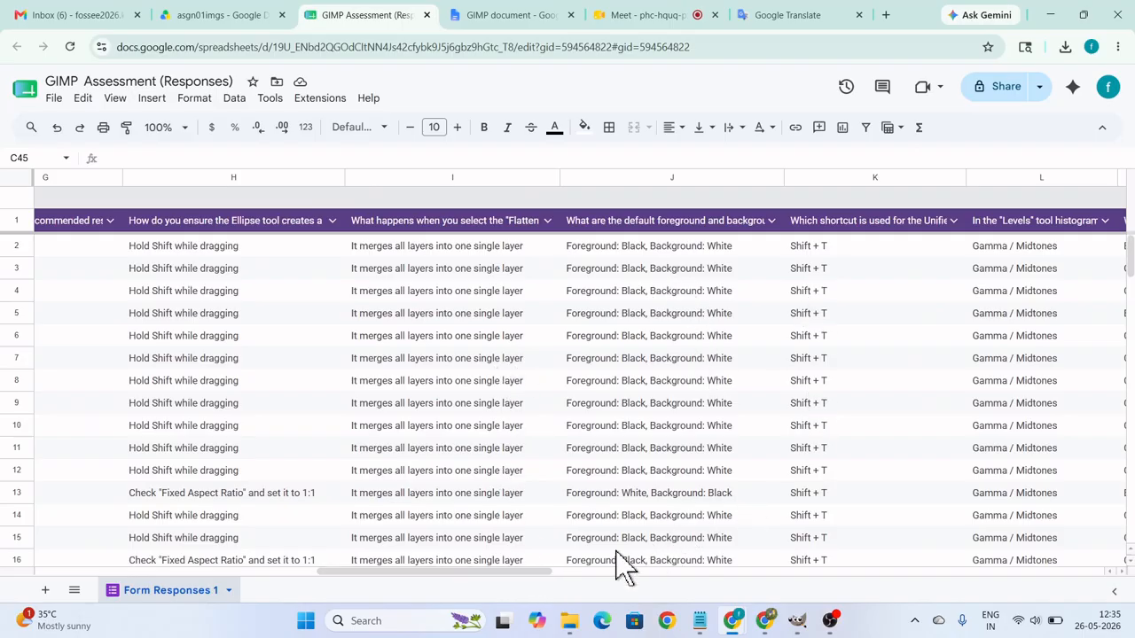
drag(560, 575, 591, 574)
Switch to GIMP and examine the selection commands for the deselect shortcut.
mouse_move(795, 627)
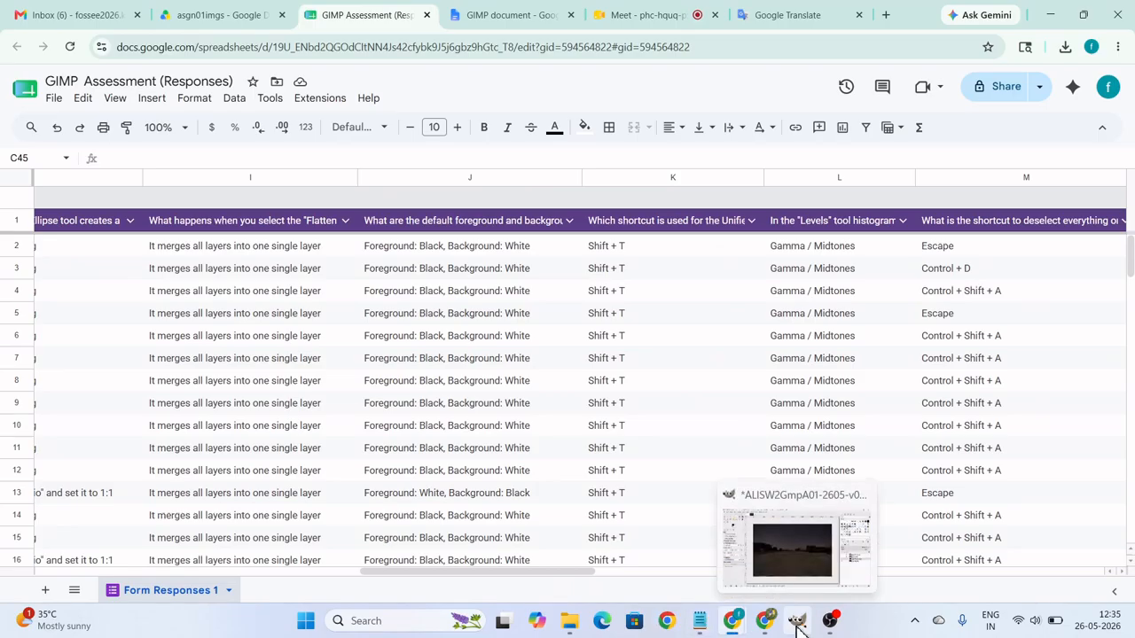
click(796, 625)
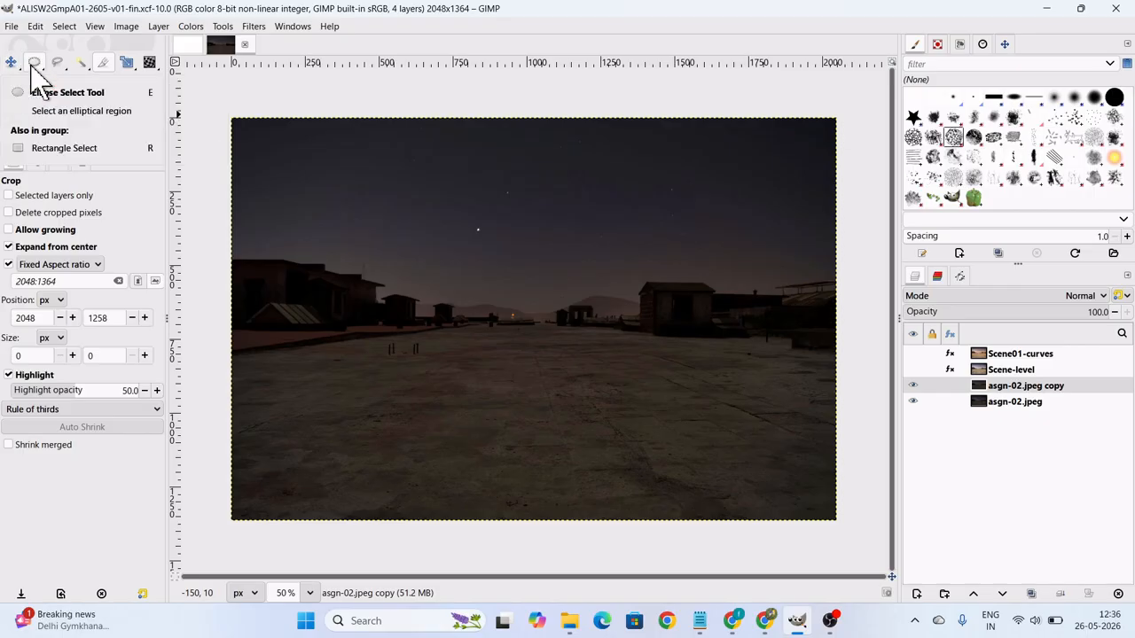
click(95, 26)
mouse_move(65, 28)
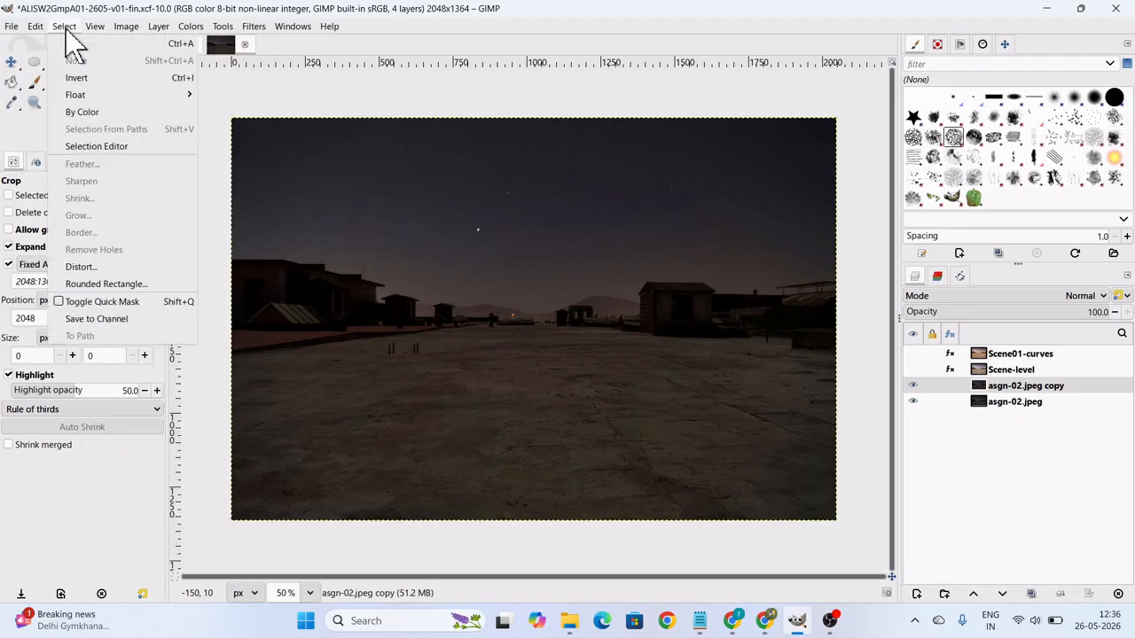
mouse_move(77, 98)
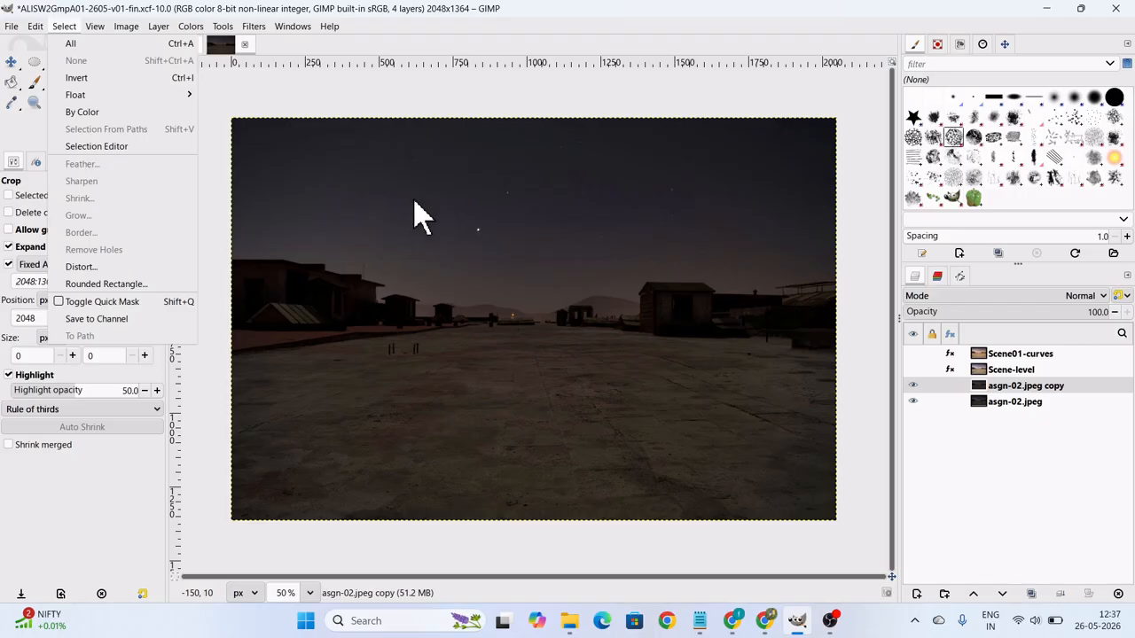
click(735, 109)
Switch back to Chrome and return to the Google Meet call.
mouse_move(767, 626)
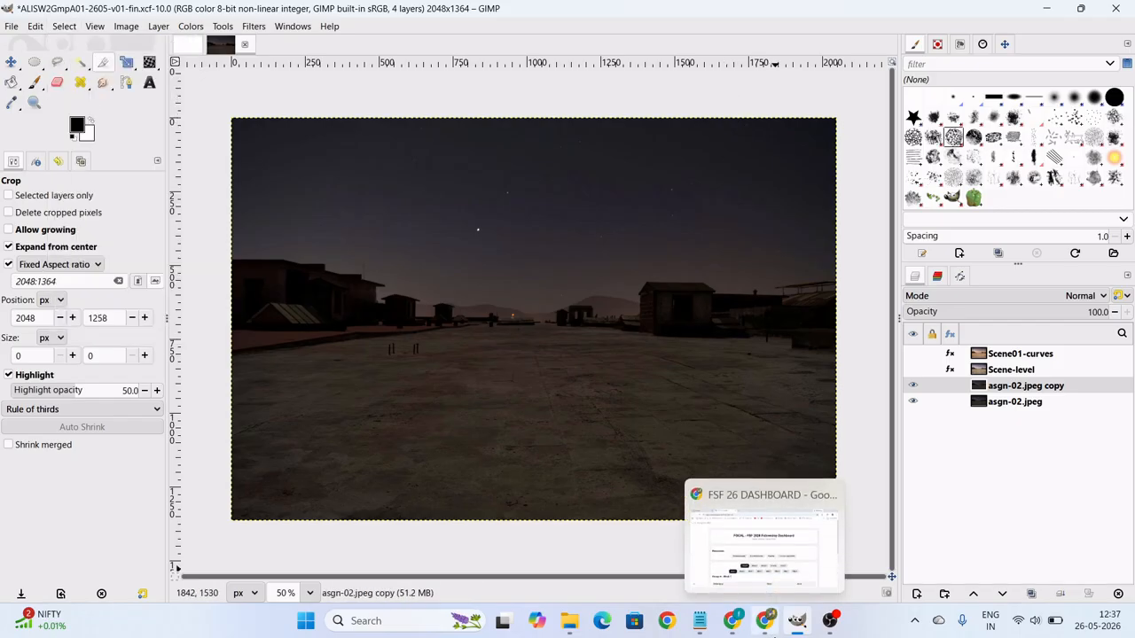
click(770, 625)
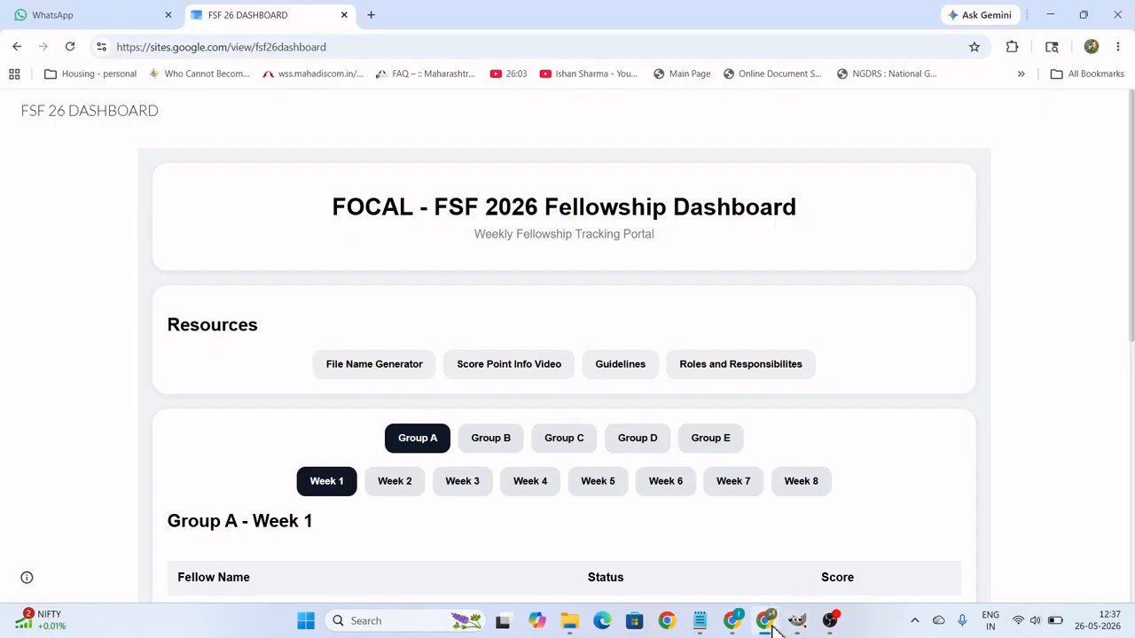
mouse_move(767, 625)
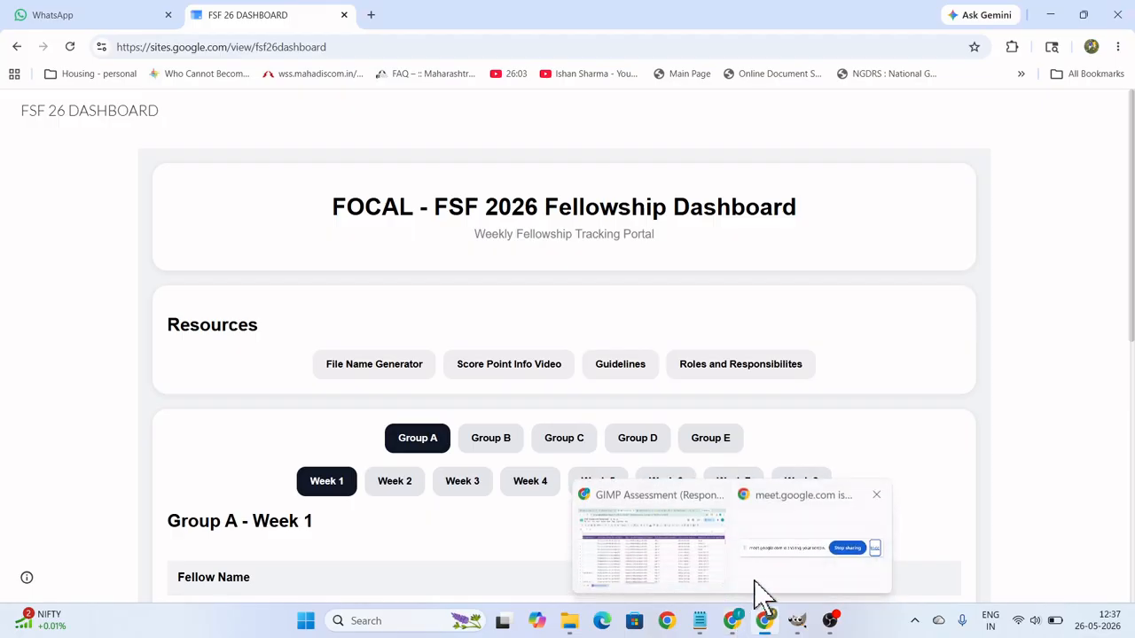
click(731, 564)
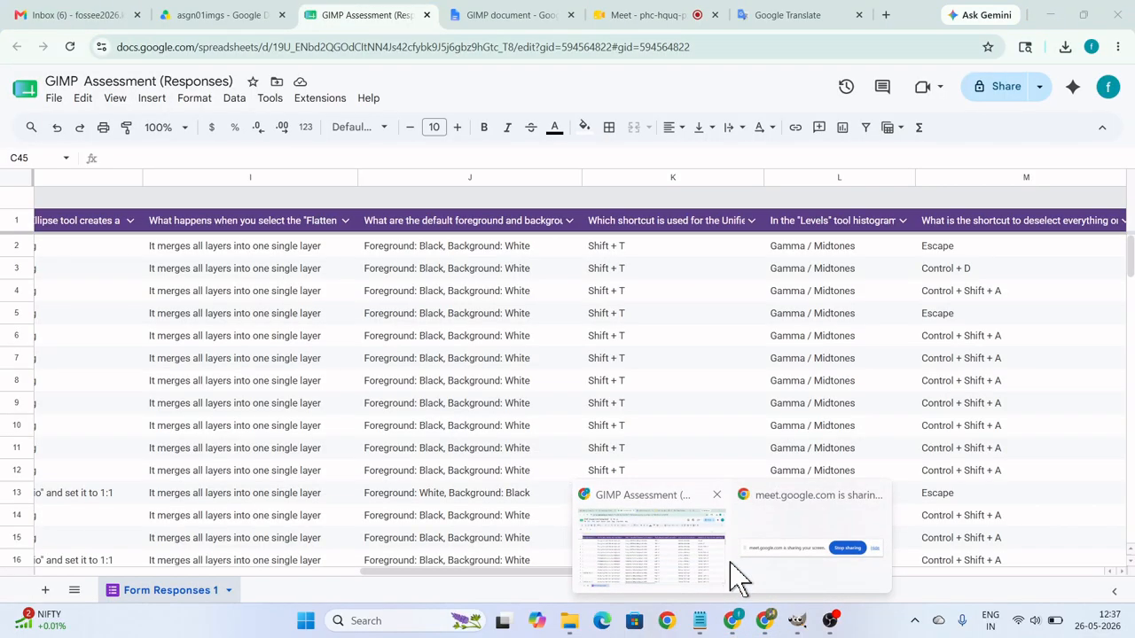
click(682, 503)
click(652, 19)
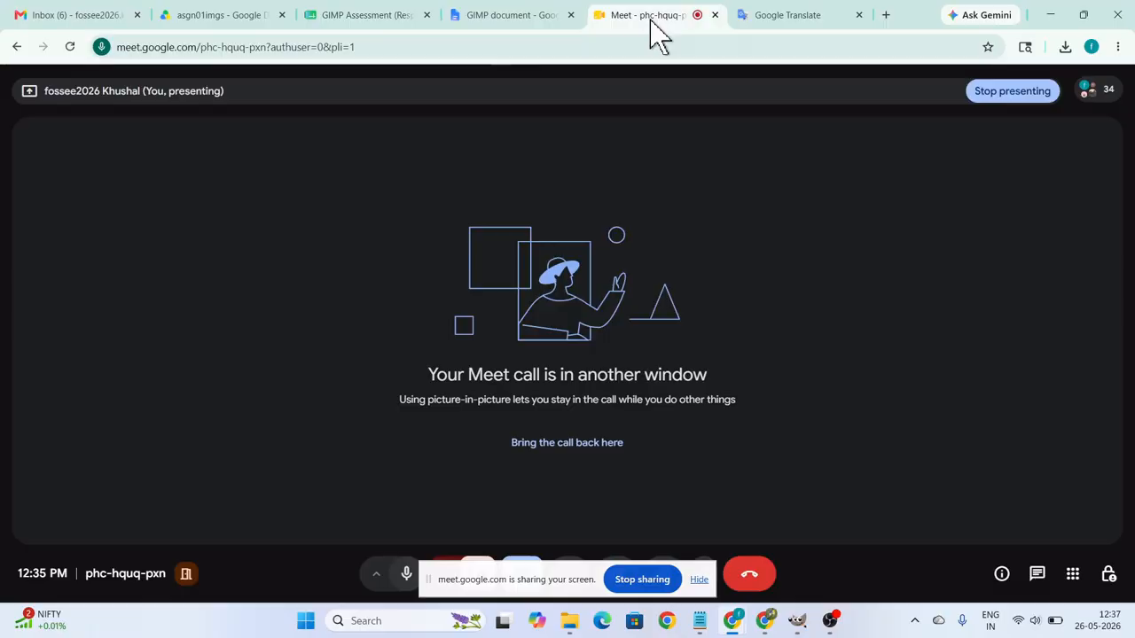
Open the GIMP document in Google Docs from the browser window holding the Meet call.
mouse_move(729, 618)
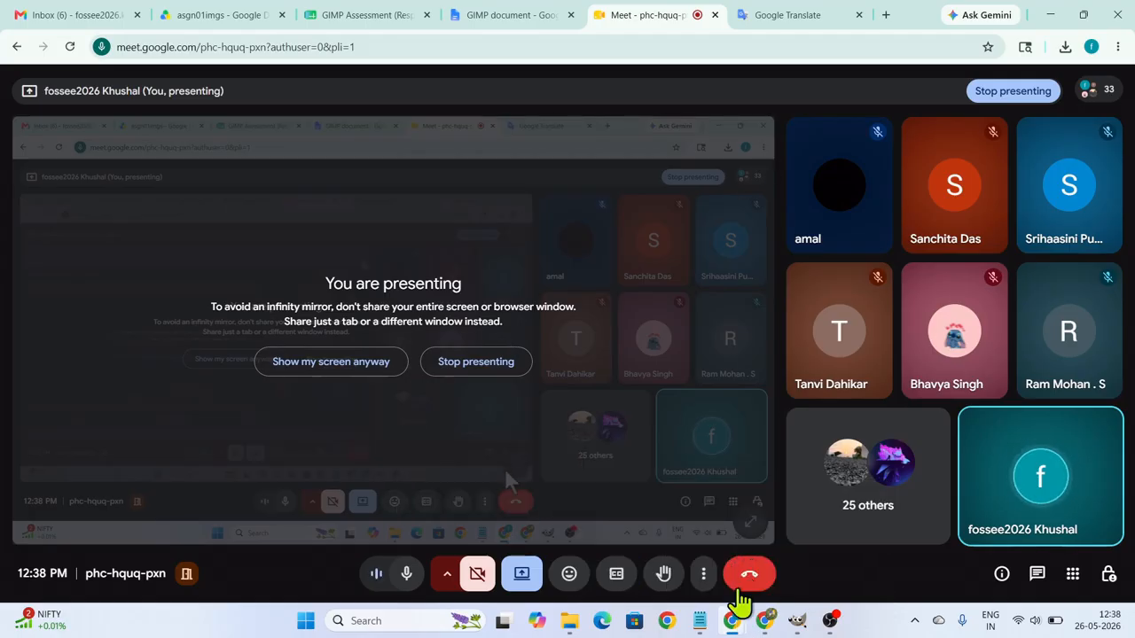
click(761, 625)
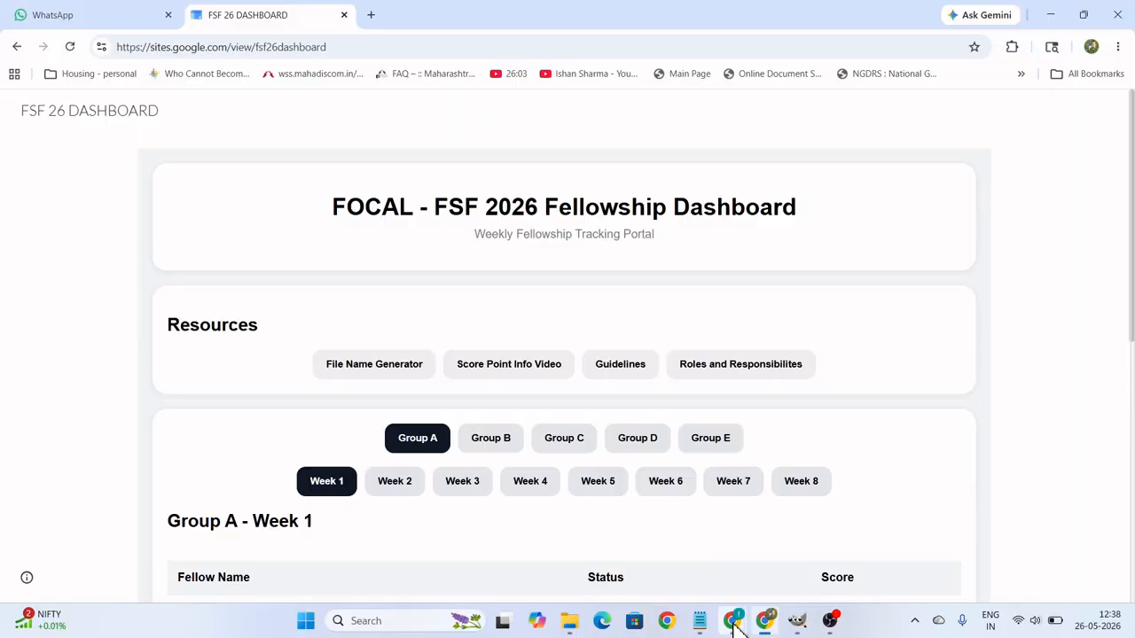
mouse_move(734, 625)
click(679, 562)
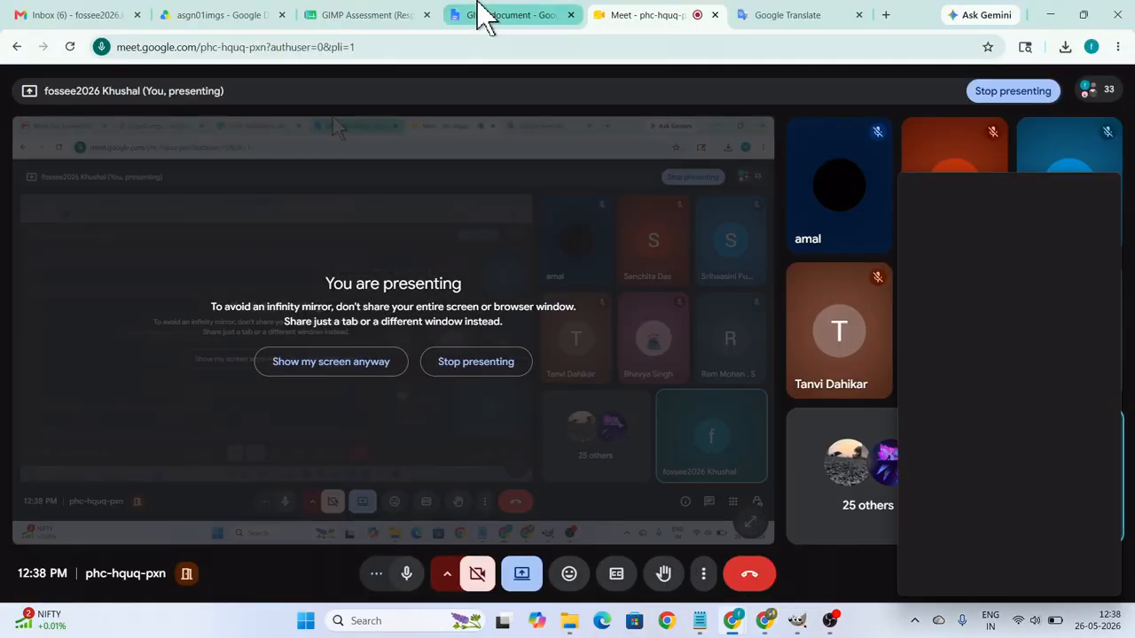
click(496, 18)
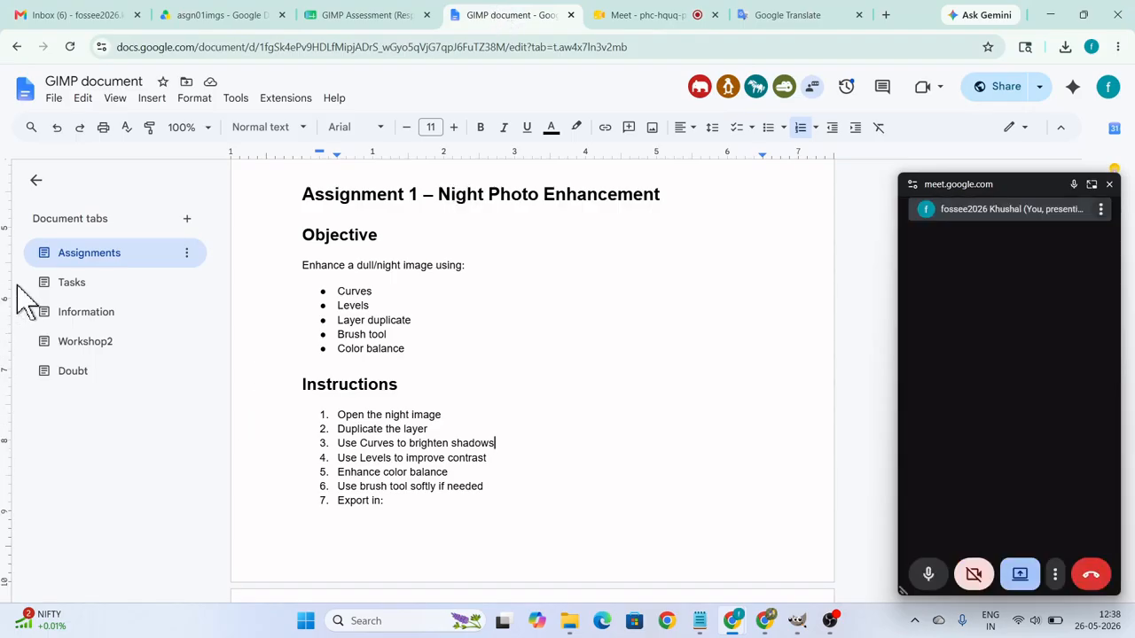
Look through the document's Information section down to the selection shortcut notes, and close the floating Meet window.
click(70, 321)
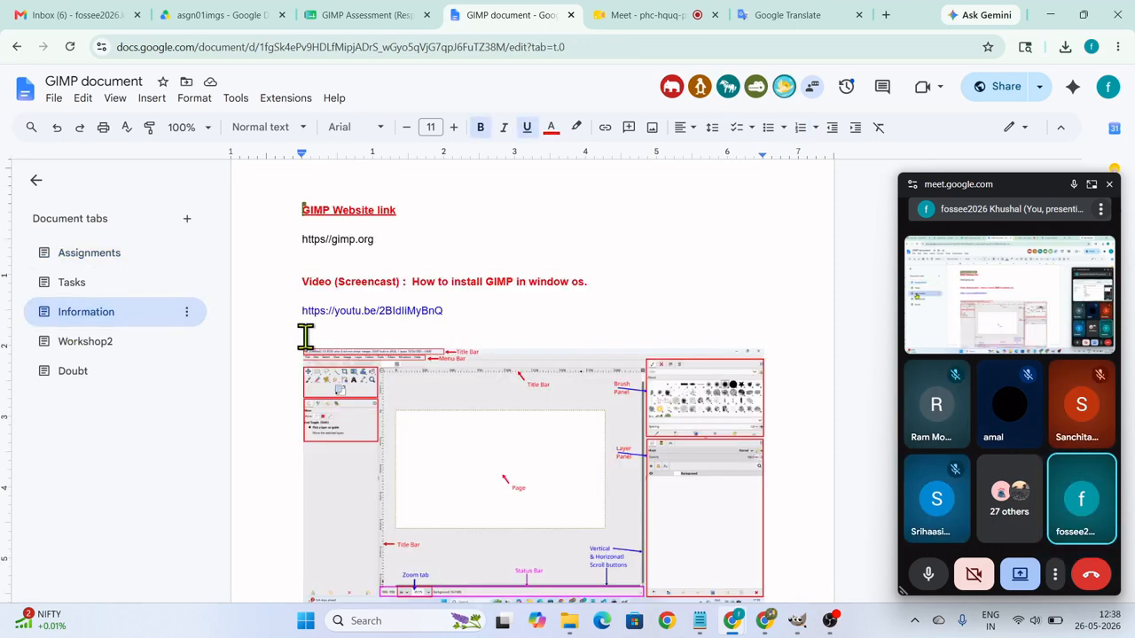
scroll(495, 381, down, 3)
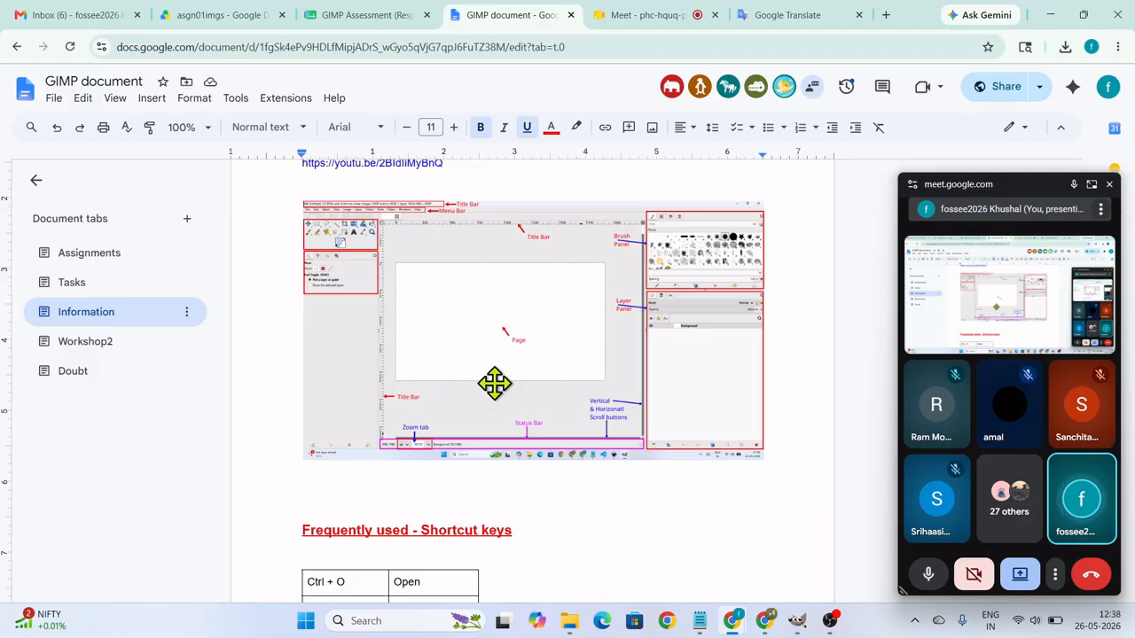
click(1109, 185)
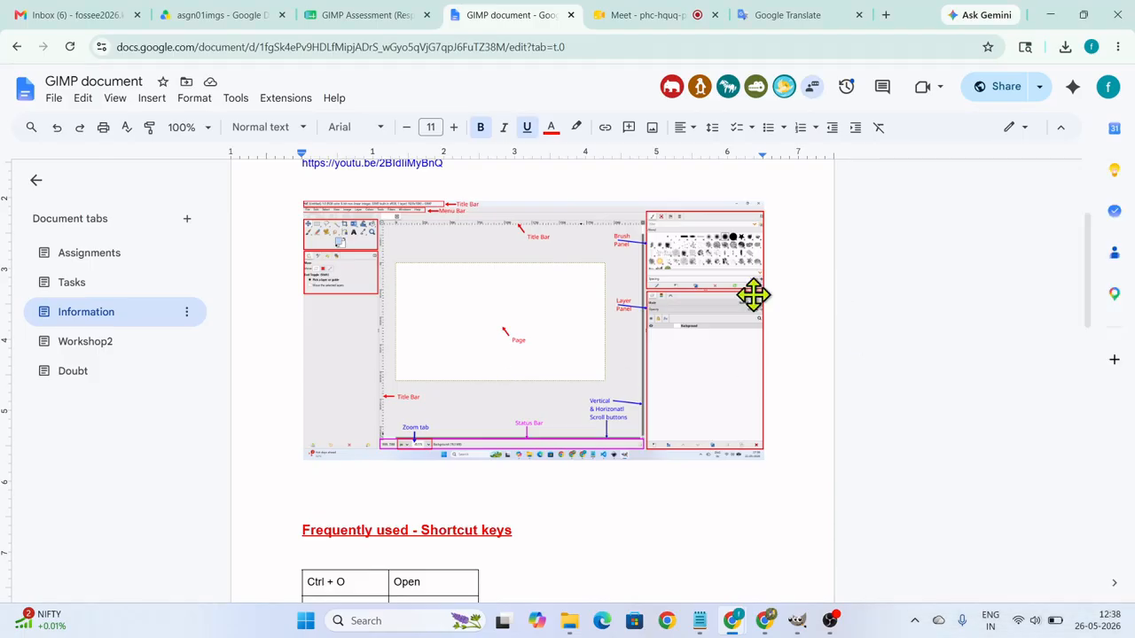
scroll(497, 464, down, 4)
scroll(497, 465, down, 12)
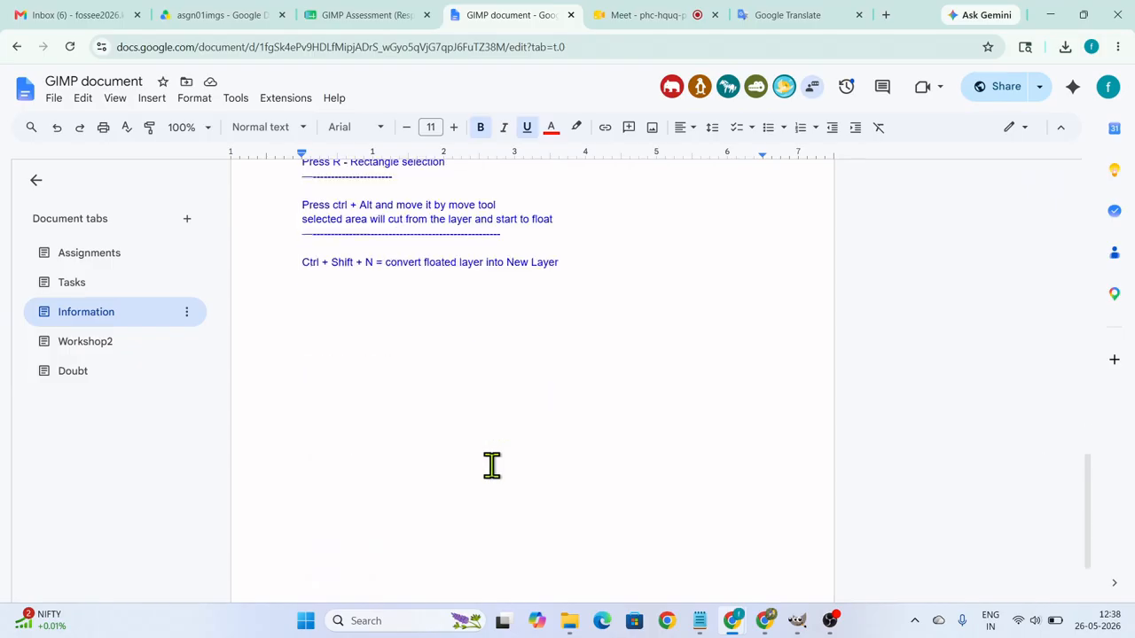
Look through the Workshop2 section of the GIMP document.
click(104, 355)
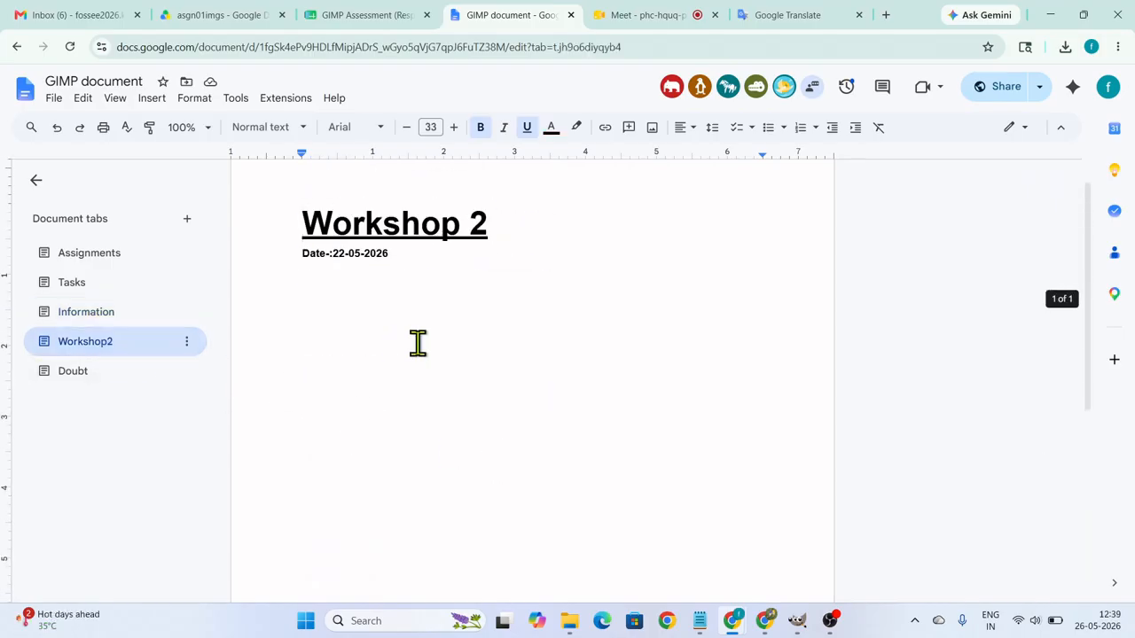
scroll(423, 357, down, 5)
scroll(455, 385, up, 5)
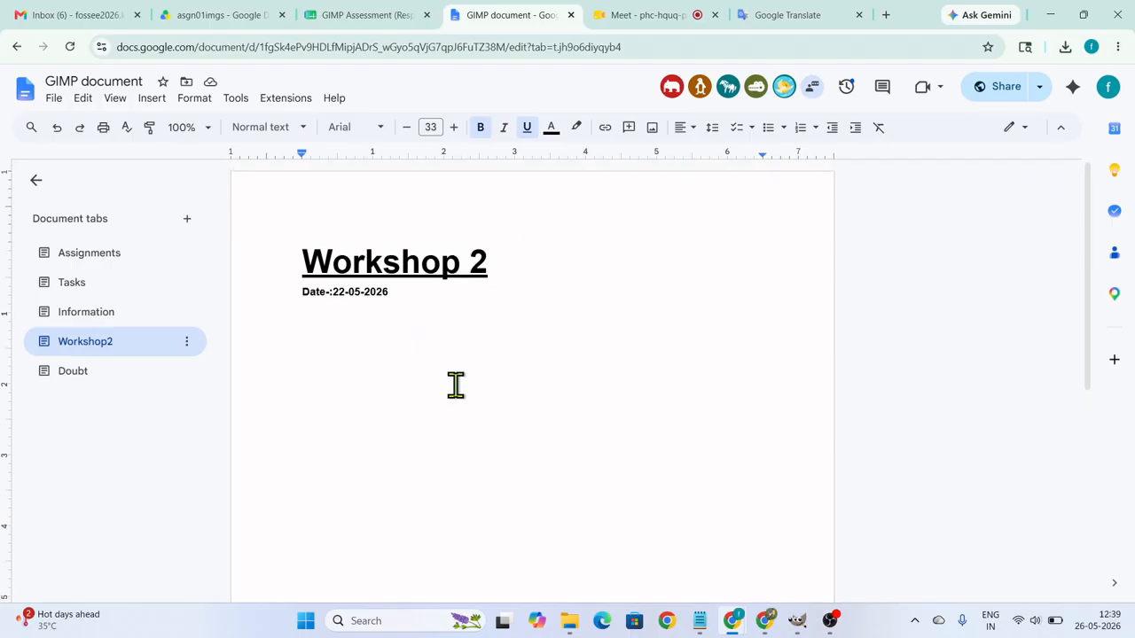
scroll(456, 385, down, 5)
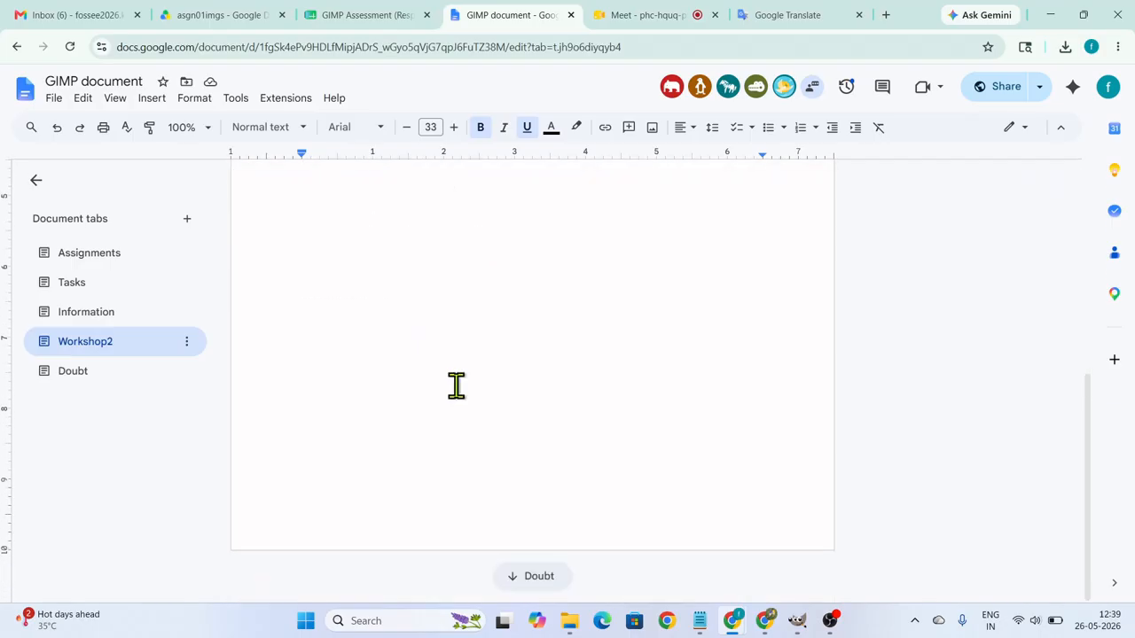
Review the document's Information and Workshop2 sections, and switch to the night photo open in GIMP.
scroll(455, 385, up, 5)
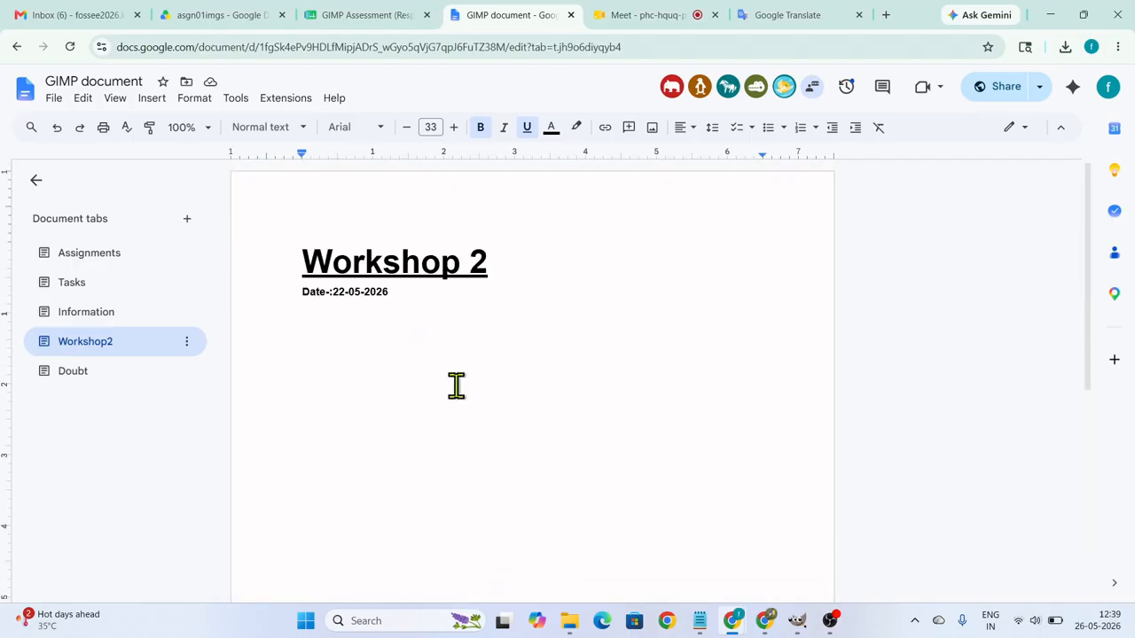
click(101, 315)
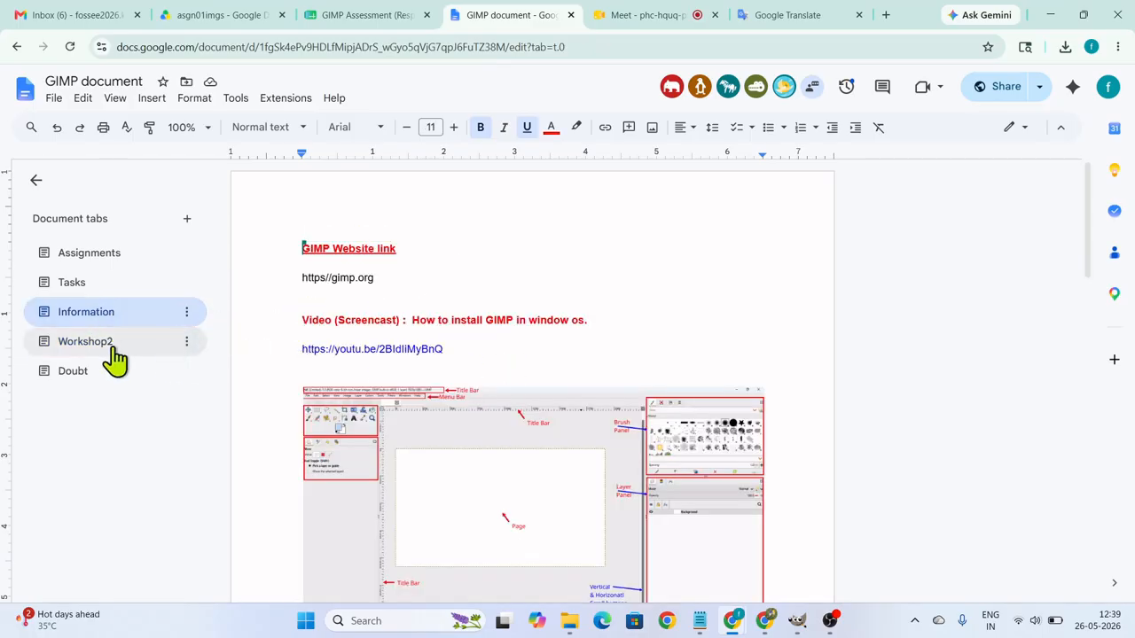
click(152, 348)
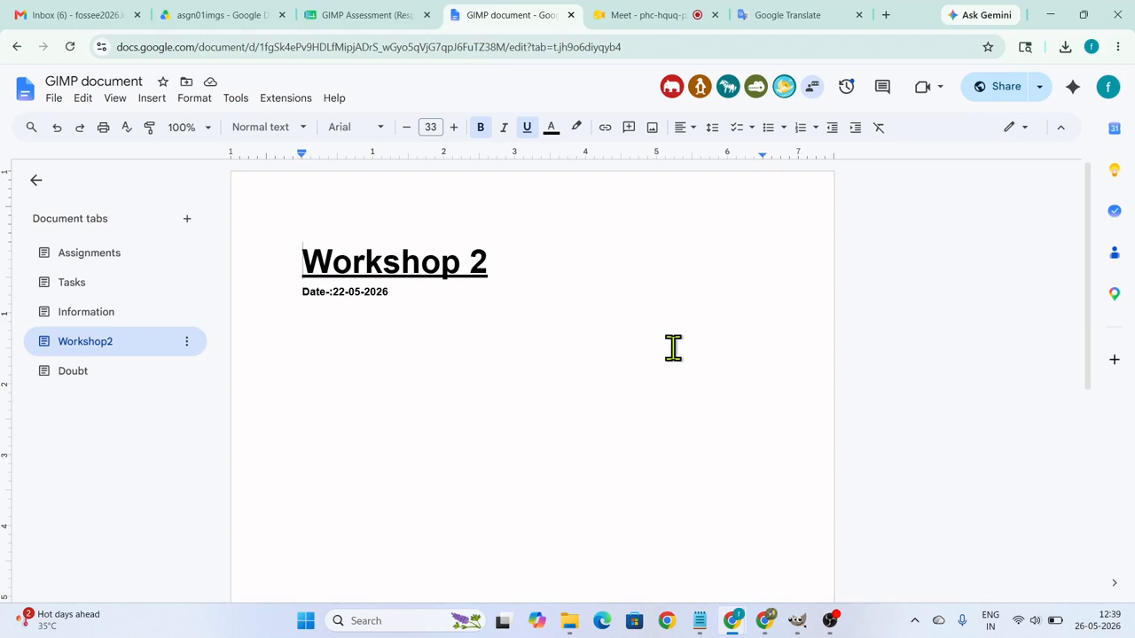
click(800, 626)
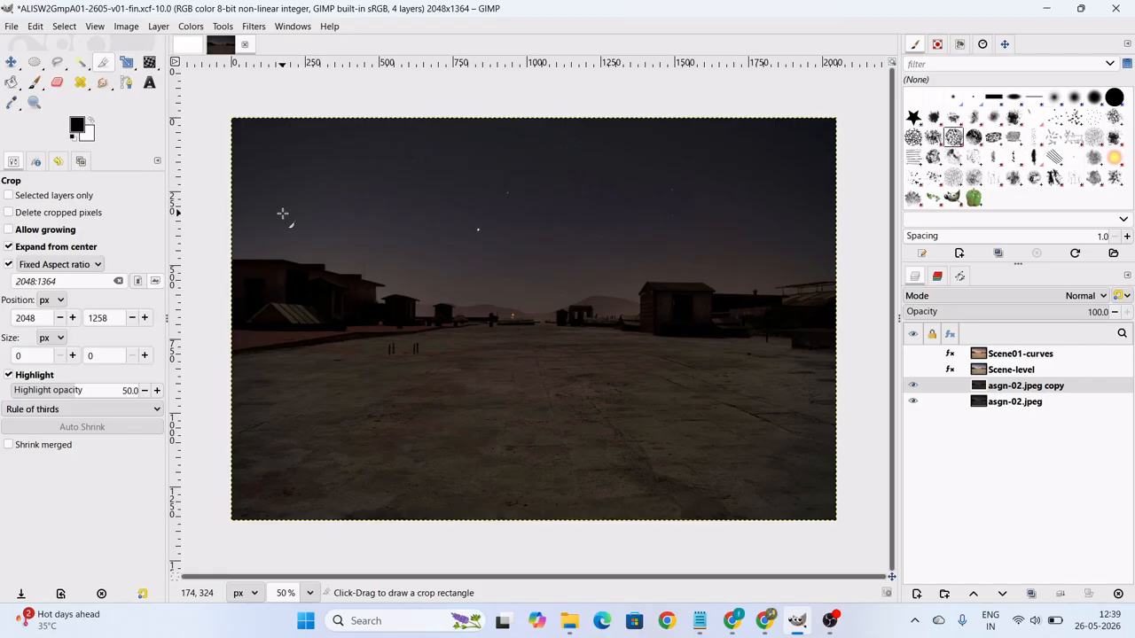
Draw a circular selection about 642 px across in the middle of the photo and convert it to a path named circle.
click(34, 61)
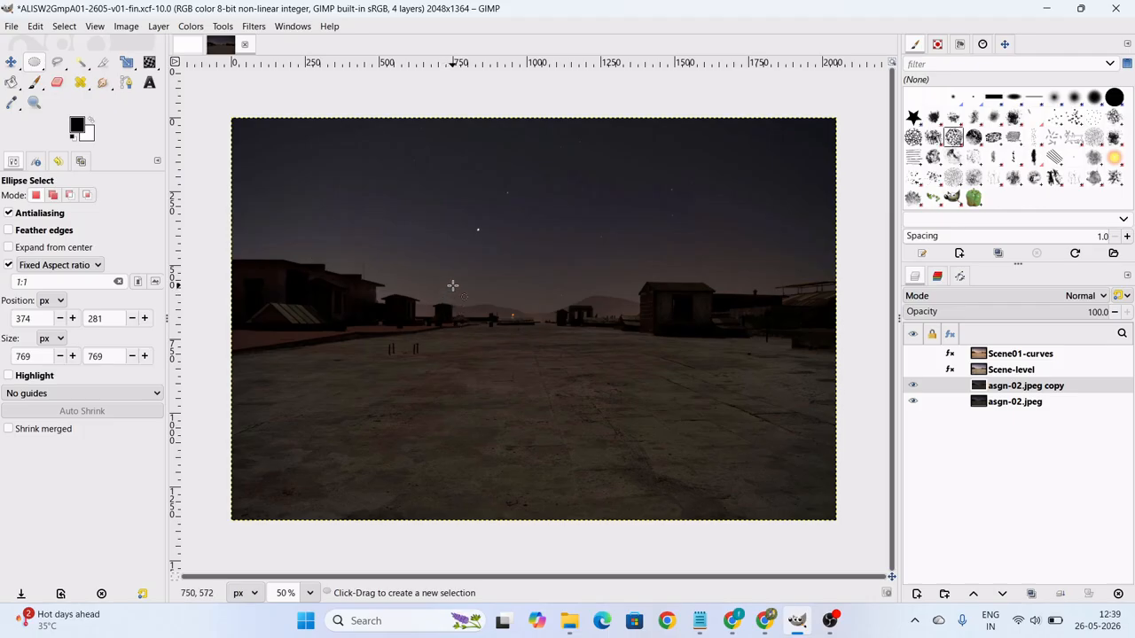
drag(443, 261, 630, 448)
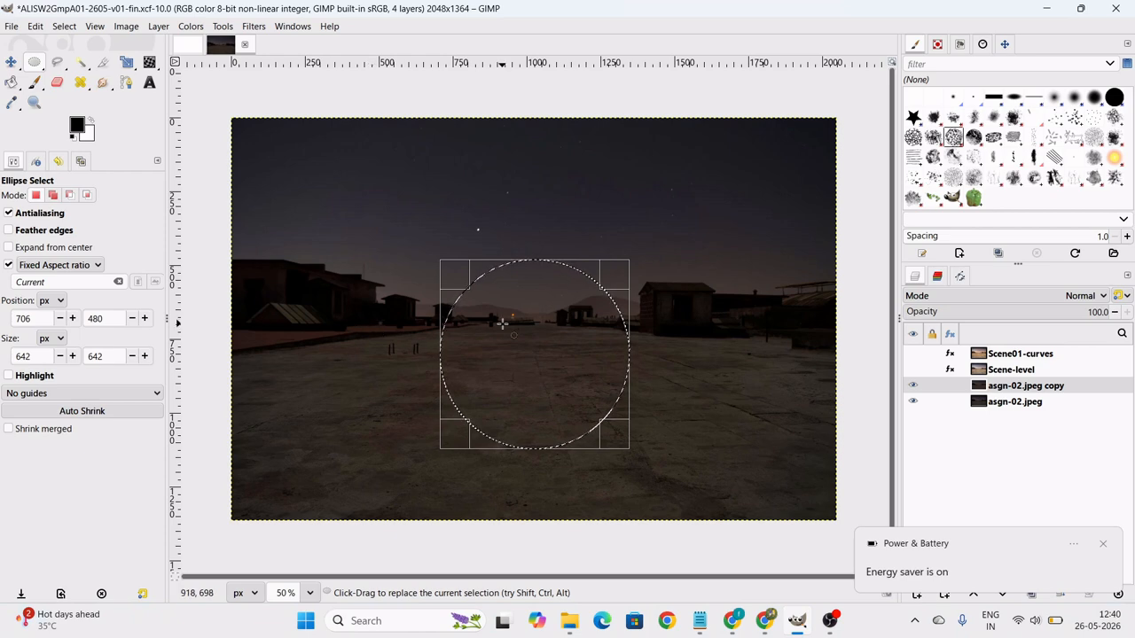
right_click(521, 289)
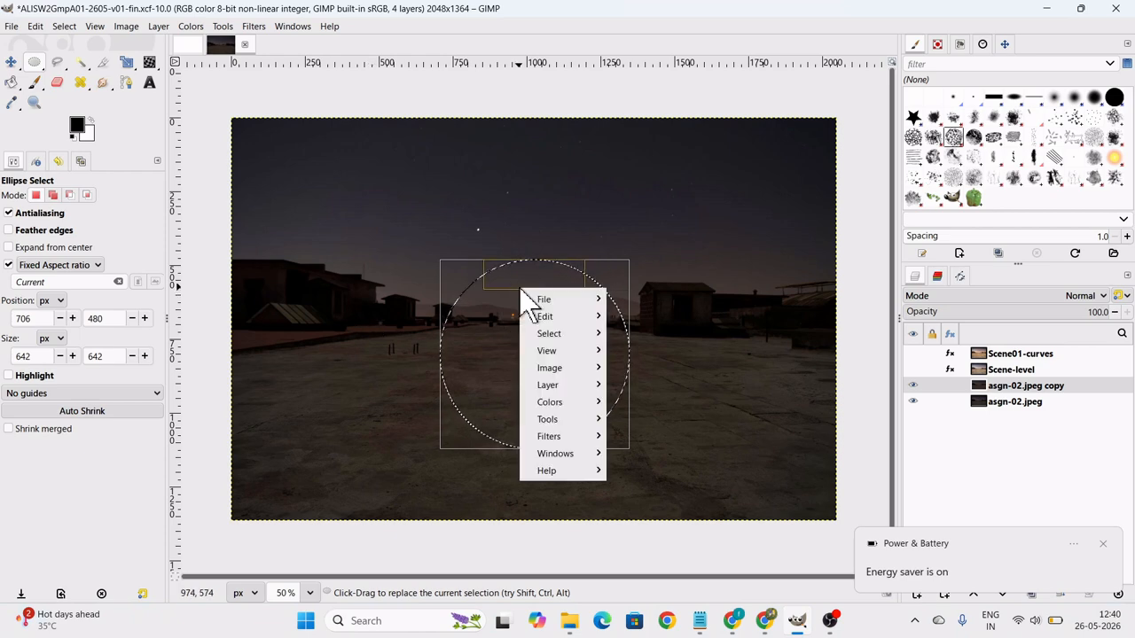
mouse_move(589, 377)
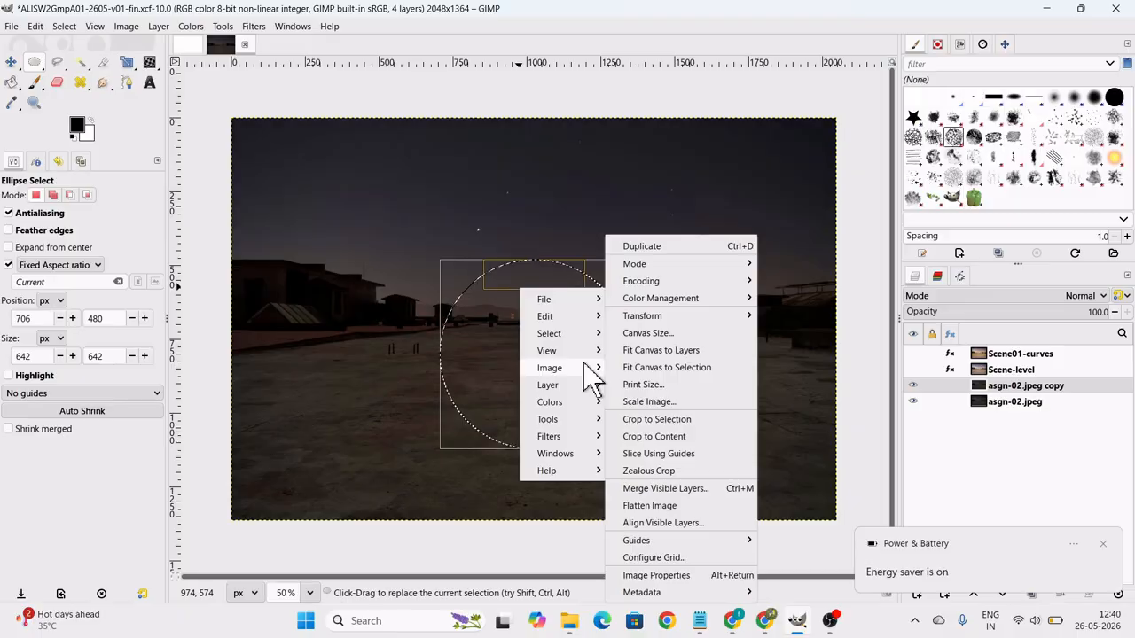
mouse_move(572, 333)
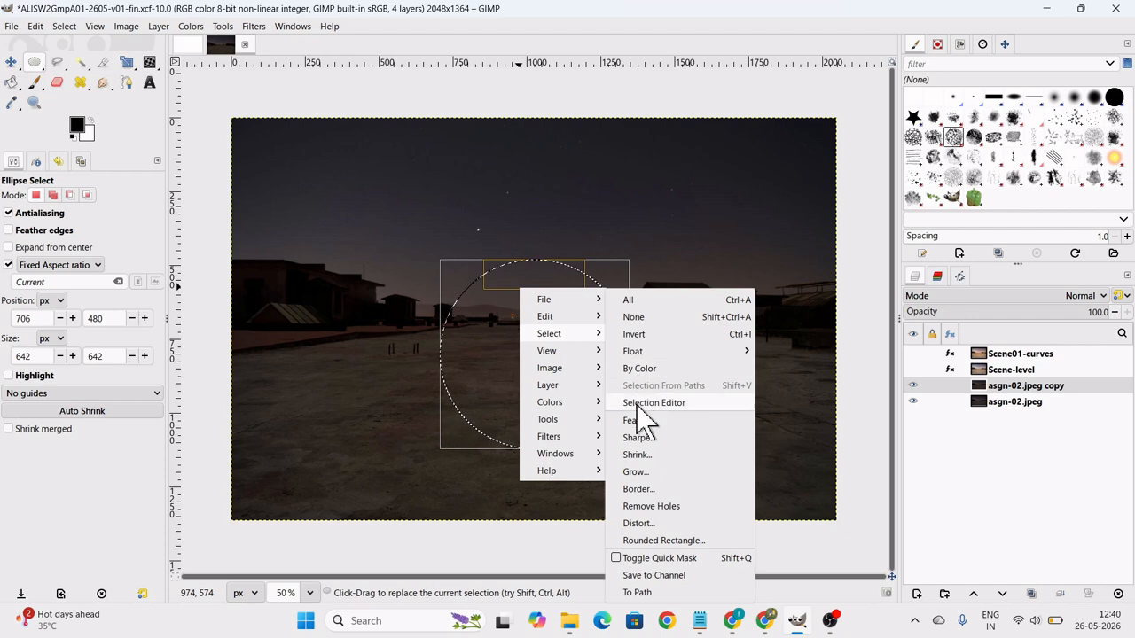
click(641, 592)
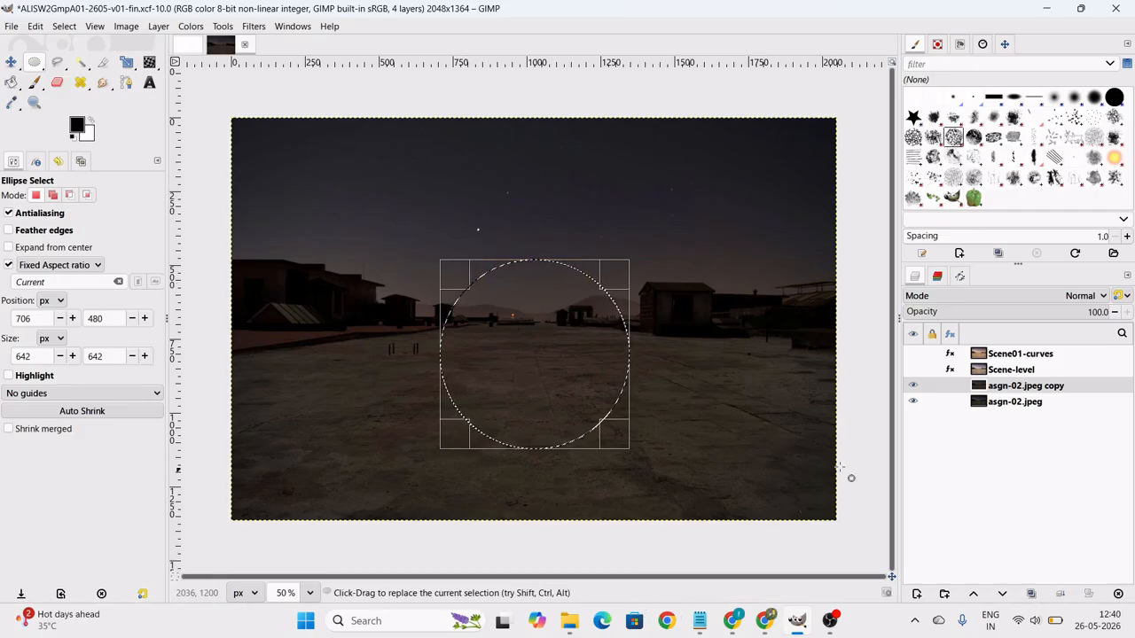
click(961, 274)
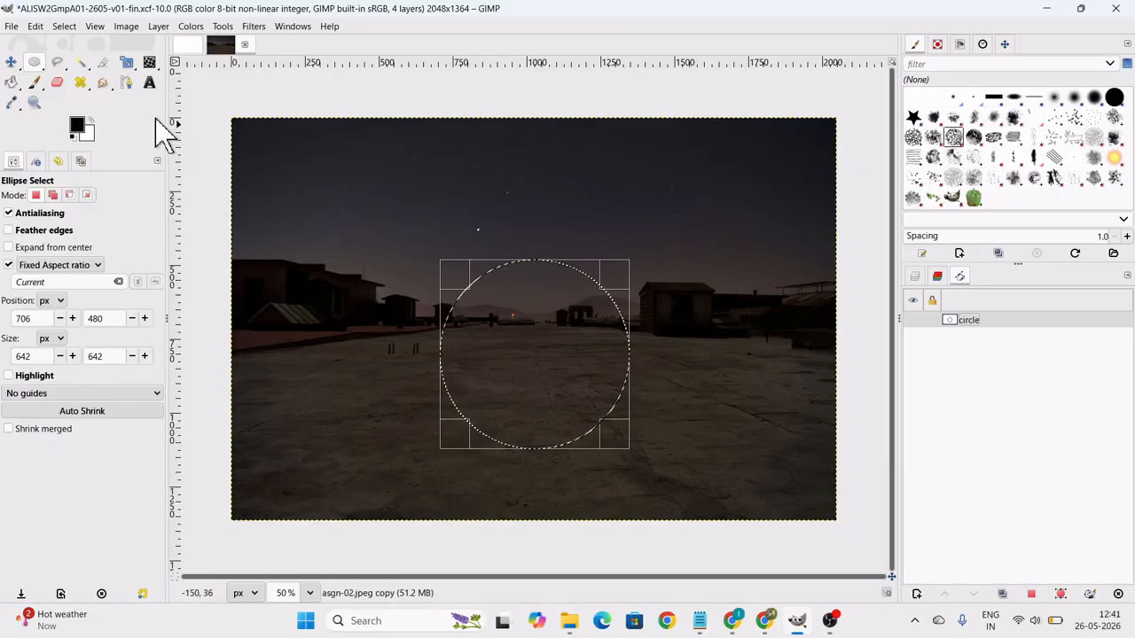
Clear the circular selection and load it again from the saved circle path.
click(65, 27)
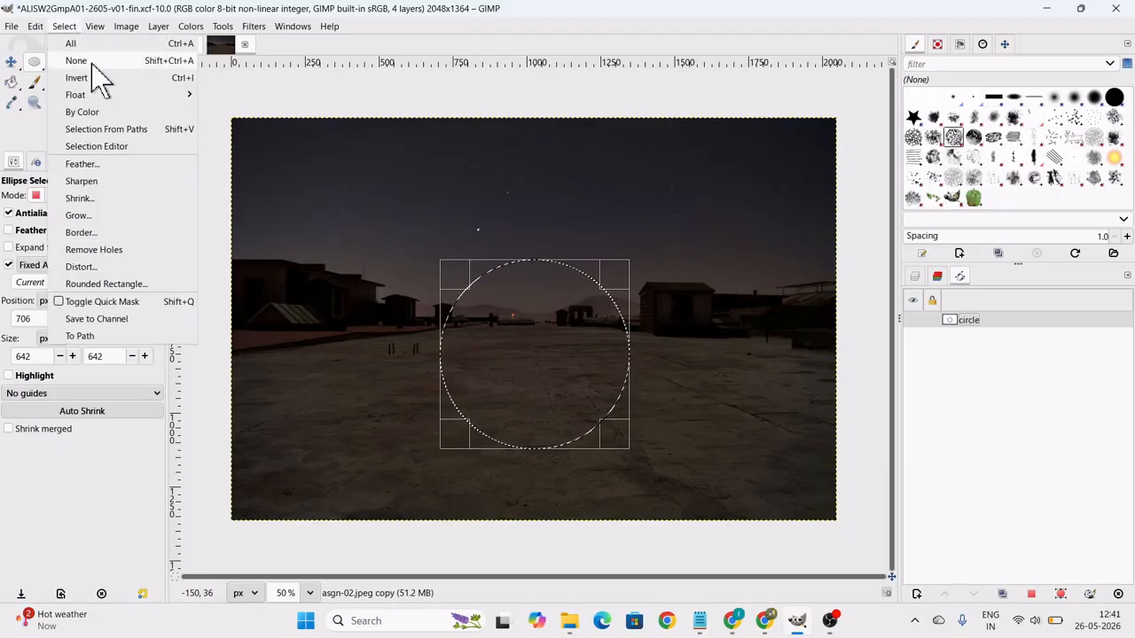
click(76, 61)
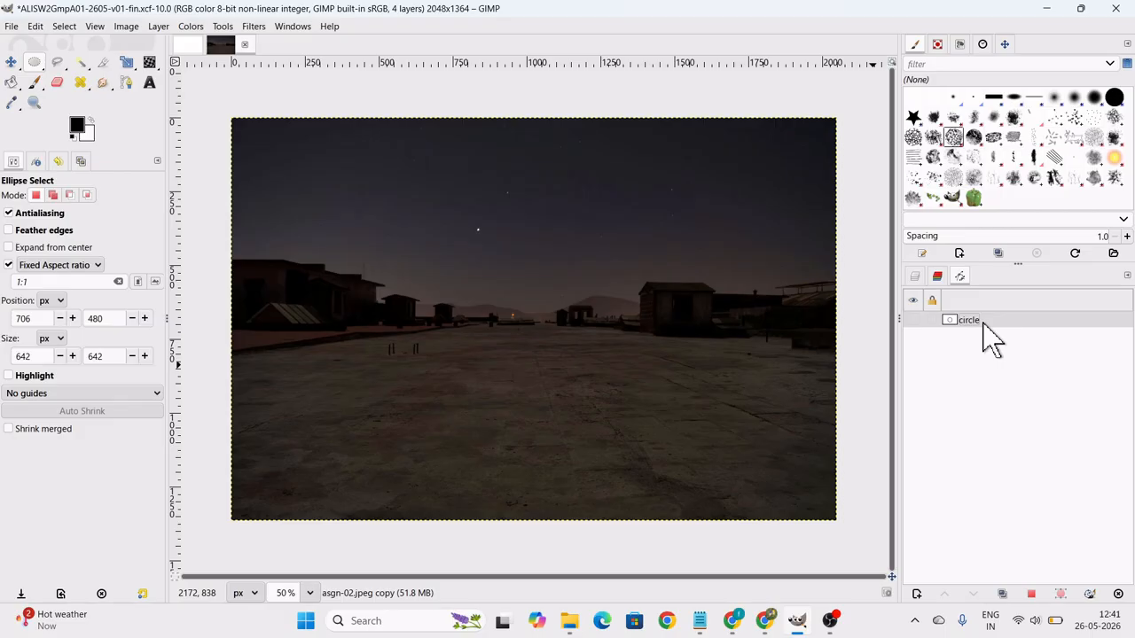
click(916, 277)
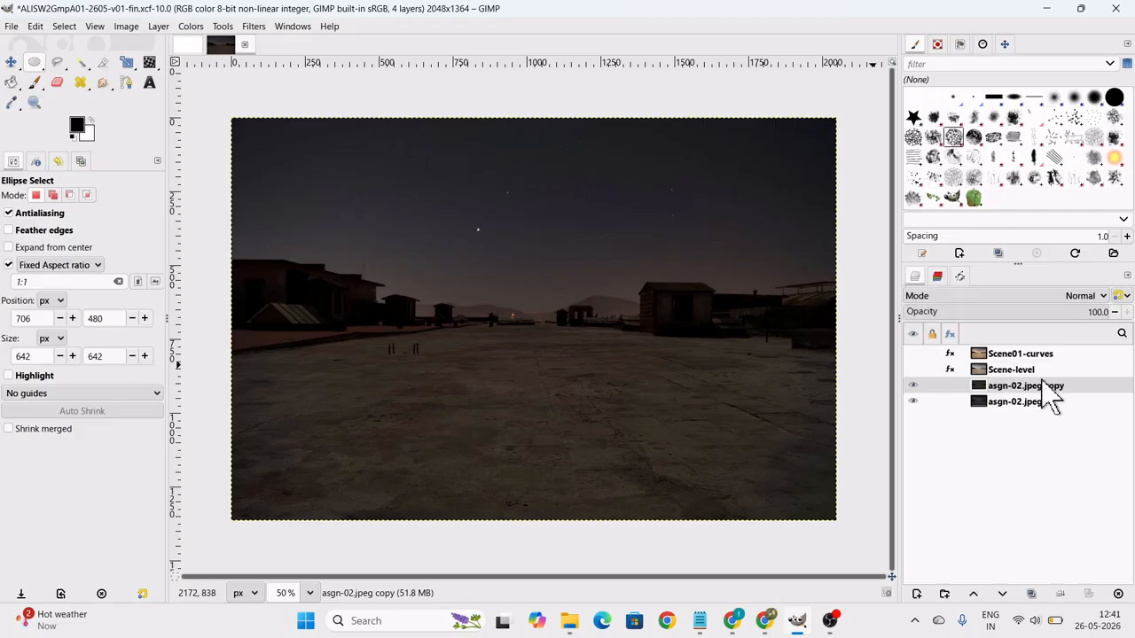
click(961, 277)
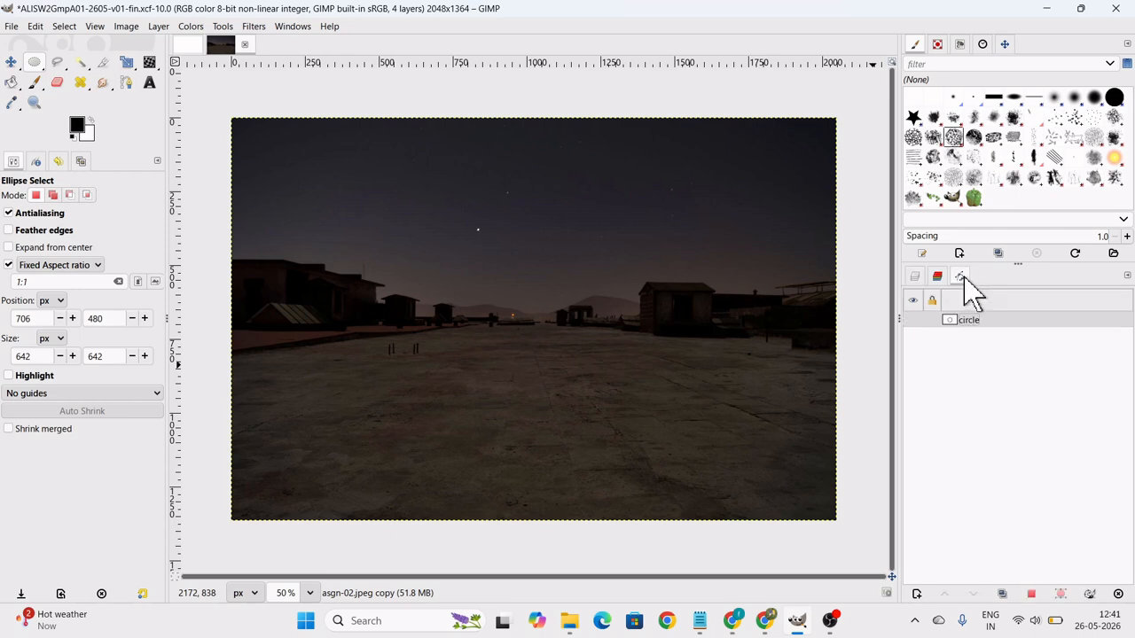
right_click(950, 328)
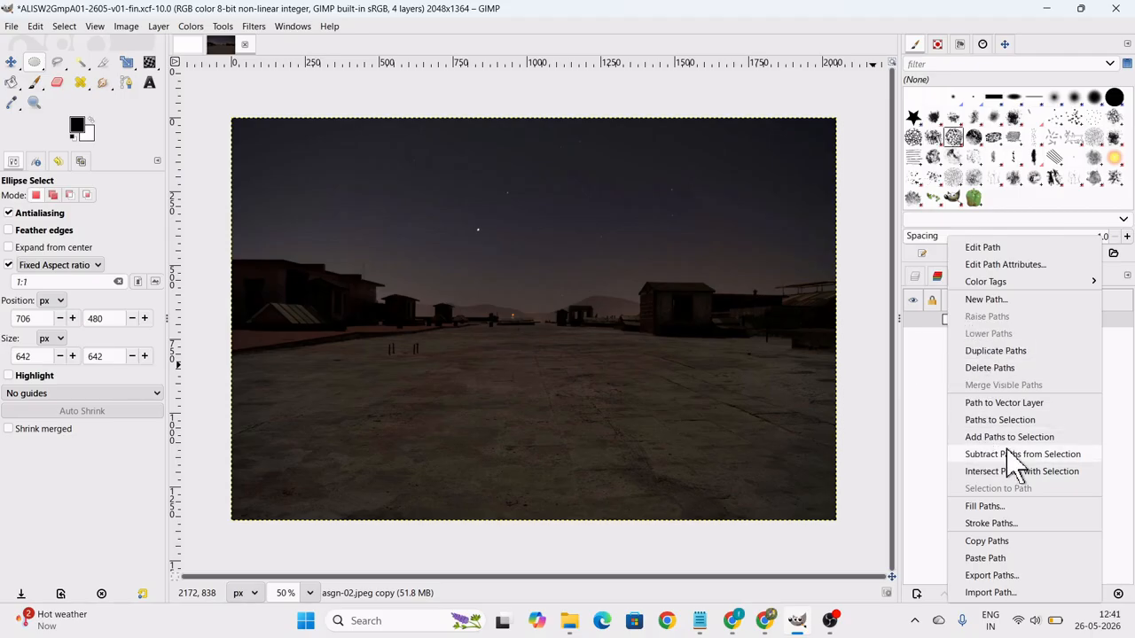
click(1011, 420)
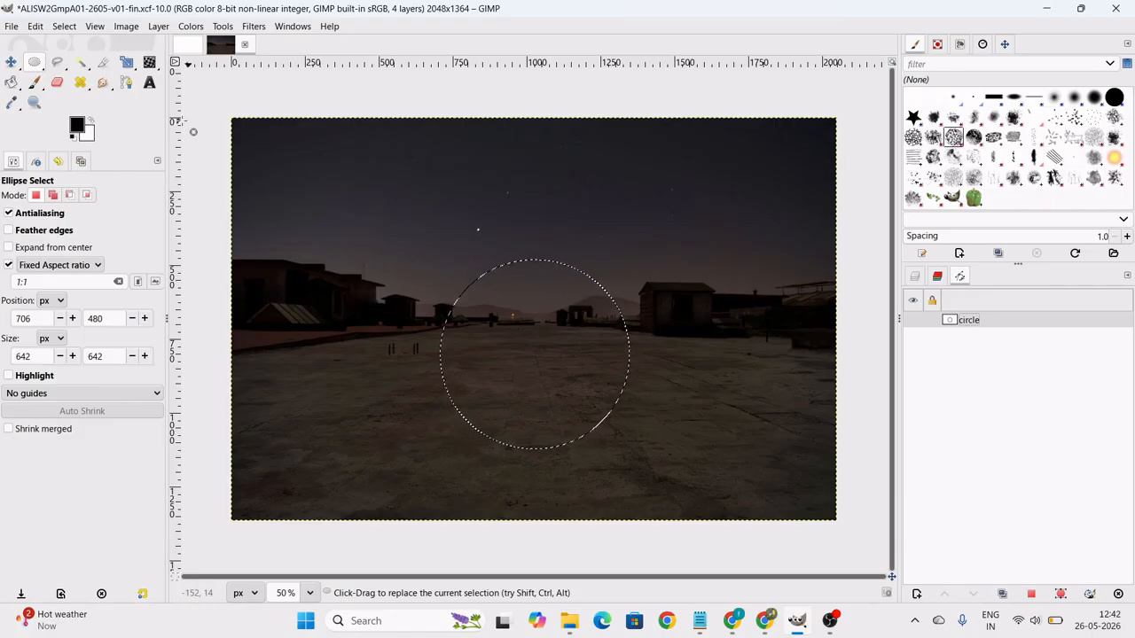
Clear the selection and draw a closed irregular path across the middle of the photo, from the sky to the lower edge, with the Paths tool.
click(126, 82)
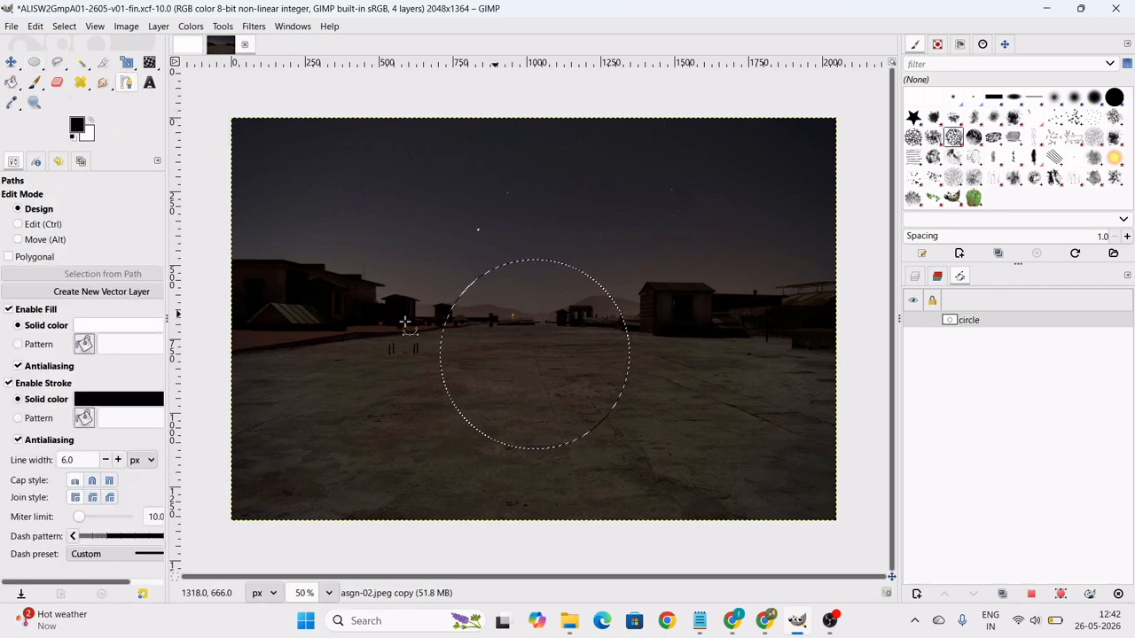
click(67, 26)
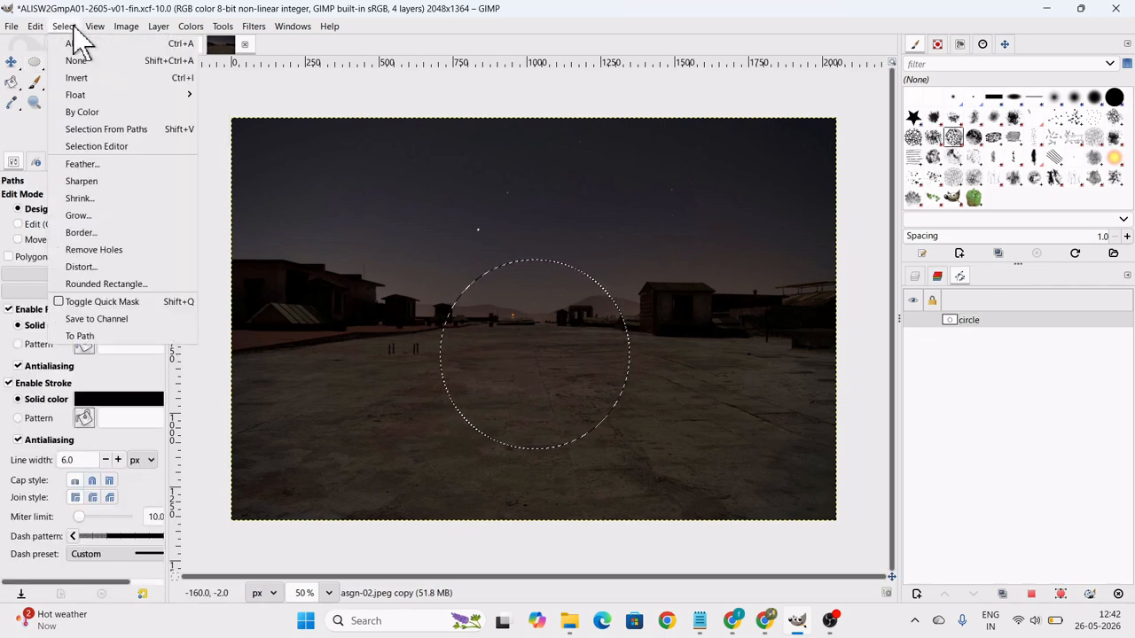
click(79, 62)
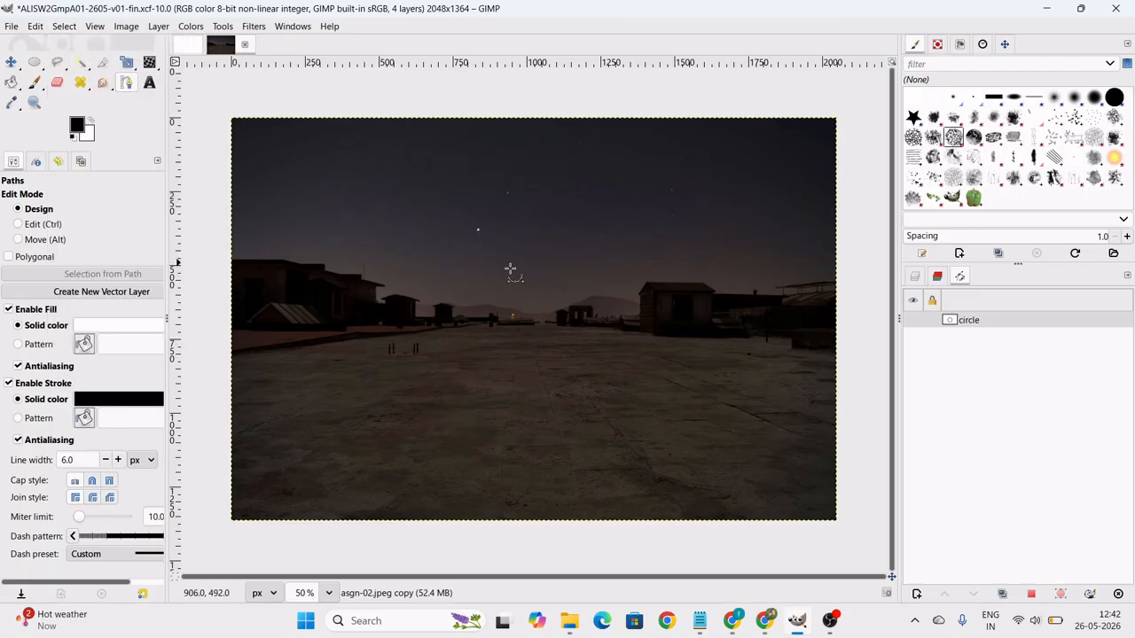
click(390, 421)
click(393, 352)
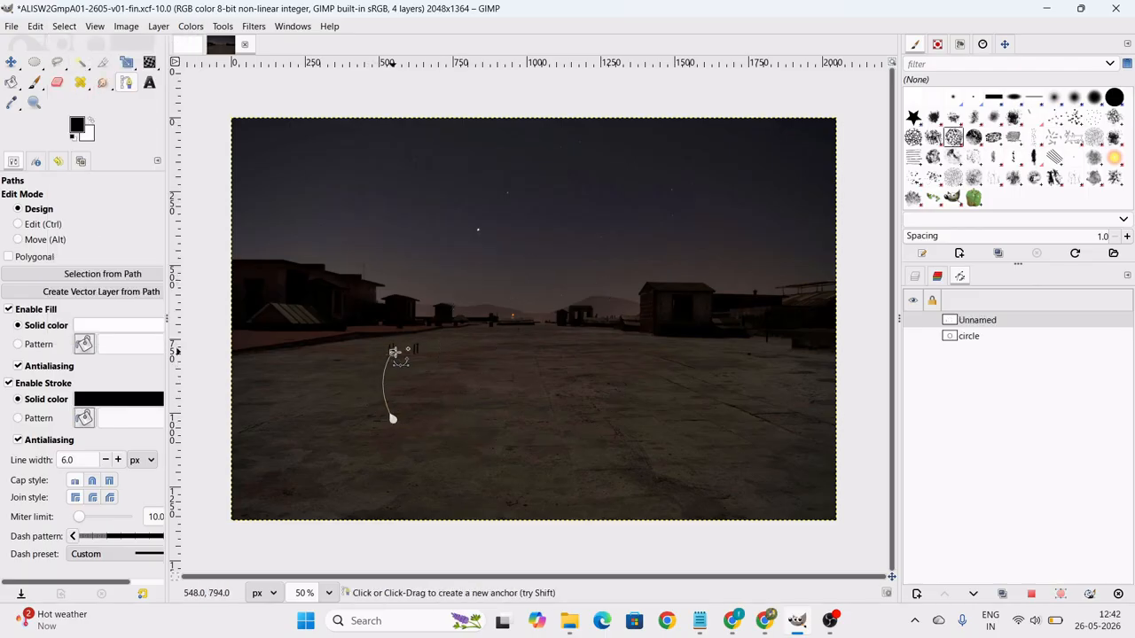
click(415, 286)
drag(451, 199, 586, 206)
click(611, 237)
drag(622, 322, 621, 358)
click(647, 405)
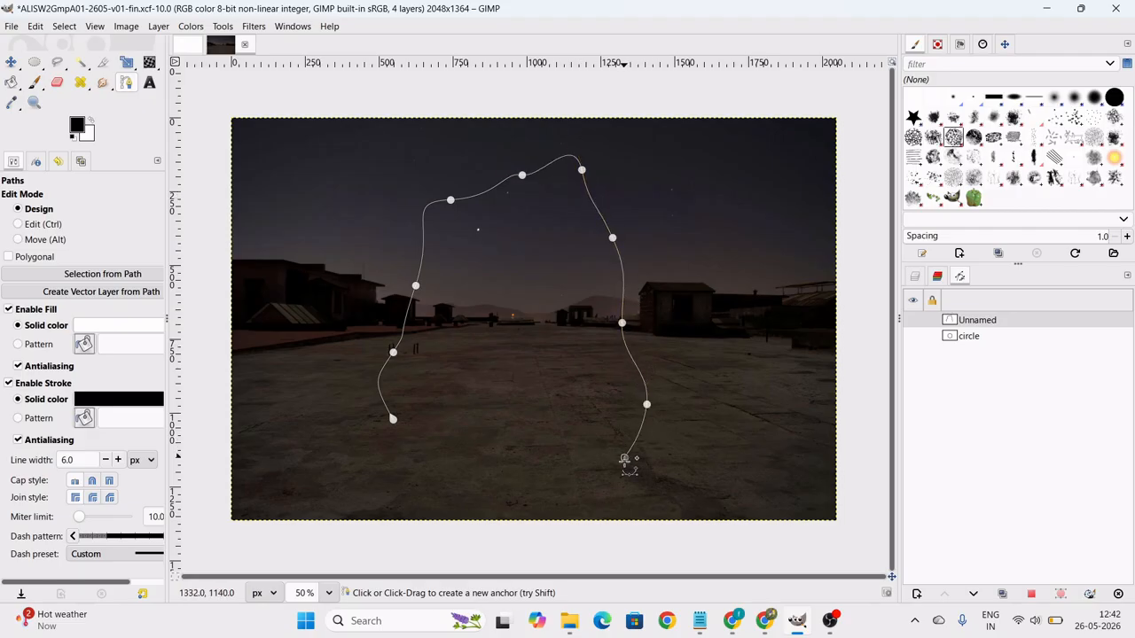
click(624, 457)
click(611, 513)
click(536, 516)
click(460, 468)
click(427, 439)
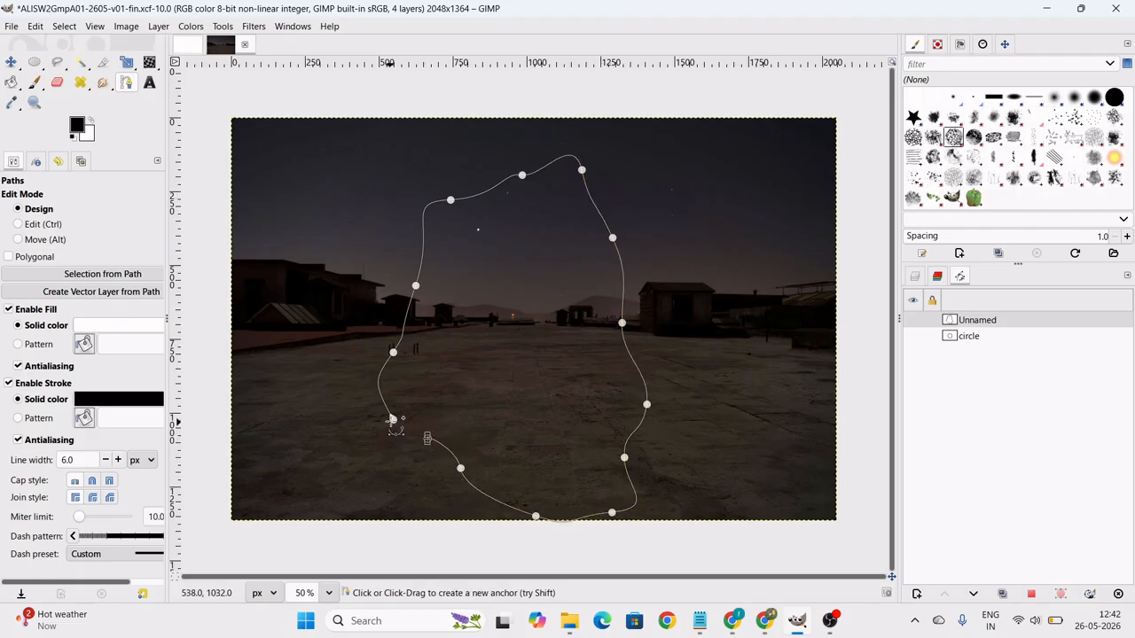
click(393, 418)
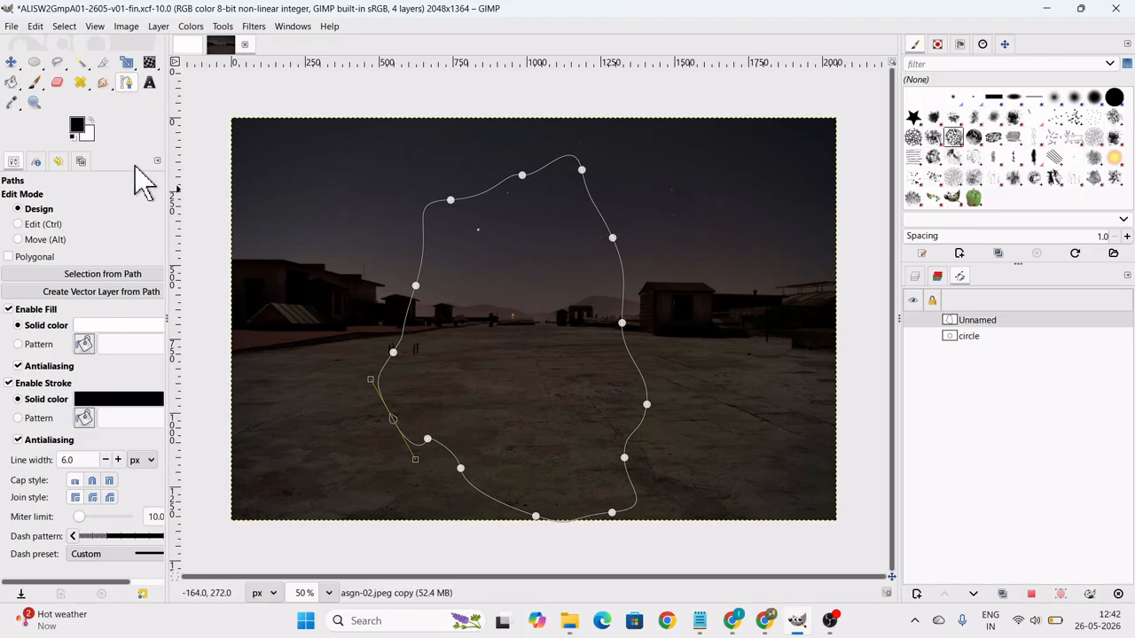
Rename the irregular path new shape and convert it to a selection.
click(12, 64)
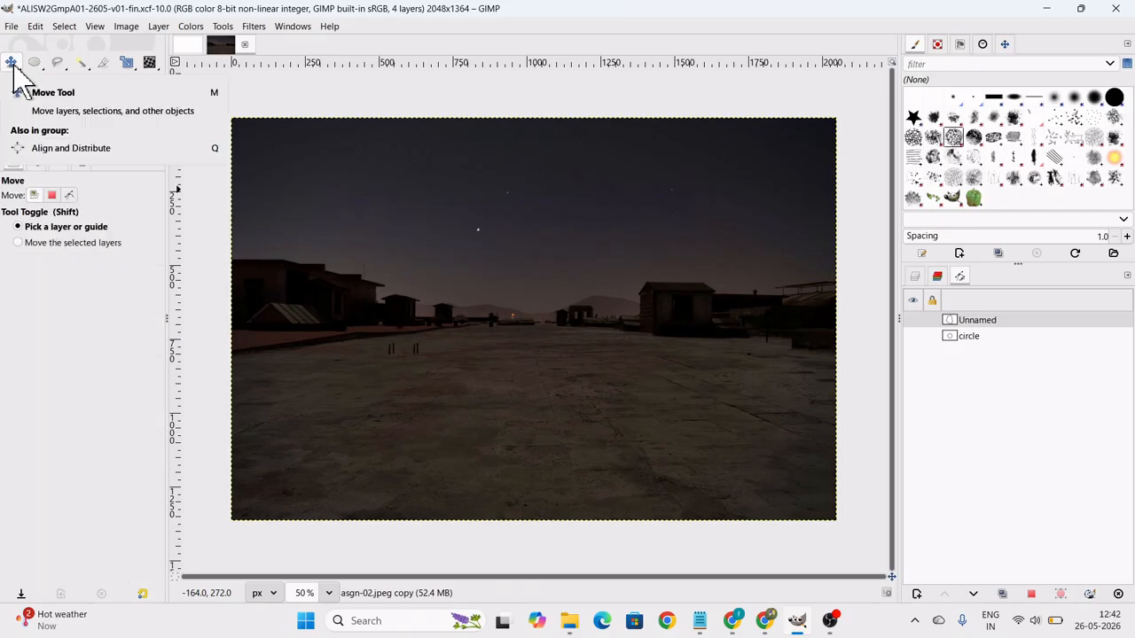
click(982, 323)
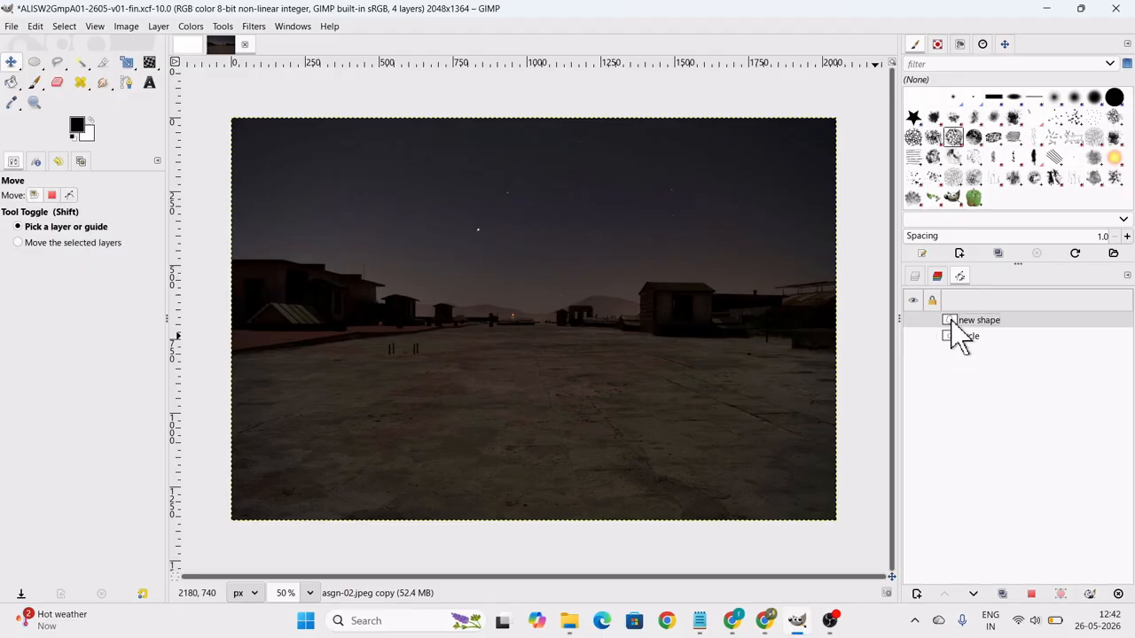
right_click(951, 321)
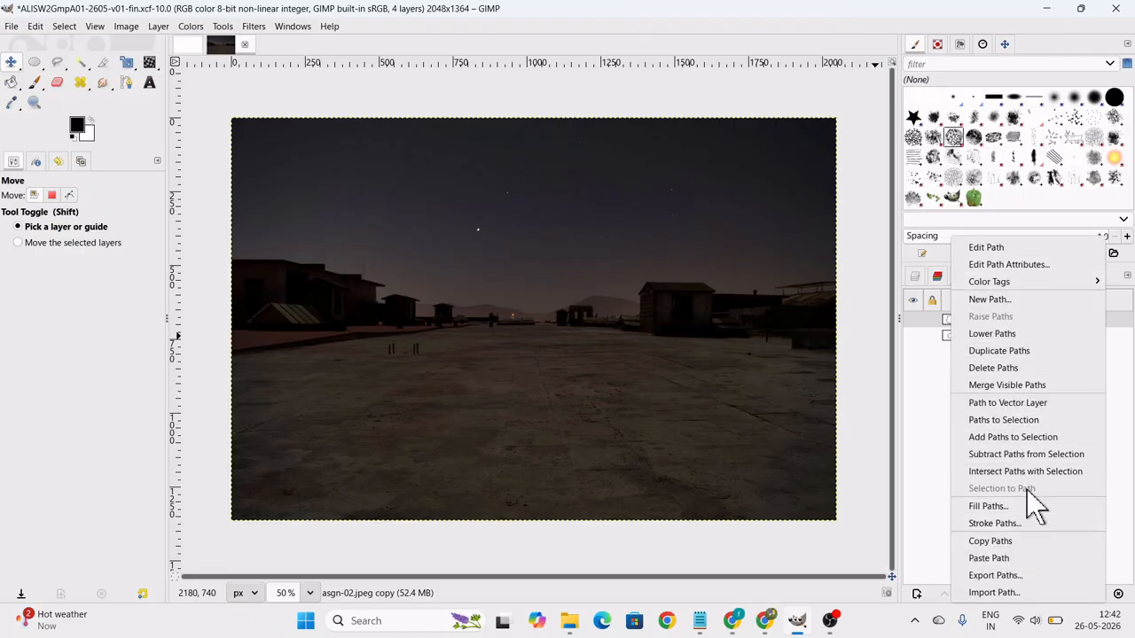
click(1001, 420)
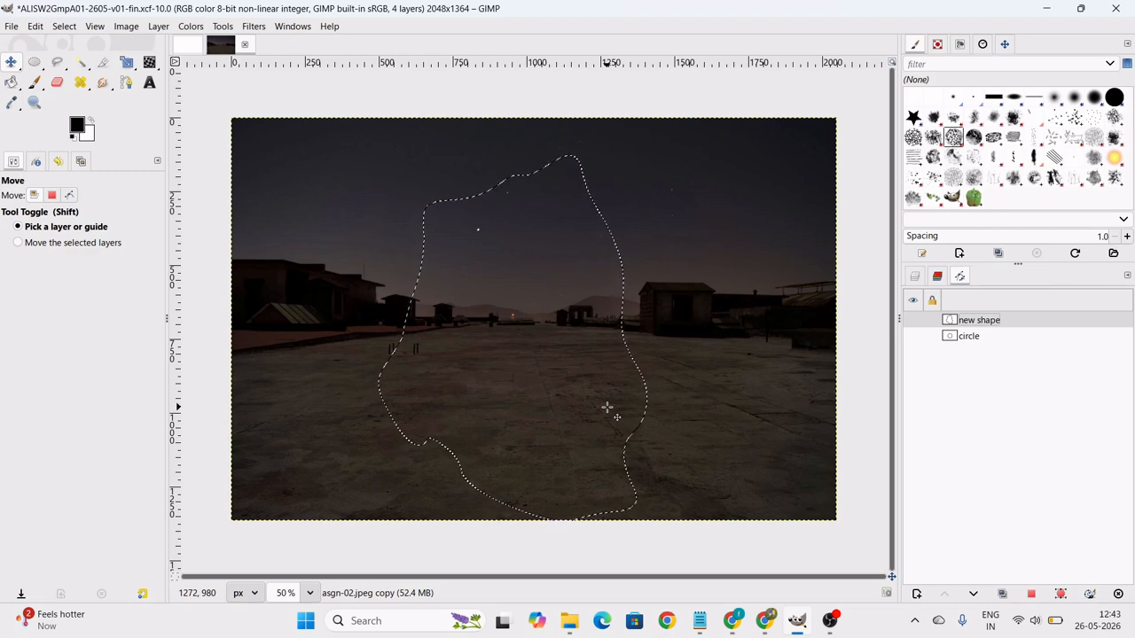
Compare the image's layers, paths and channels, hiding the Red and Green channels to check the colour effect and restoring both.
click(914, 275)
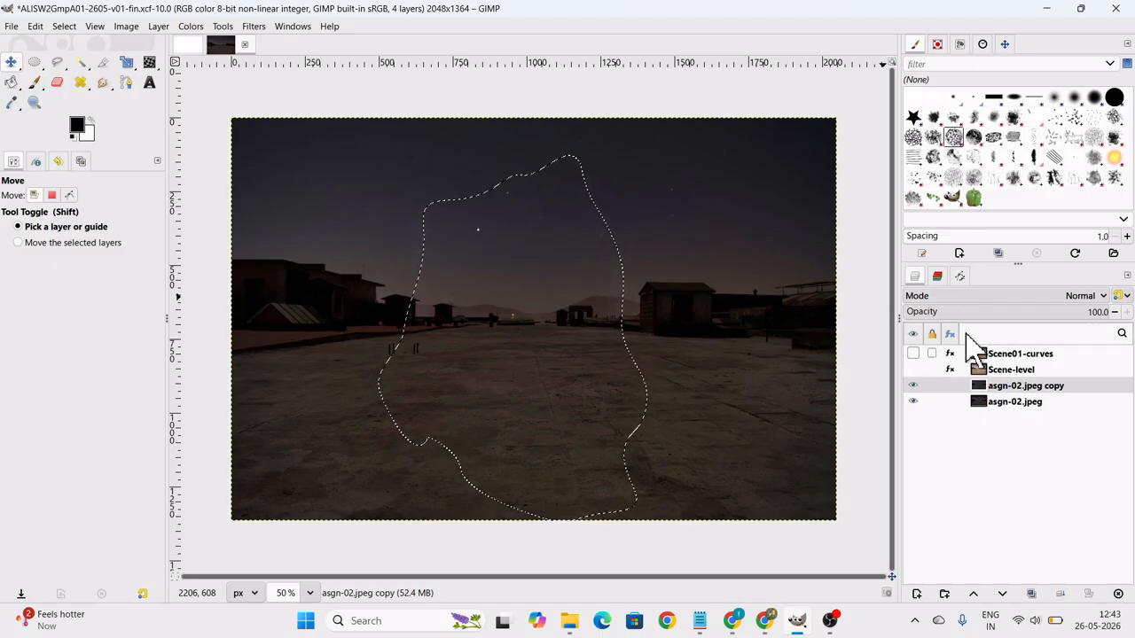
click(959, 276)
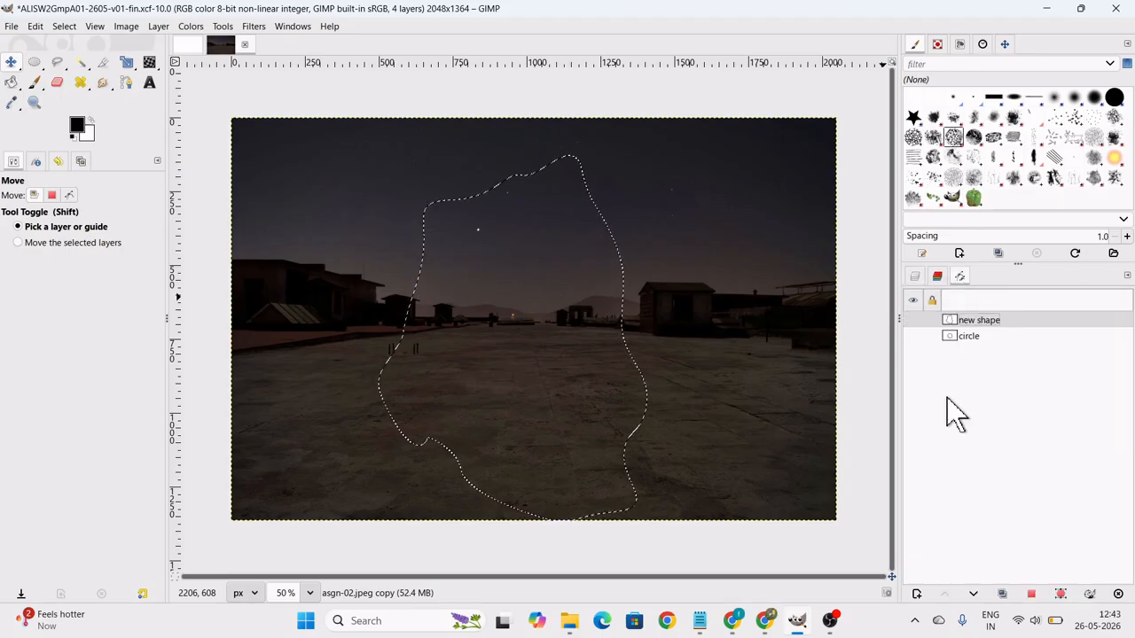
click(937, 276)
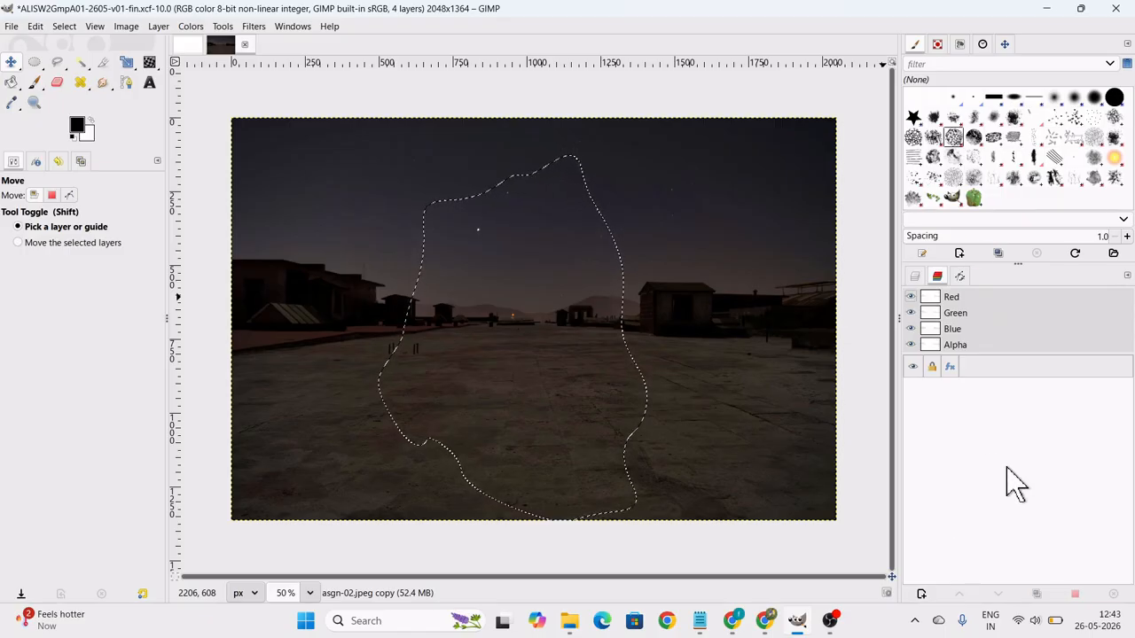
click(910, 297)
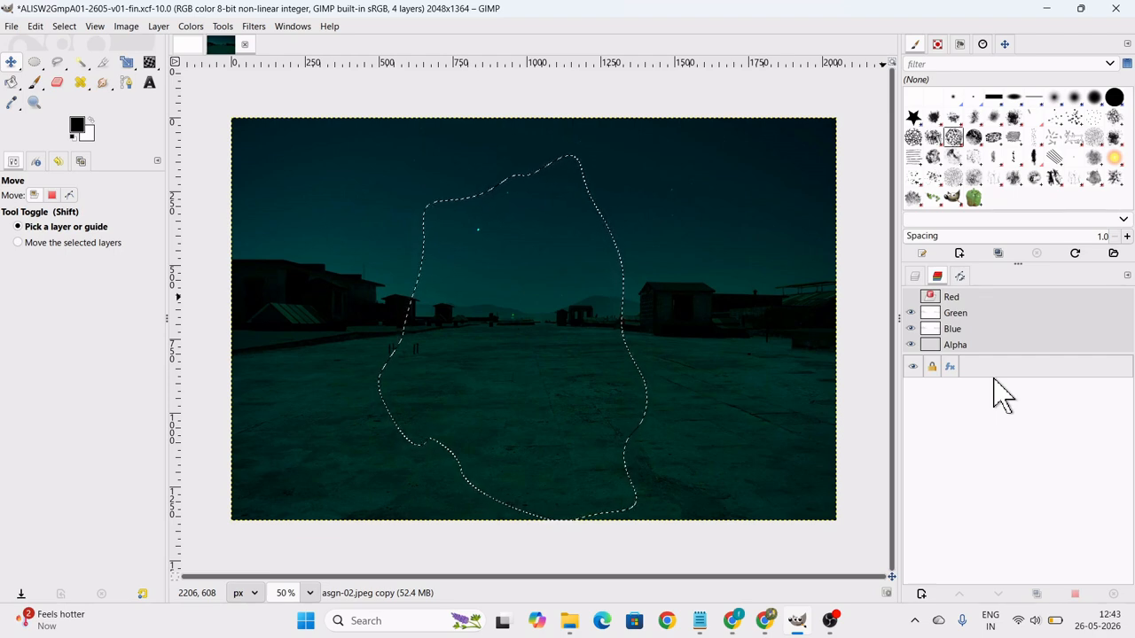
click(909, 312)
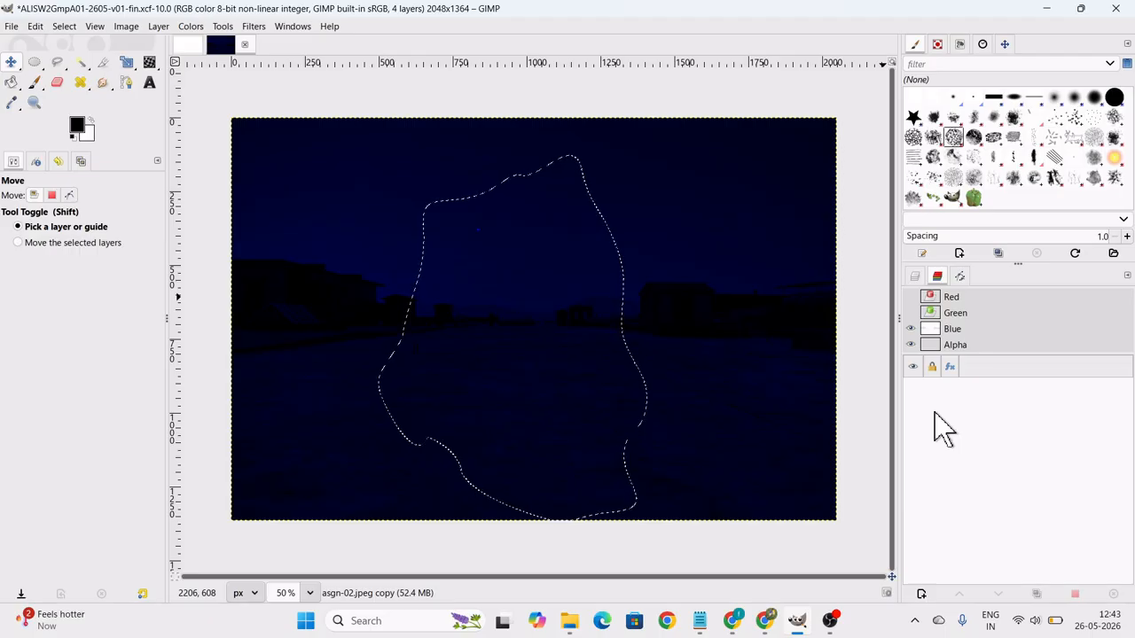
click(911, 313)
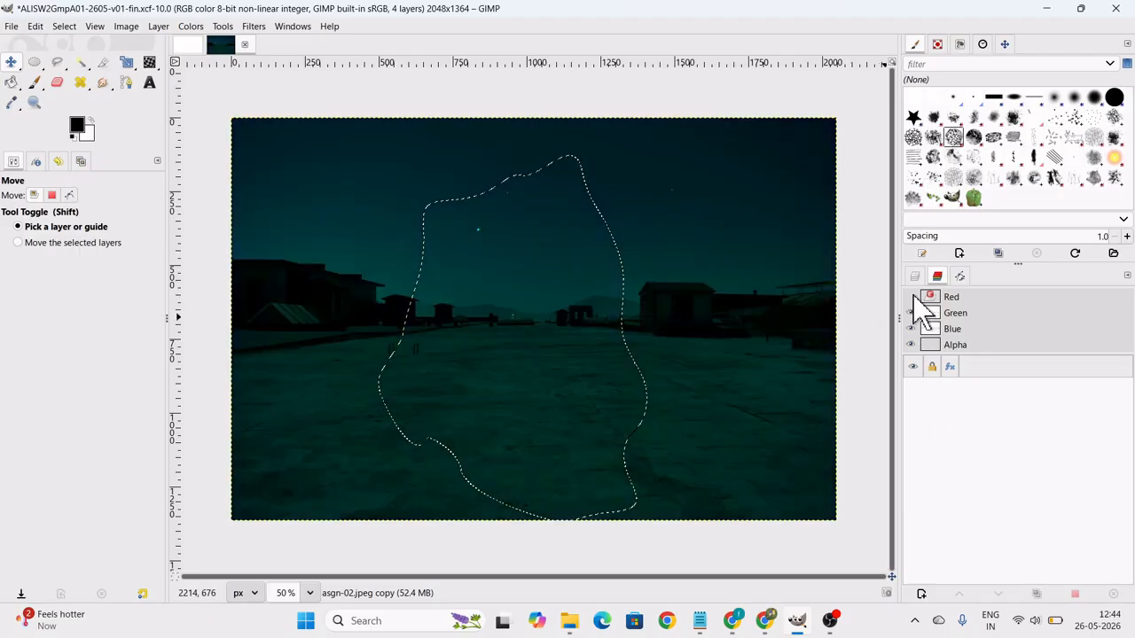
click(911, 297)
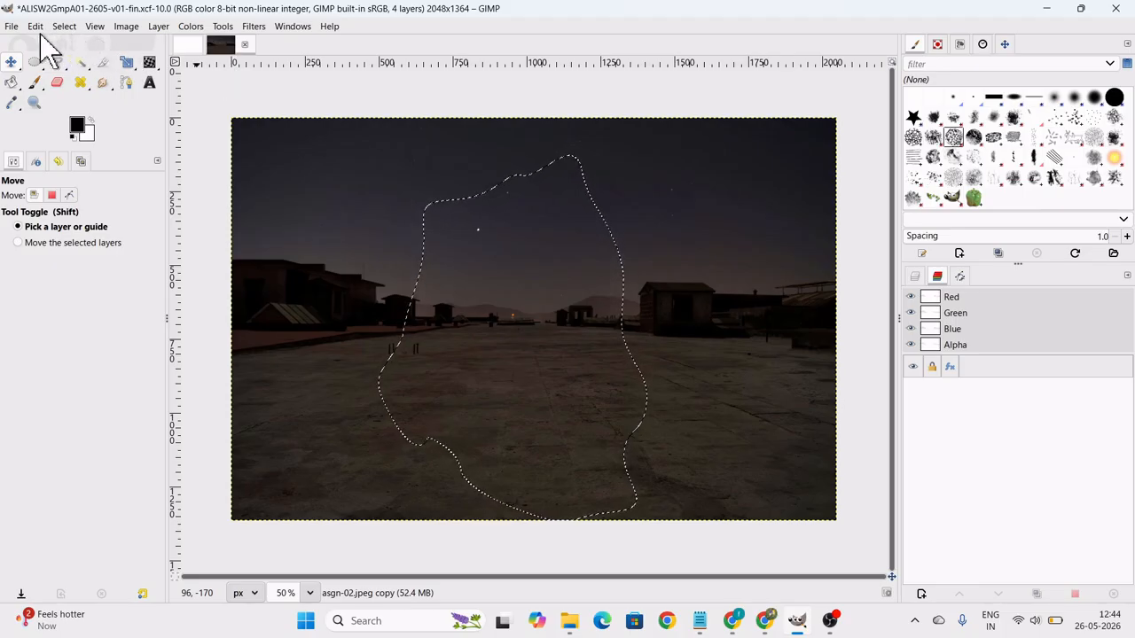
Start opening an image and browse the D: drive to the FOCAL folder inside FOSSEE2026 and FOSSEE.
click(12, 26)
click(49, 78)
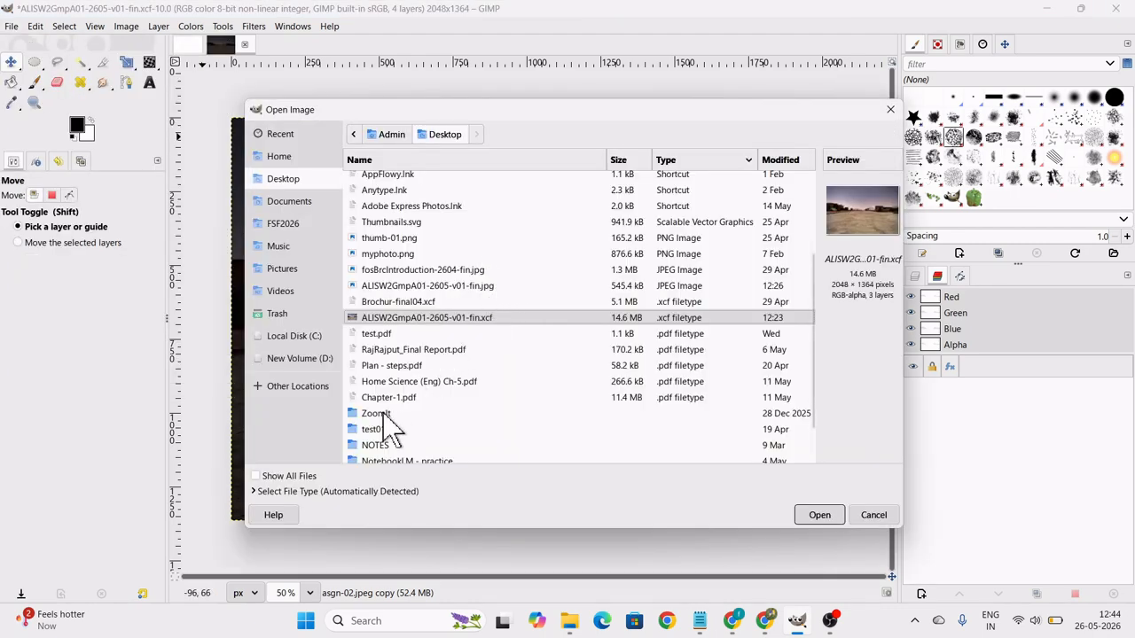
click(328, 358)
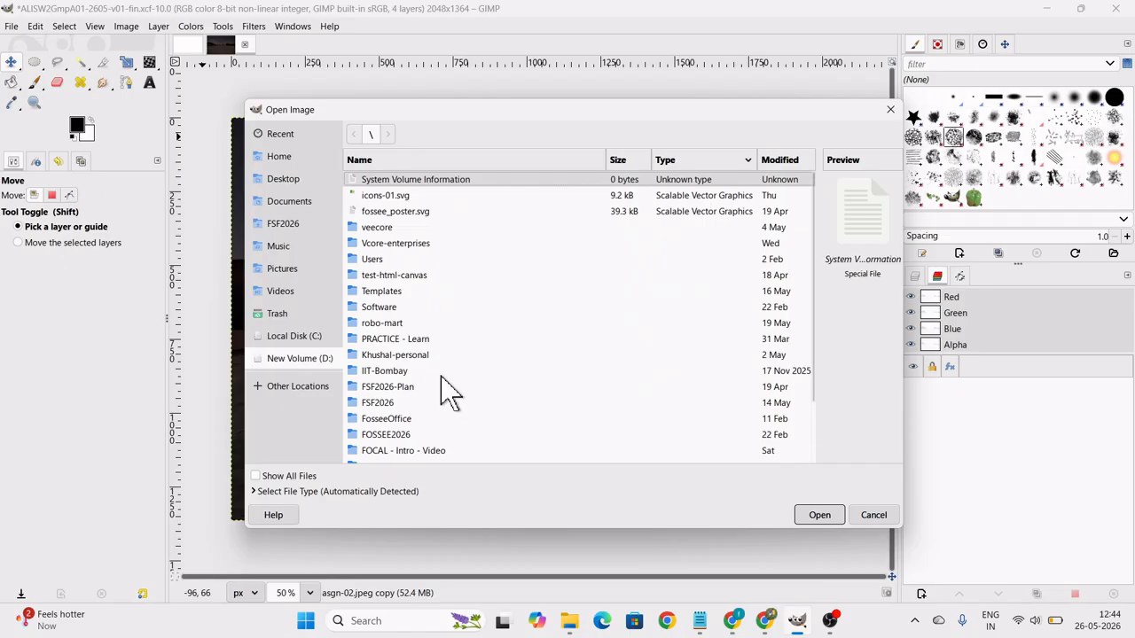
scroll(452, 395, down, 3)
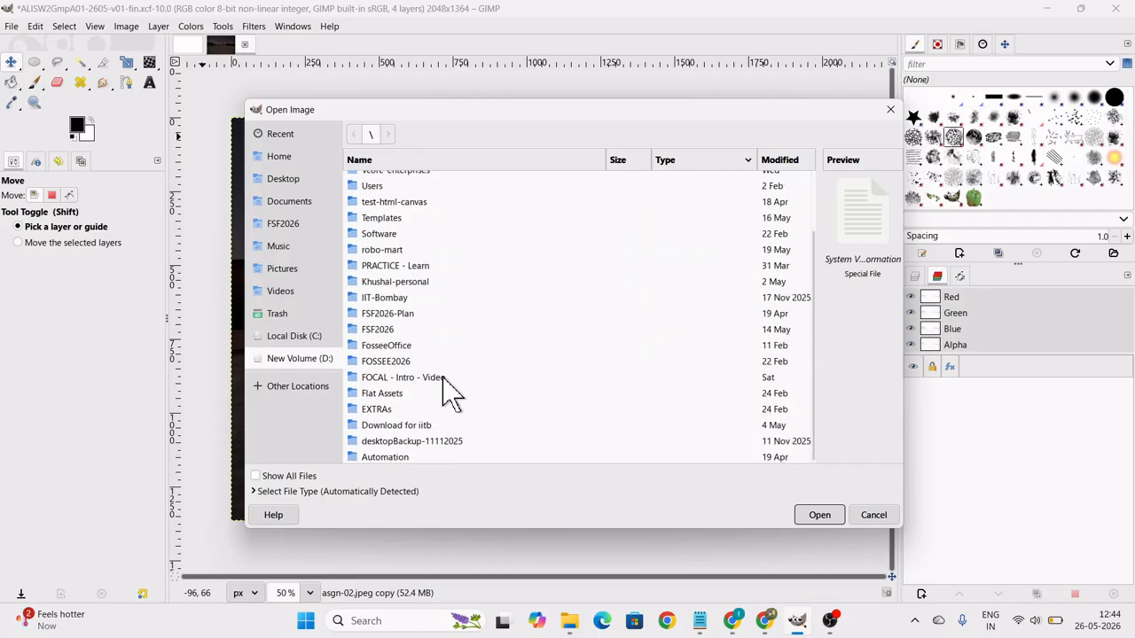
double_click(411, 362)
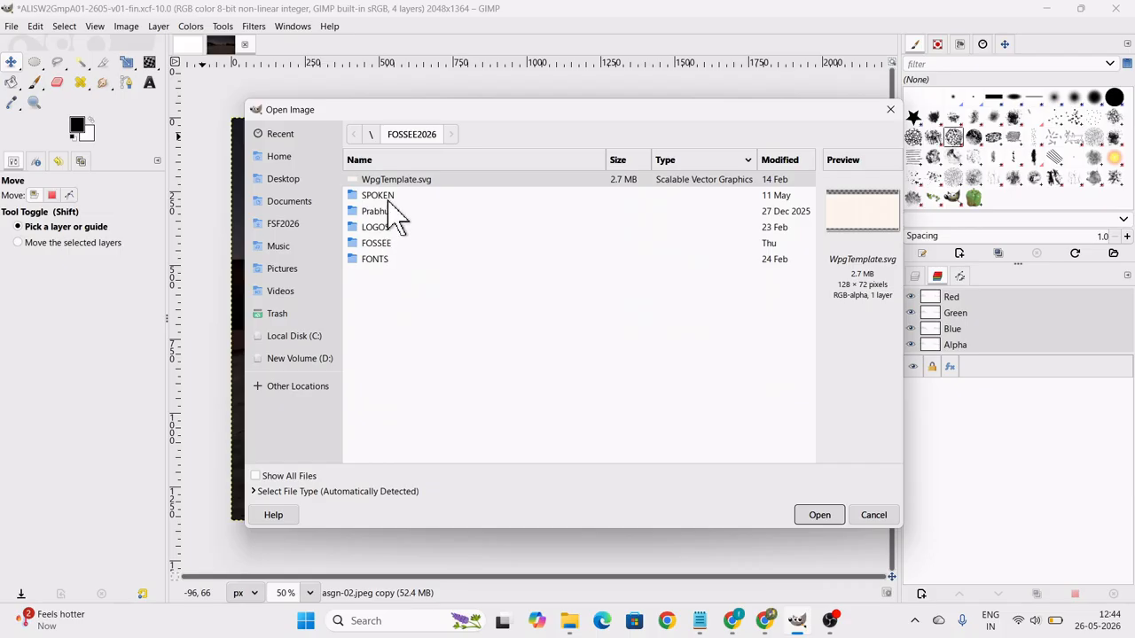
double_click(387, 246)
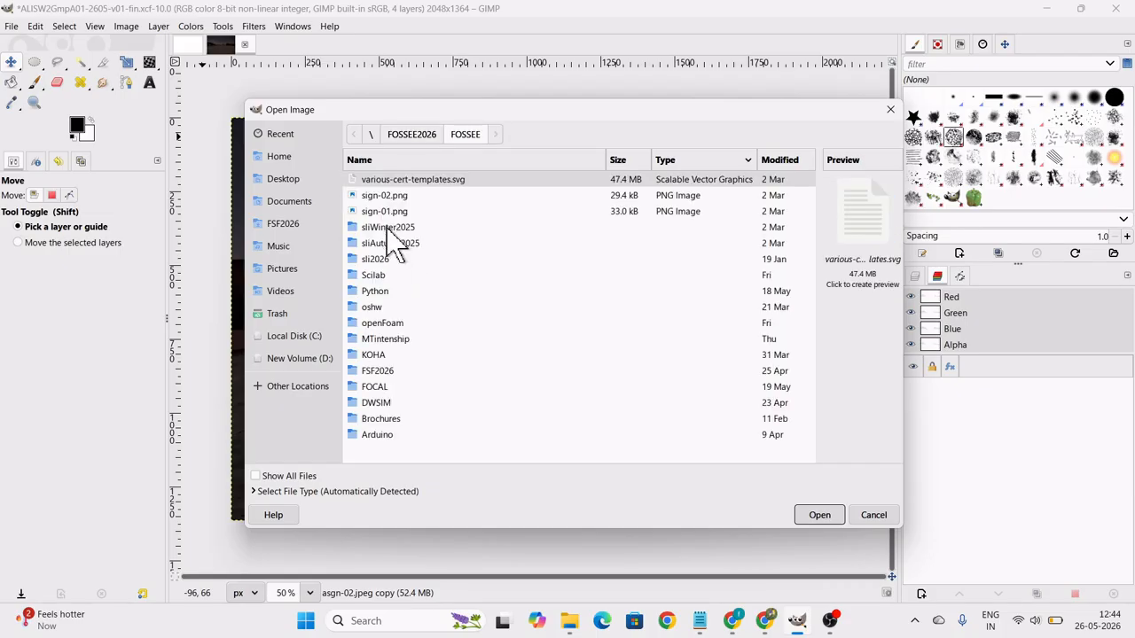
double_click(381, 386)
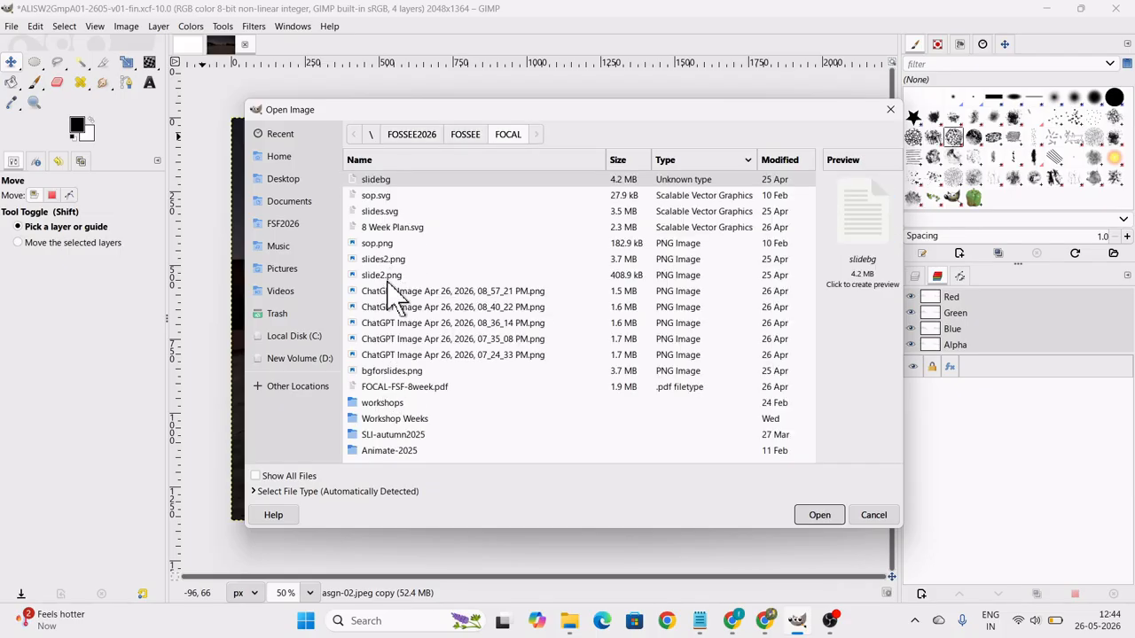
double_click(396, 403)
double_click(381, 243)
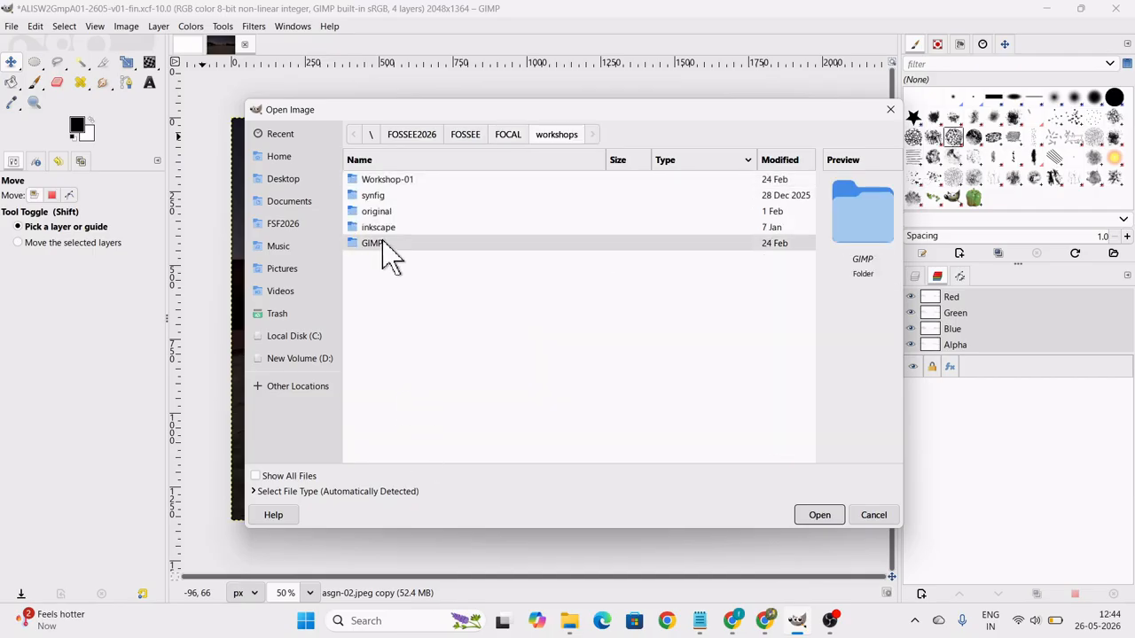
click(557, 135)
click(508, 138)
Preview the photos in the Week 2 GIMP folder under Workshop Weeks and open img-02.jpeg.
click(423, 419)
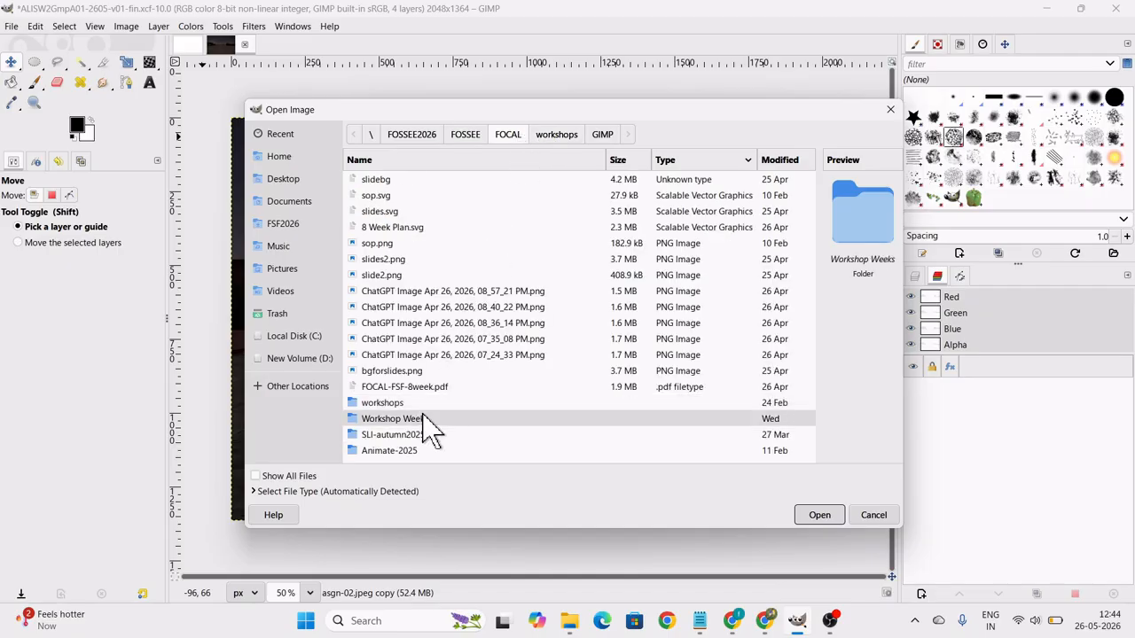
double_click(424, 419)
double_click(407, 181)
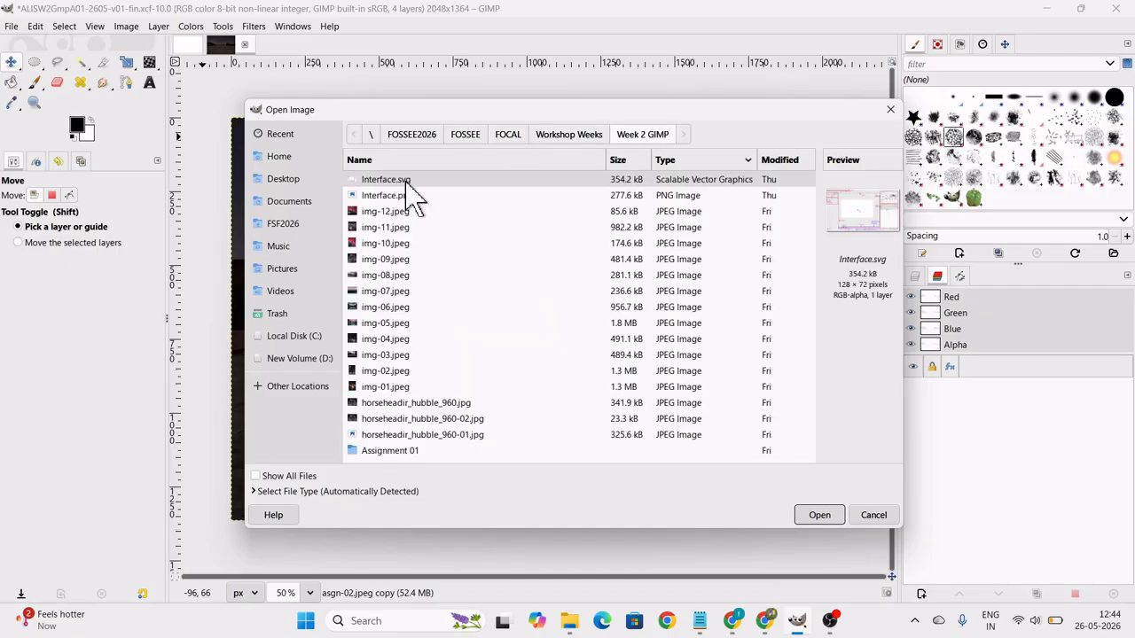
click(392, 231)
click(393, 258)
click(392, 276)
click(391, 294)
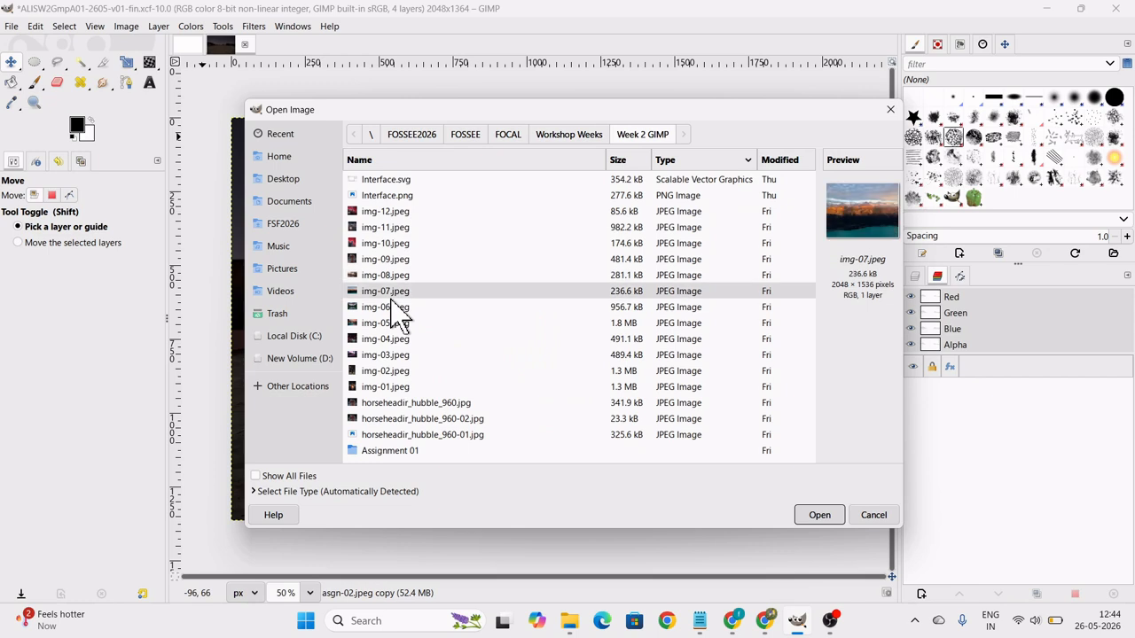
click(393, 323)
click(398, 341)
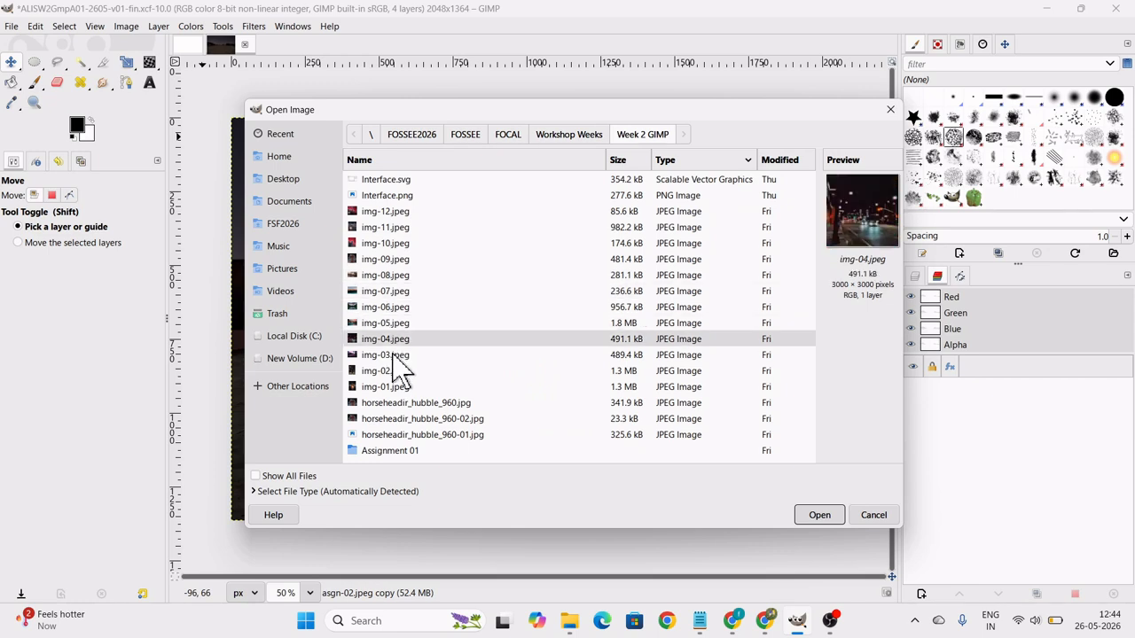
click(392, 354)
click(396, 371)
click(834, 520)
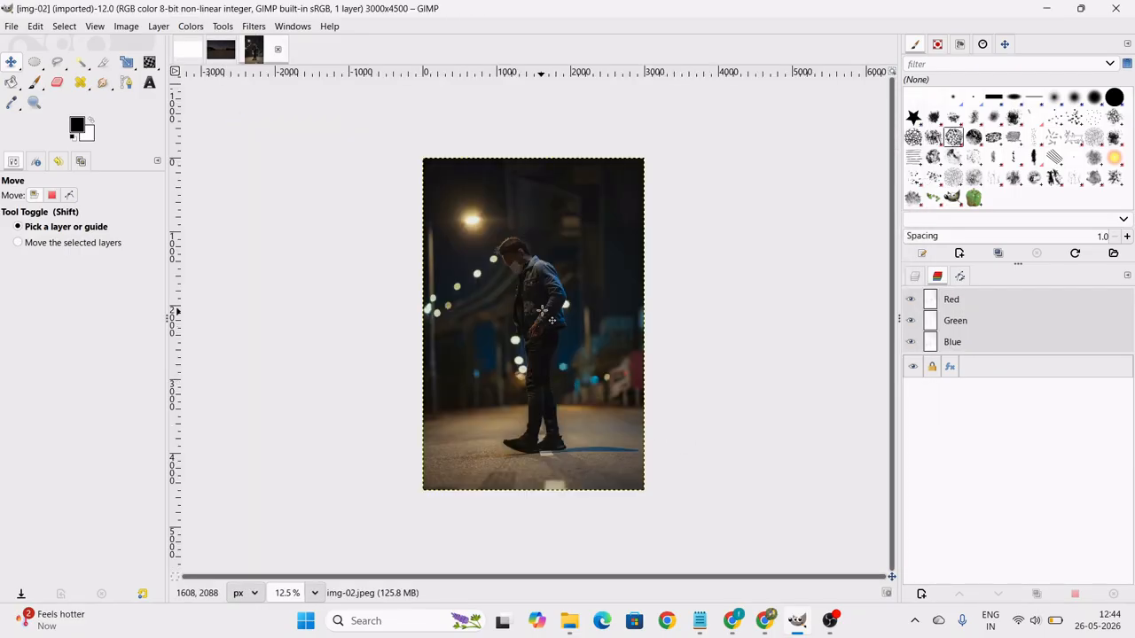
Begin a path with the Paths tool at the front of the man's ear and trace the lower hairline to the forehead.
scroll(545, 315, up, 3)
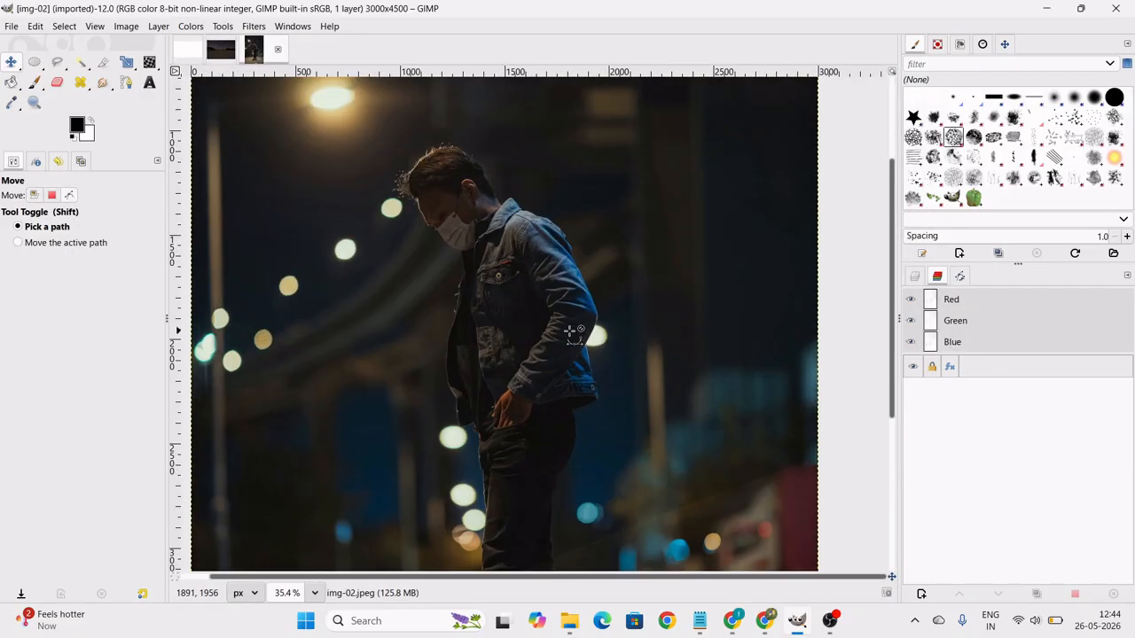
scroll(570, 332, up, 2)
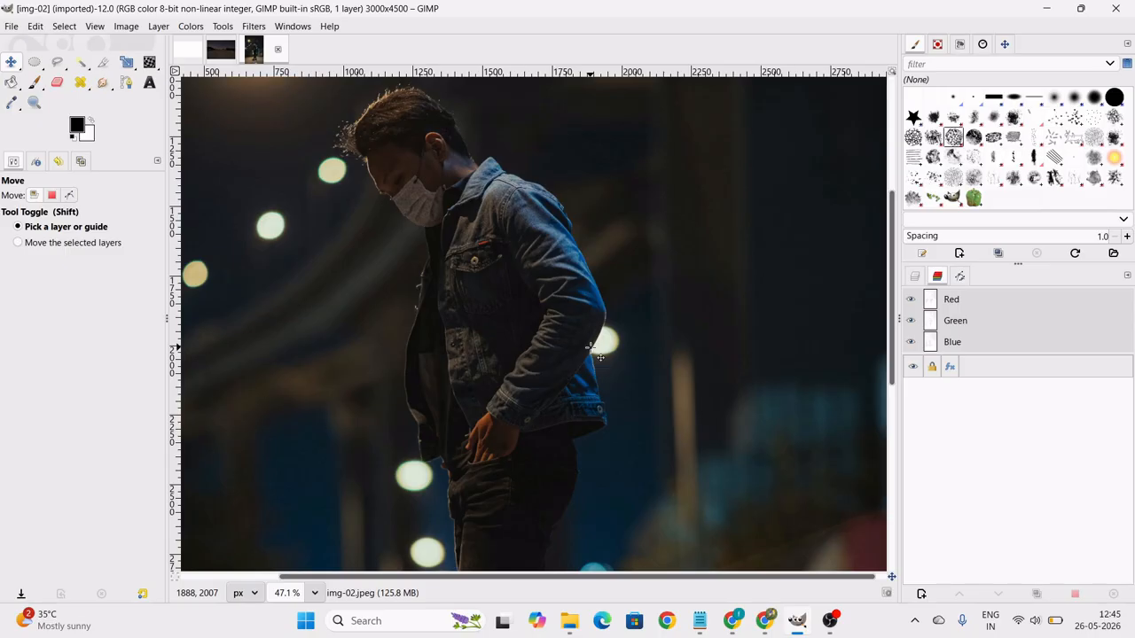
scroll(418, 169, down, 1)
scroll(413, 152, up, 3)
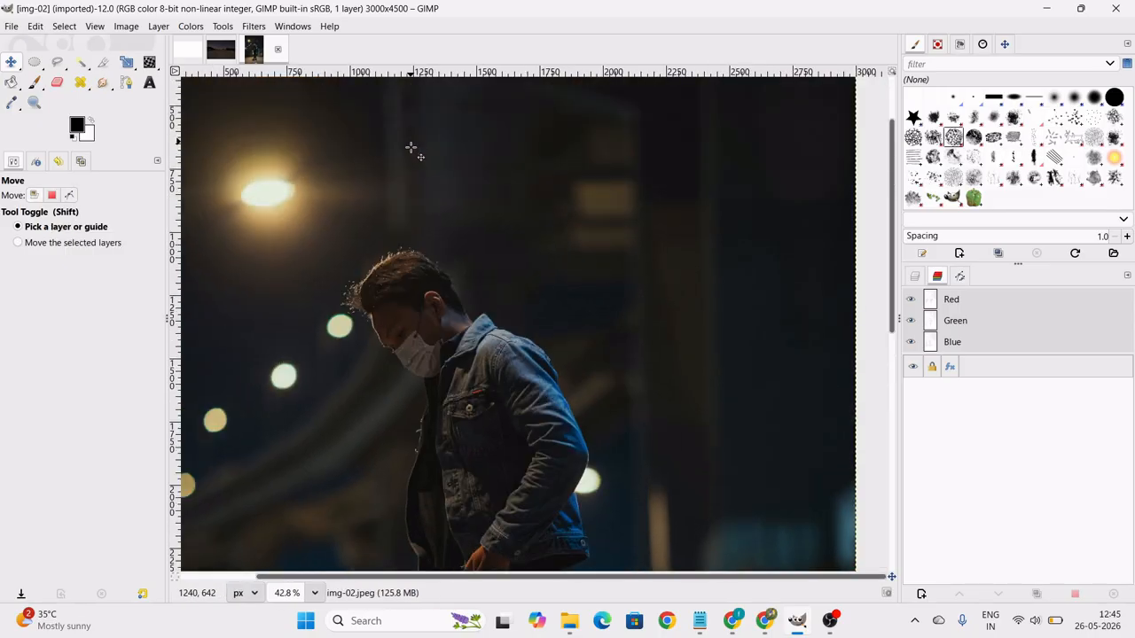
scroll(403, 319, up, 7)
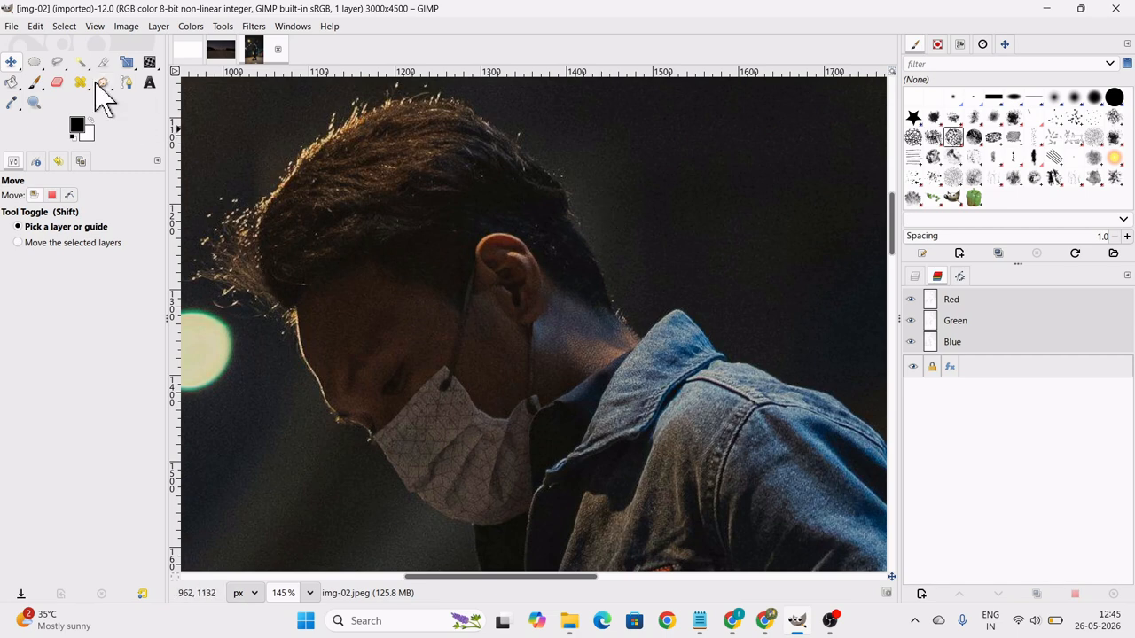
click(126, 82)
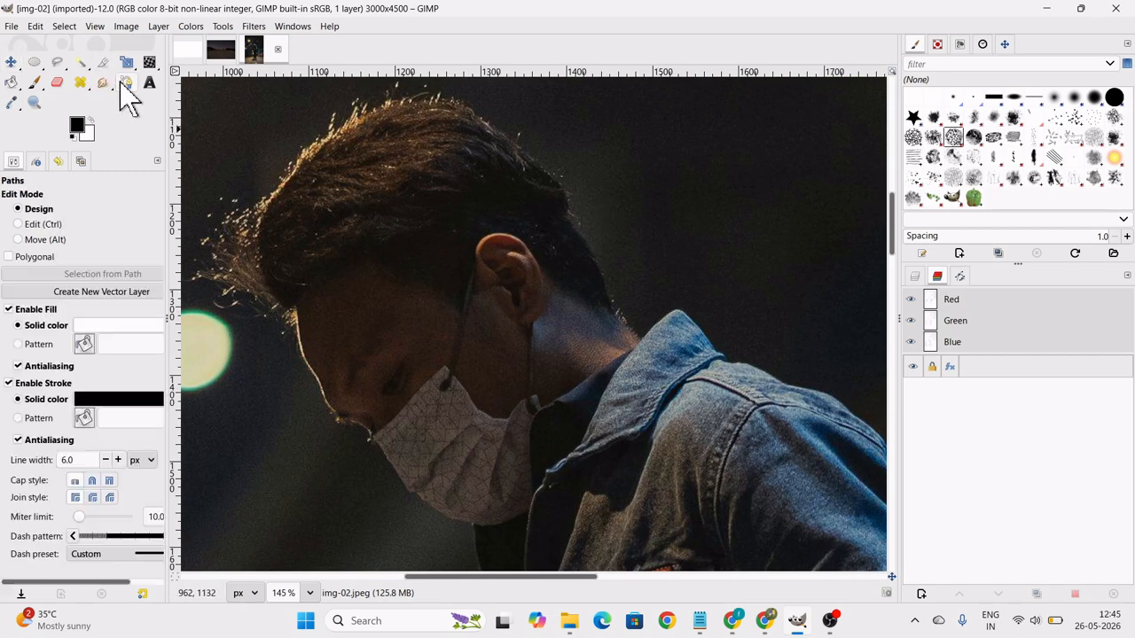
click(481, 275)
drag(482, 305, 458, 310)
click(458, 309)
click(428, 290)
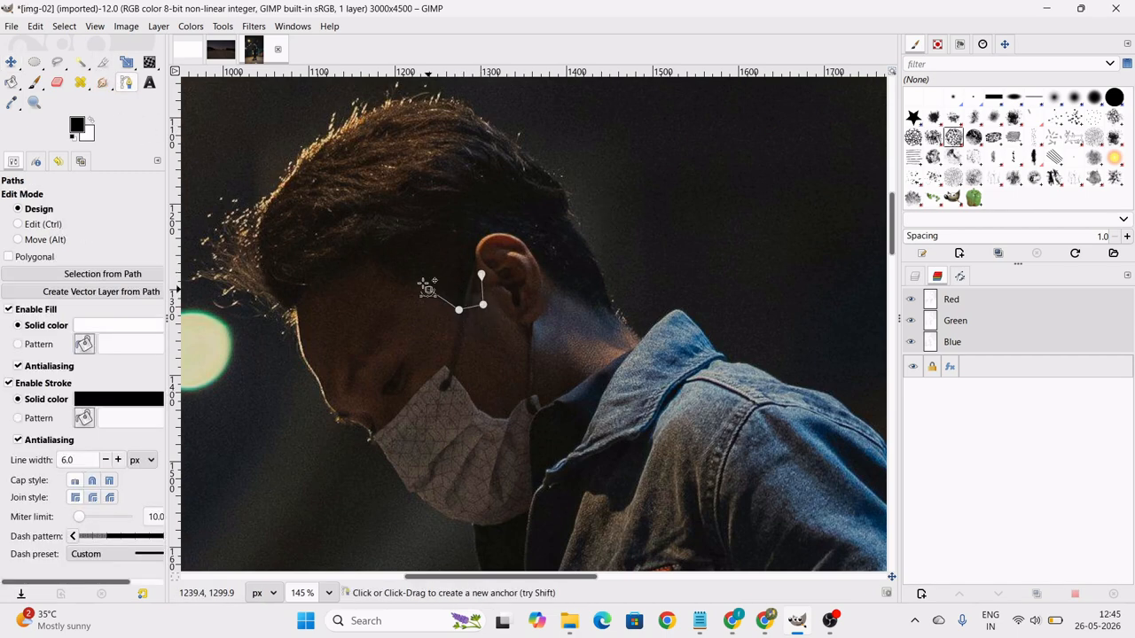
click(388, 268)
click(360, 251)
drag(308, 286, 303, 308)
click(291, 311)
click(293, 326)
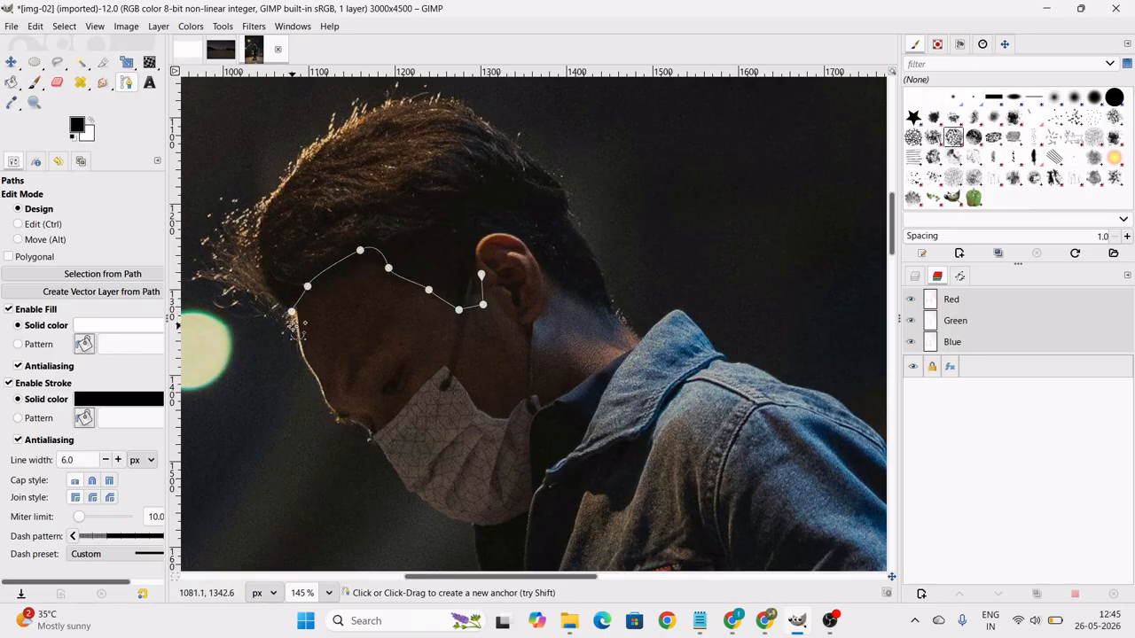
Continue the path from the forehead around the front tuft and over the top of the man's hair.
click(261, 318)
click(234, 281)
click(225, 232)
click(246, 198)
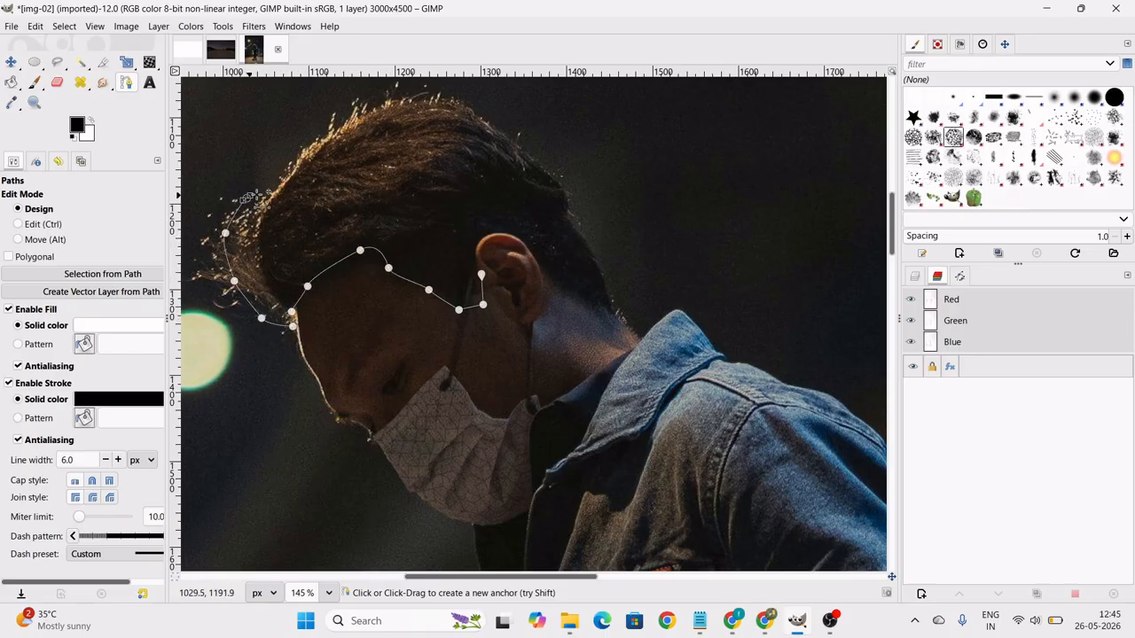
click(289, 173)
click(320, 133)
click(355, 116)
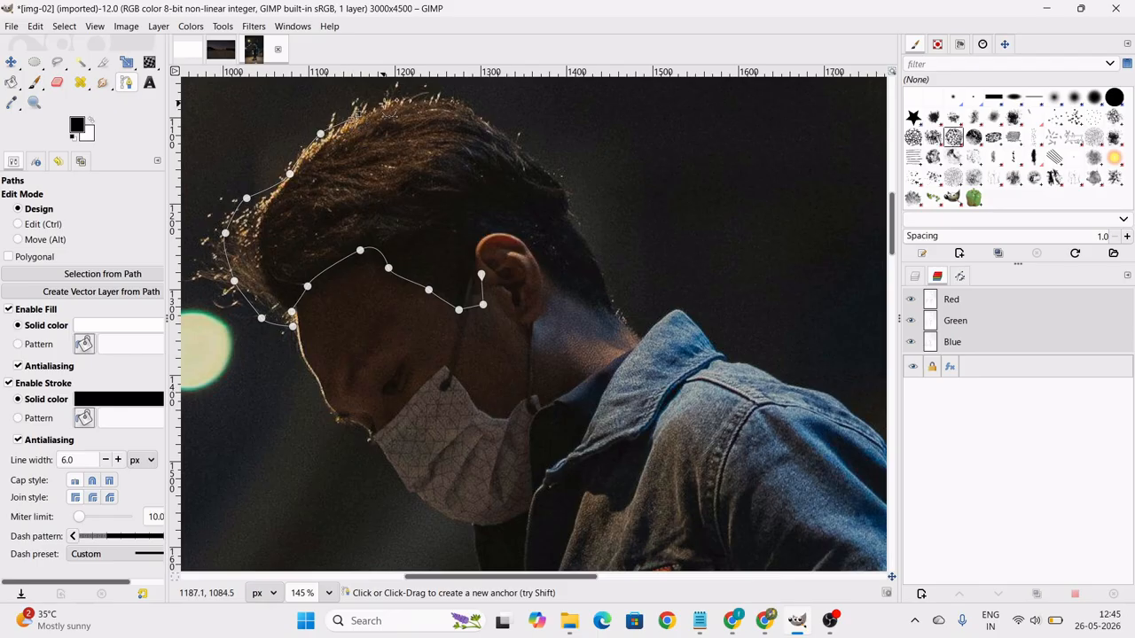
drag(414, 92, 449, 93)
click(501, 138)
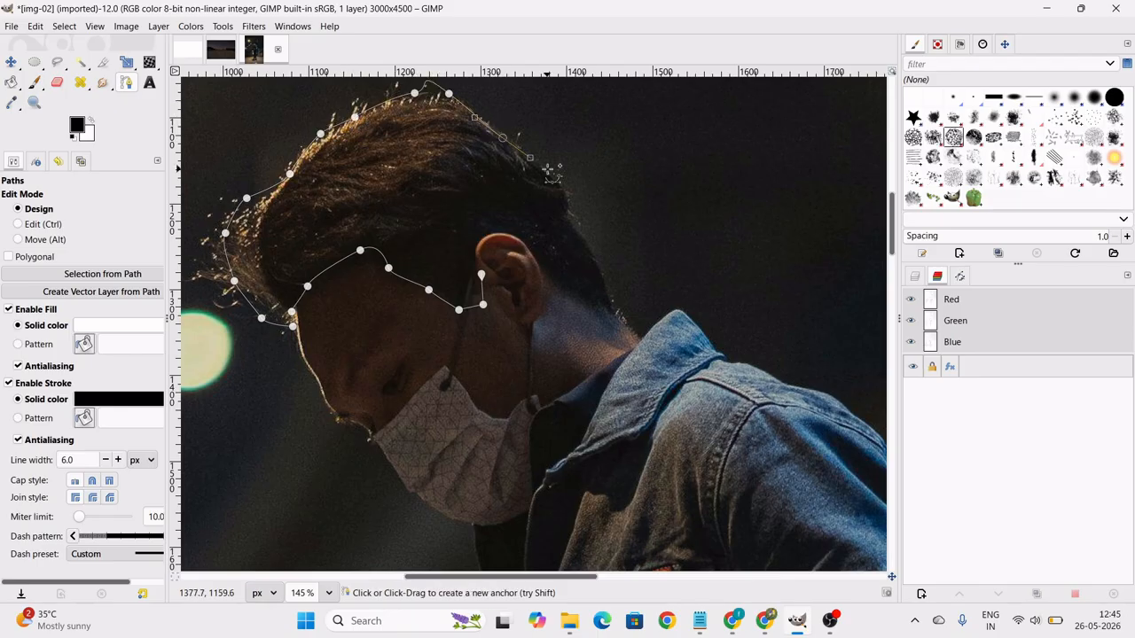
Trace the path down the back of the head to the nape, around the ear, and close it at its starting anchor.
click(548, 172)
drag(563, 198, 570, 218)
click(626, 317)
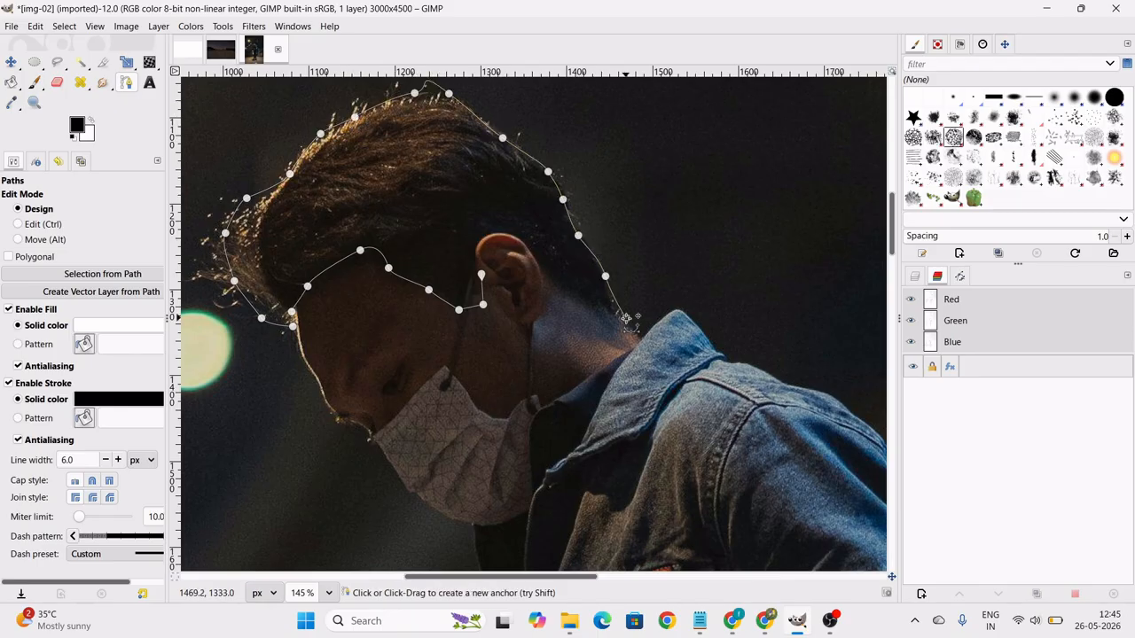
click(591, 309)
click(553, 284)
click(531, 253)
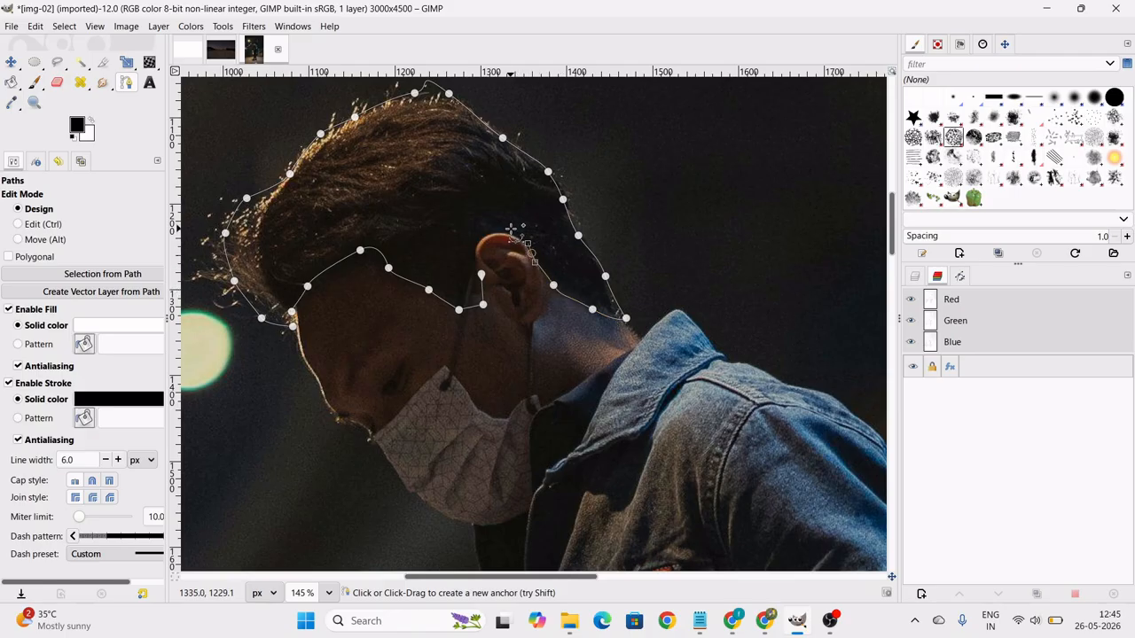
click(481, 239)
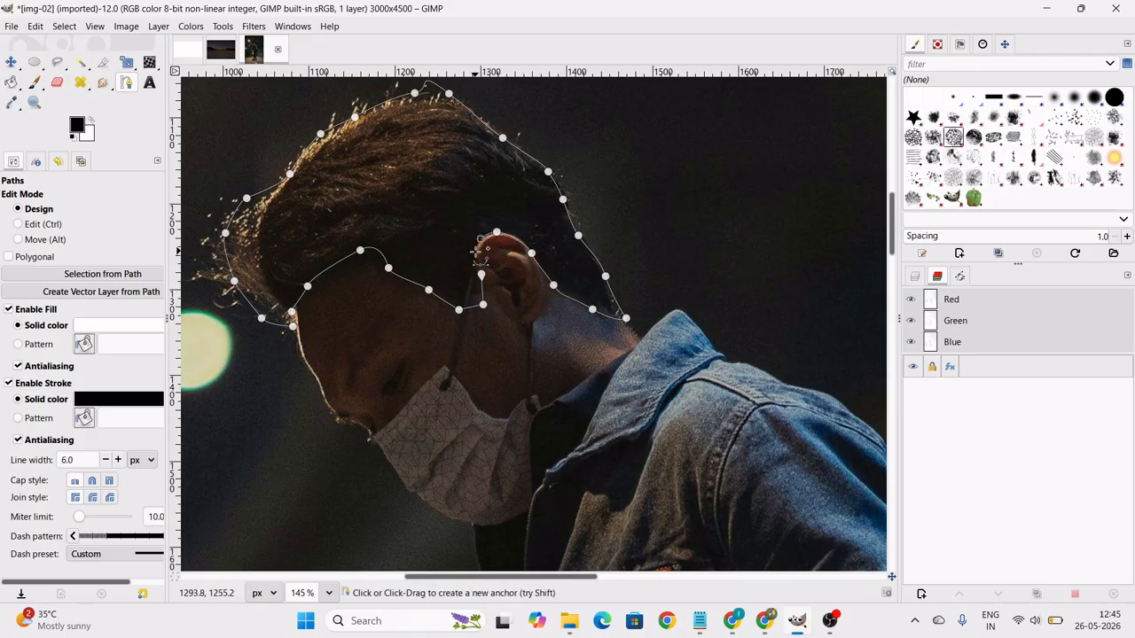
click(481, 276)
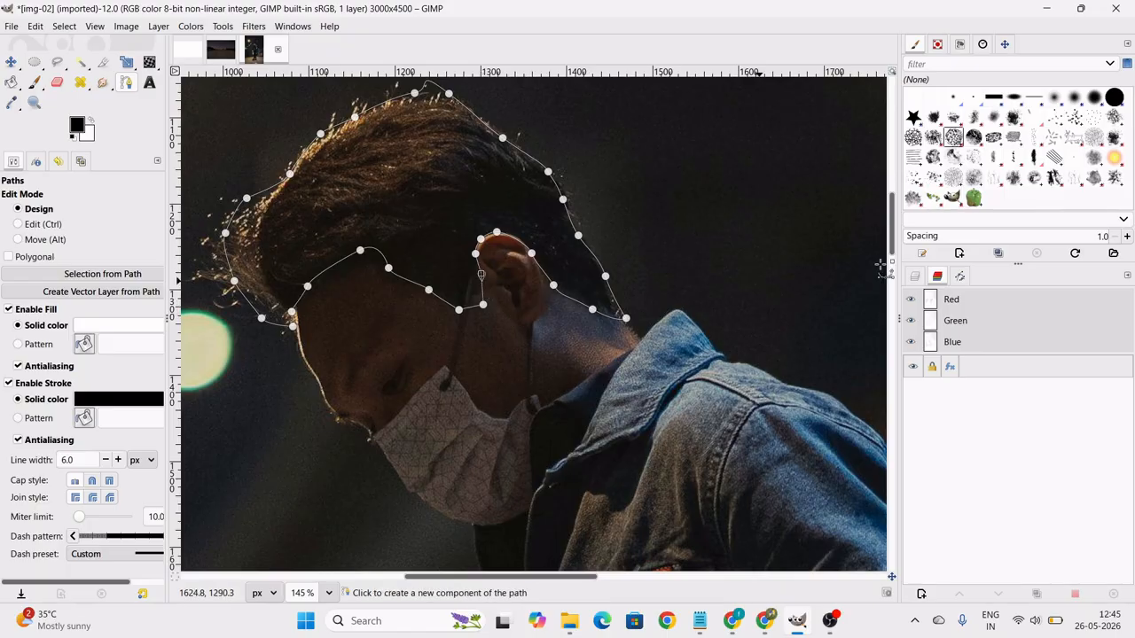
Rename the new path hair and convert it to a selection.
click(967, 276)
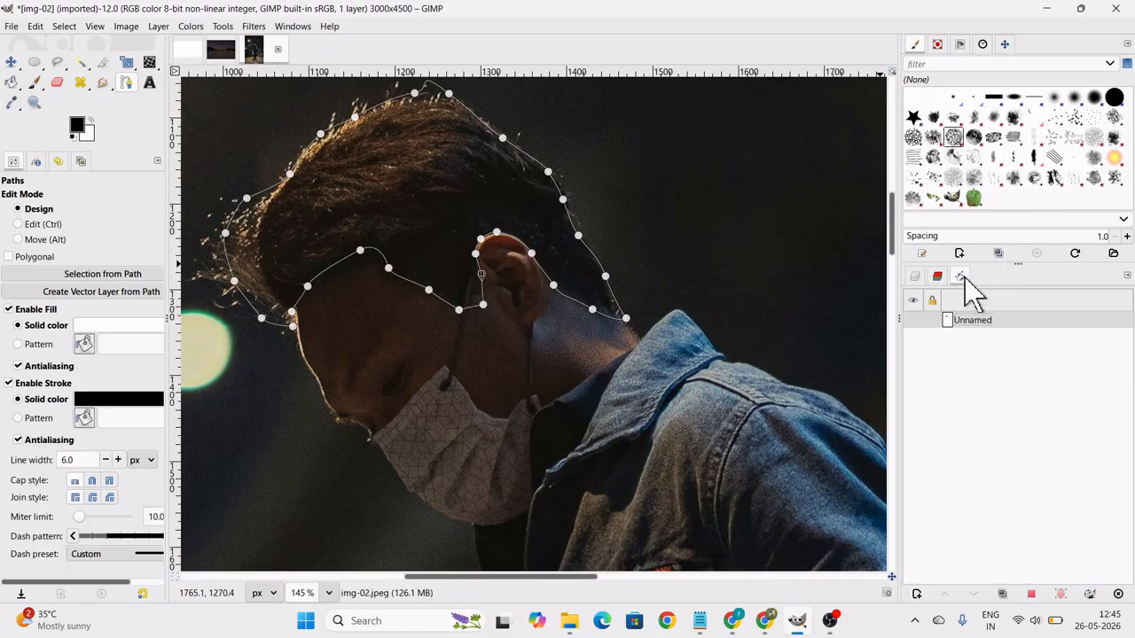
double_click(999, 319)
text(hair)
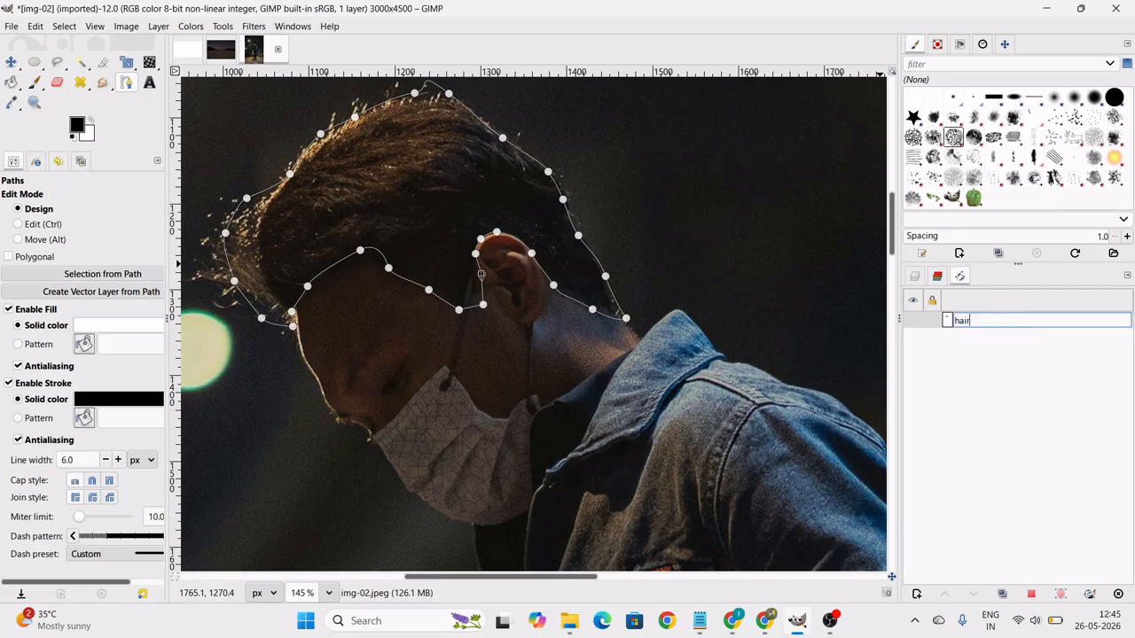
key(Return)
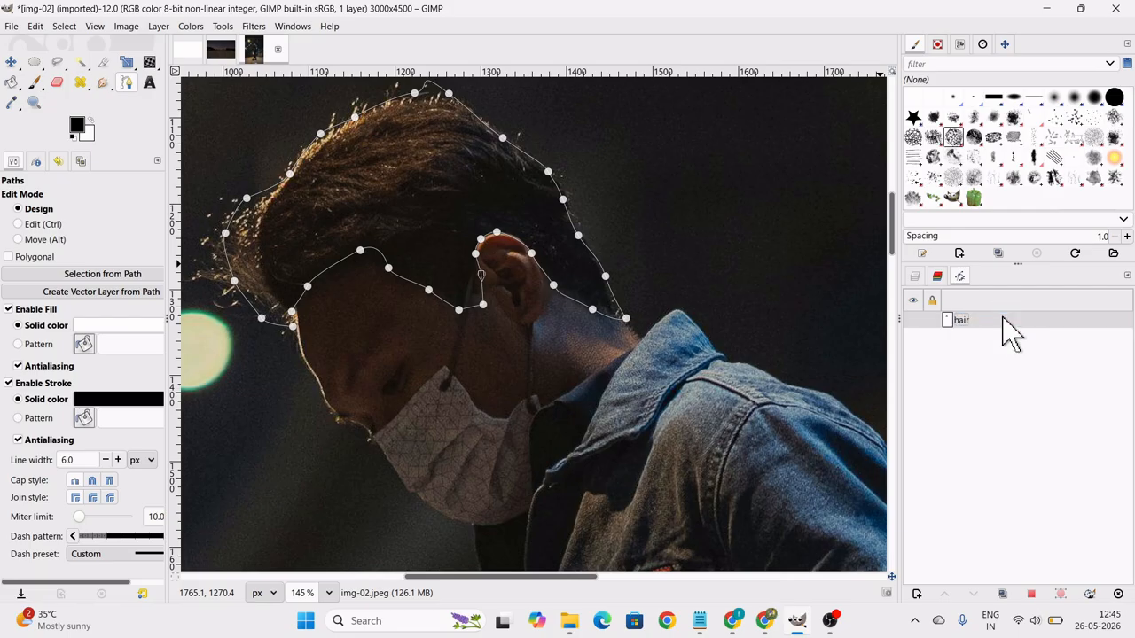
right_click(956, 330)
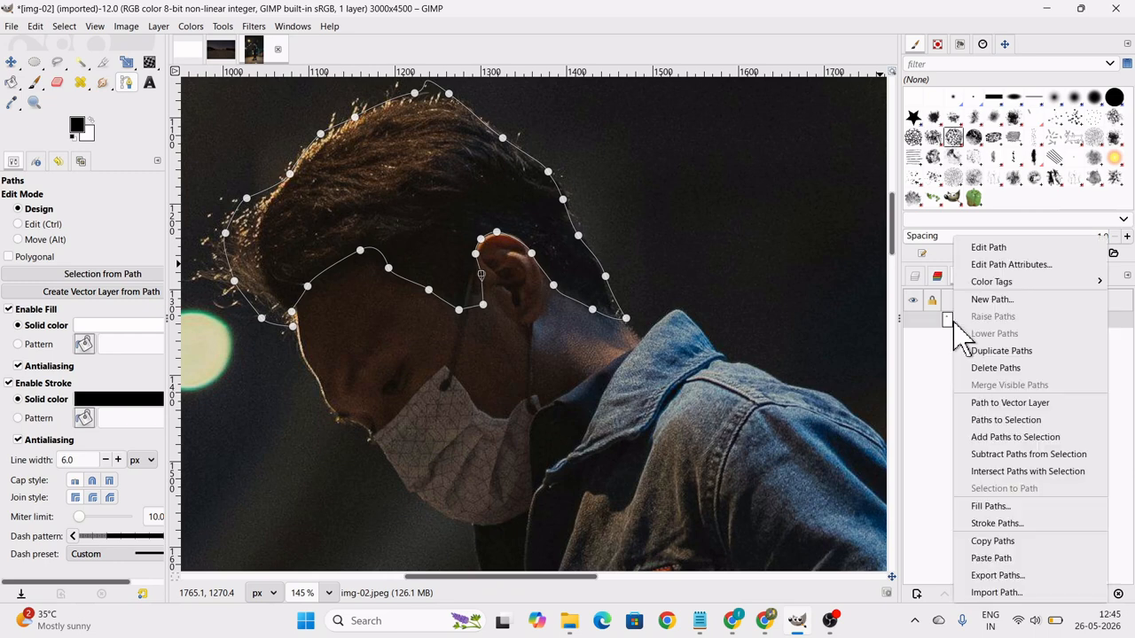
click(1039, 420)
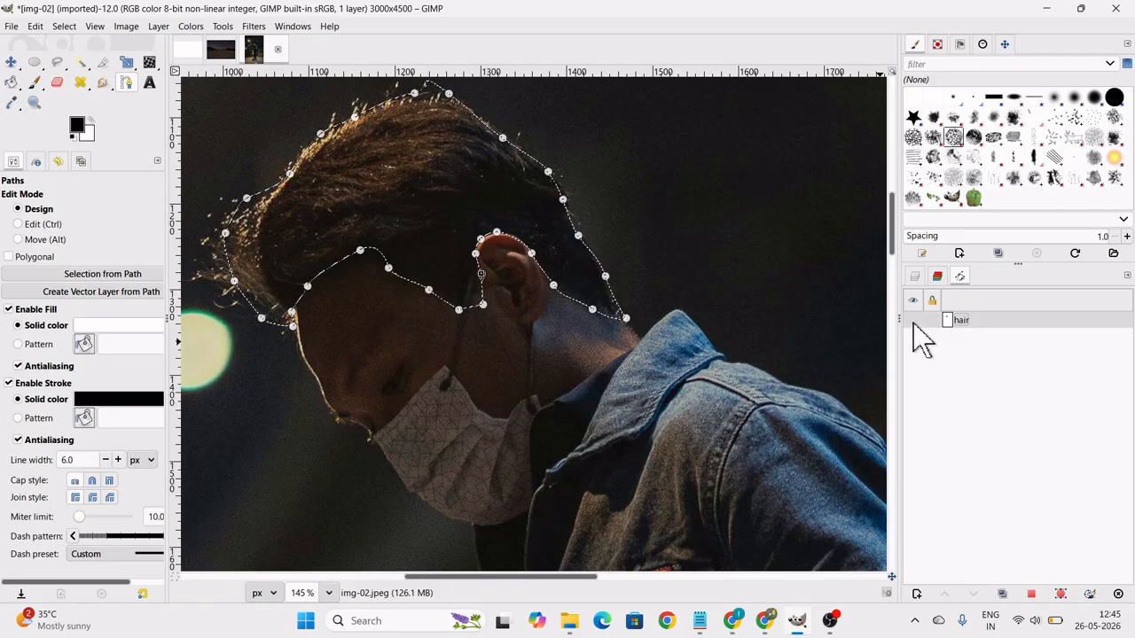
Apply Color Balance to the hair selection with Cyan–Red at 100 for both the midtones and the shadows.
click(64, 27)
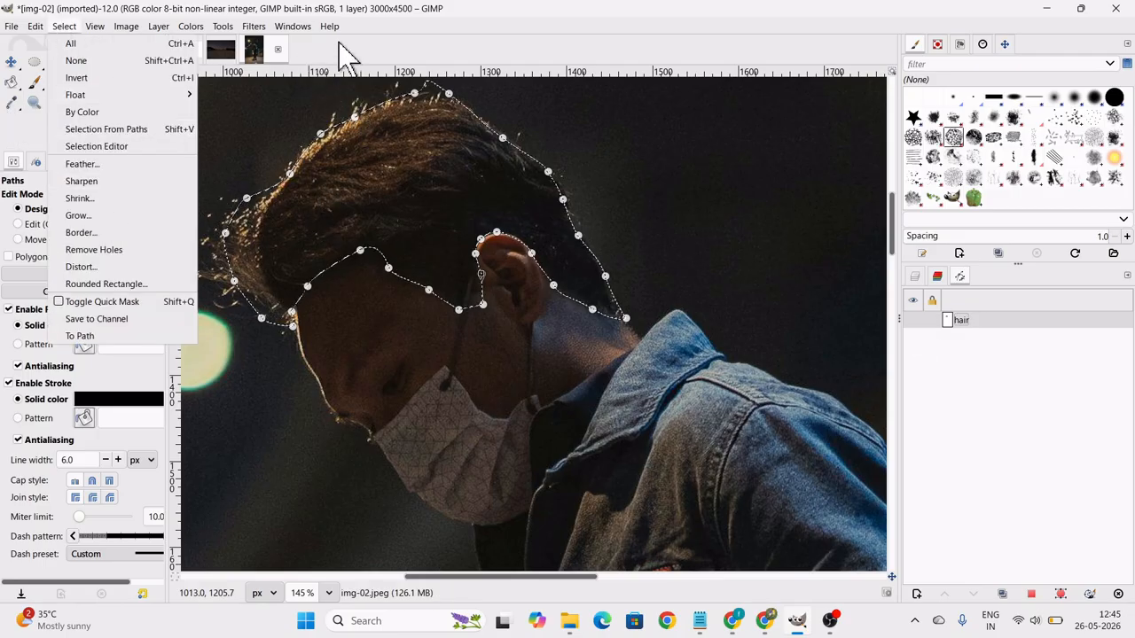
click(373, 60)
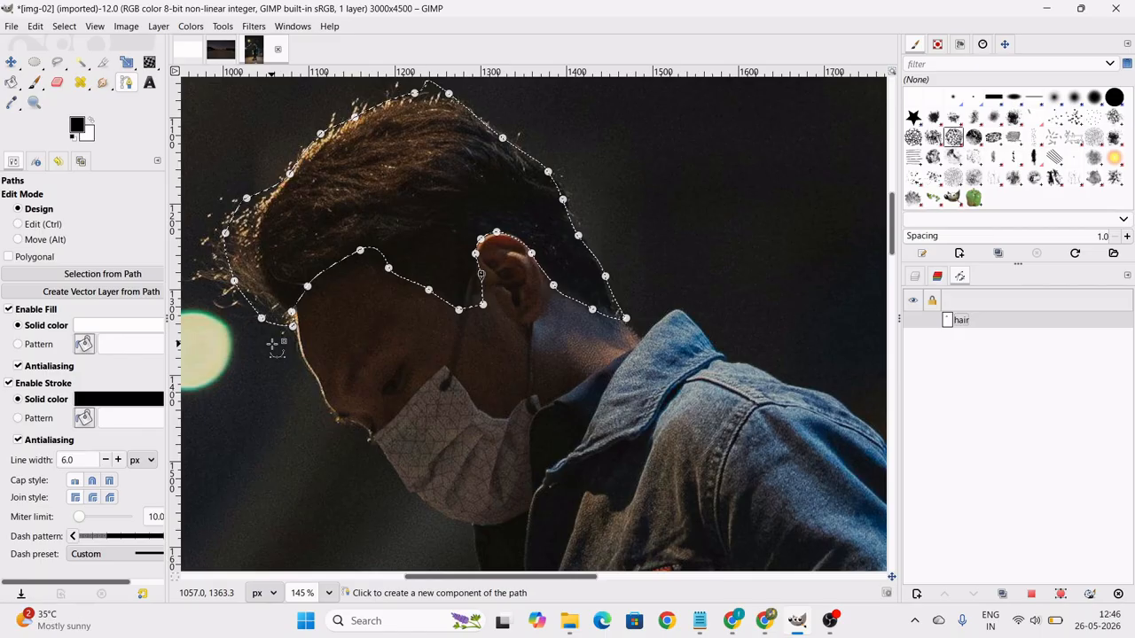
click(197, 26)
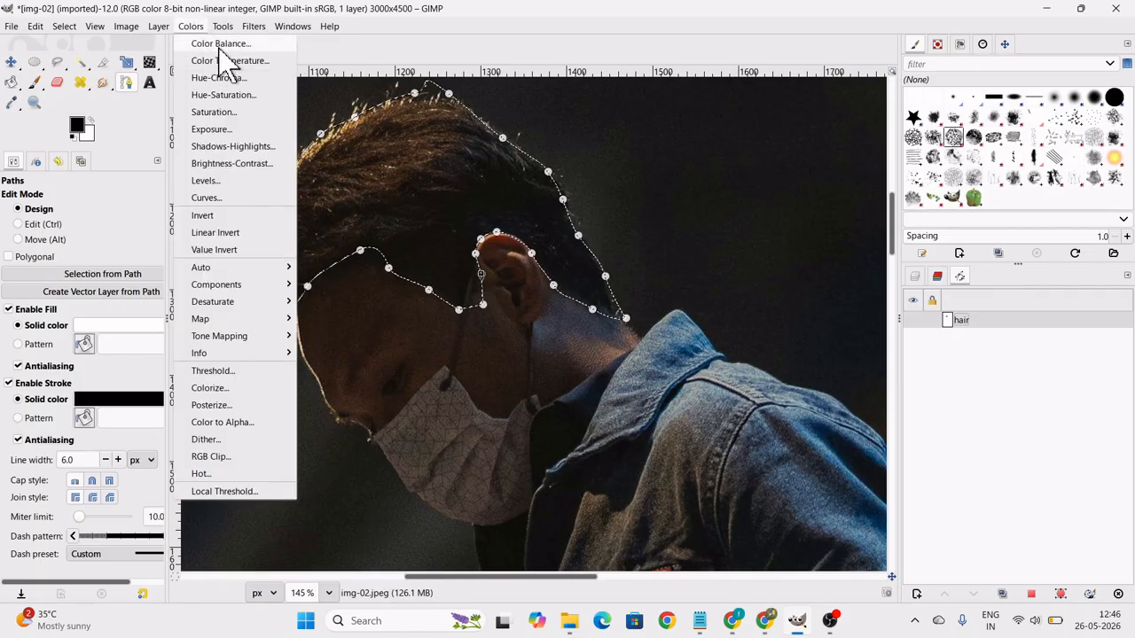
click(222, 42)
drag(718, 195, 760, 139)
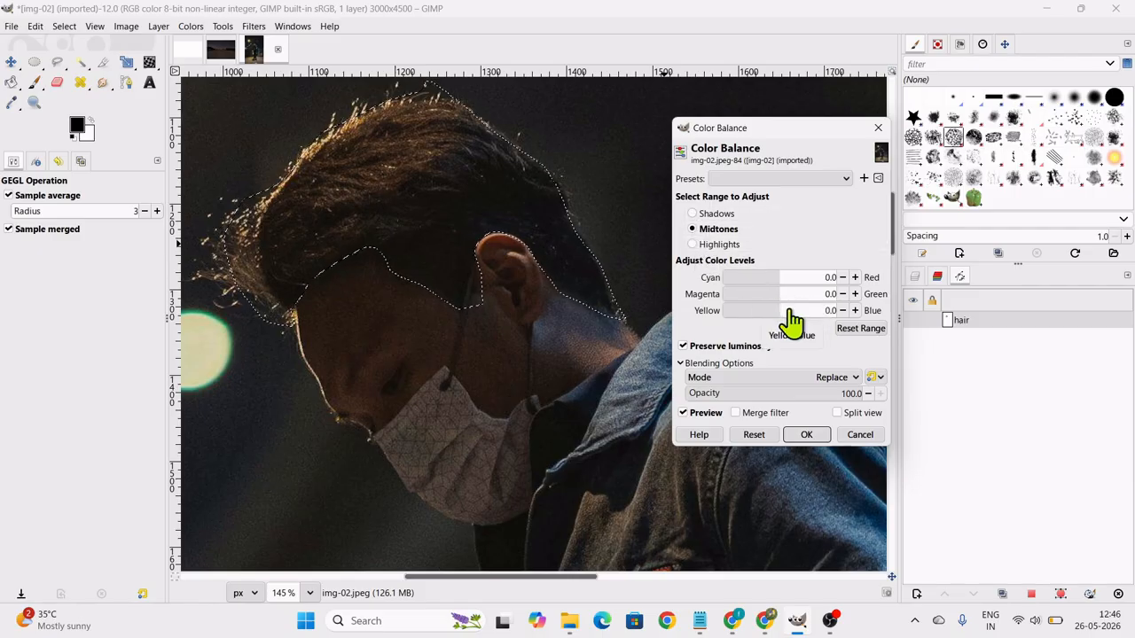
drag(815, 276, 853, 269)
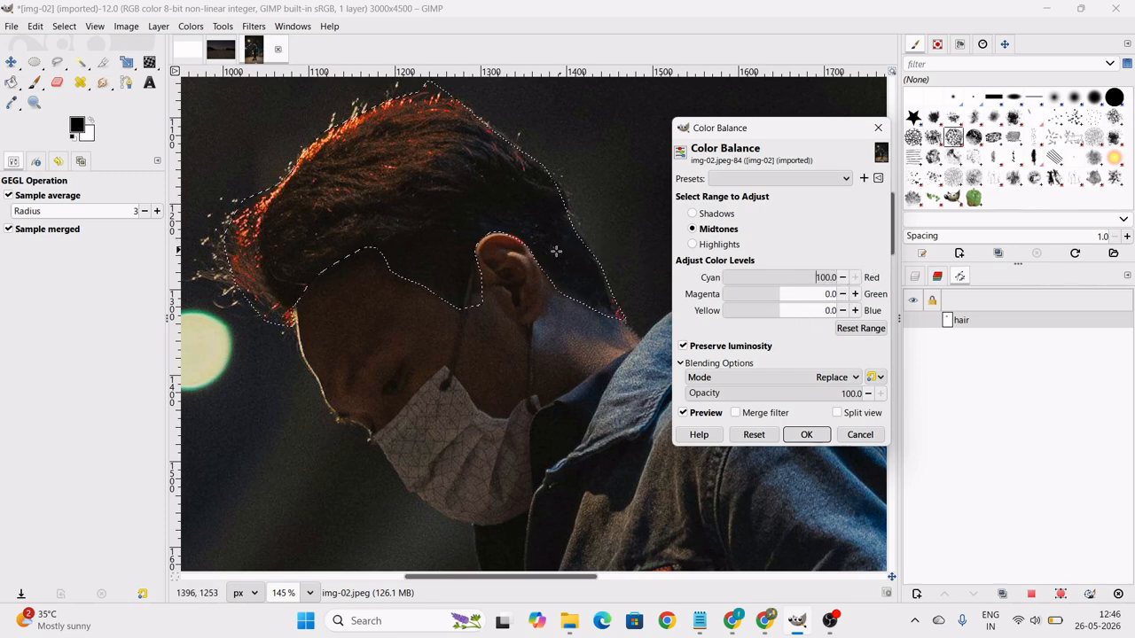
click(700, 215)
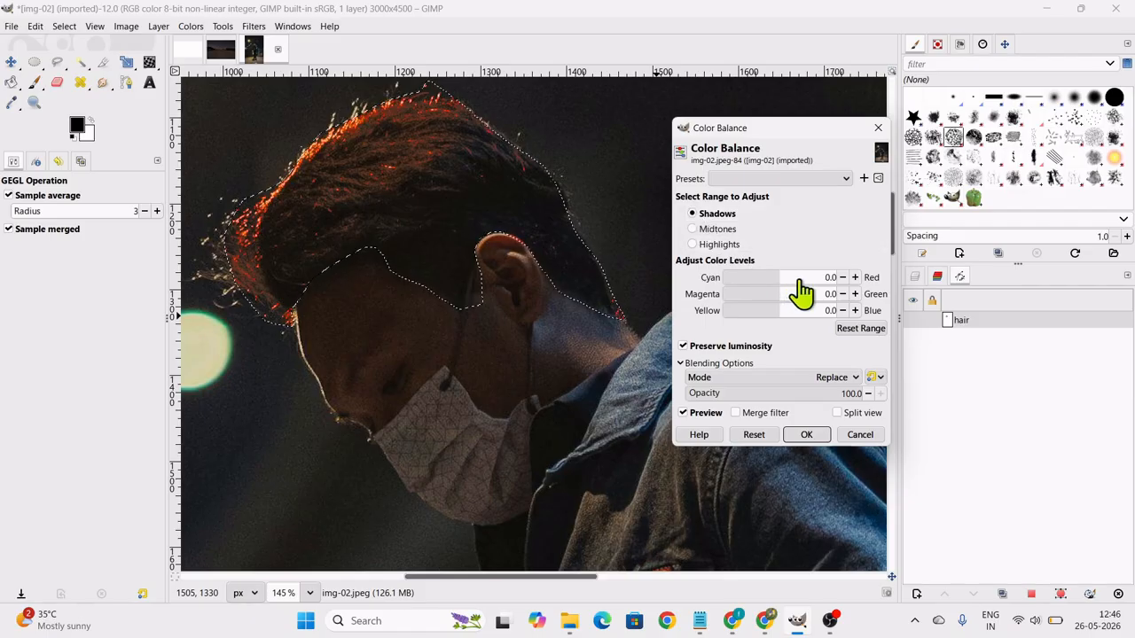
drag(818, 278, 858, 277)
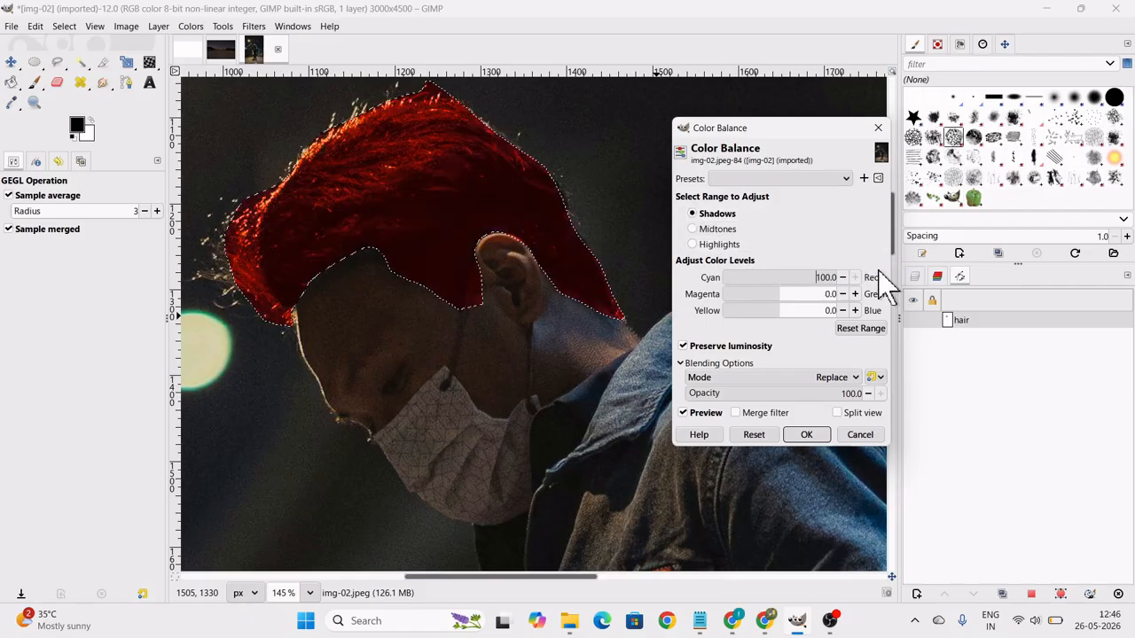
click(824, 435)
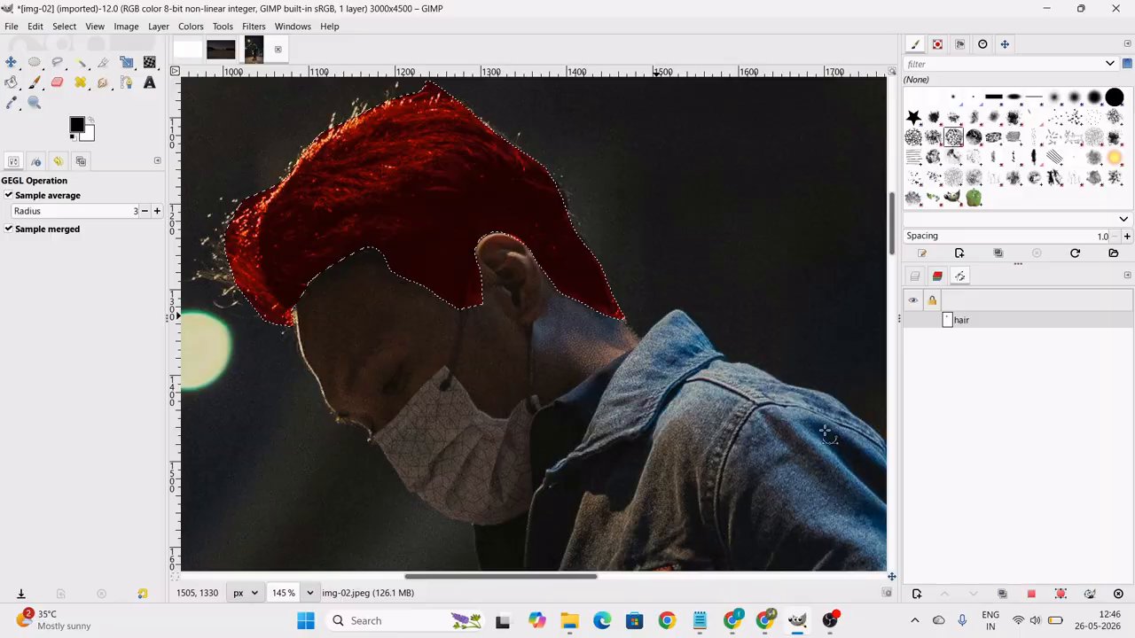
Clear the selection around the recoloured hair and dismiss the browser notification.
key(b)
scroll(464, 312, down, 1)
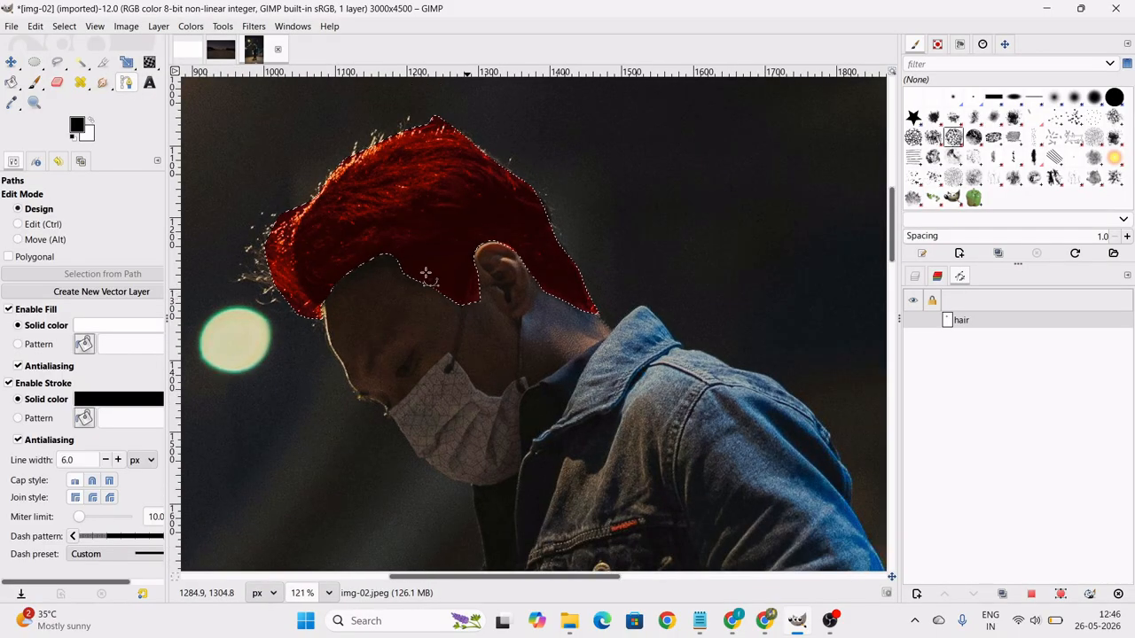
click(66, 28)
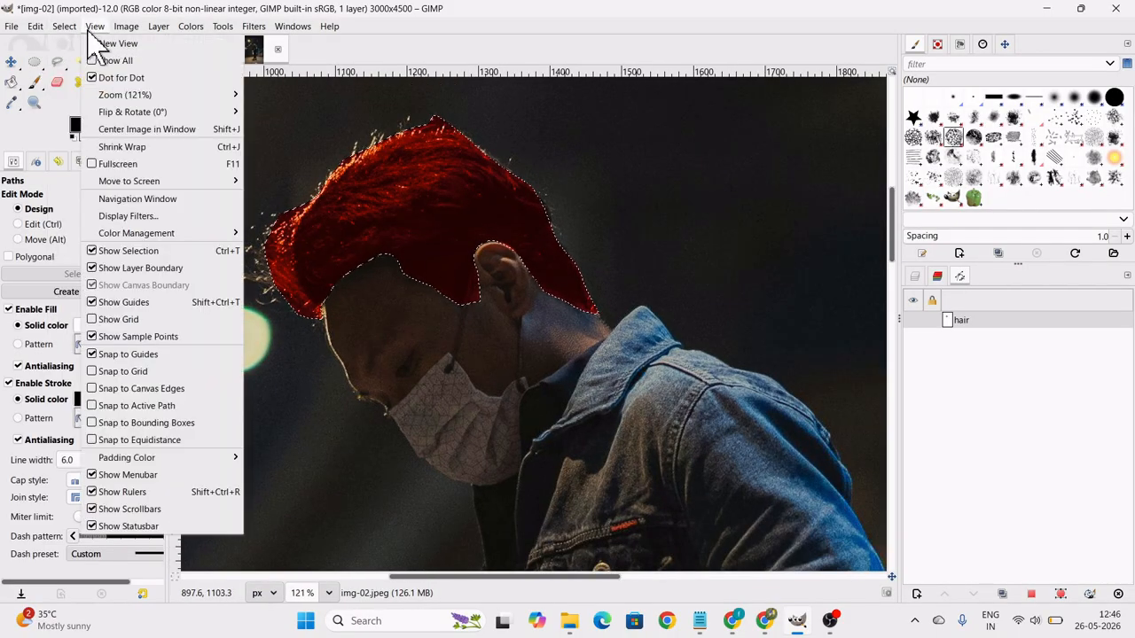
click(76, 60)
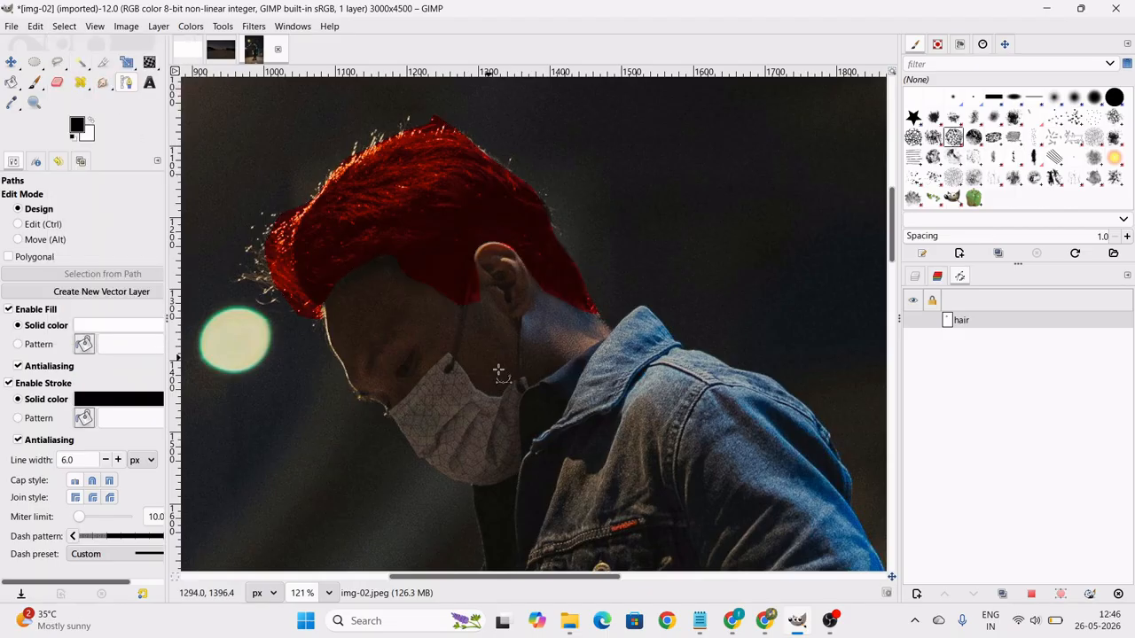
scroll(459, 432, down, 2)
scroll(460, 433, down, 1)
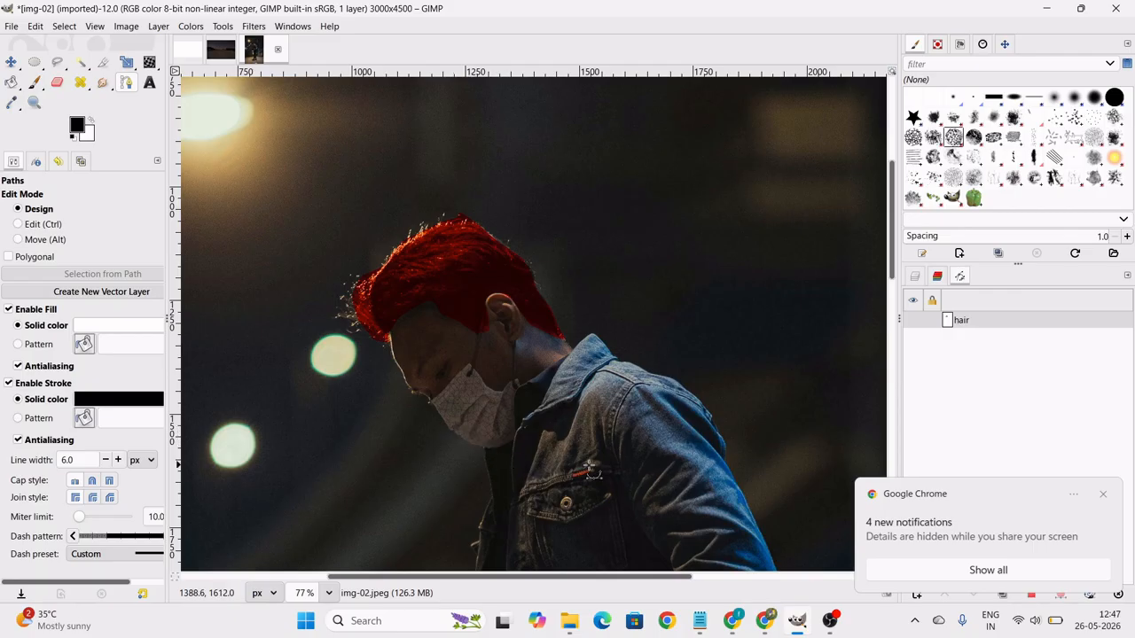
click(1103, 493)
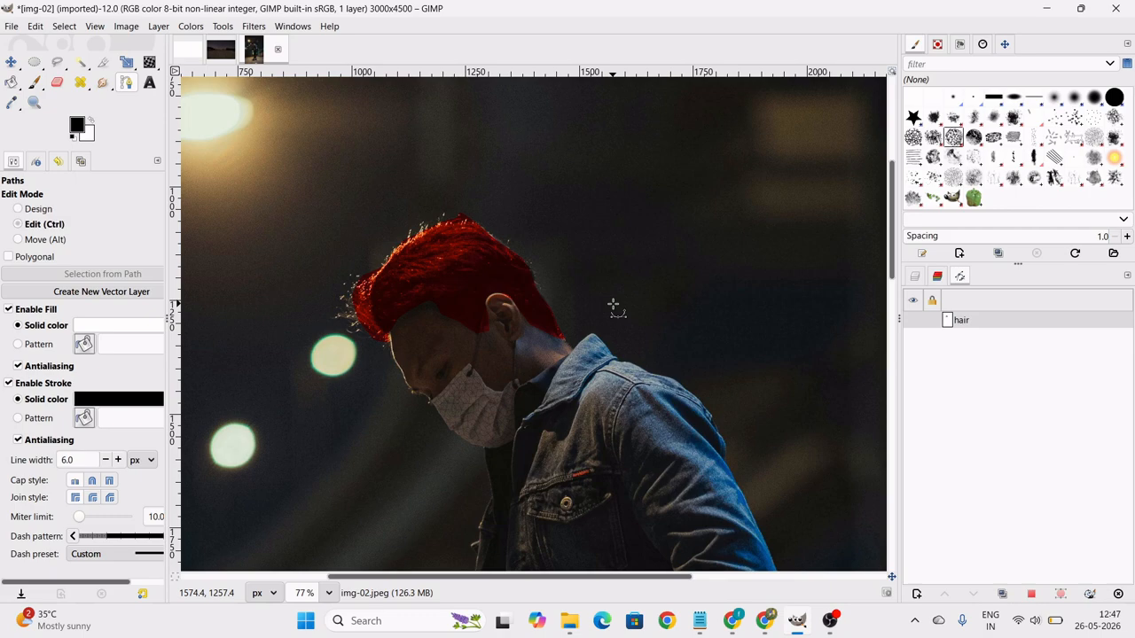
ctrl+scroll(620, 324, down, 2)
scroll(643, 335, down, 3)
ctrl+scroll(668, 312, down, 1)
ctrl+scroll(669, 311, down, 4)
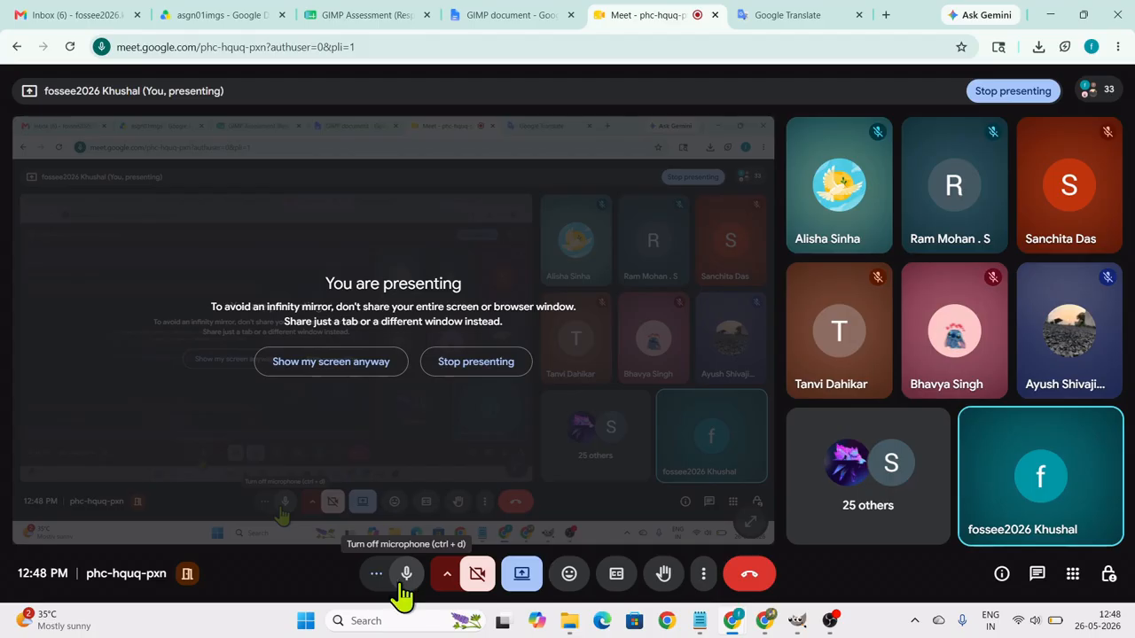
Switch to the GIMP document in Google Docs and examine Advanced Task 2 – Double Exposure Effect, highlighting its title and the Layer mask skill.
key(ctrl+shift+Tab)
click(81, 284)
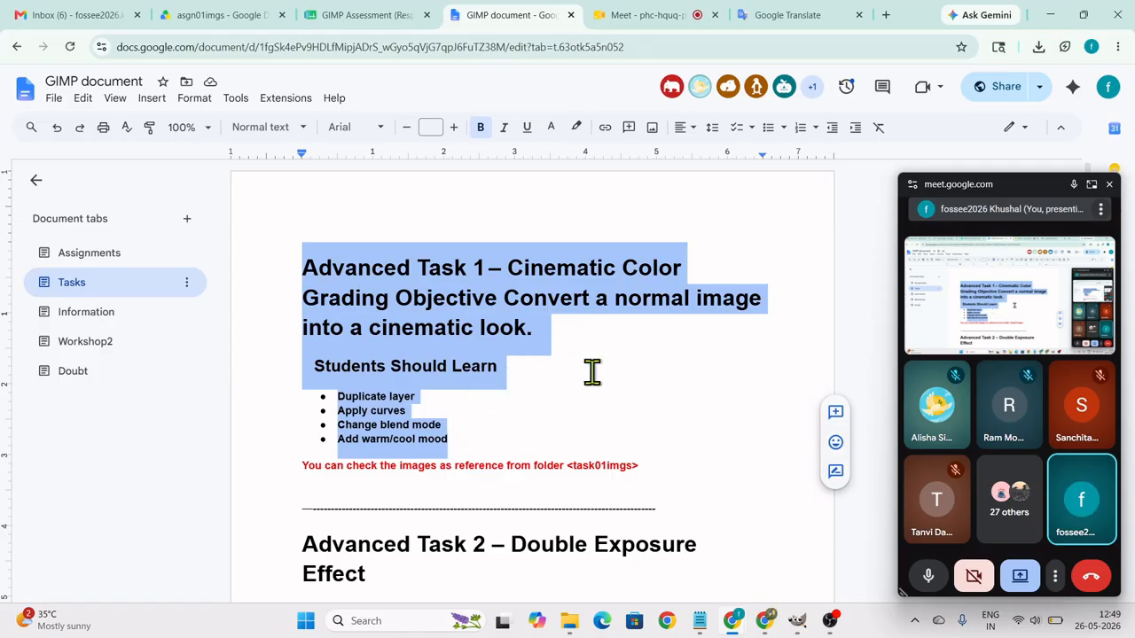
scroll(592, 381, down, 3)
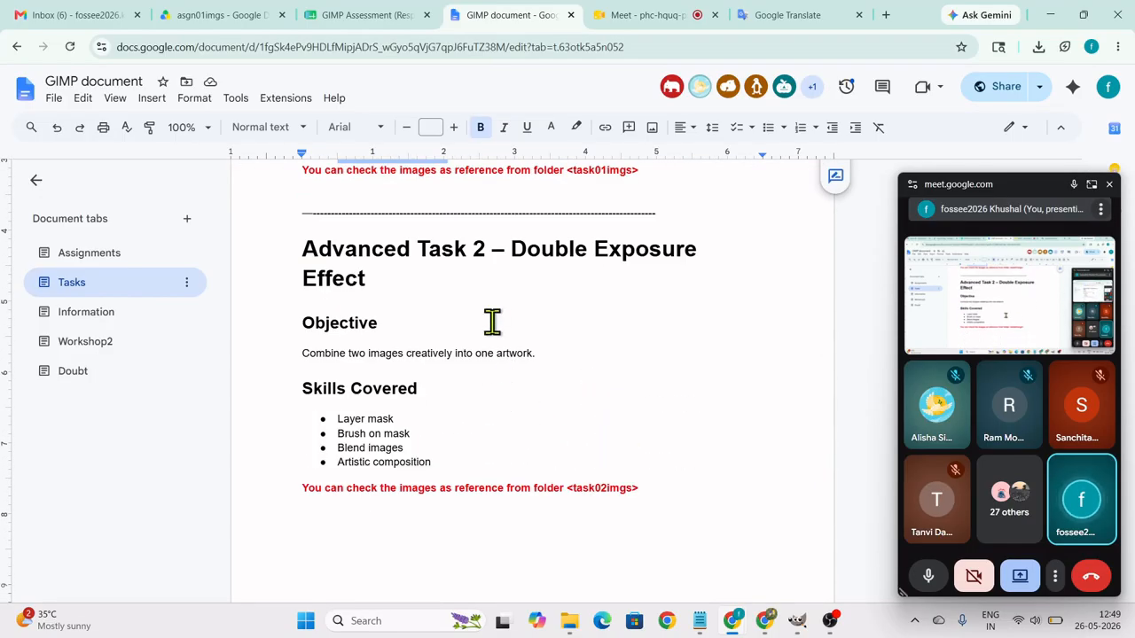
click(514, 254)
shift+click(645, 292)
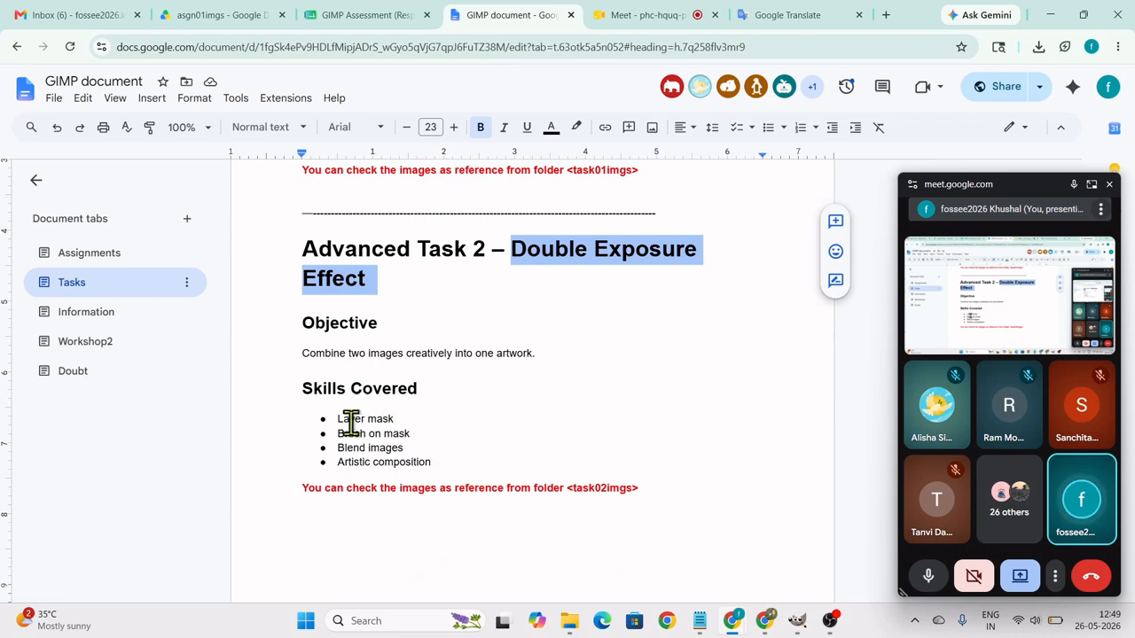
drag(337, 418, 490, 412)
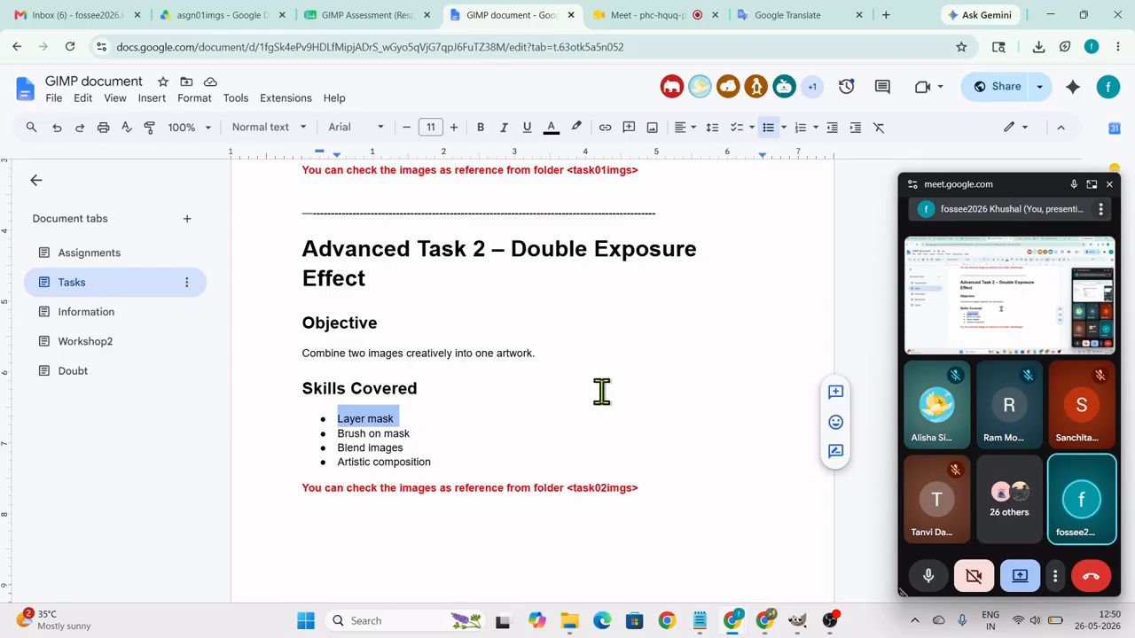
mouse_move(763, 619)
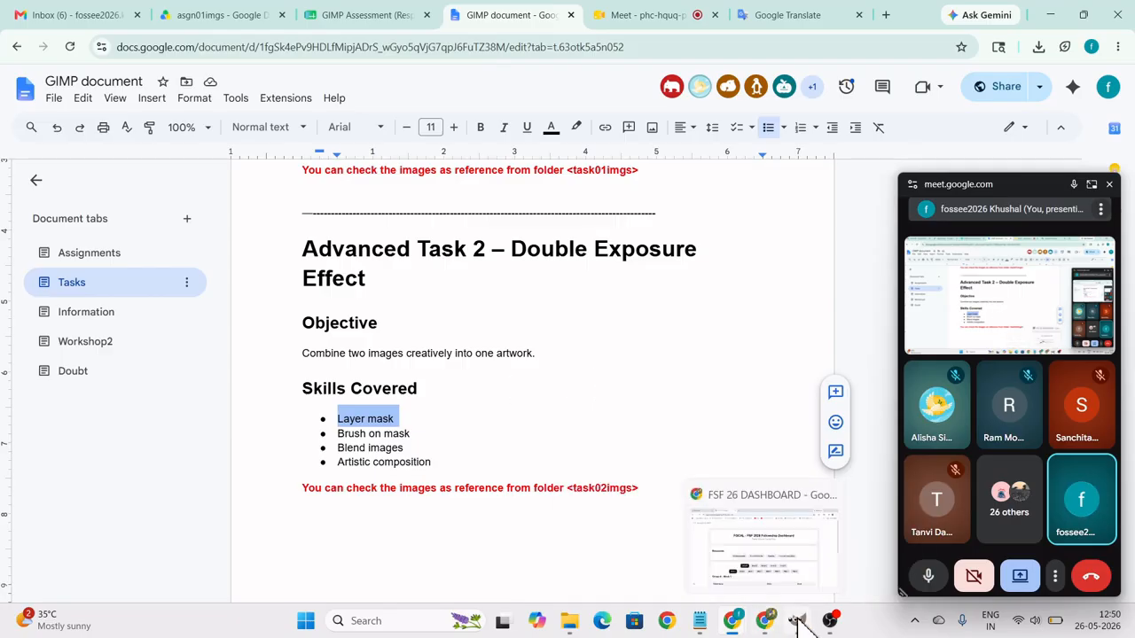
Switch back to GIMP, close the floating call window and show the layers of the img-02 image.
click(797, 620)
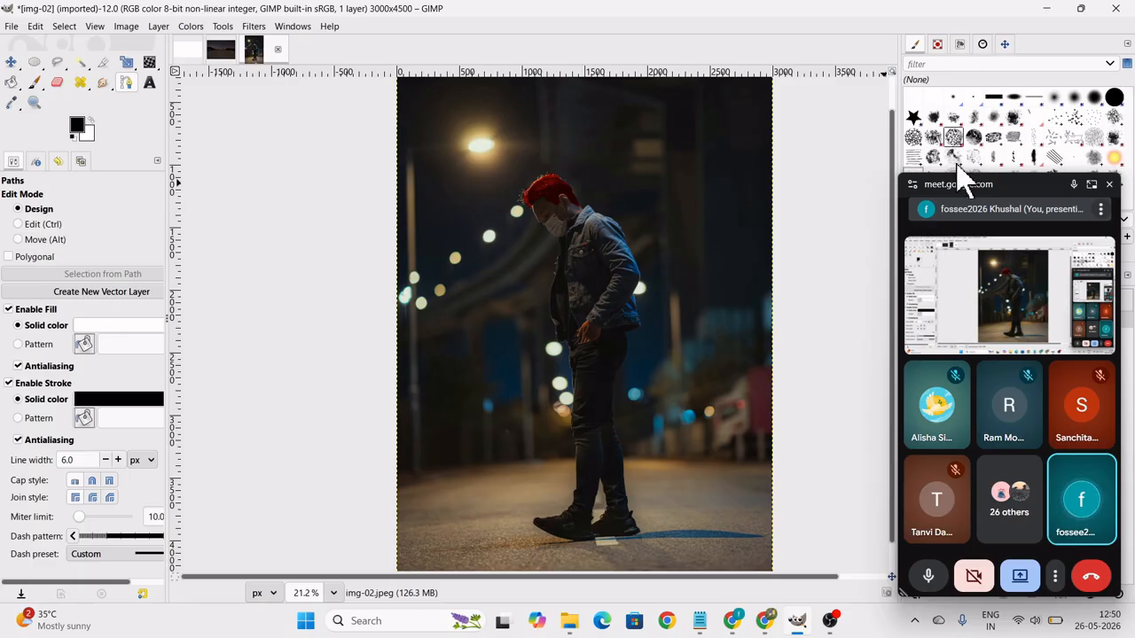
click(1111, 188)
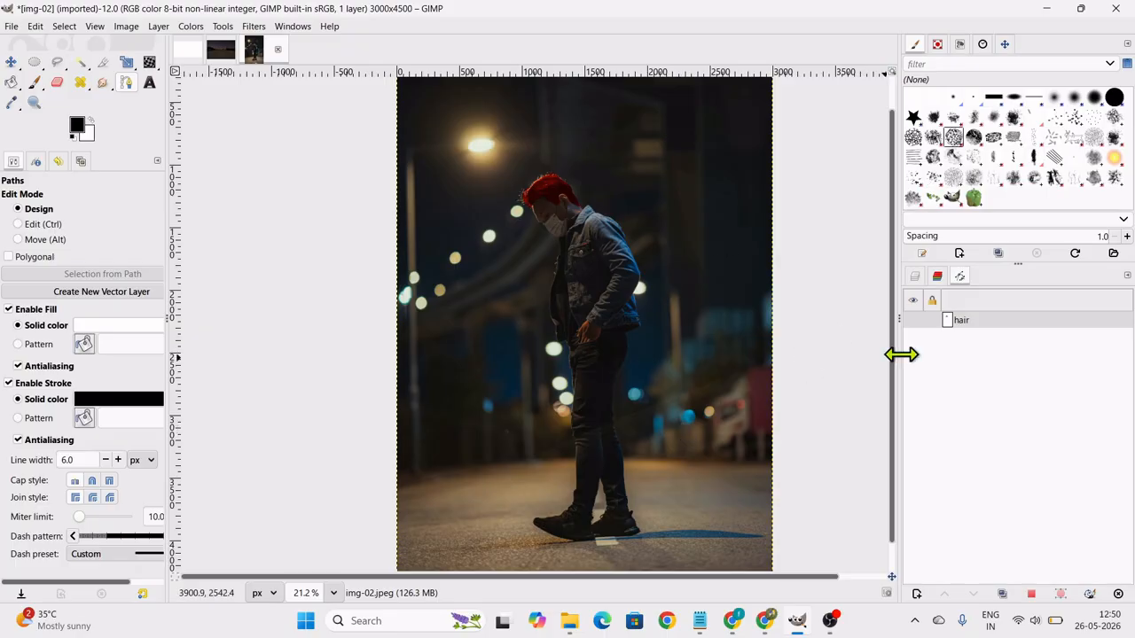
click(915, 276)
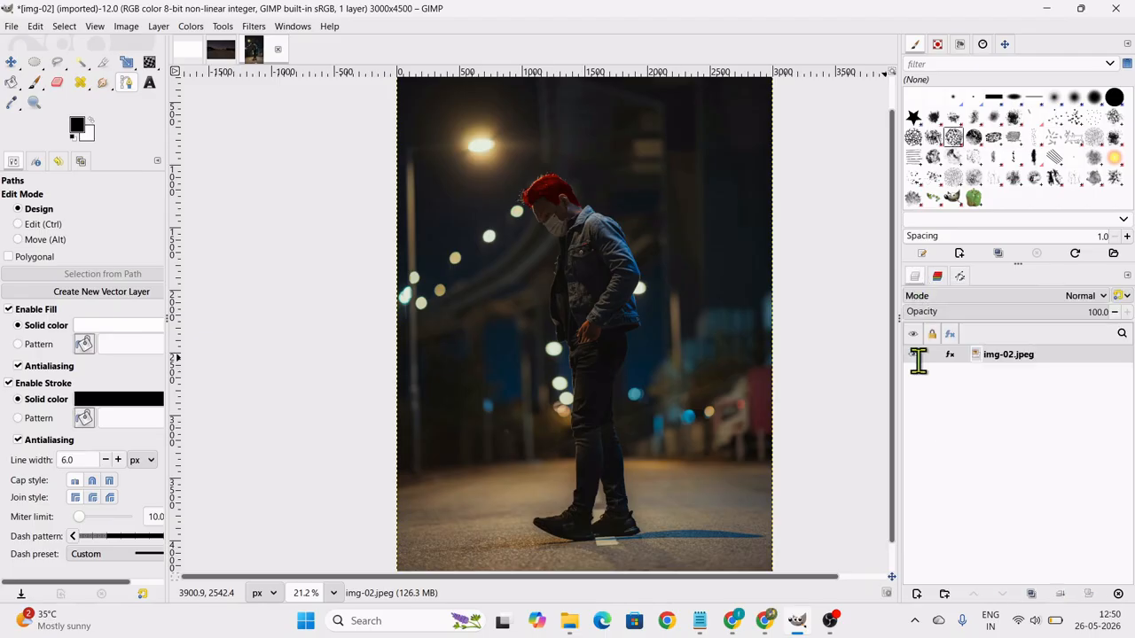
right_click(1002, 371)
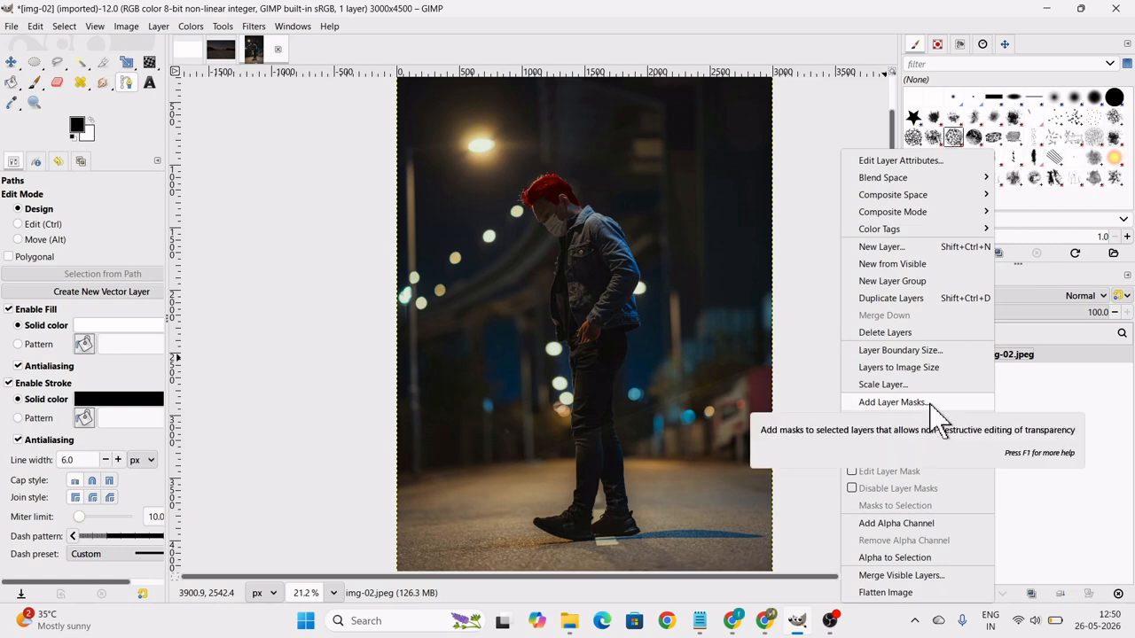
click(891, 402)
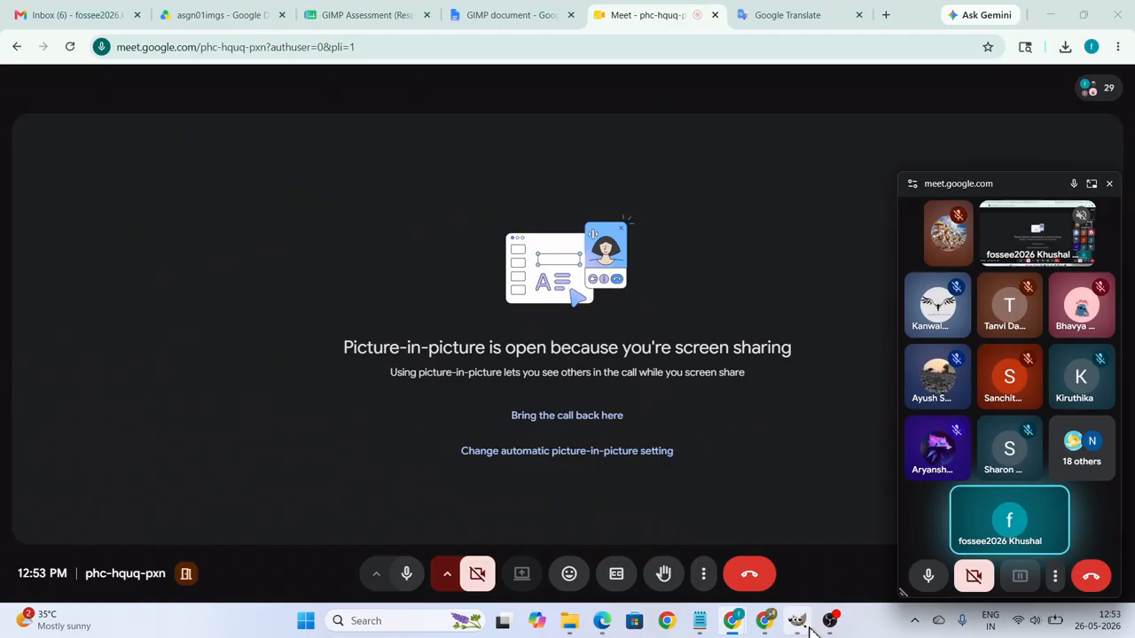
click(797, 624)
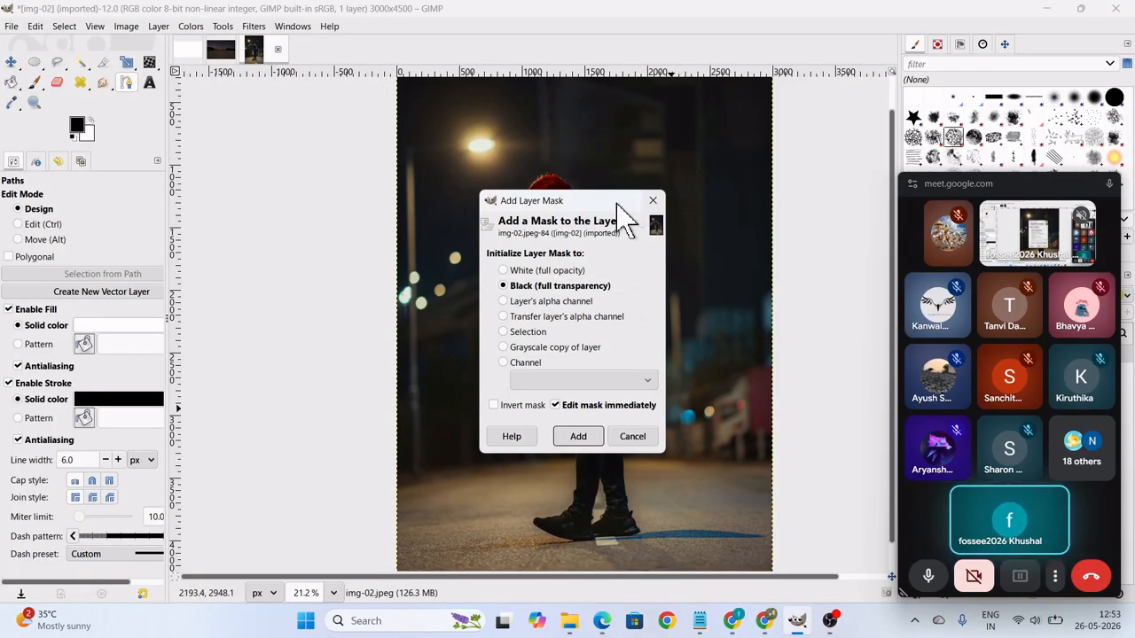
drag(600, 208, 732, 185)
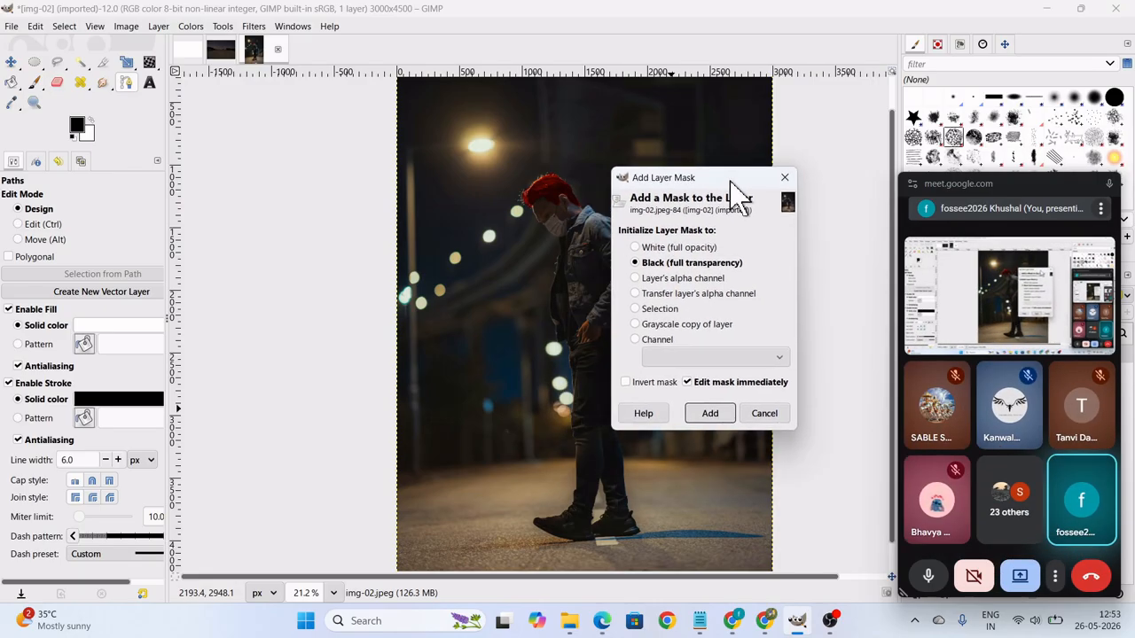
click(1108, 184)
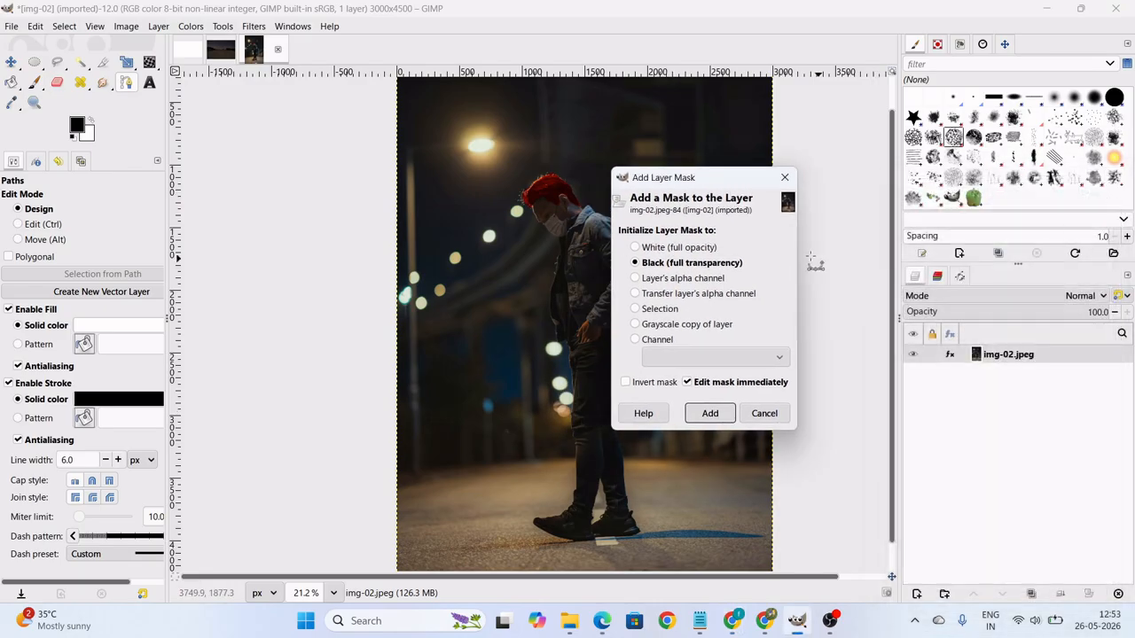
drag(709, 190, 406, 217)
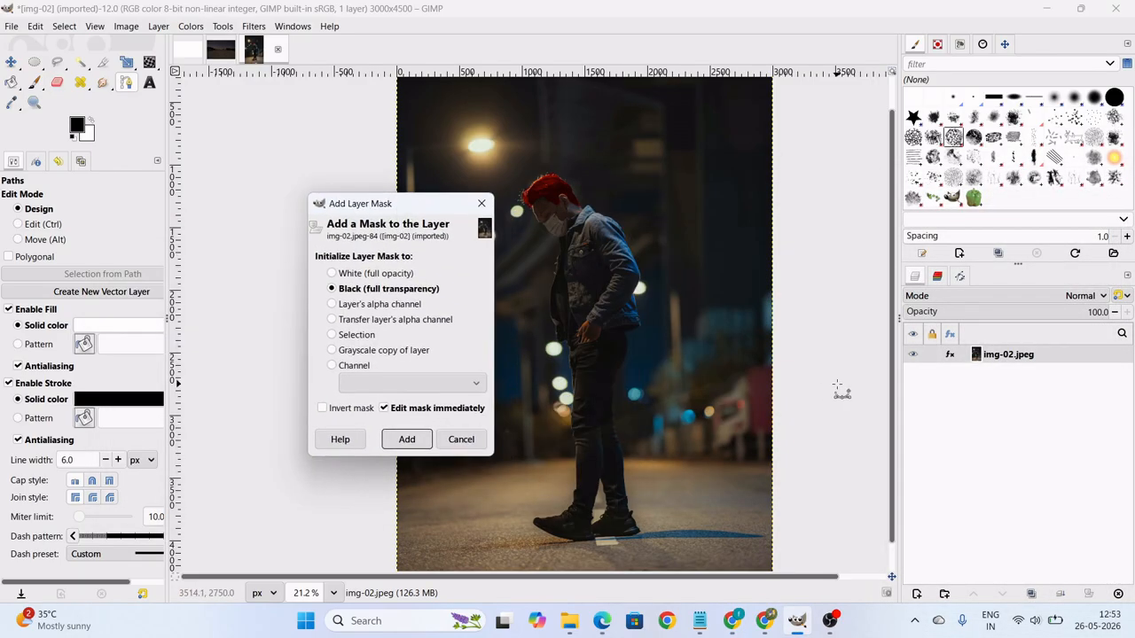
click(461, 439)
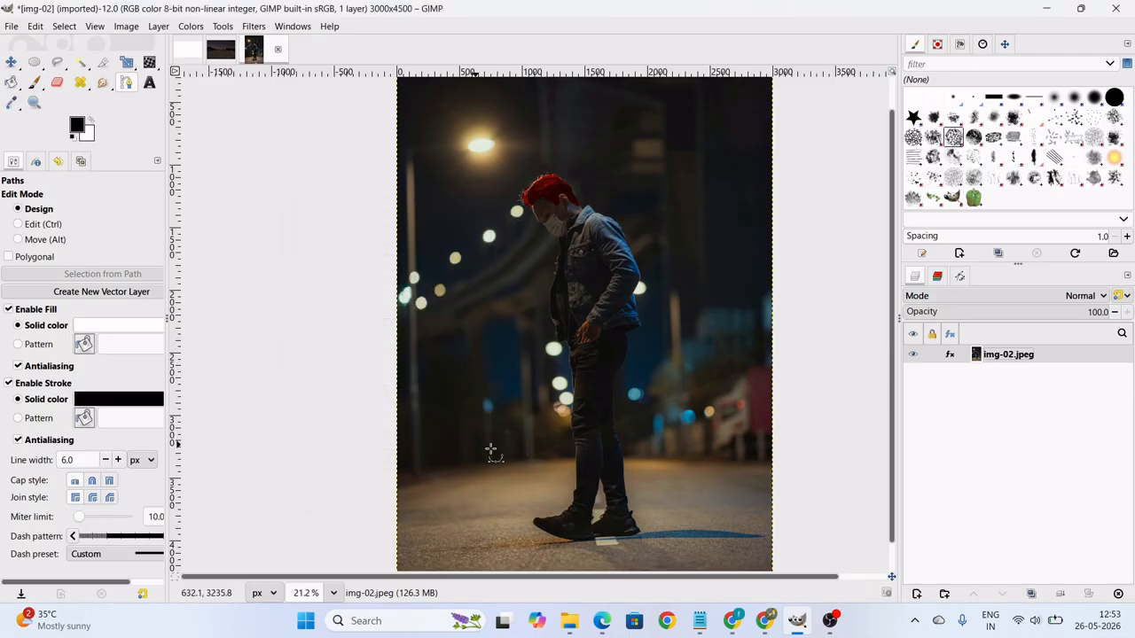
Add a layer mask to the img-02.jpeg layer, initialized to Black (full transparency), with Edit mask immediately enabled.
right_click(993, 359)
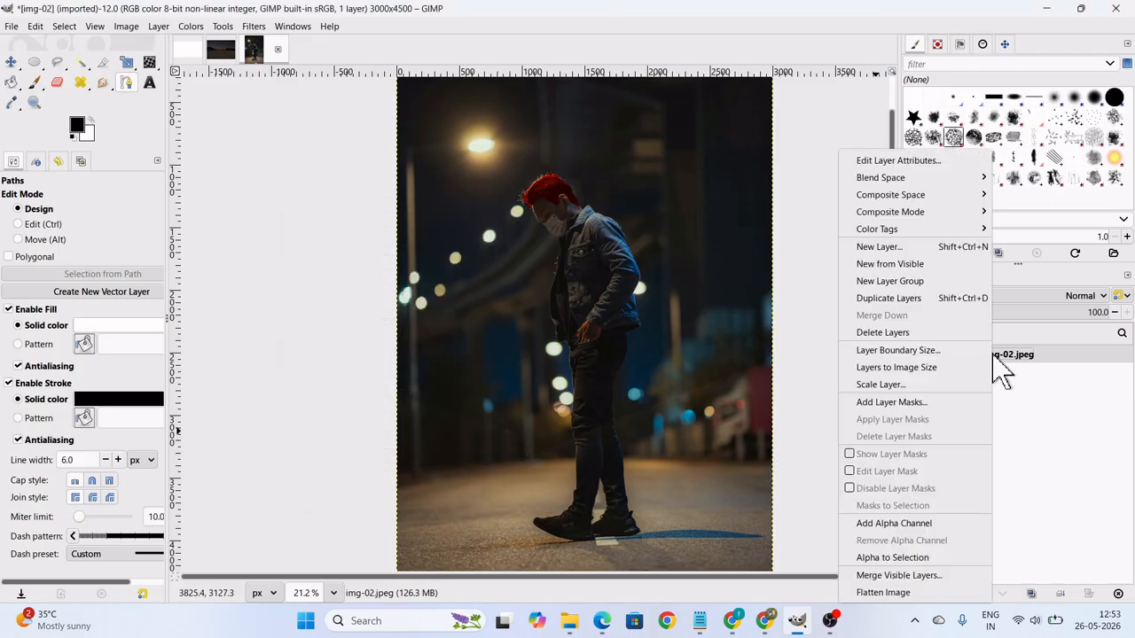
click(899, 404)
drag(580, 203, 371, 205)
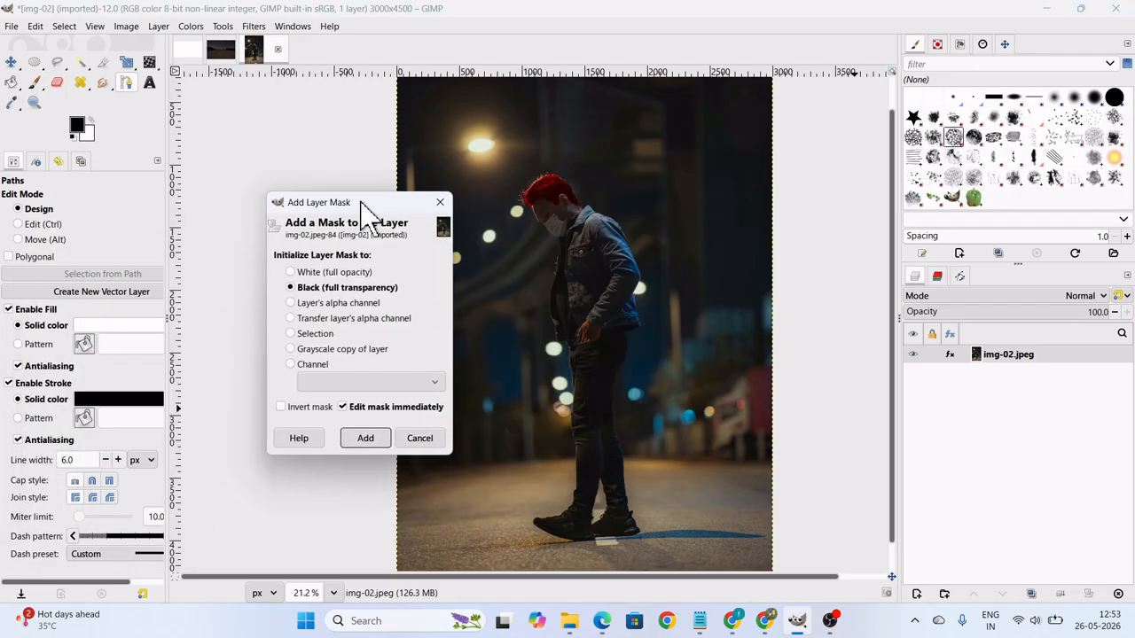
click(291, 273)
click(298, 288)
click(297, 273)
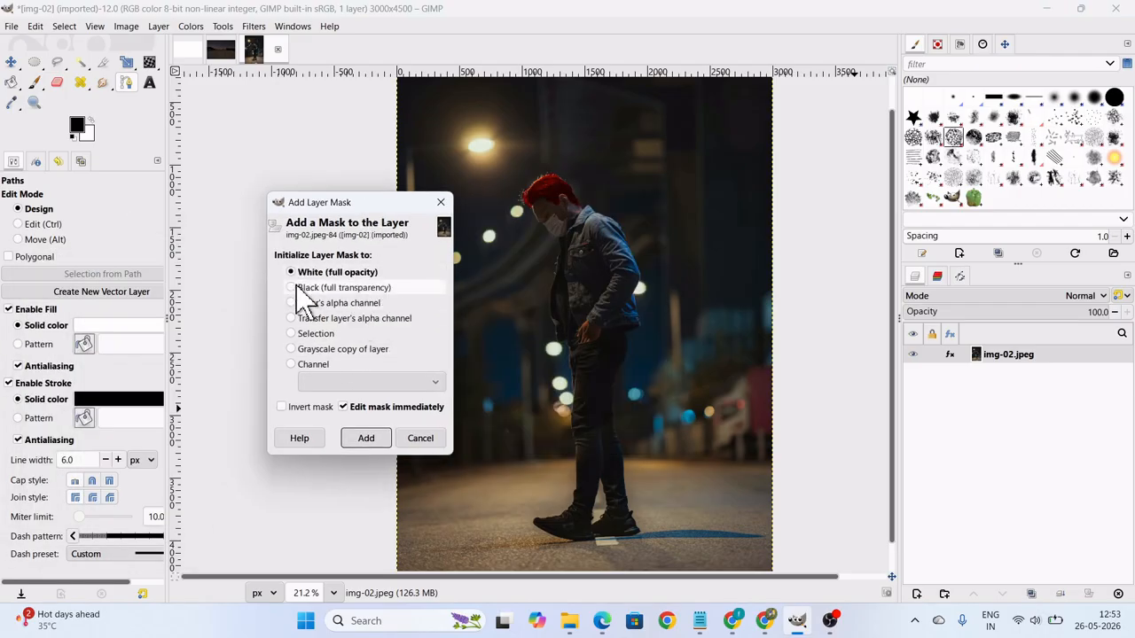
click(297, 288)
click(297, 275)
click(293, 288)
click(292, 273)
click(293, 288)
click(368, 439)
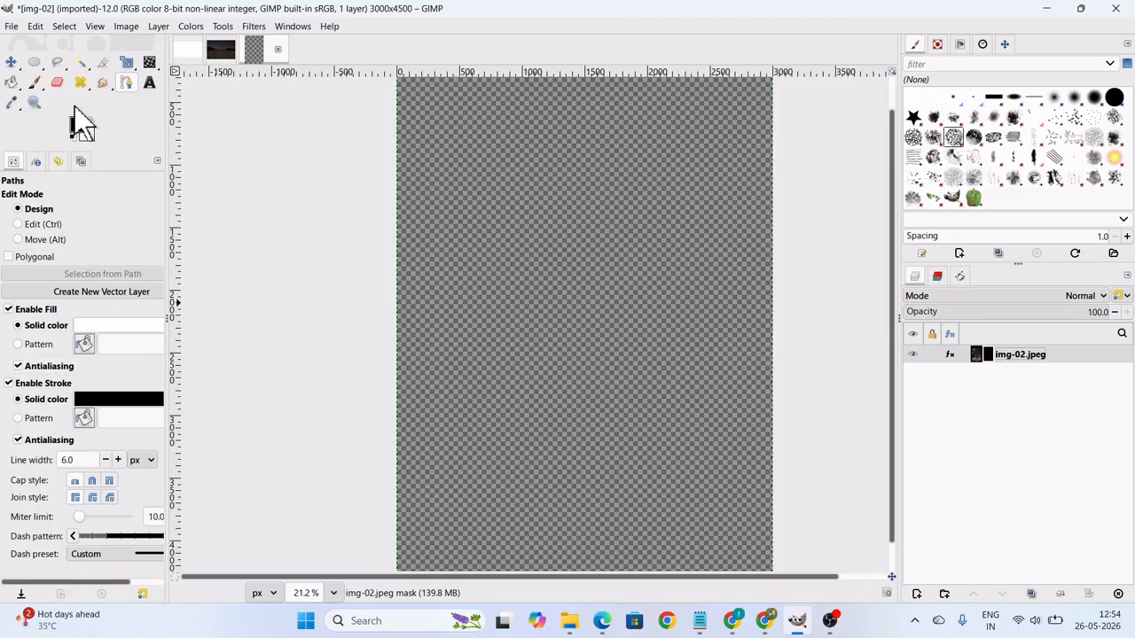
Choose the Paintbrush with the Chalk 02 brush for painting on the img-02.jpeg layer mask.
click(36, 83)
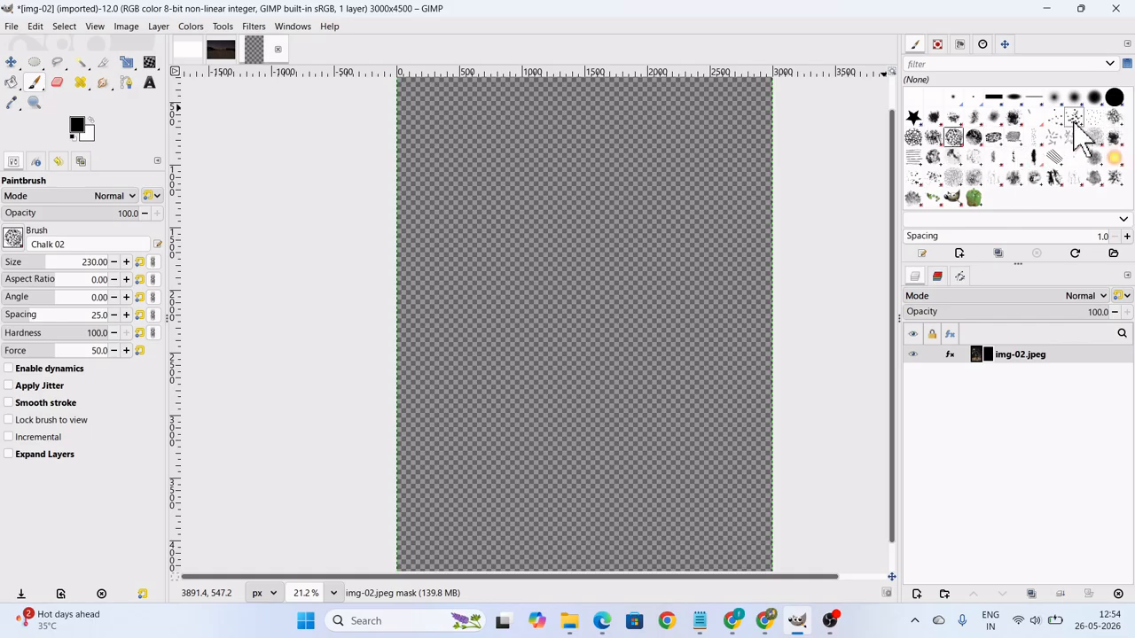
click(954, 138)
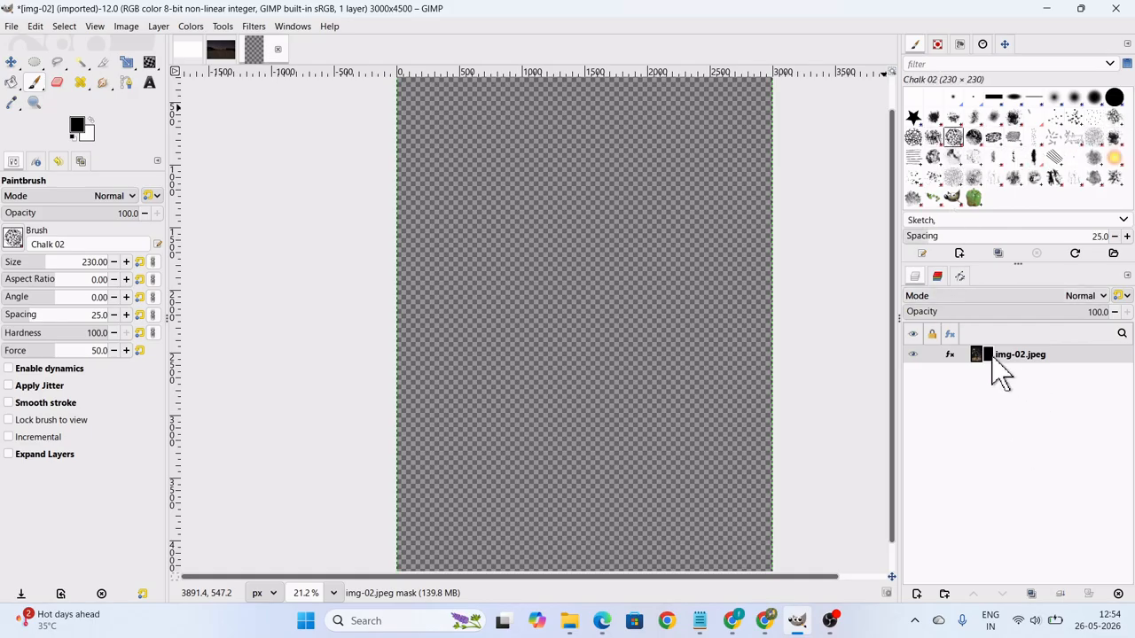
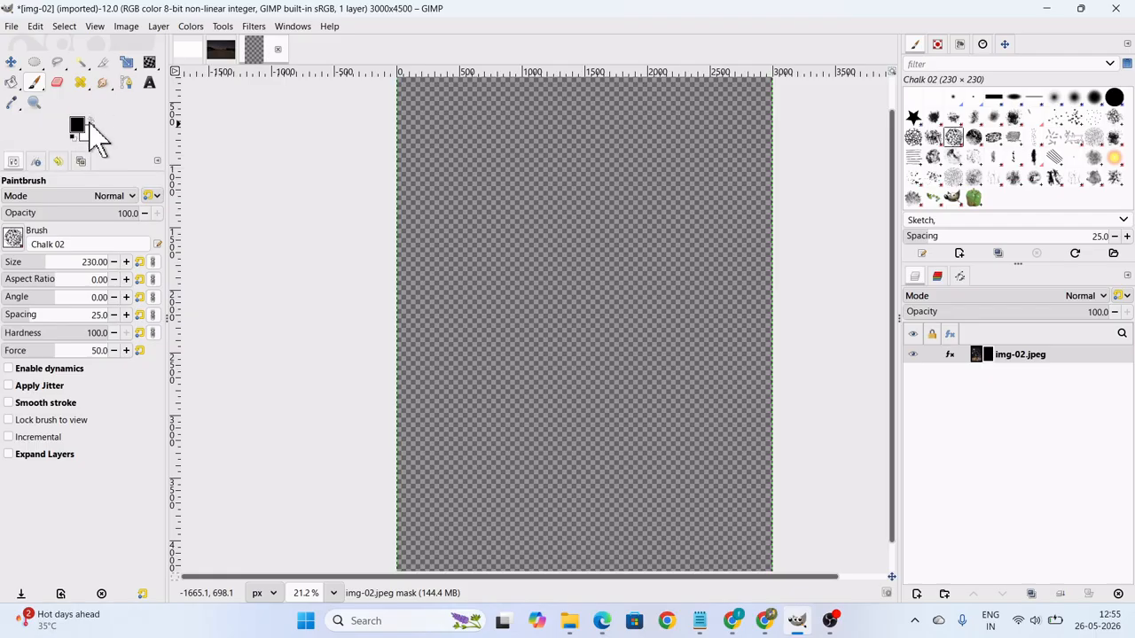
Paint with white on the img-02.jpeg layer mask to reveal the man's head, jacket and nearby background.
mouse_move(568, 224)
mouse_down()
mouse_move(520, 315)
mouse_move(585, 255)
mouse_move(544, 310)
mouse_move(584, 266)
mouse_move(551, 310)
mouse_move(601, 286)
mouse_move(581, 328)
mouse_up()
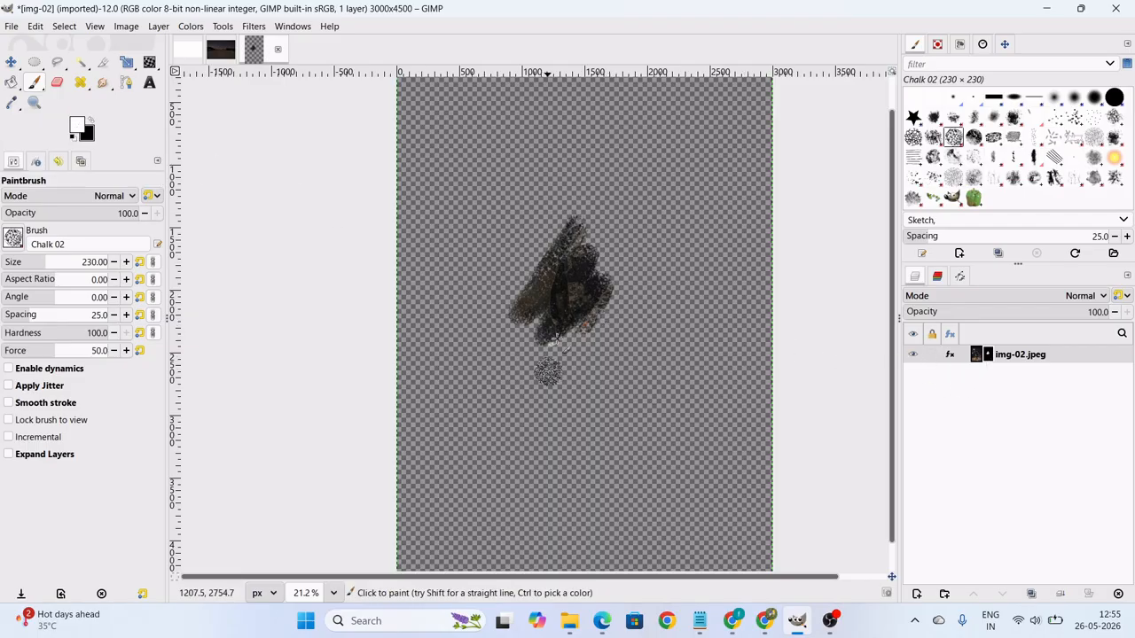
drag(571, 260, 585, 212)
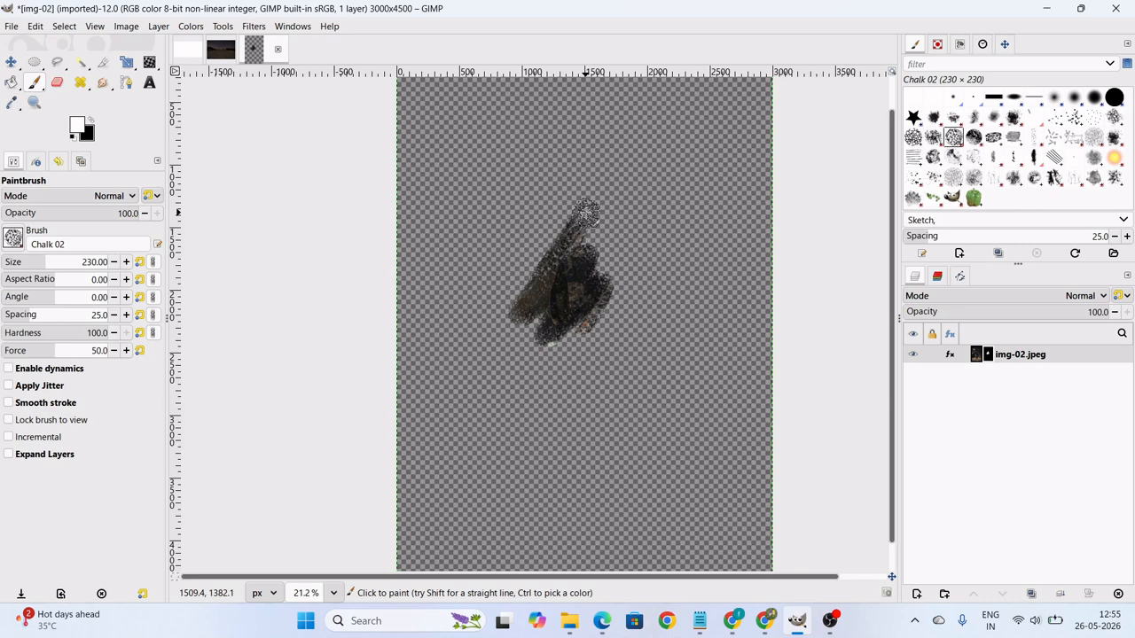
mouse_move(585, 213)
mouse_down()
mouse_move(595, 185)
mouse_move(528, 313)
mouse_move(602, 237)
mouse_move(563, 282)
mouse_move(546, 280)
mouse_move(582, 279)
mouse_move(592, 304)
mouse_move(582, 327)
mouse_move(602, 341)
mouse_move(570, 200)
mouse_move(559, 190)
mouse_move(531, 226)
mouse_move(560, 258)
mouse_move(550, 190)
mouse_move(532, 228)
mouse_move(513, 211)
mouse_move(528, 237)
mouse_move(545, 207)
mouse_move(557, 250)
mouse_move(533, 239)
mouse_move(585, 189)
mouse_move(573, 189)
mouse_move(603, 191)
mouse_move(631, 264)
mouse_move(627, 321)
mouse_move(620, 280)
mouse_move(642, 303)
mouse_up()
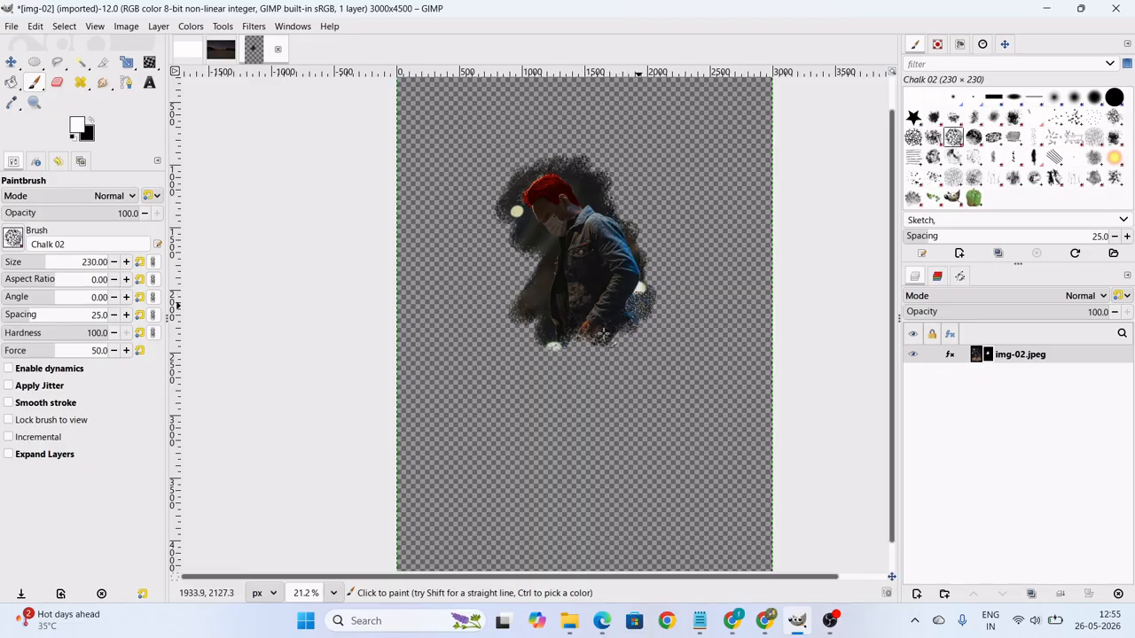
Add a 3000 × 4500 px layer named layer no 3, filled with the white foreground color, and lower it beneath img-02.jpeg.
click(918, 594)
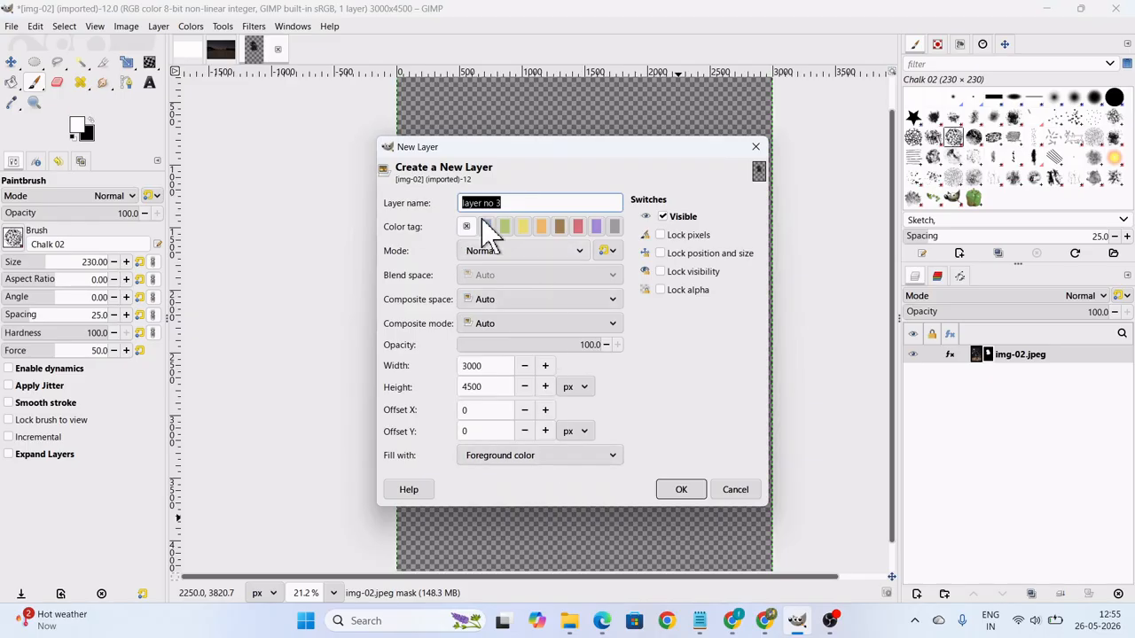
click(534, 461)
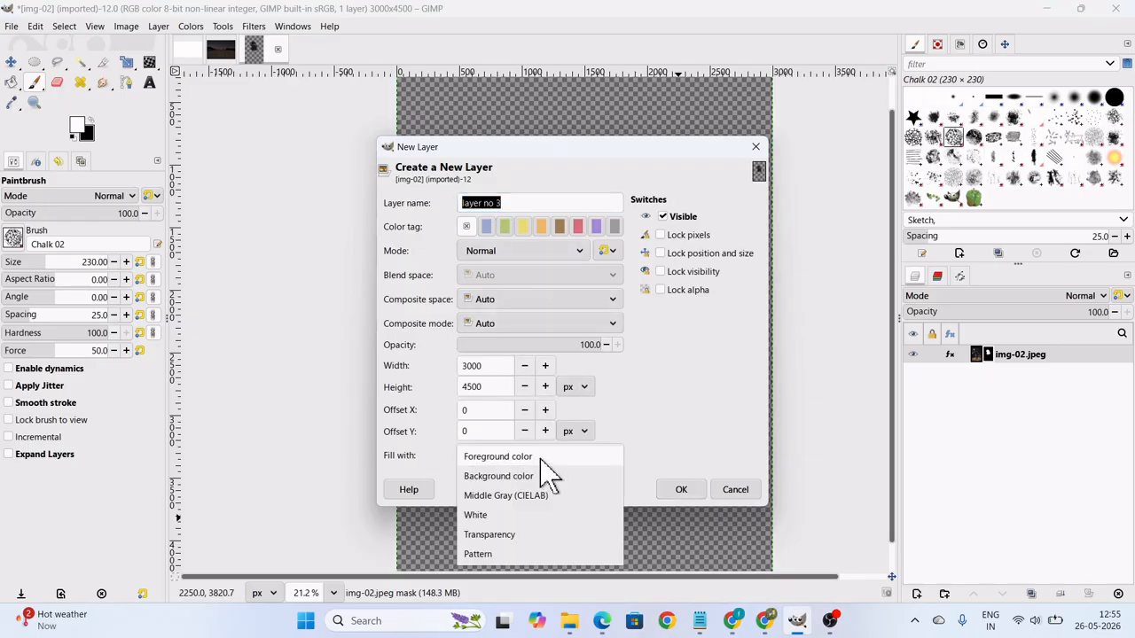
click(540, 458)
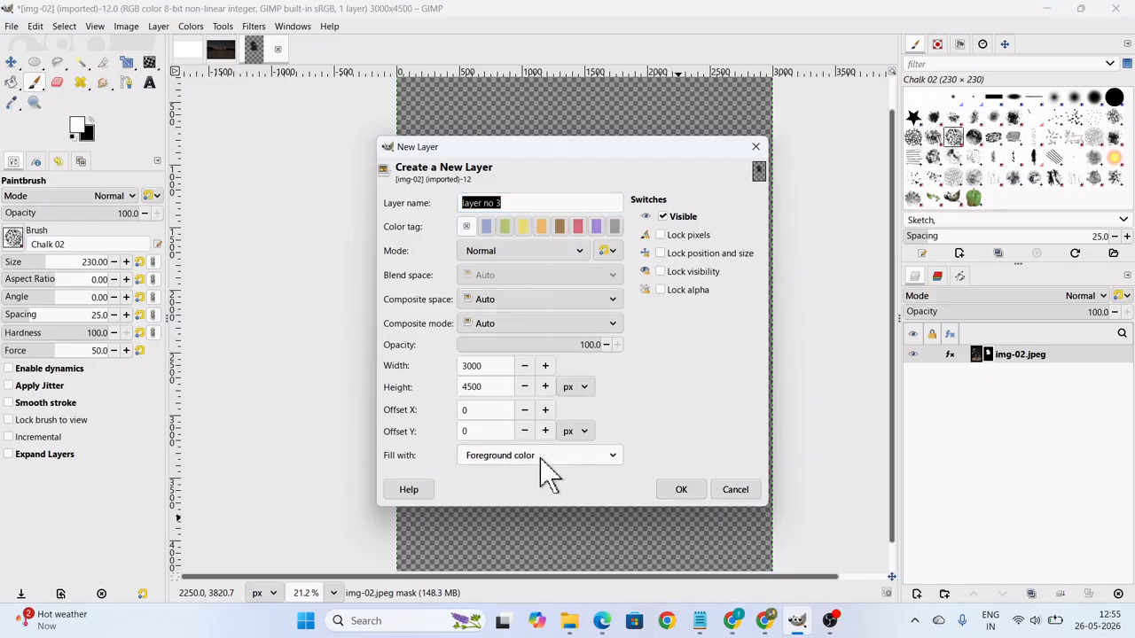
click(681, 490)
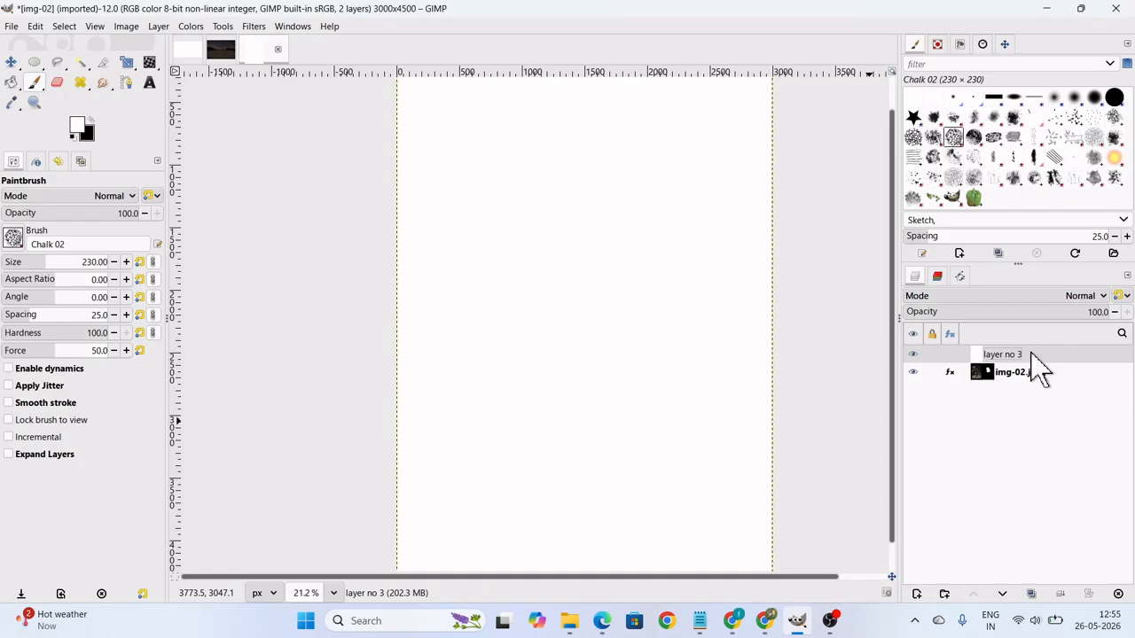
click(1001, 593)
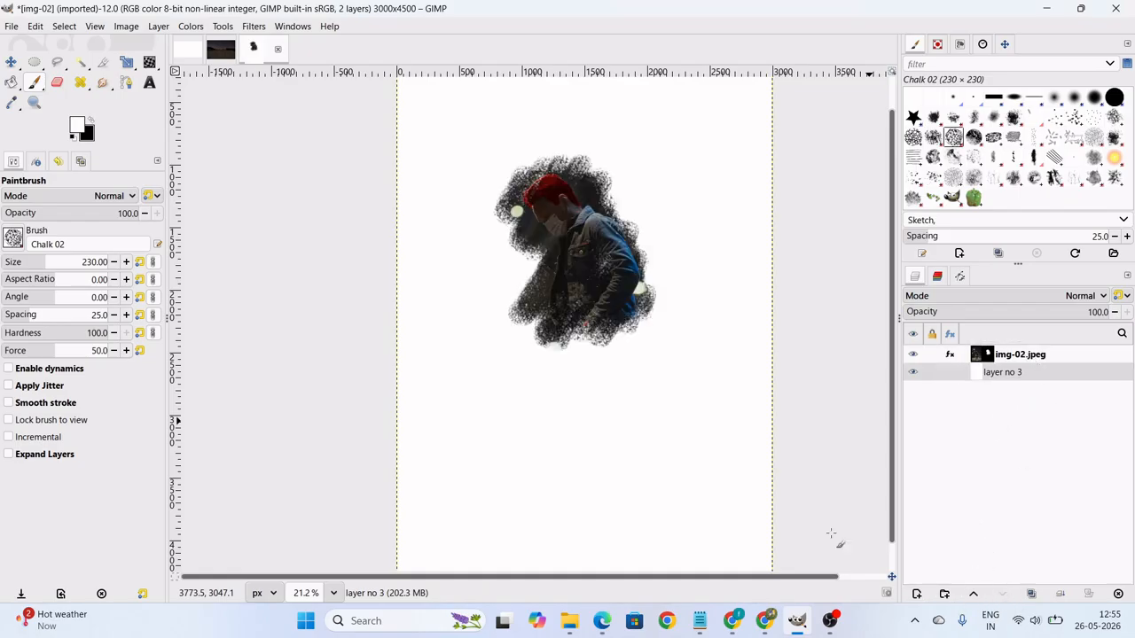
Extend the white painting on the img-02.jpeg layer mask to reveal more background around the man's head and shoulder.
scroll(594, 230, up, 4)
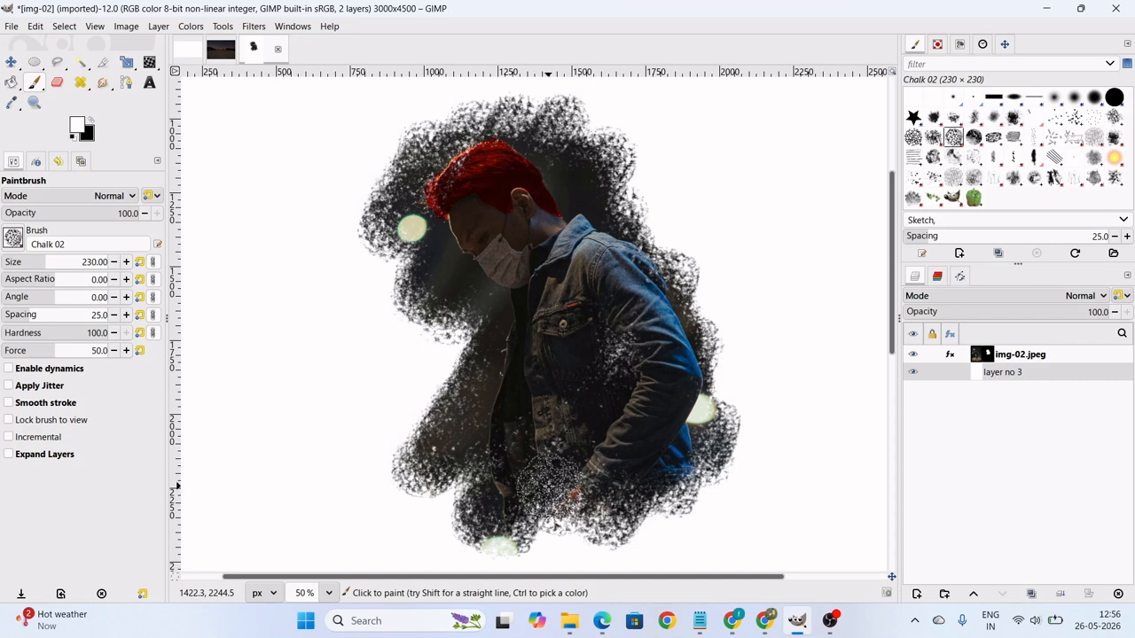
scroll(545, 485, down, 3)
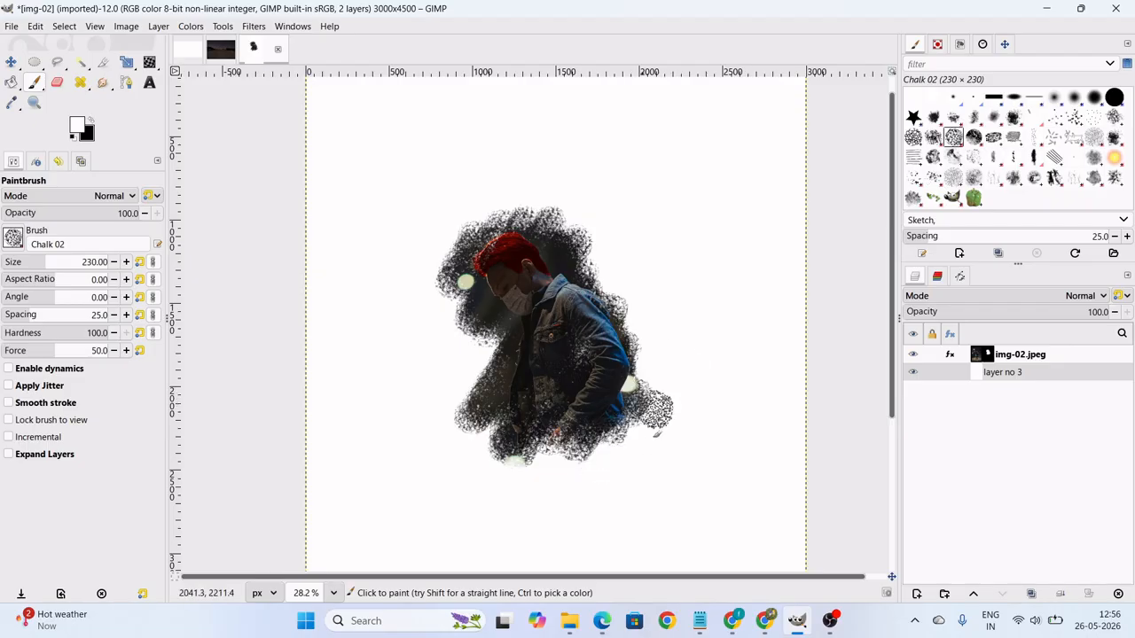
click(985, 352)
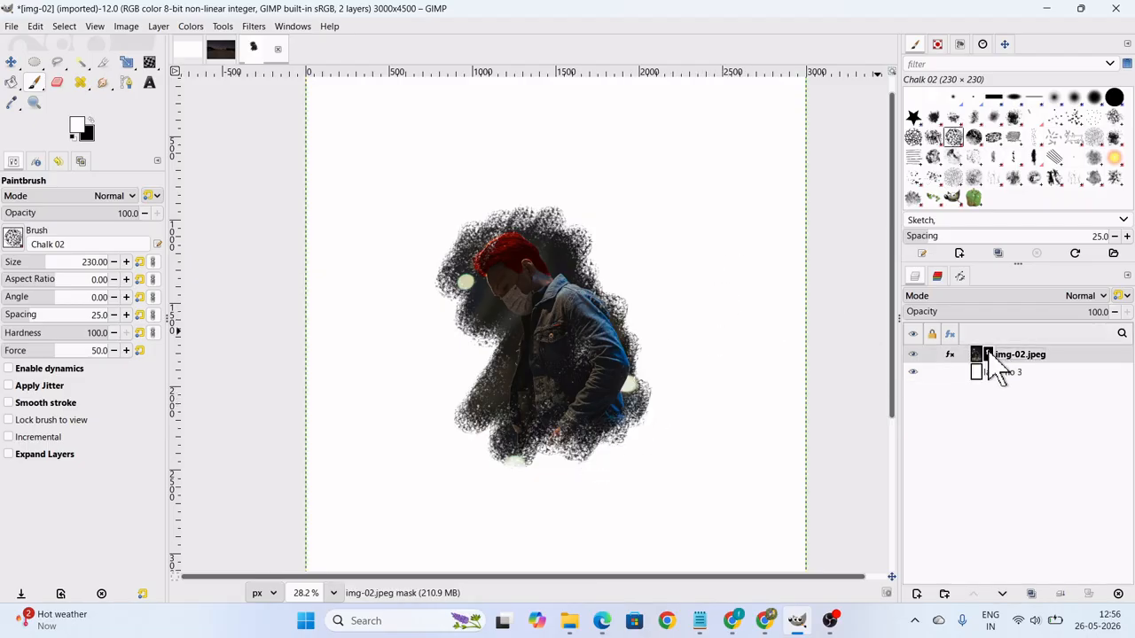
mouse_move(643, 330)
mouse_down()
mouse_move(640, 250)
mouse_move(605, 164)
mouse_move(550, 204)
mouse_move(477, 222)
mouse_move(443, 339)
mouse_move(587, 276)
mouse_up()
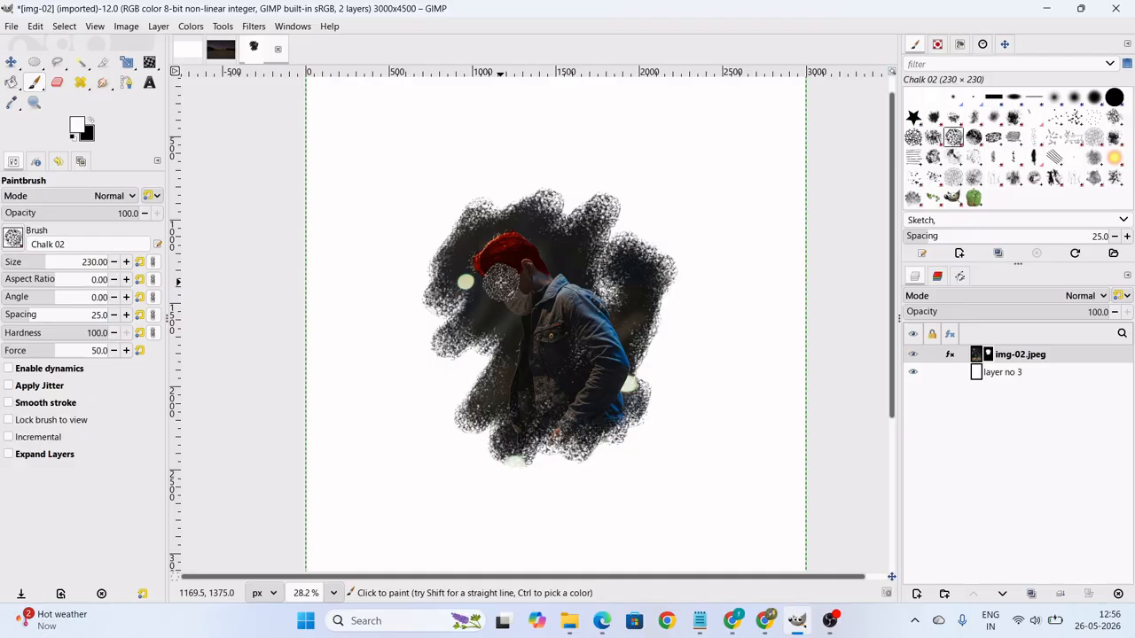
scroll(503, 257, up, 1)
scroll(502, 257, up, 2)
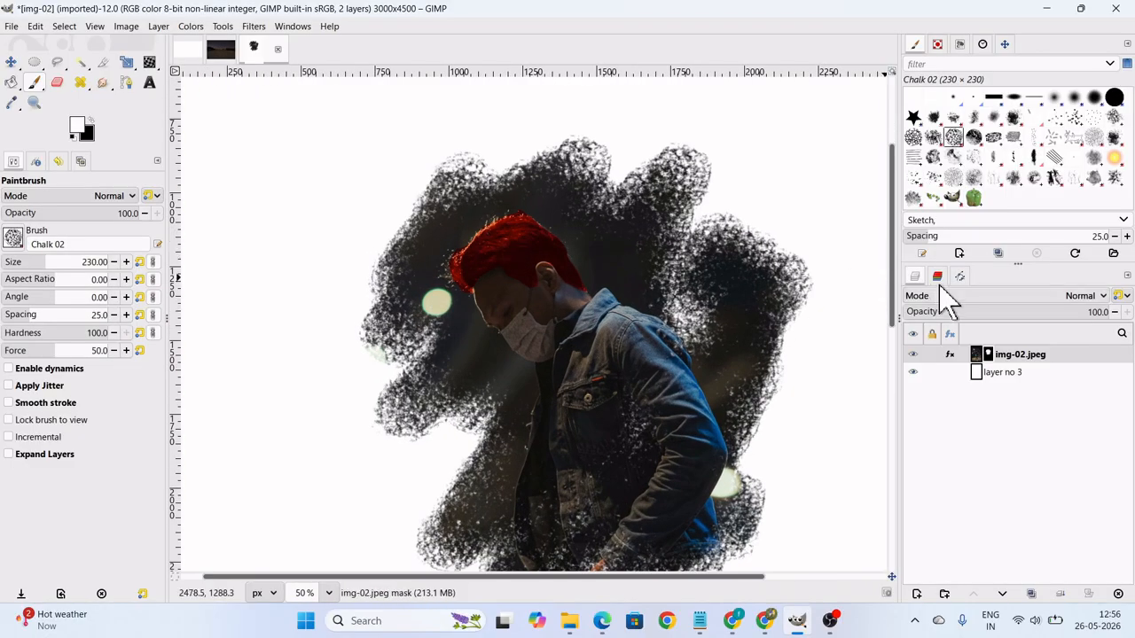
Create a selection from the hair path.
click(960, 276)
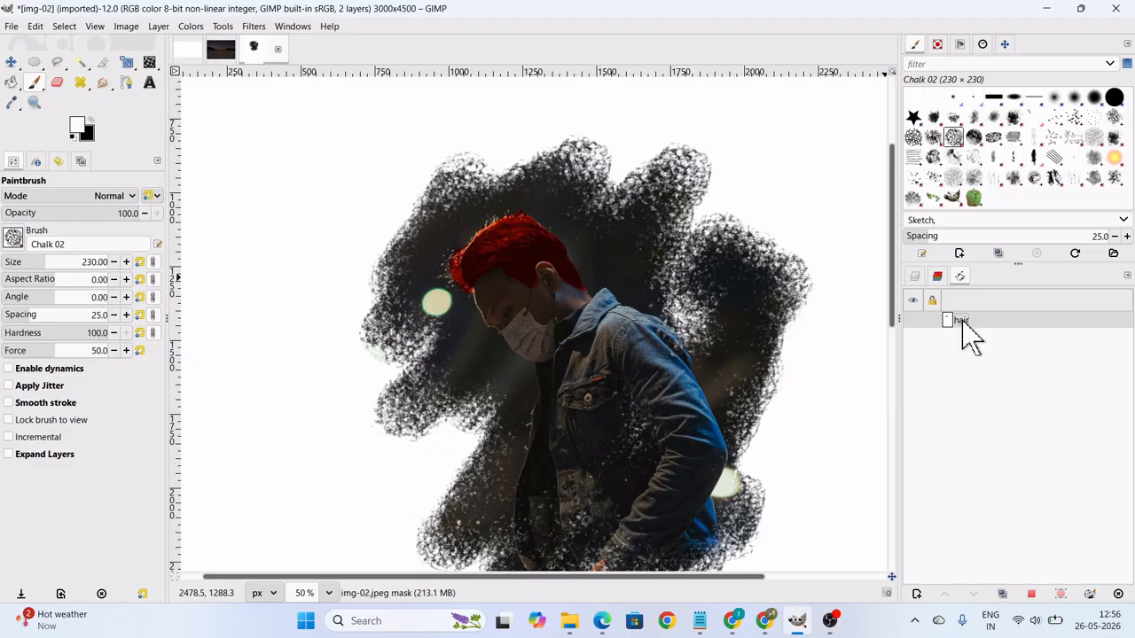
right_click(961, 320)
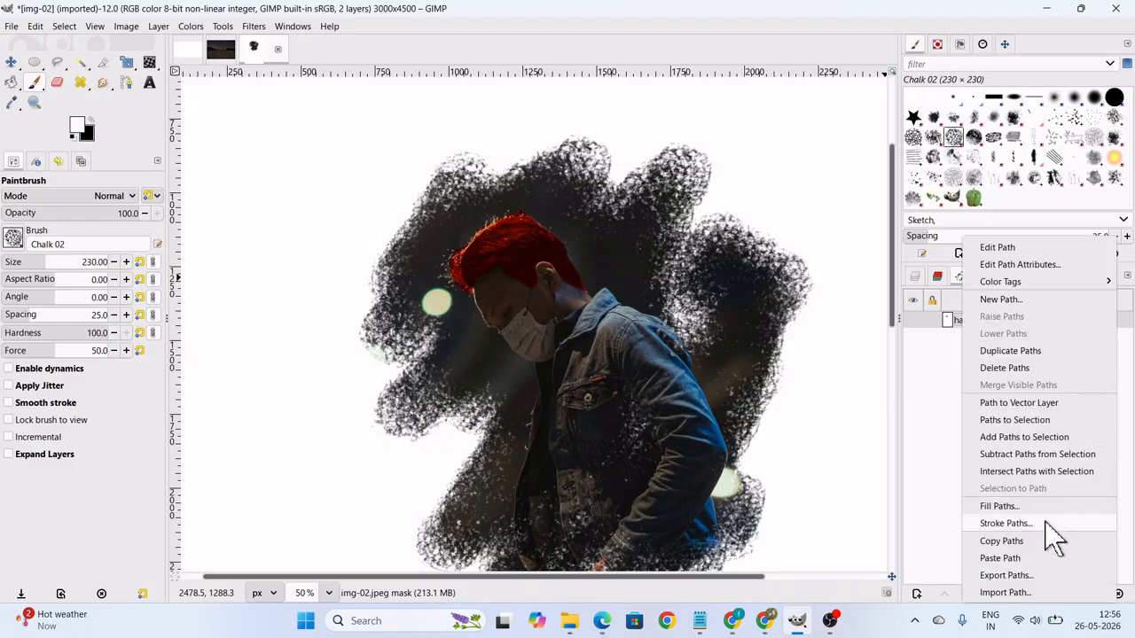
click(1029, 427)
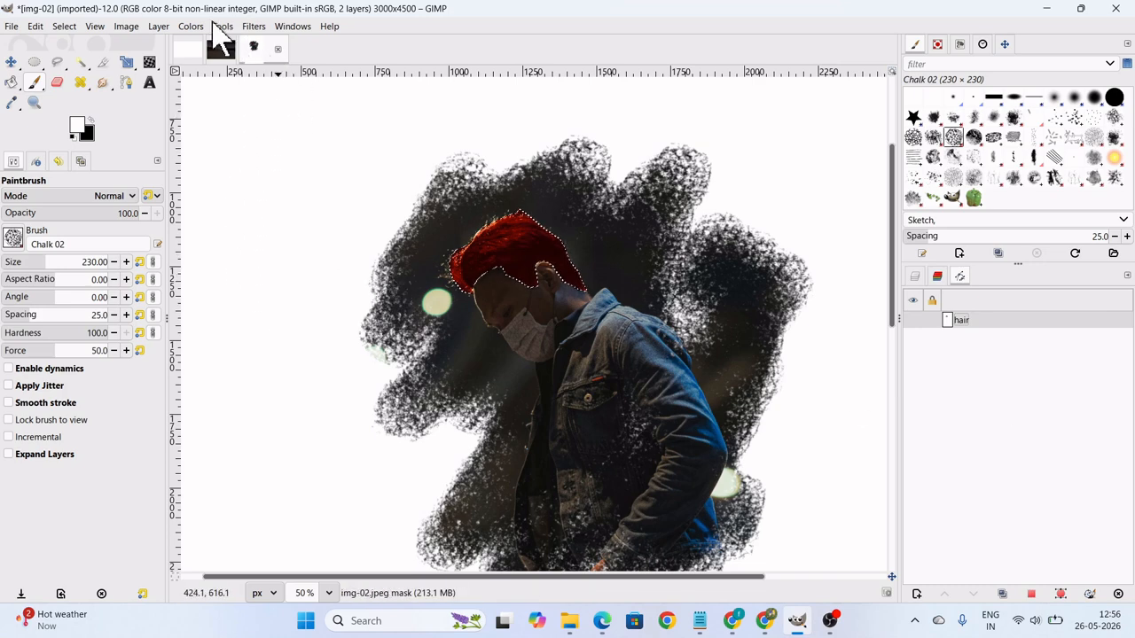
Return to the layers and make the img-02.jpeg image content active for editing instead of its mask.
click(193, 28)
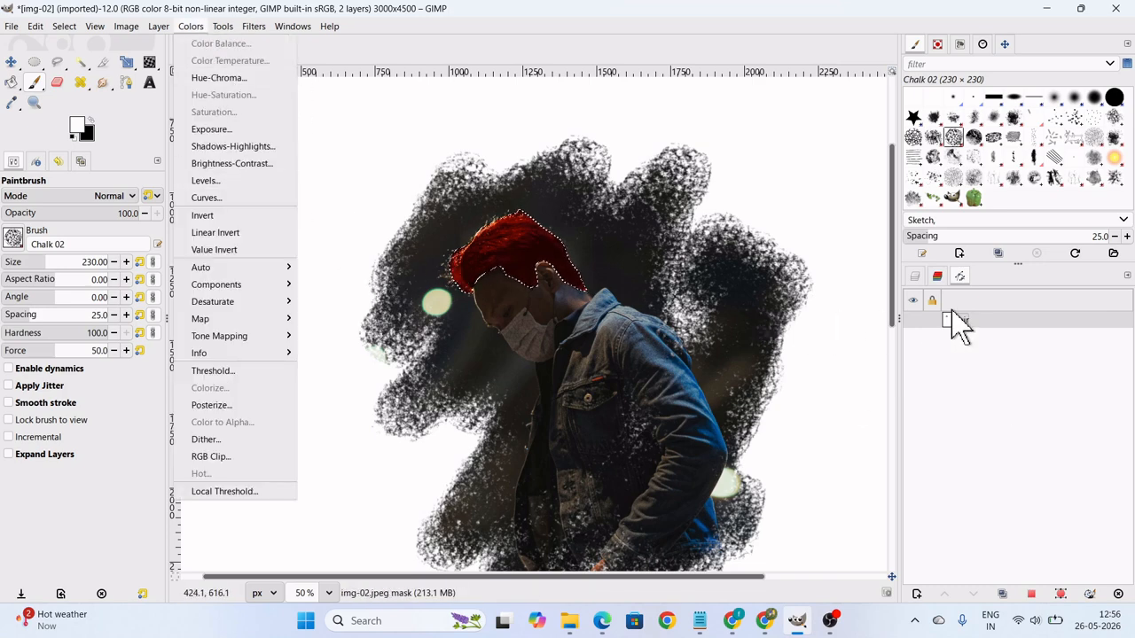
click(916, 283)
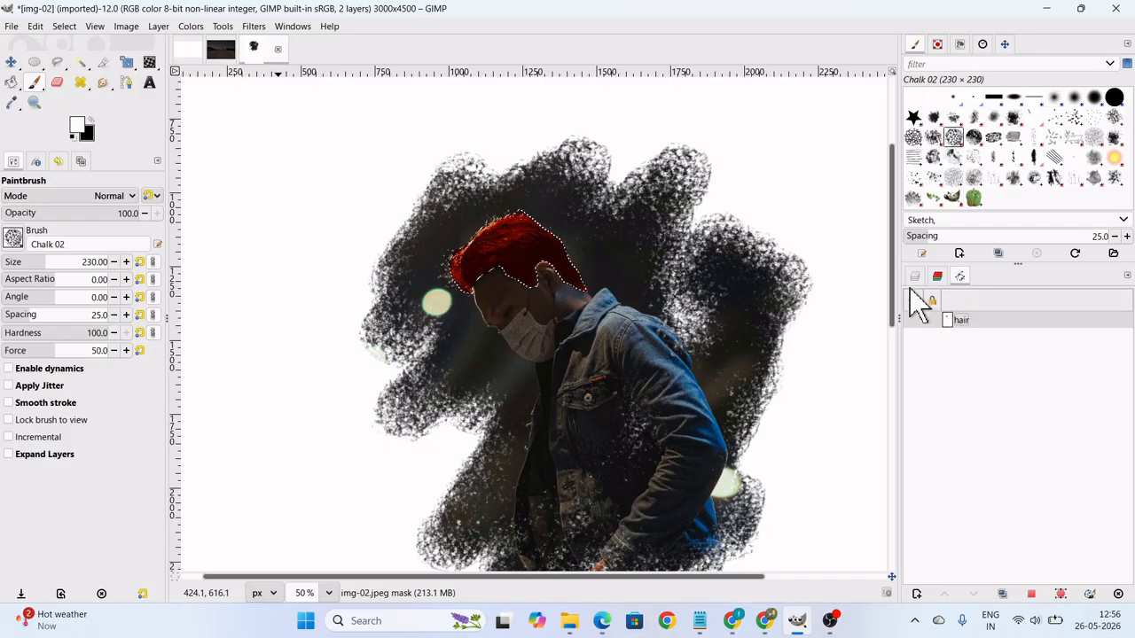
click(916, 279)
click(974, 353)
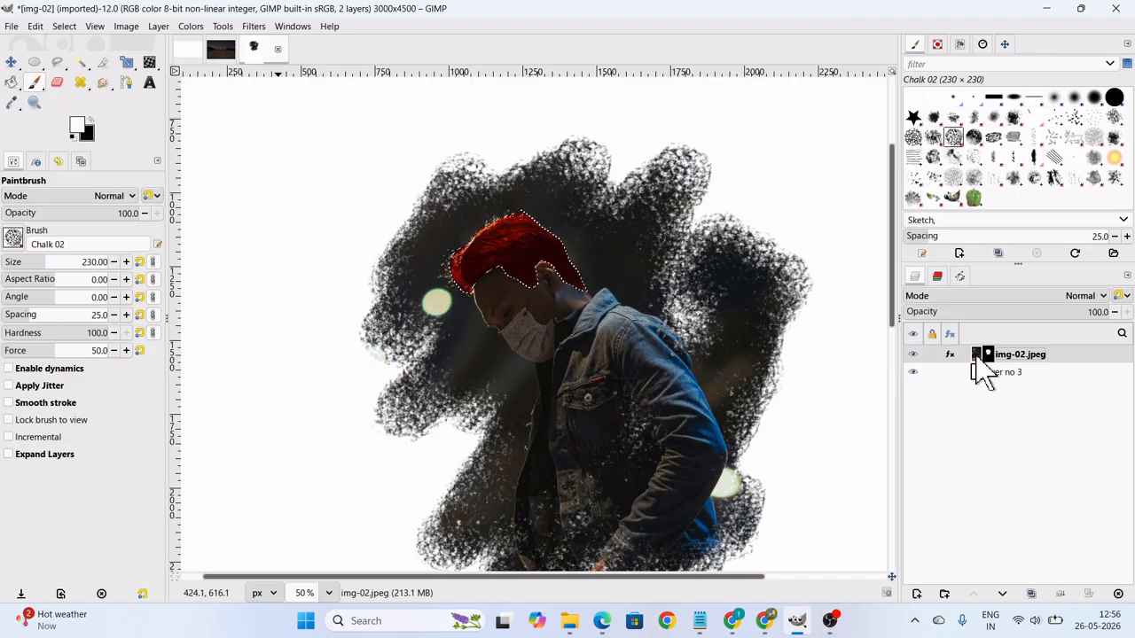
Recolour the selected hair blue with Color Balance, setting shadows to Cyan–Red -85.4, Magenta–Green -4.2 and Yellow–Blue 45.8.
click(128, 26)
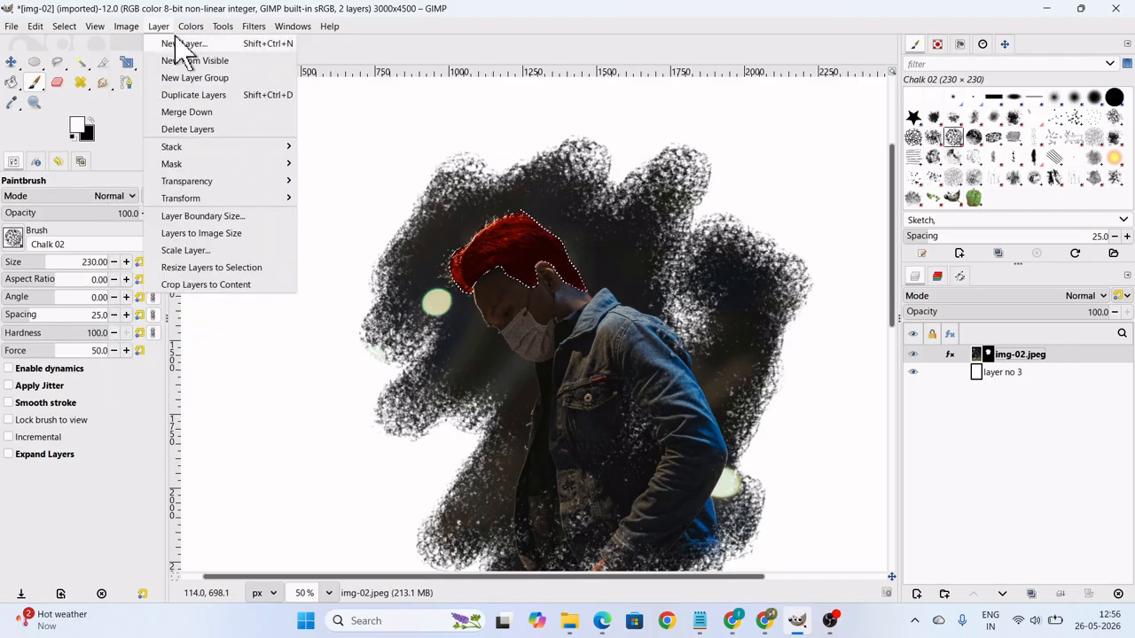
click(199, 44)
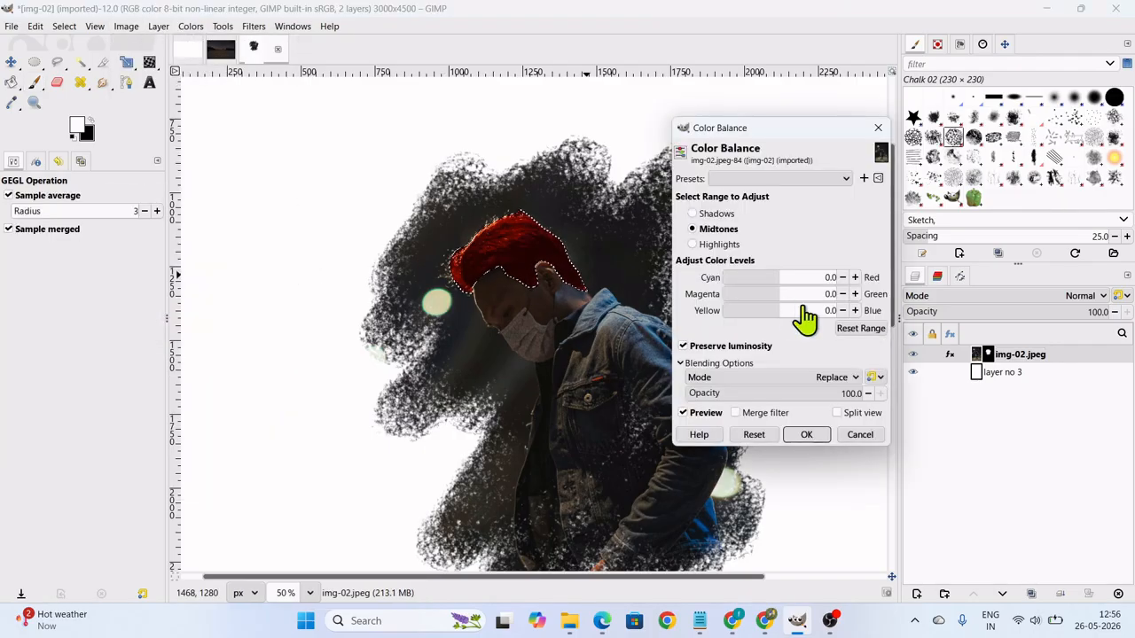
drag(777, 295, 730, 278)
click(713, 214)
click(813, 434)
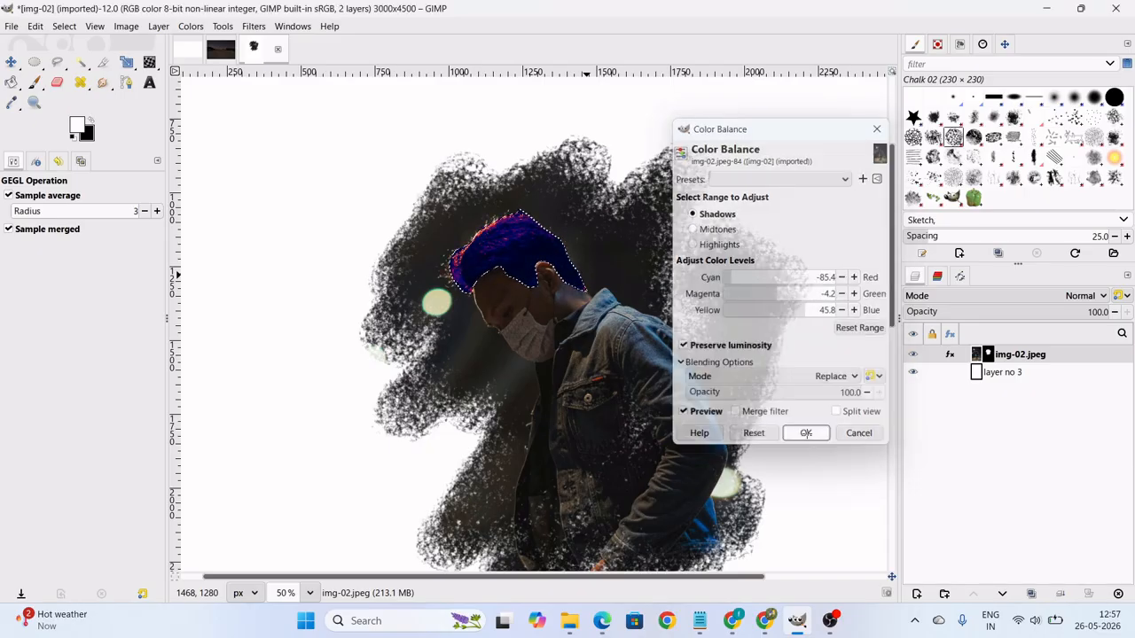
Start another Color Balance on the hair selection and shift its highlights towards cyan and blue, with Yellow–Blue at 31.3.
ctrl+scroll(519, 285, up, 2)
ctrl+scroll(519, 286, up, 2)
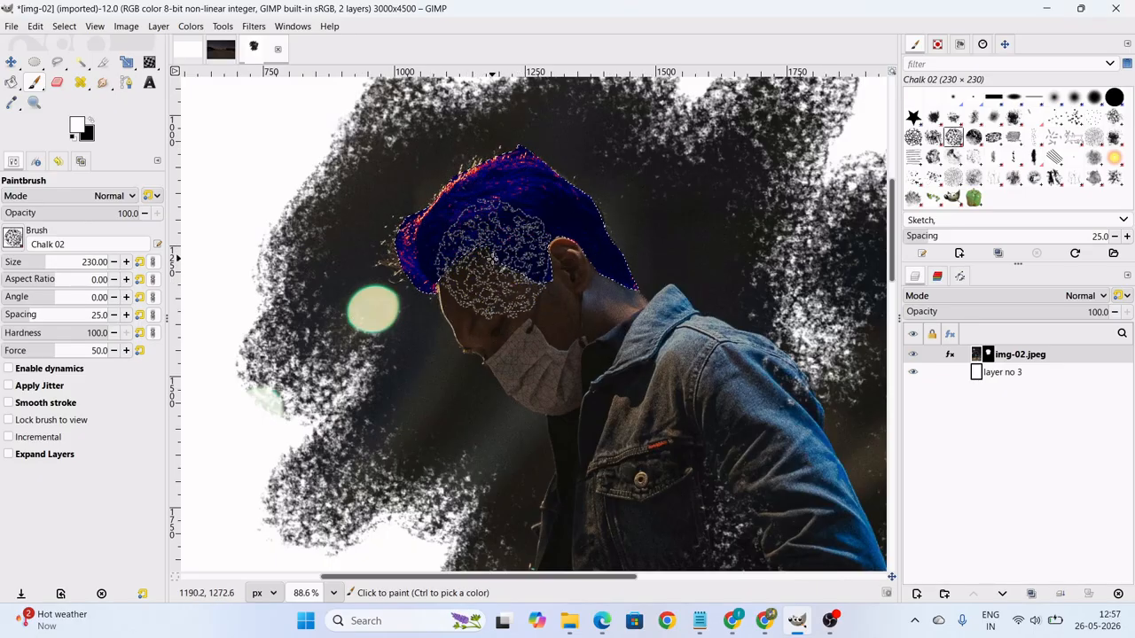
click(194, 26)
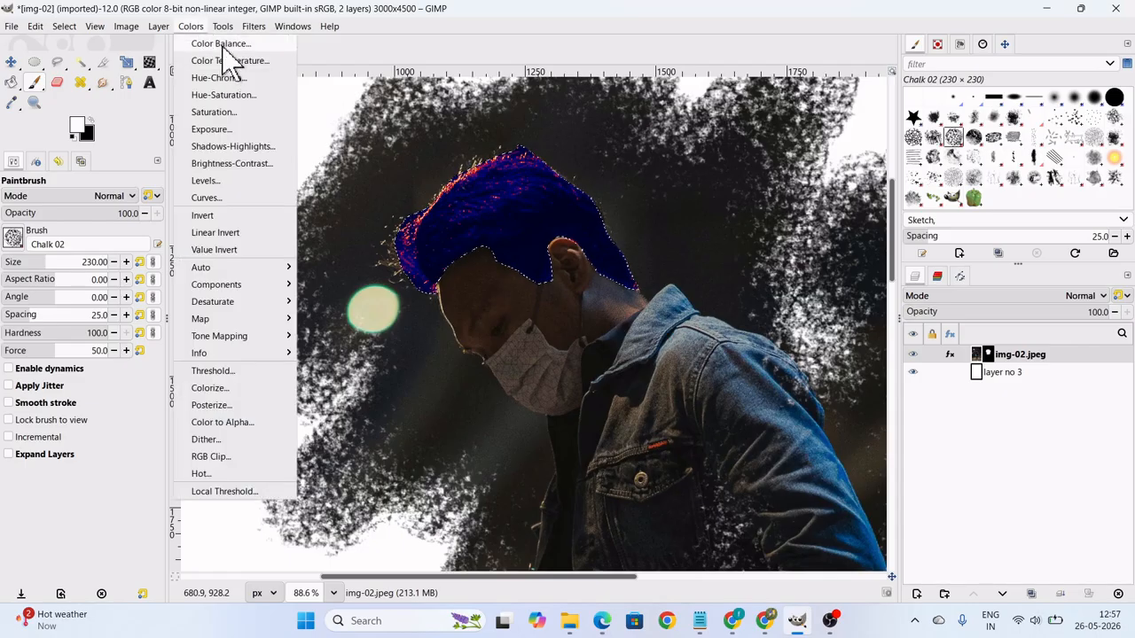
click(220, 44)
click(699, 244)
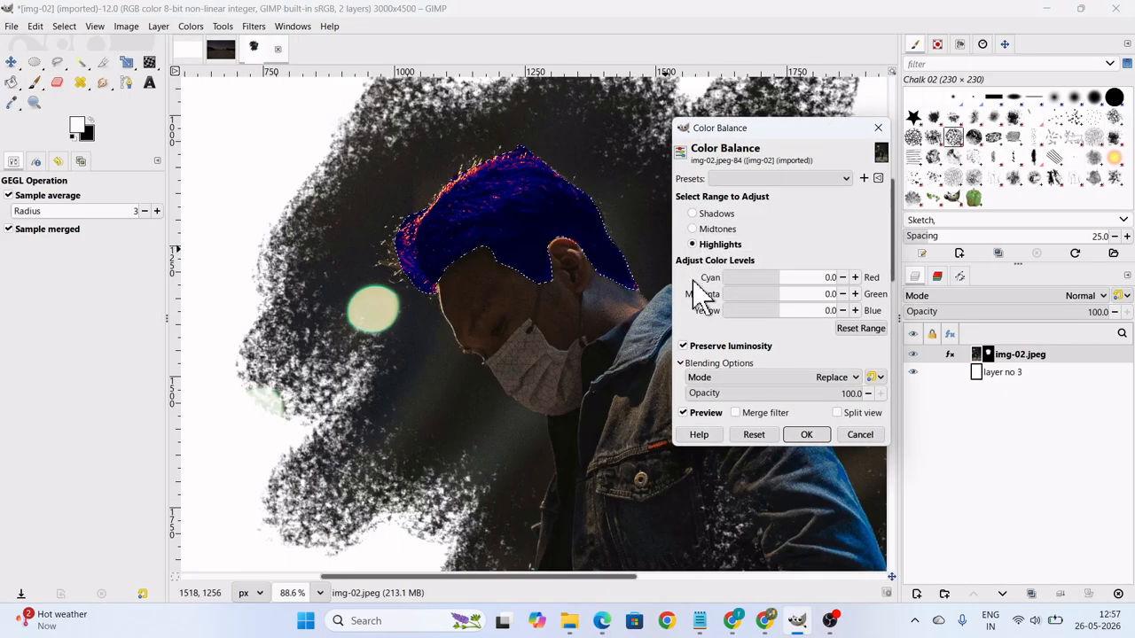
drag(765, 283, 760, 279)
drag(804, 313, 797, 309)
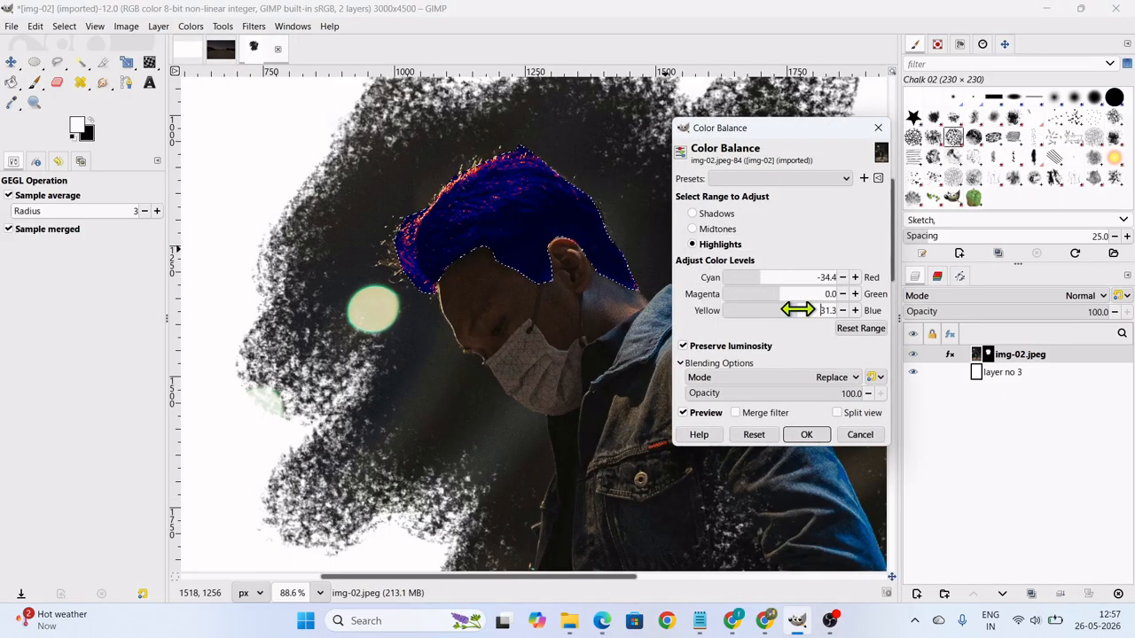
drag(750, 278, 747, 302)
Set the hair's shadows in Color Balance to Cyan–Red -71.9 and Yellow–Blue 46.9.
click(695, 217)
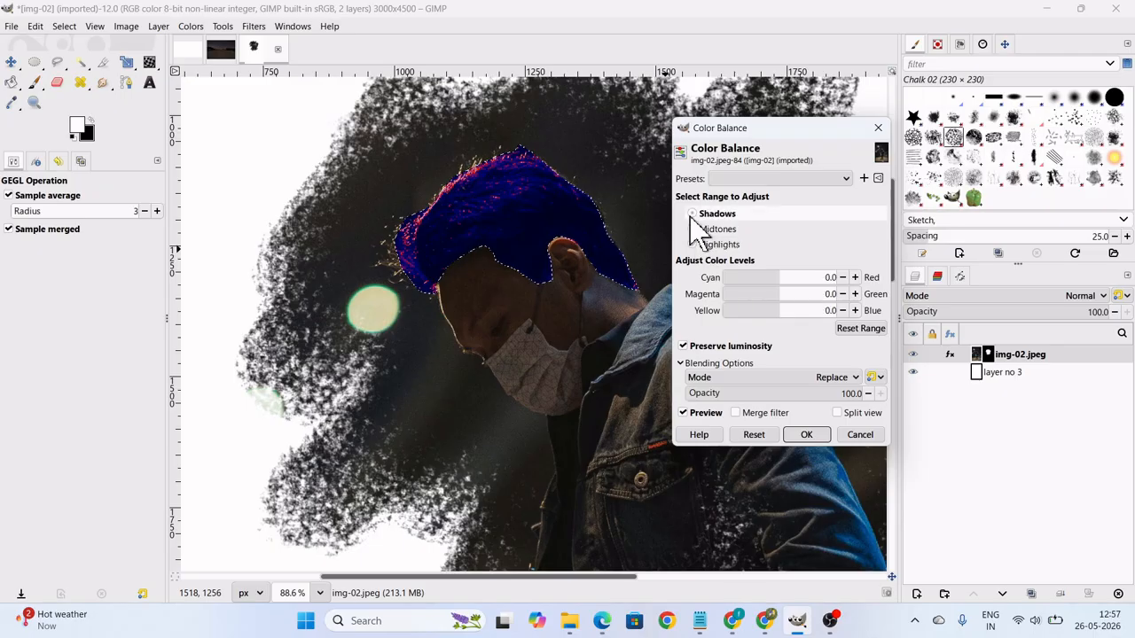
drag(747, 279, 739, 279)
click(806, 312)
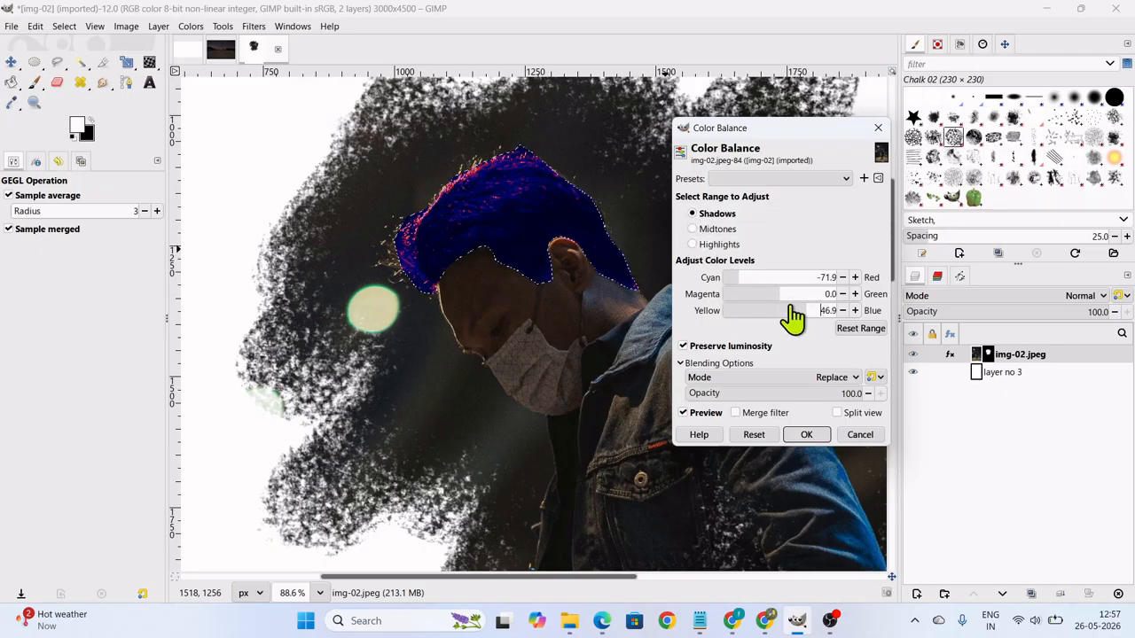
Set the hair's midtones to Cyan–Red -60.4, Magenta–Green -58.3 and Yellow–Blue 49.0, and apply the Color Balance adjustment.
click(700, 229)
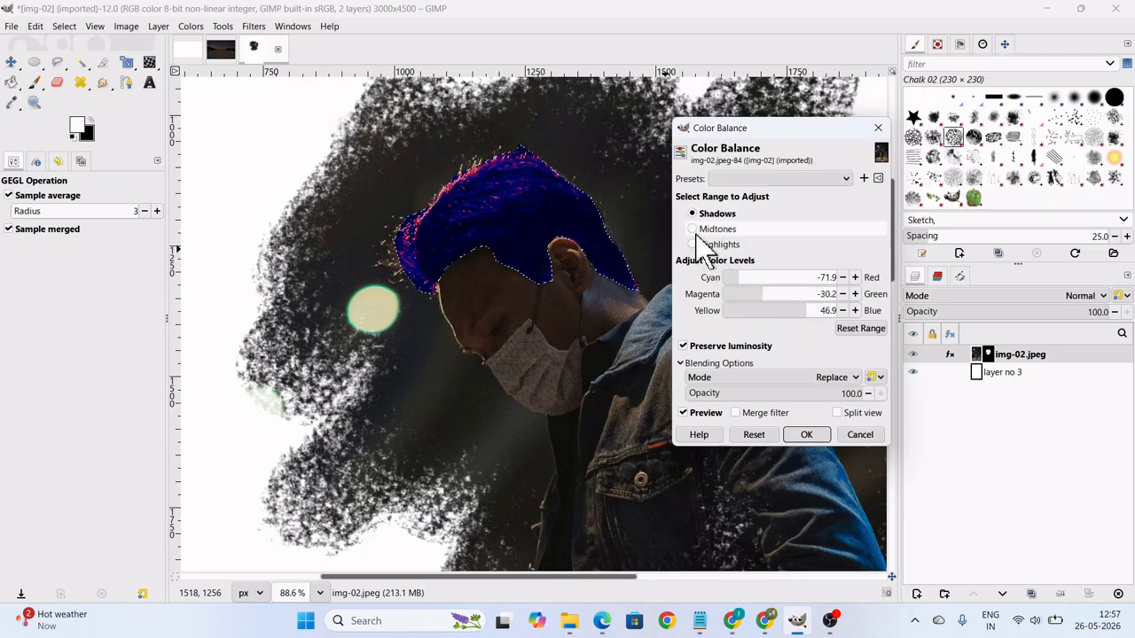
click(806, 310)
click(745, 278)
click(747, 291)
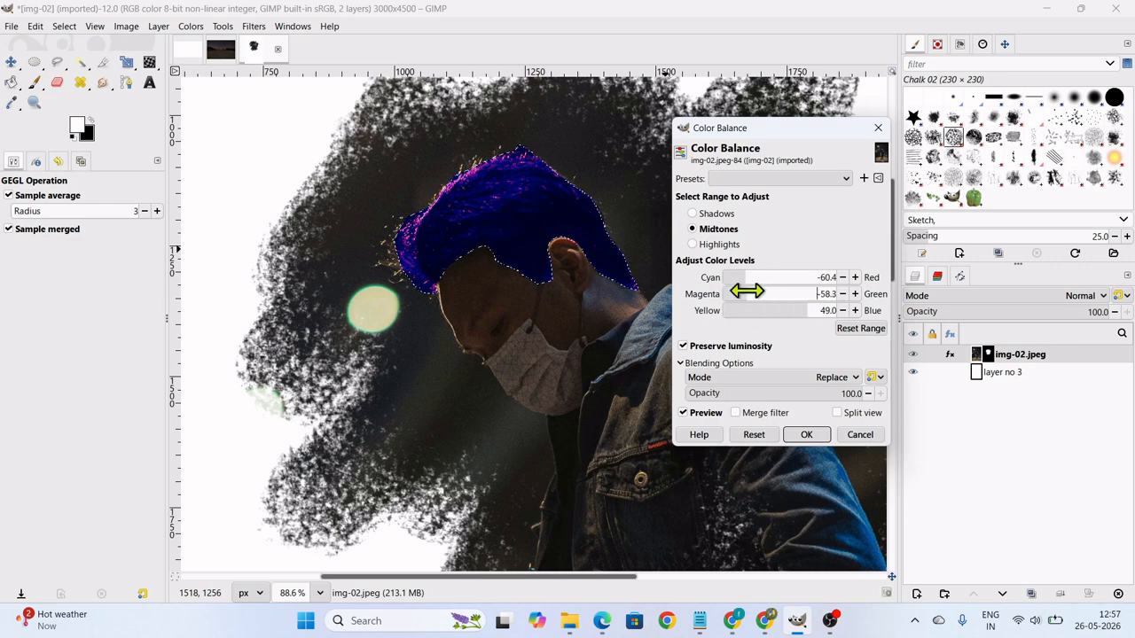
click(804, 433)
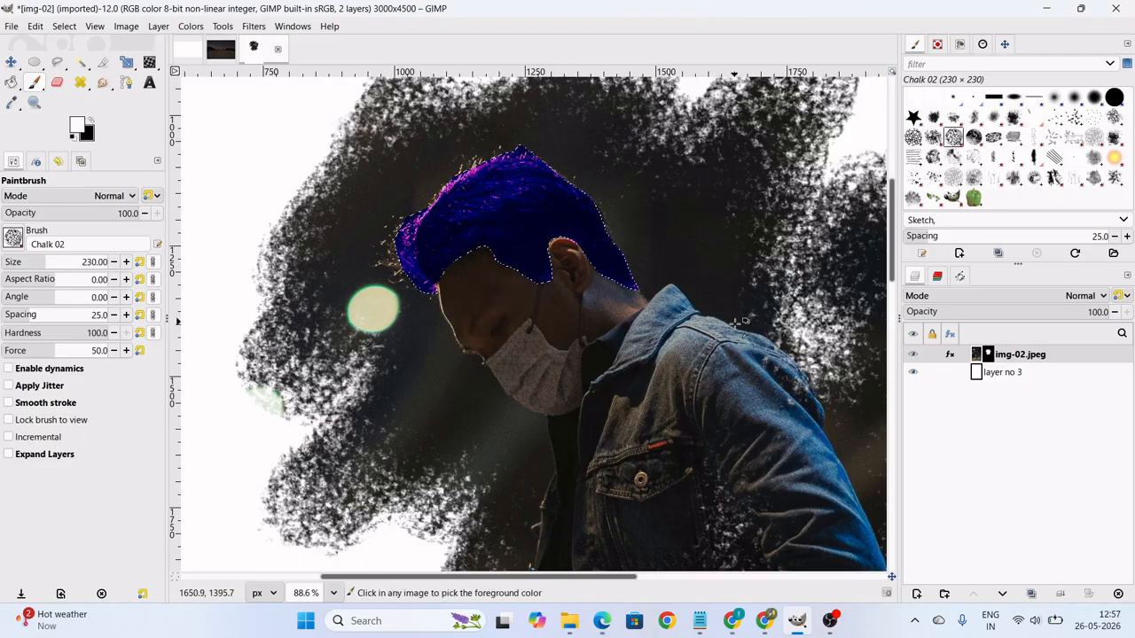
Select the white background layer, layer no 3, and hide it so the masked photo sits on transparency.
scroll(713, 402, down, 2)
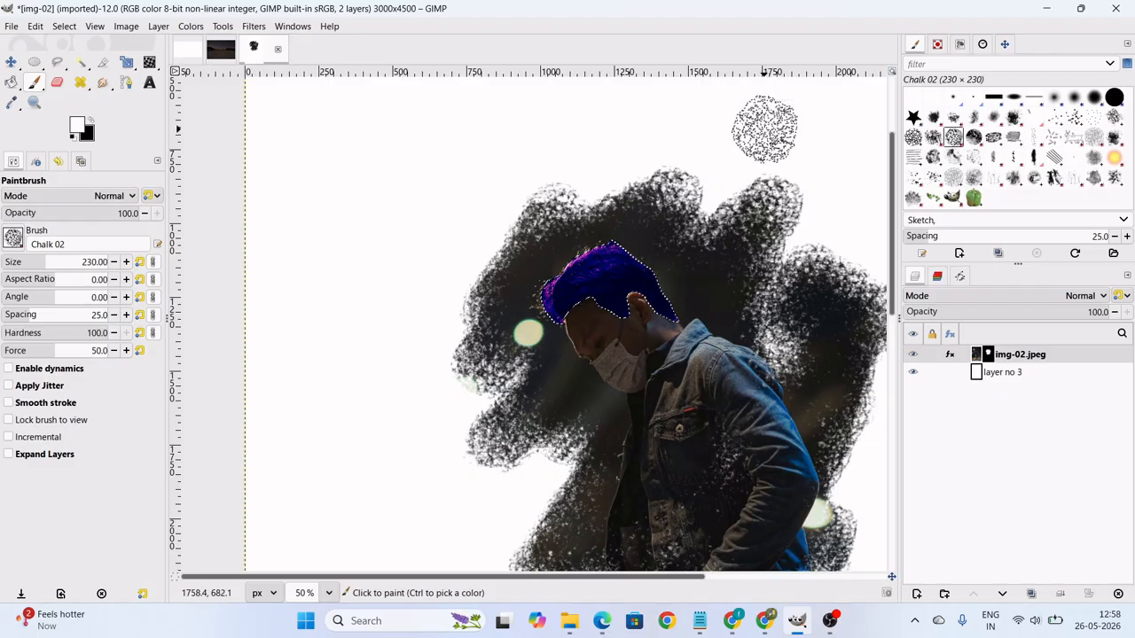
click(191, 26)
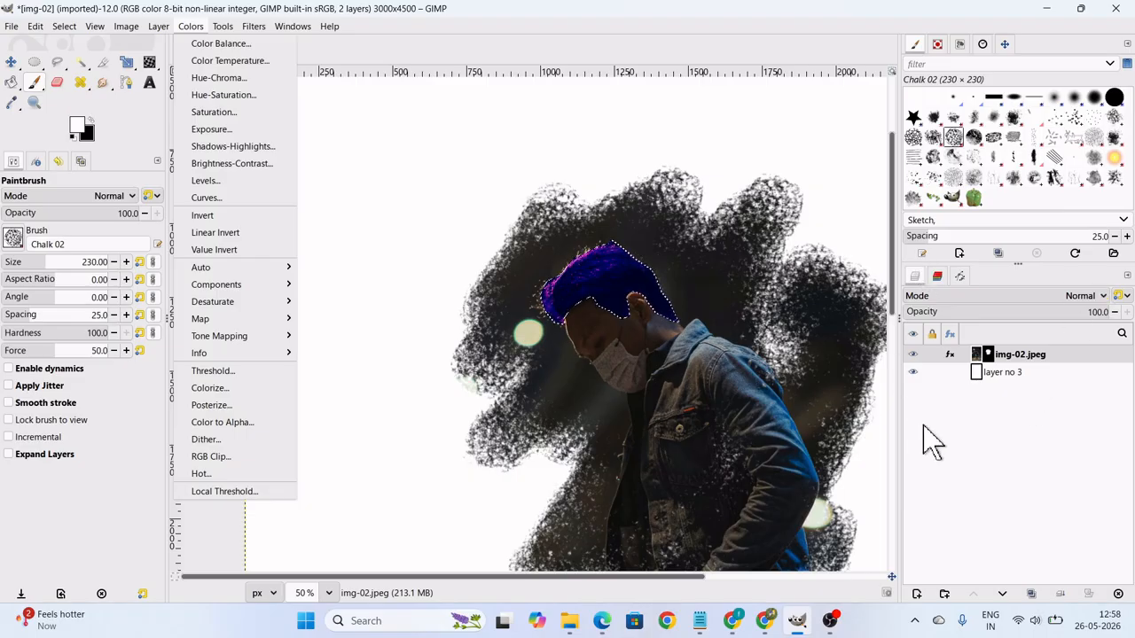
click(982, 372)
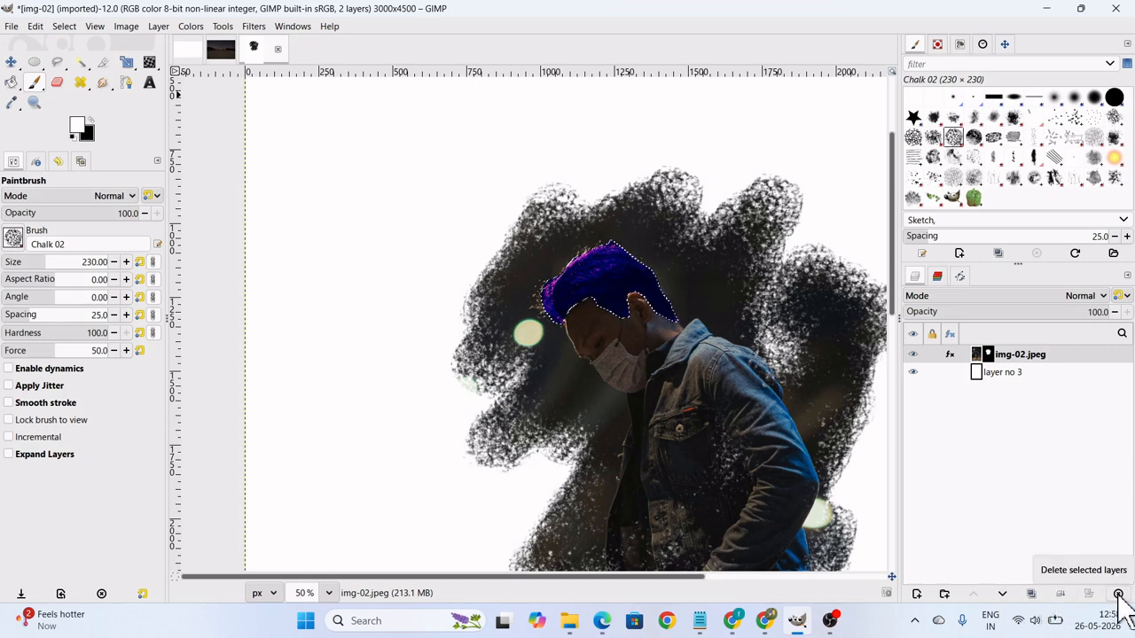
click(991, 374)
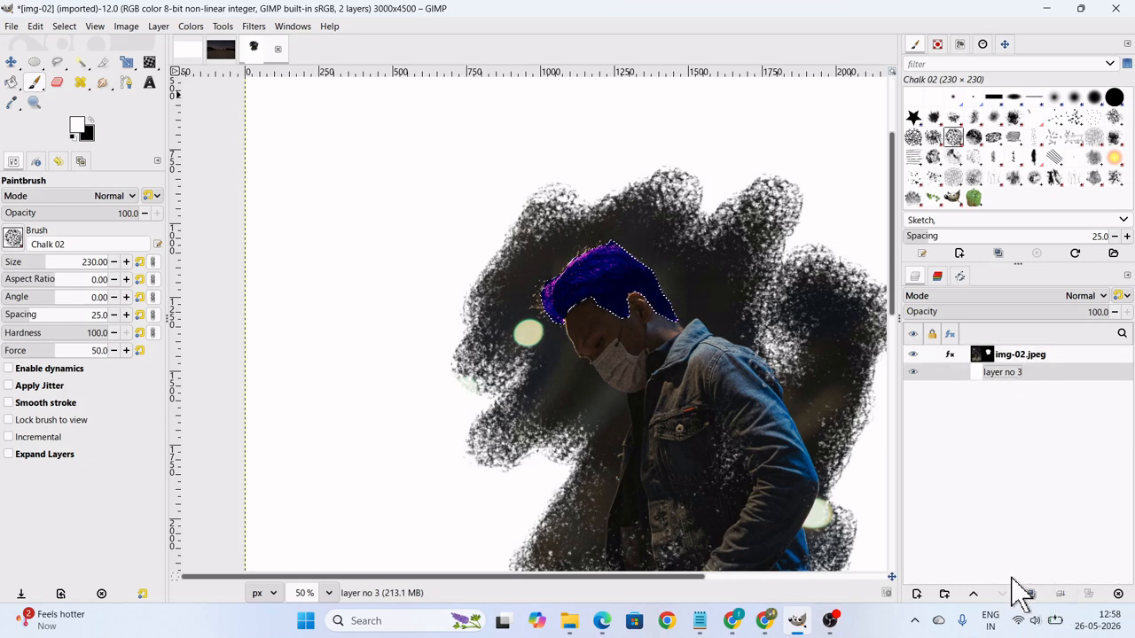
click(913, 372)
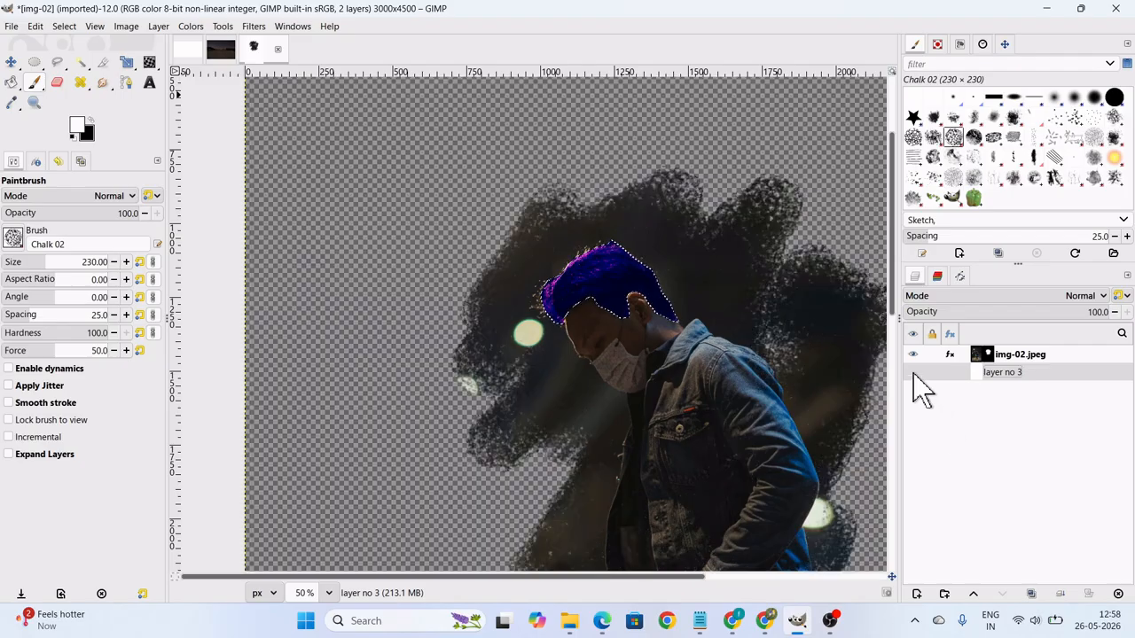
Add img-11.jpeg from the Week 2 GIMP folder as a new layer beneath the masked img-02.jpeg layer.
click(12, 26)
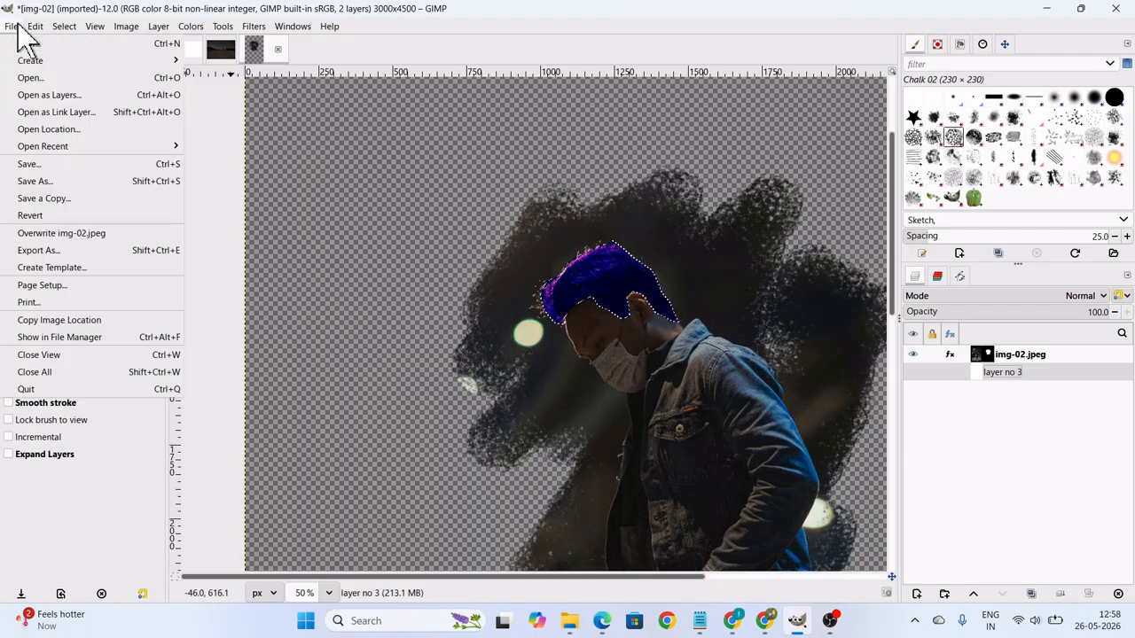
click(61, 95)
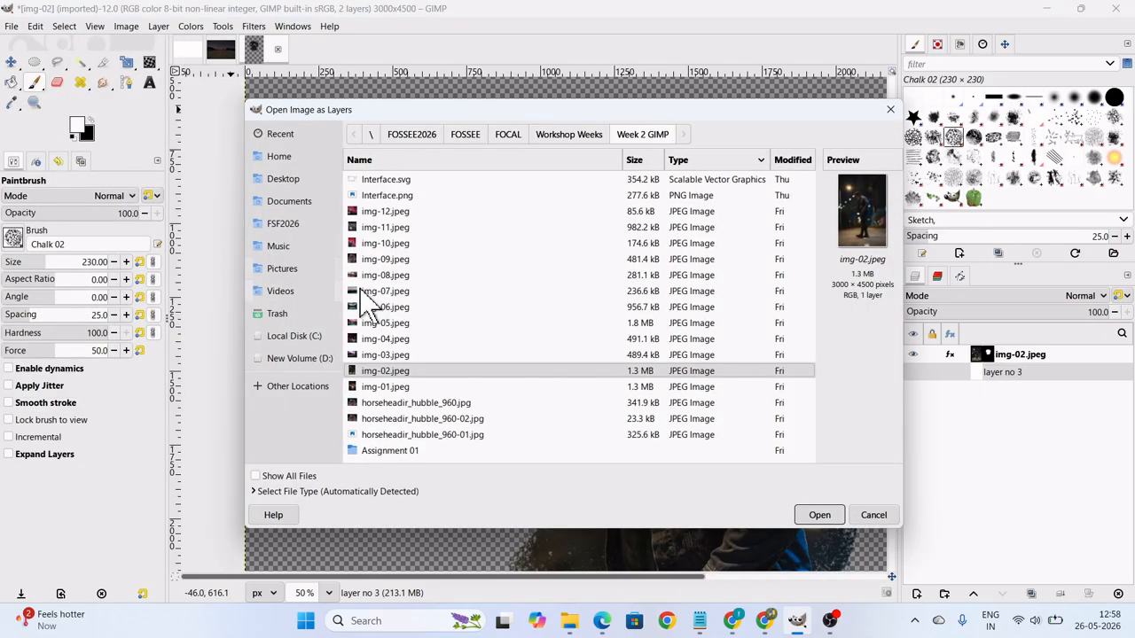
click(390, 229)
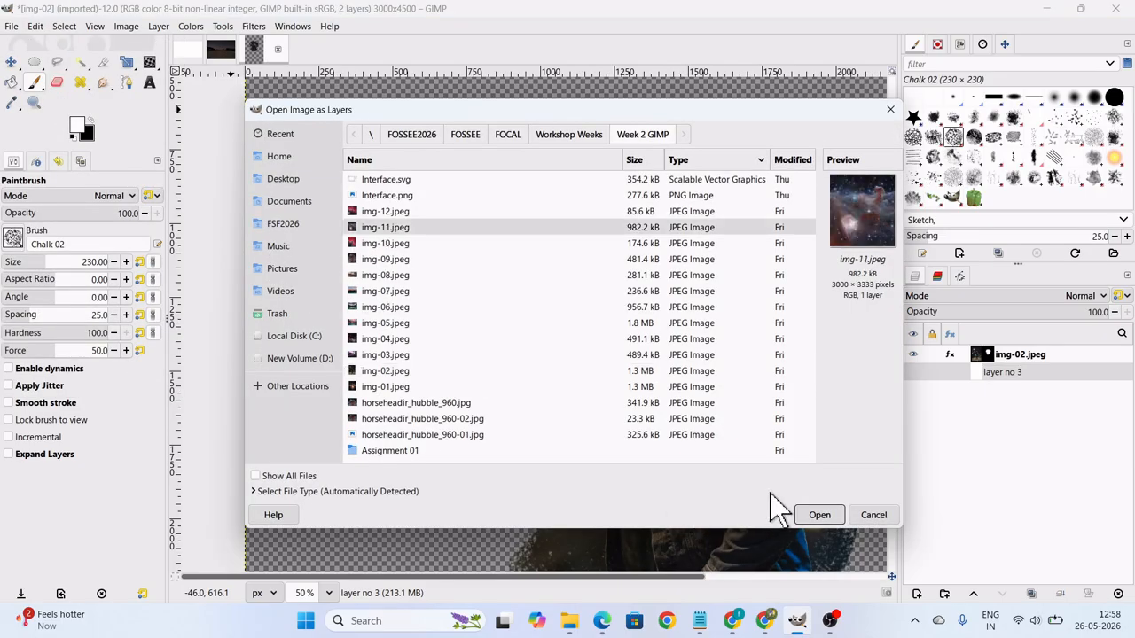
click(806, 515)
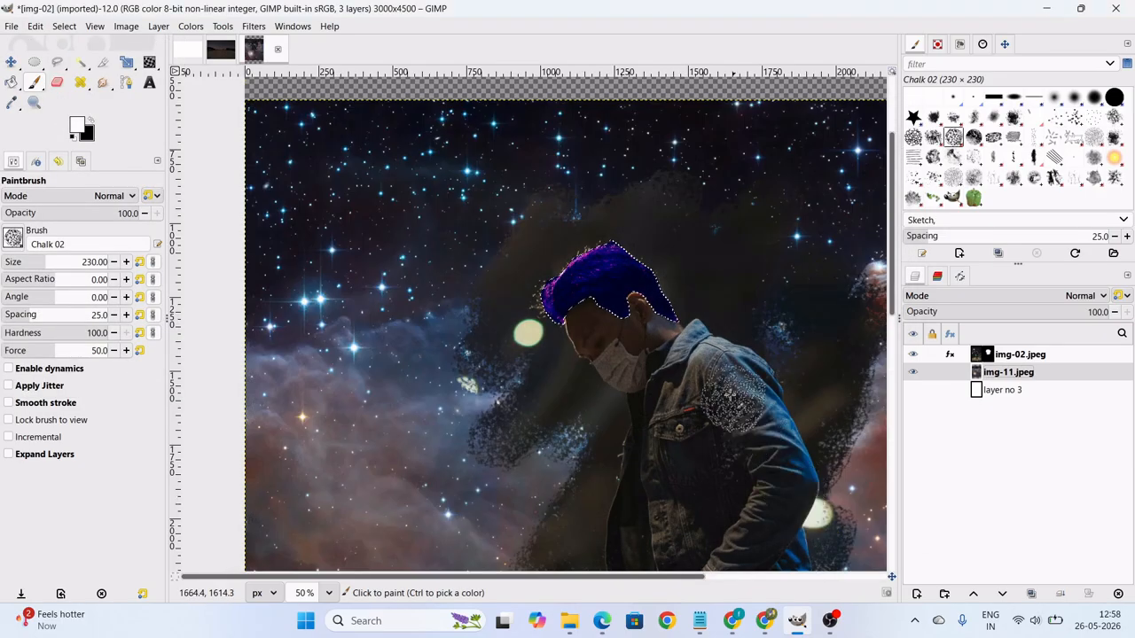
scroll(727, 401, down, 4)
scroll(709, 408, down, 5)
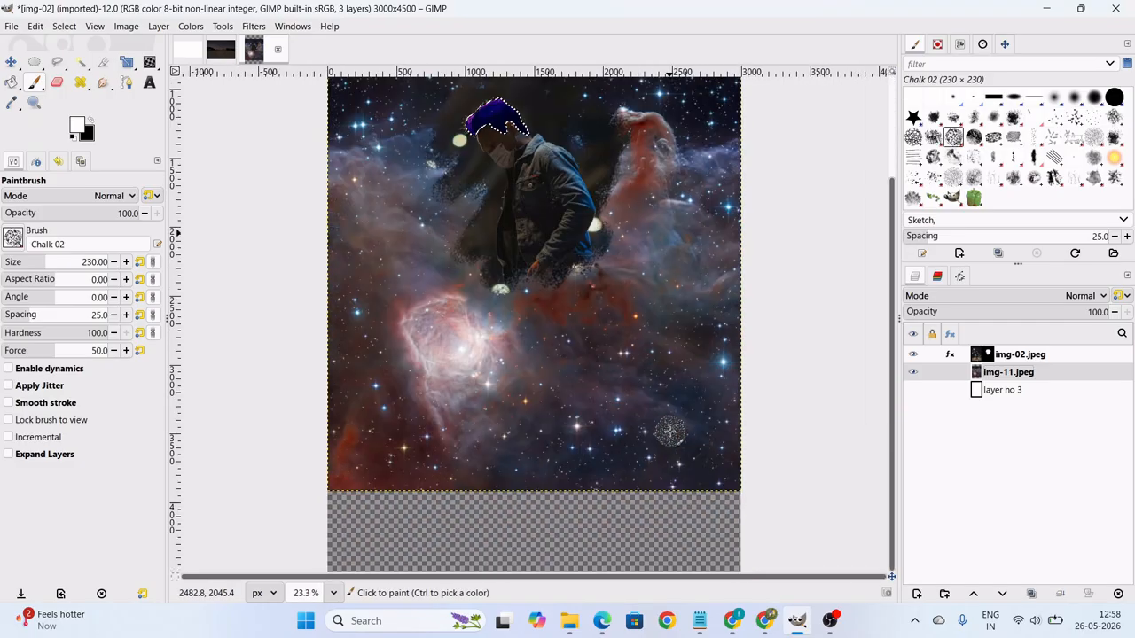
scroll(671, 430, up, 3)
scroll(532, 319, up, 1)
scroll(541, 302, up, 4)
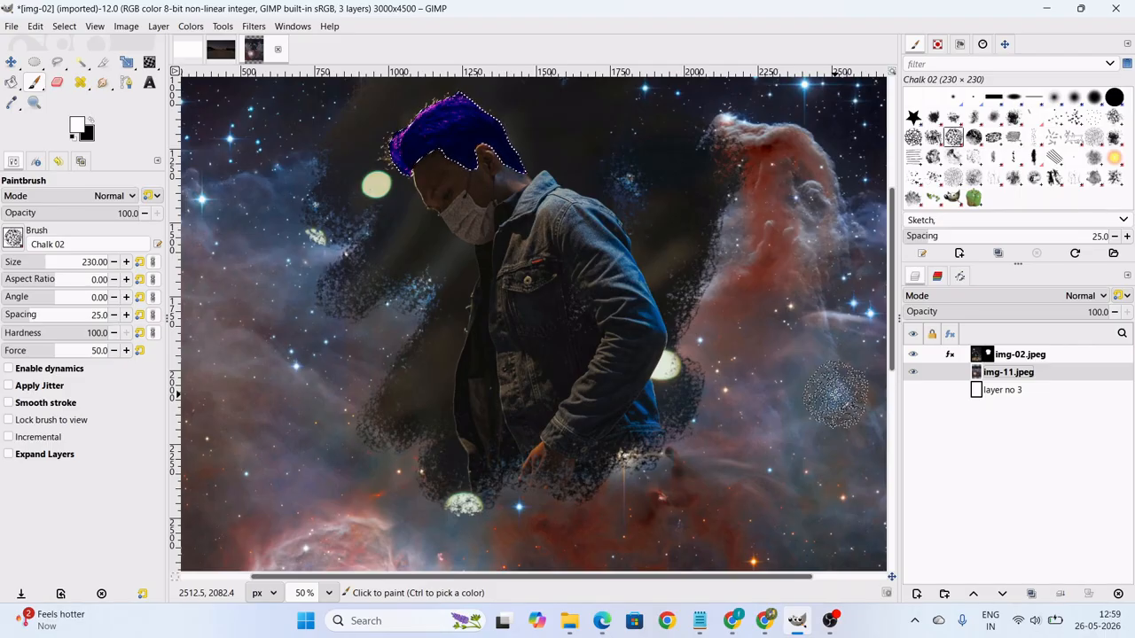
scroll(660, 386, up, 2)
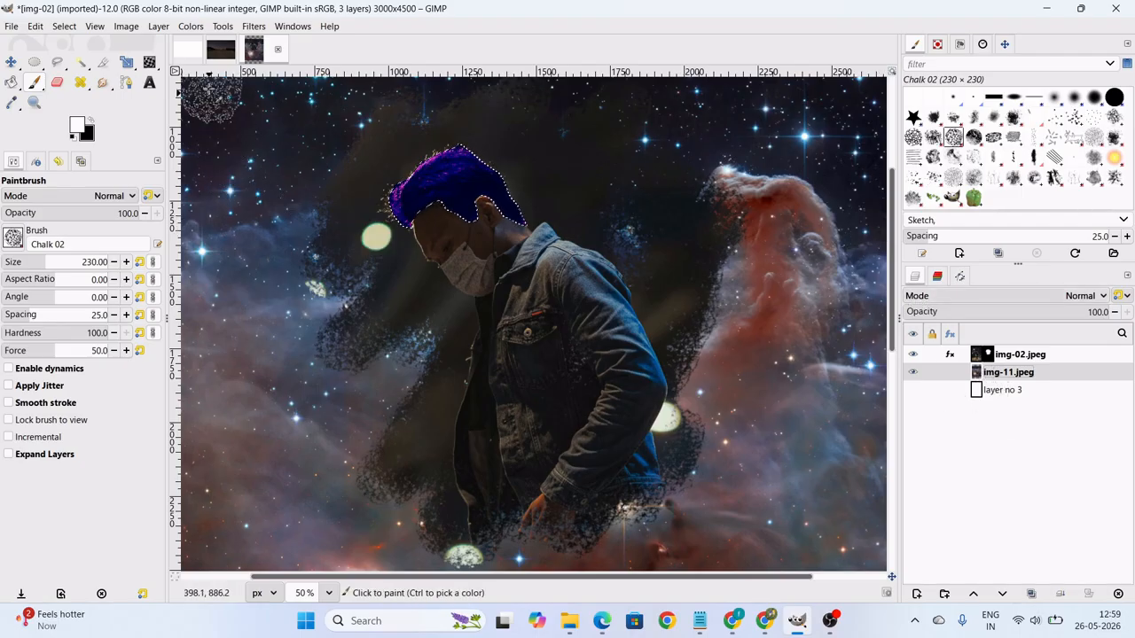
click(190, 25)
click(203, 180)
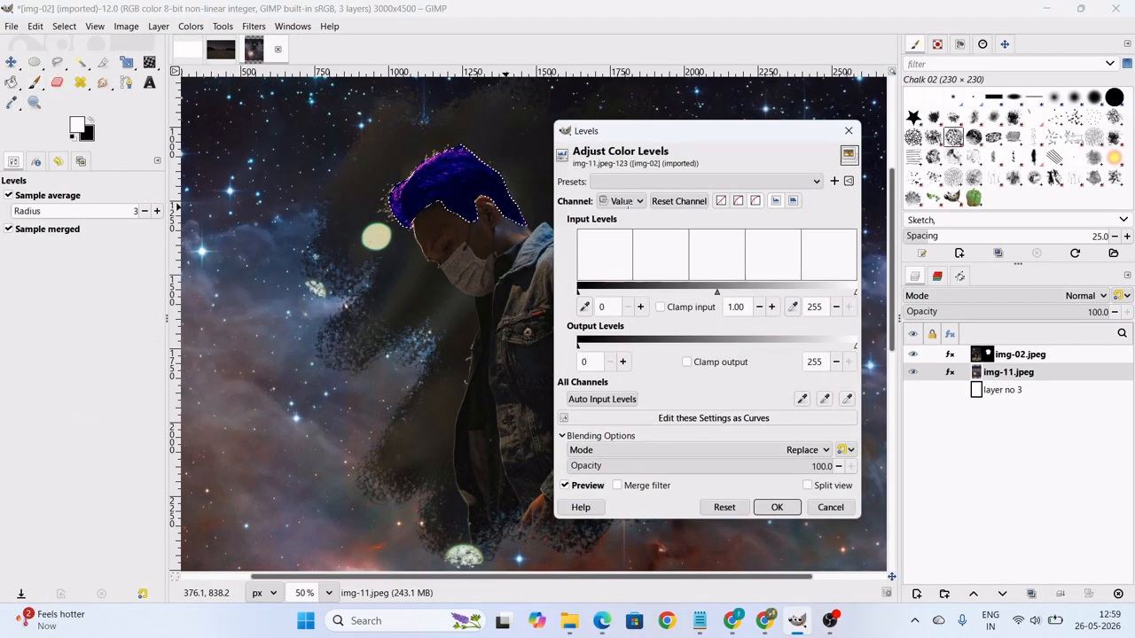
drag(747, 126, 788, 92)
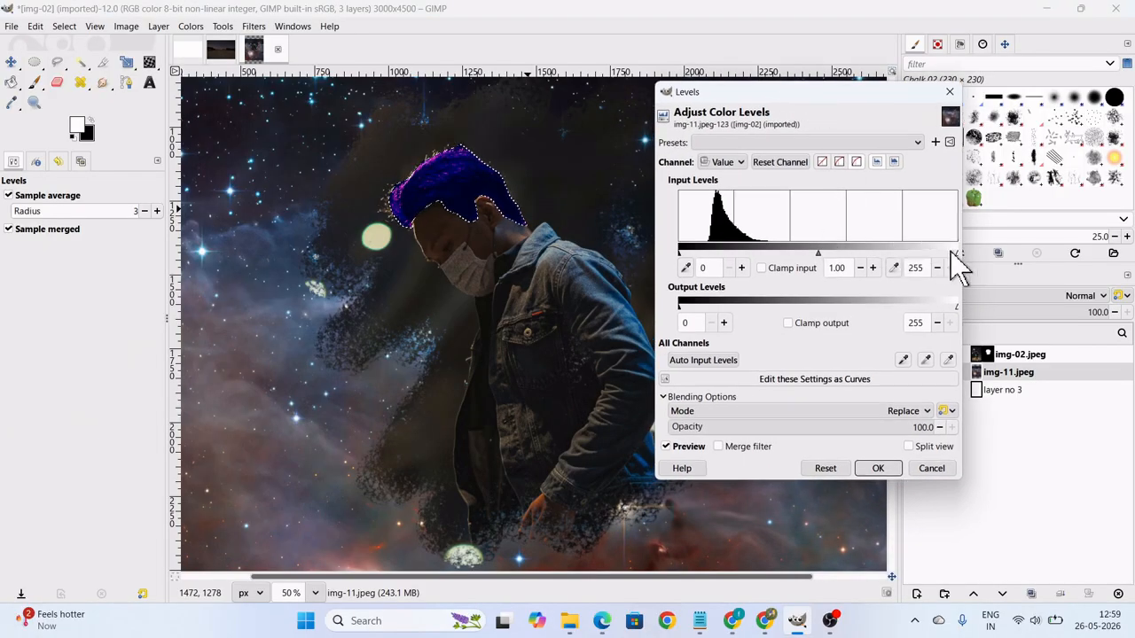
drag(956, 253, 773, 251)
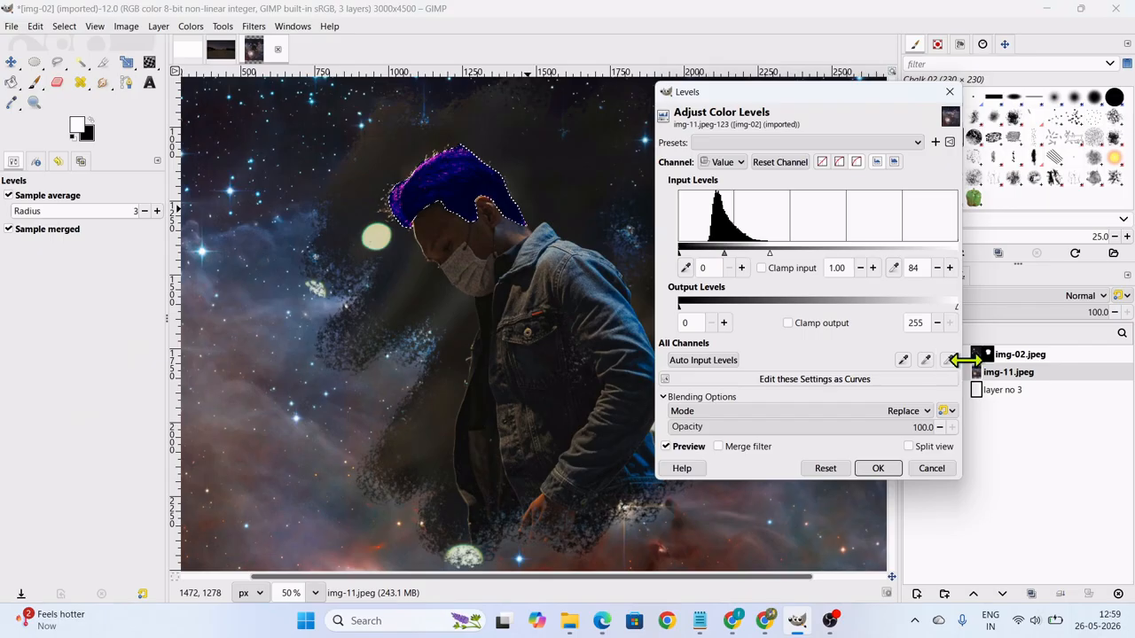
click(975, 357)
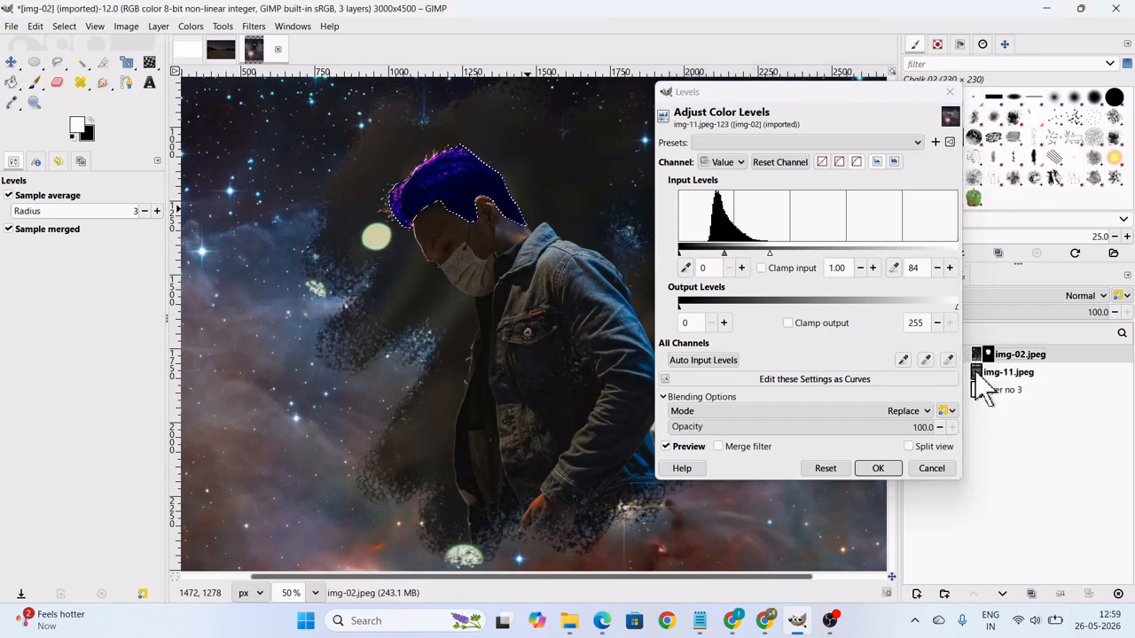
click(930, 470)
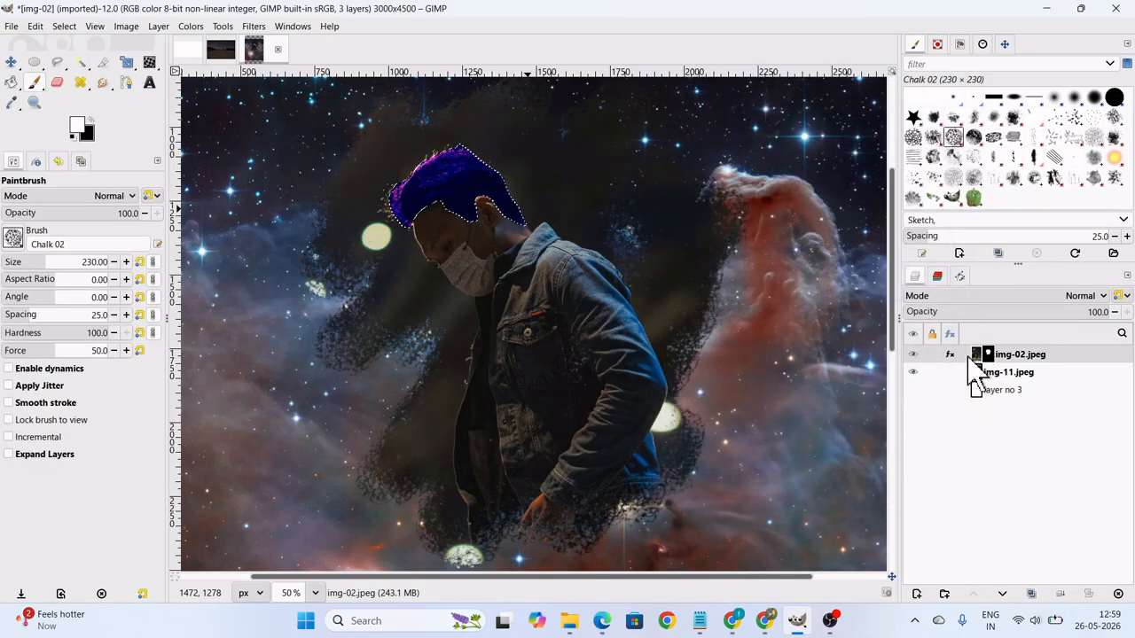
double_click(972, 357)
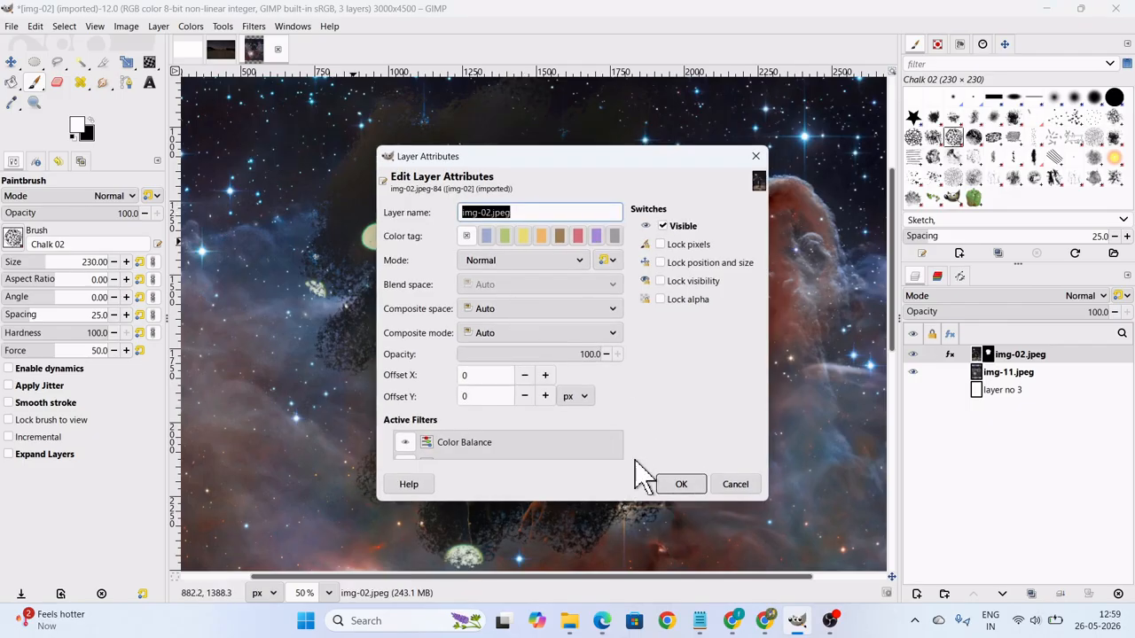
click(730, 487)
click(190, 26)
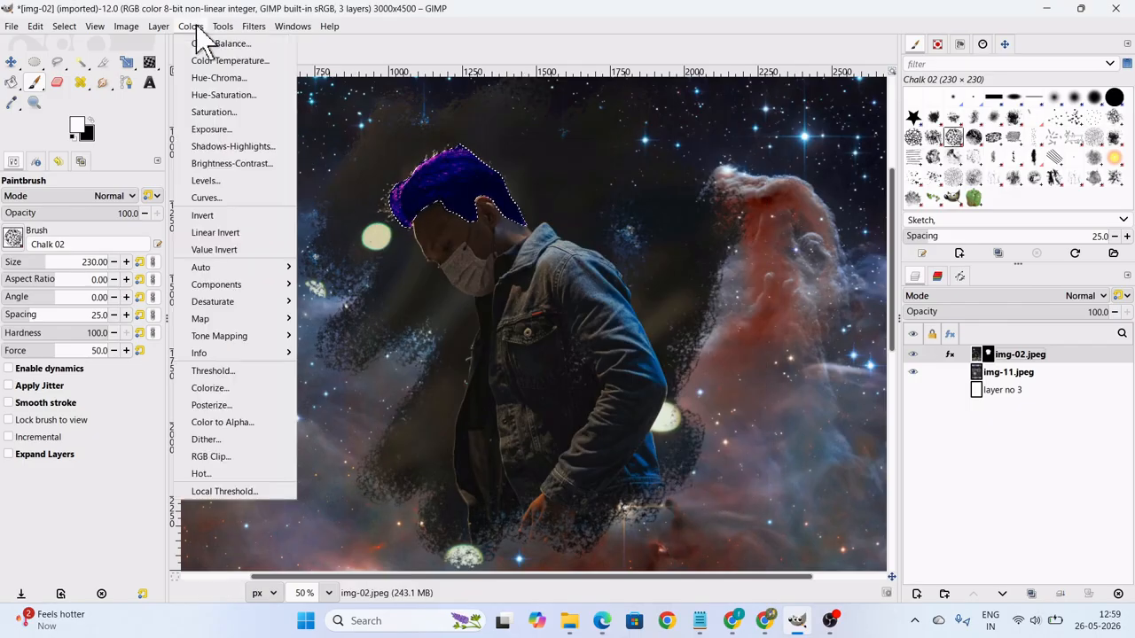
click(213, 180)
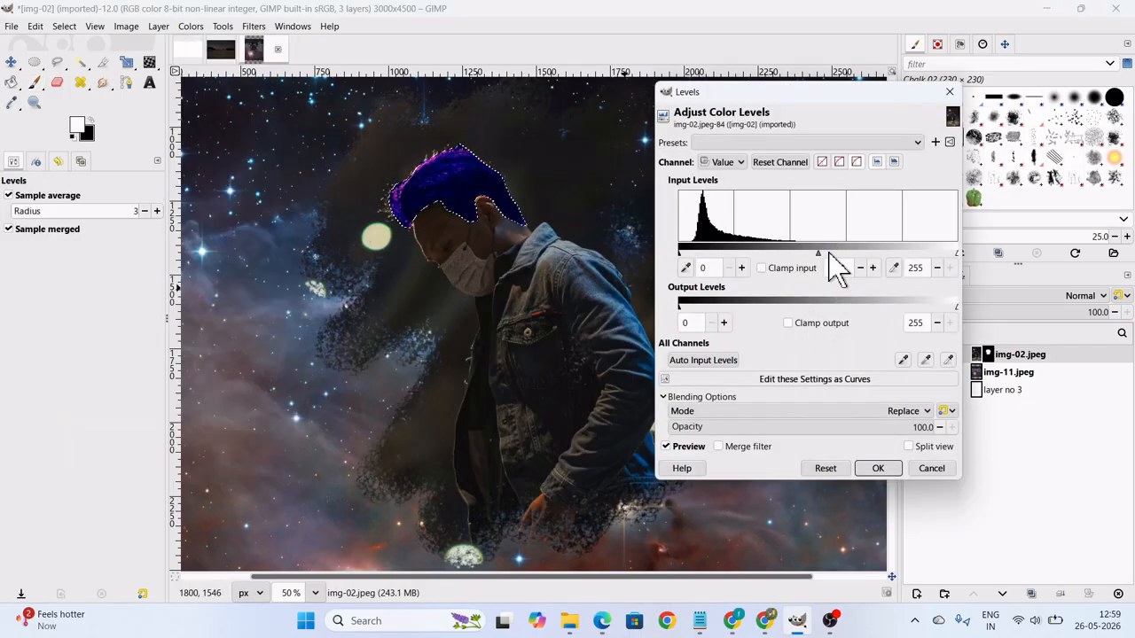
drag(818, 253, 755, 264)
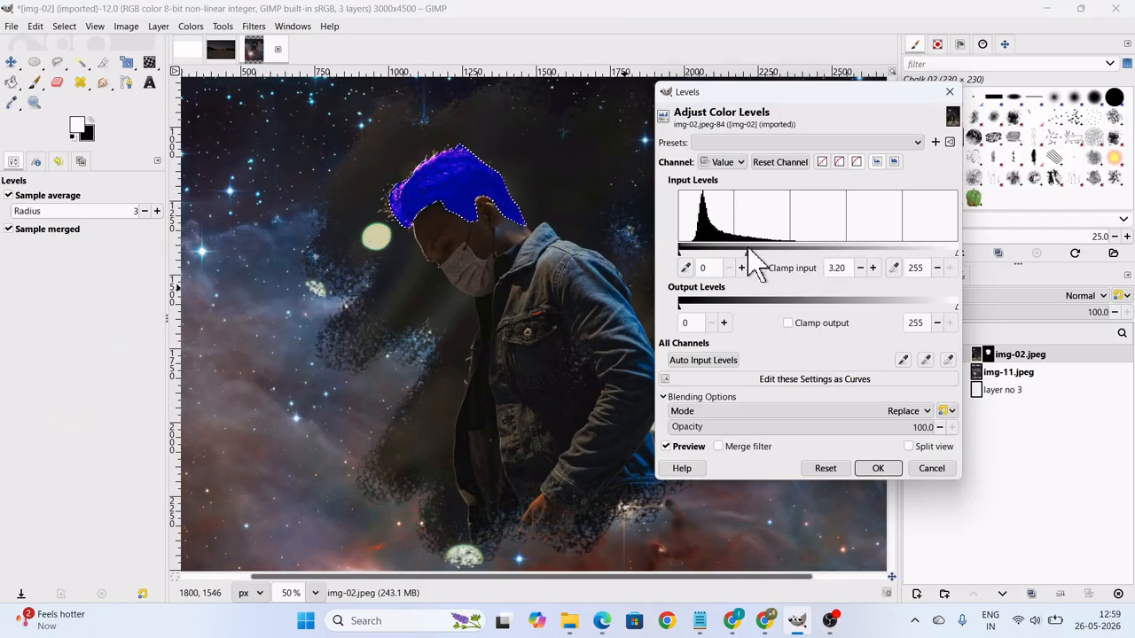
key(p)
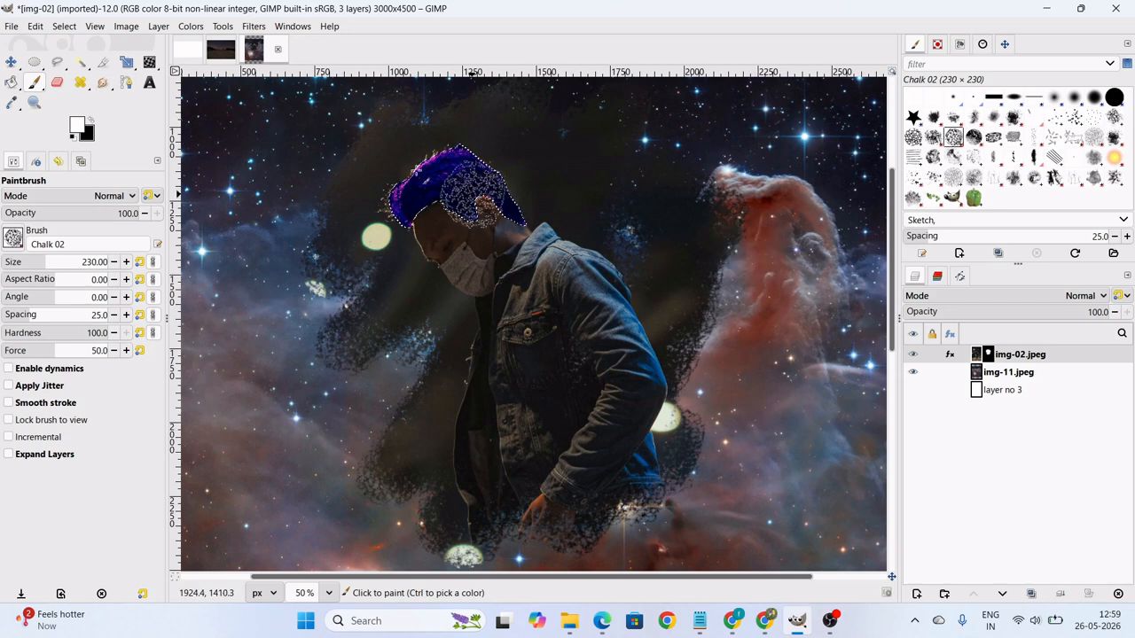
Clear the hair selection so that nothing in the image is selected.
click(60, 28)
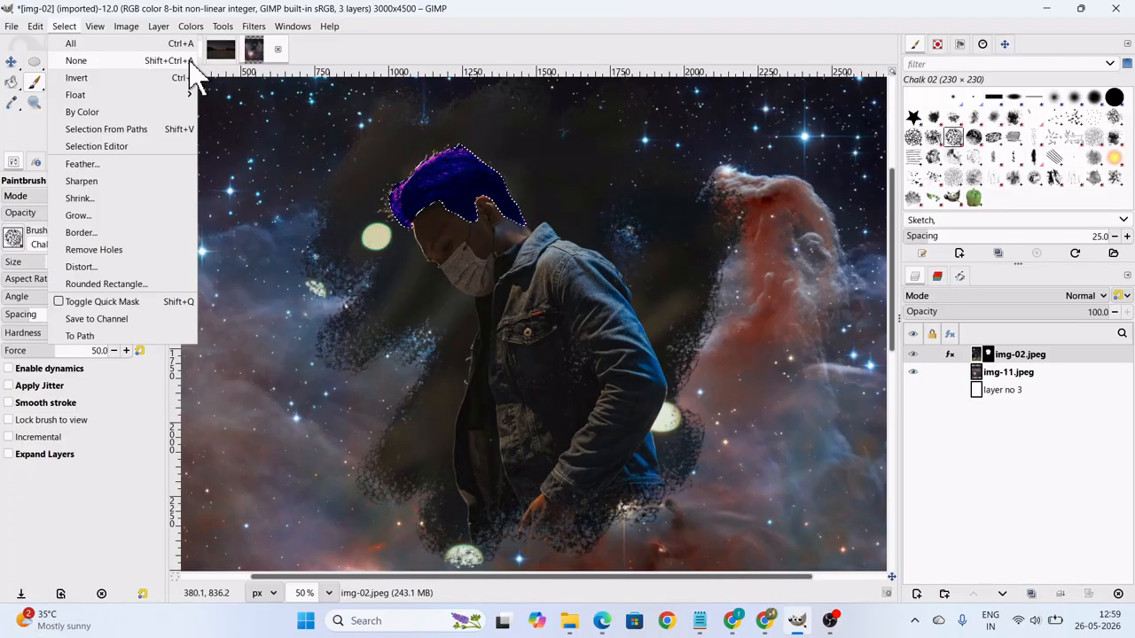
click(189, 62)
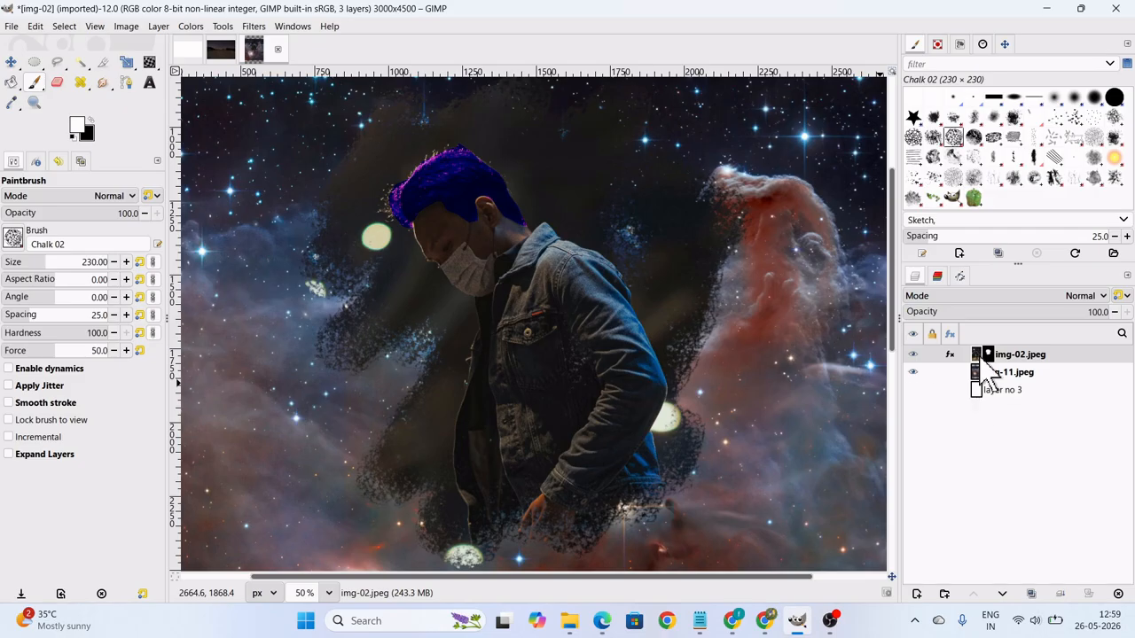
click(158, 26)
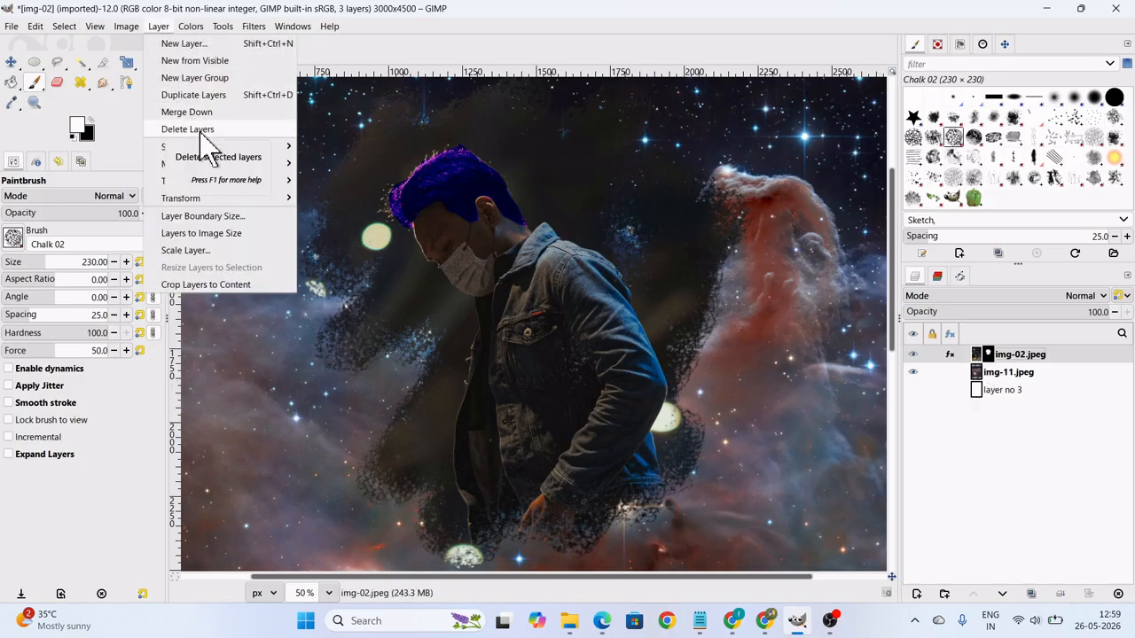
Brighten the img-02.jpeg layer with Levels, setting the Value input levels to low 7, gamma 0.76 and high 109.
click(191, 25)
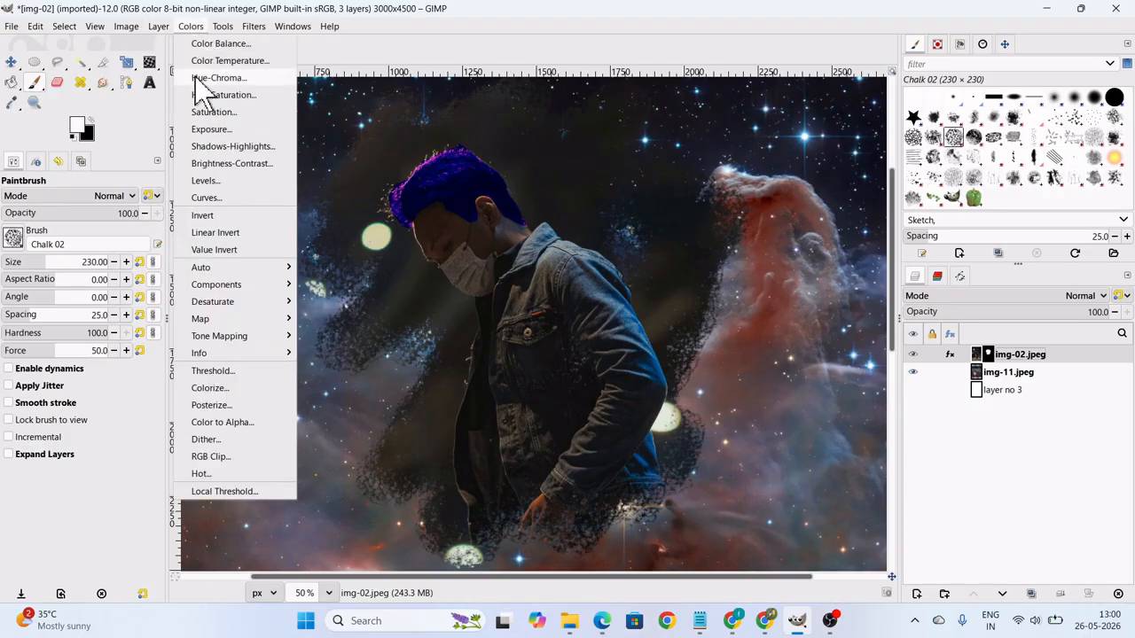
click(211, 180)
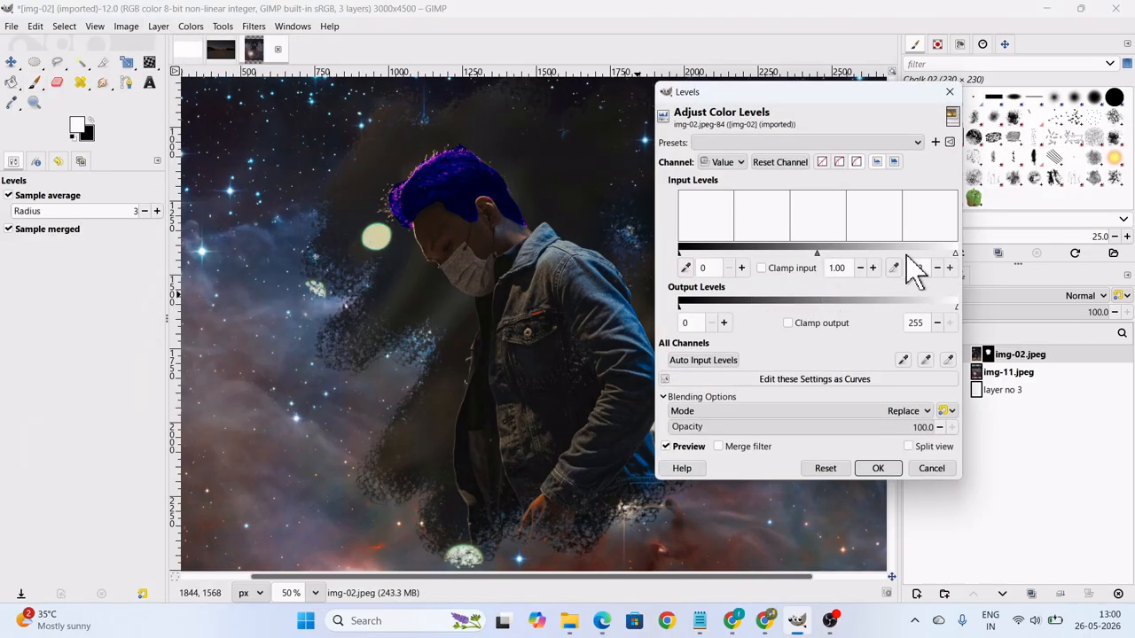
drag(906, 255, 747, 255)
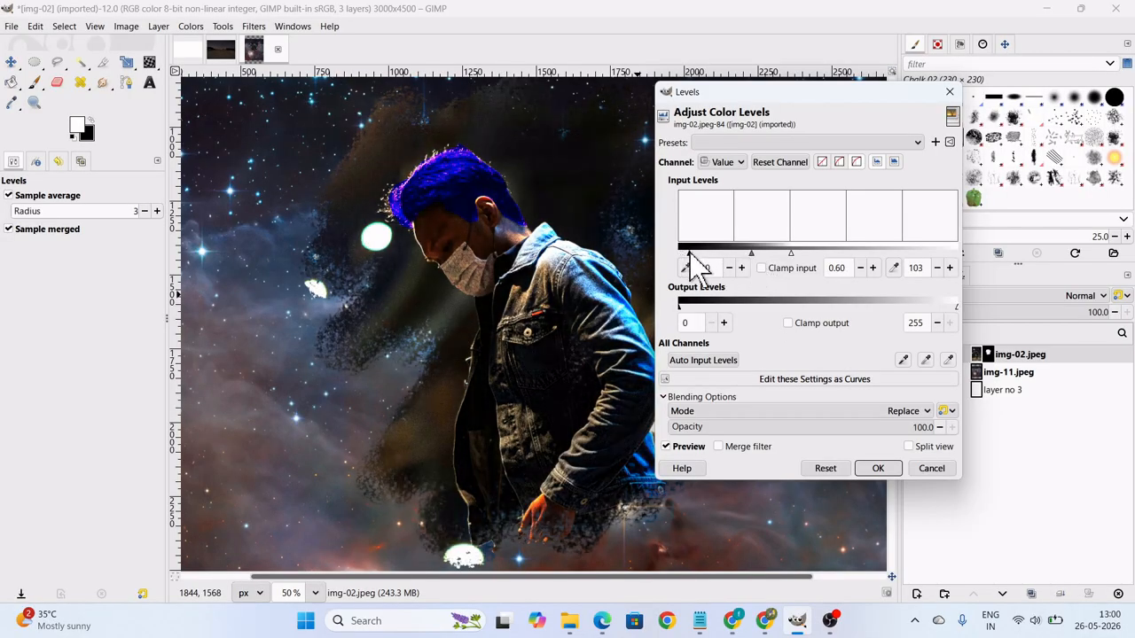
drag(690, 252, 686, 252)
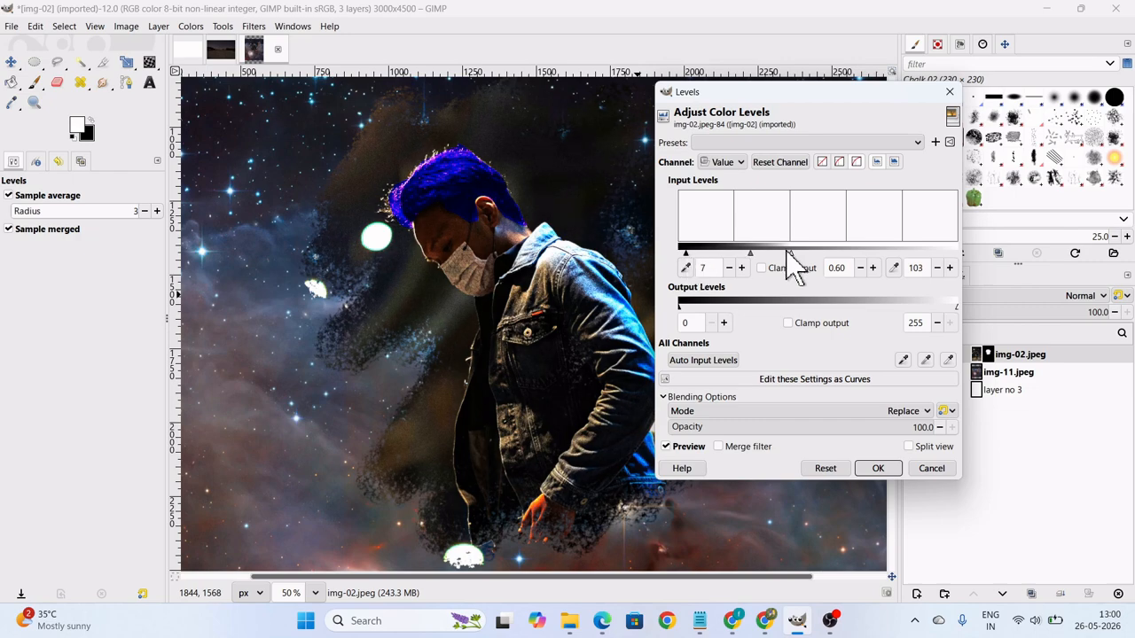
drag(790, 252, 747, 252)
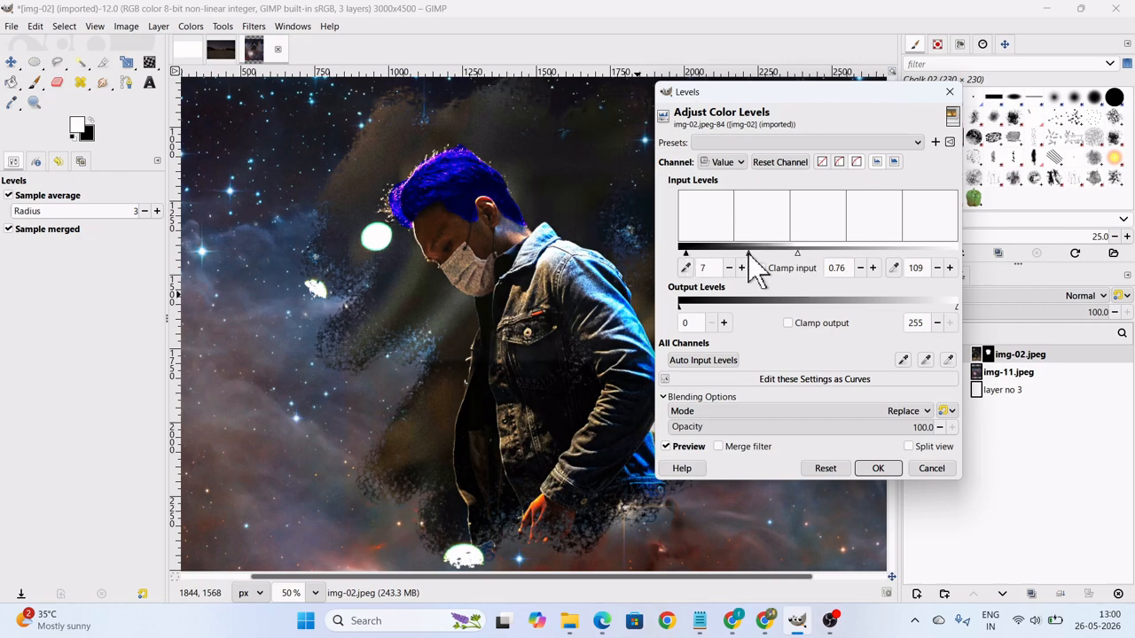
click(877, 468)
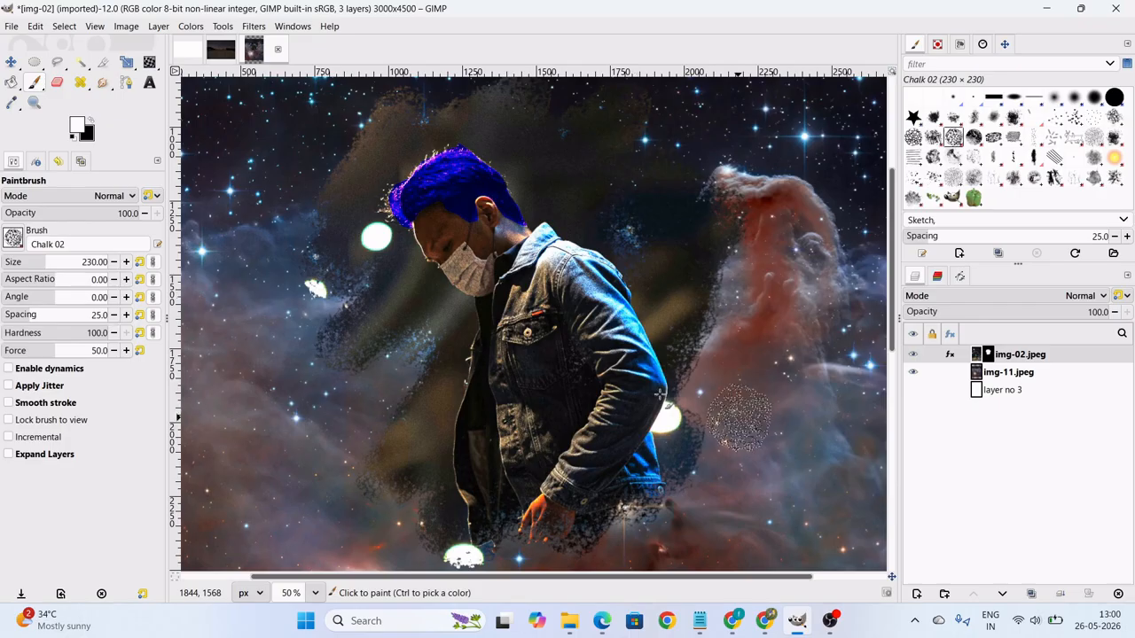
Activate the Crop tool for the galaxy composite image.
scroll(739, 417, down, 2)
scroll(607, 438, down, 1)
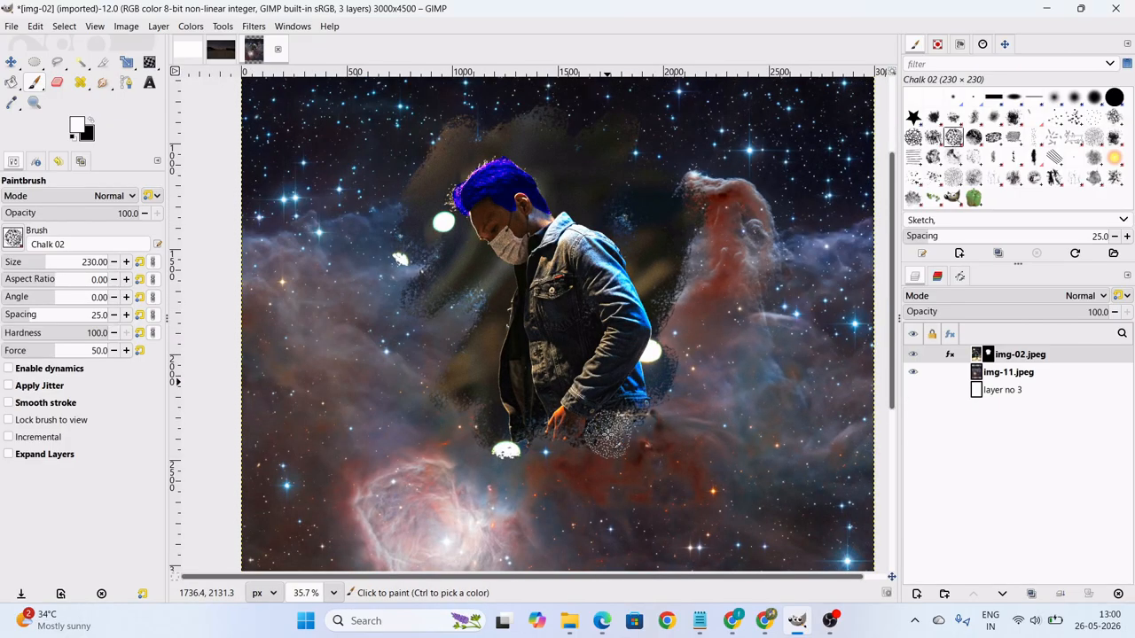
scroll(667, 403, down, 2)
scroll(667, 403, down, 1)
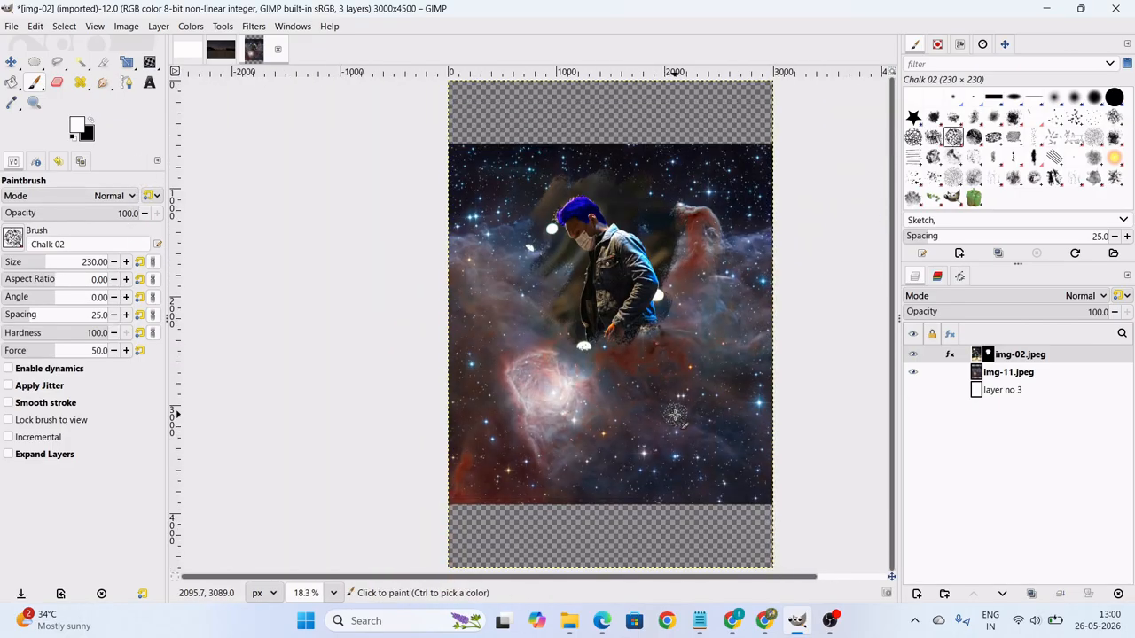
click(103, 64)
drag(456, 190, 618, 286)
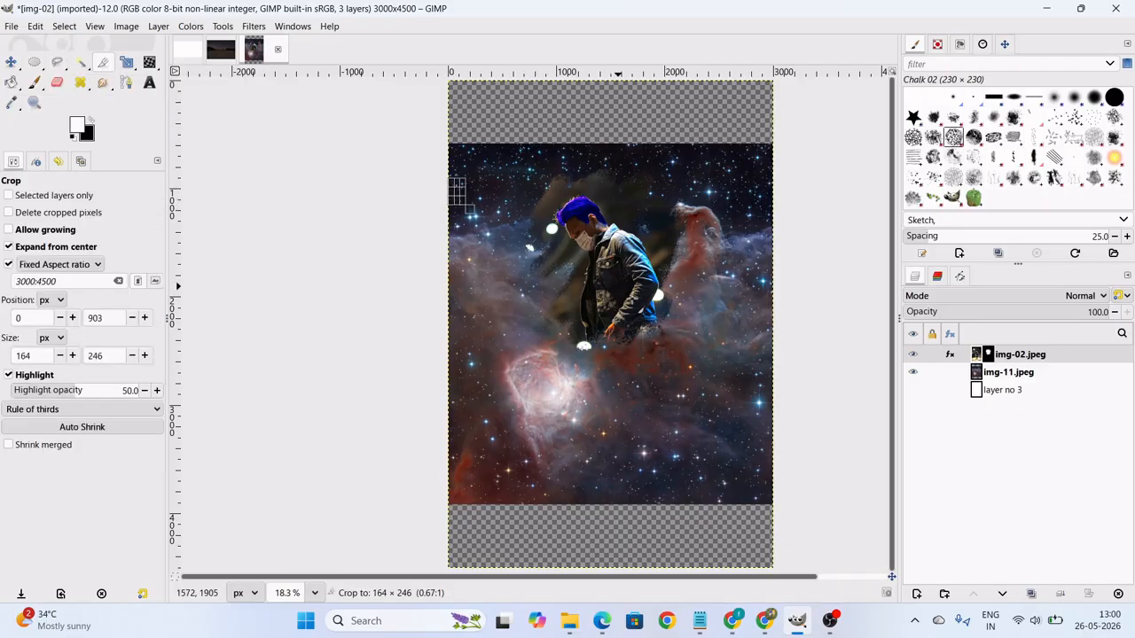
drag(497, 250, 651, 318)
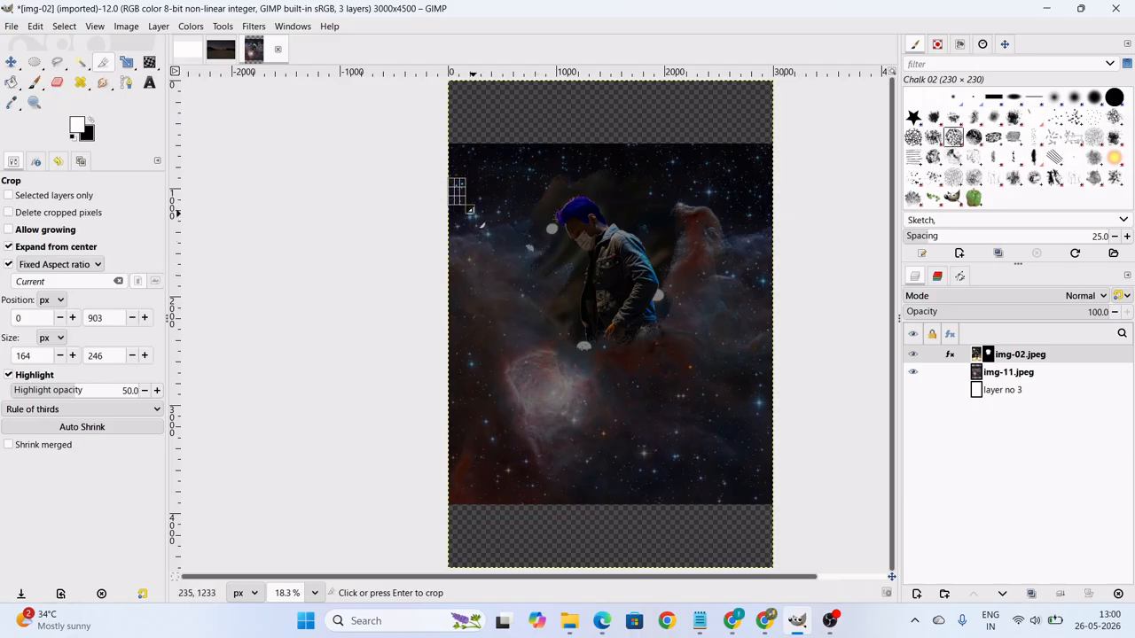
key(Escape)
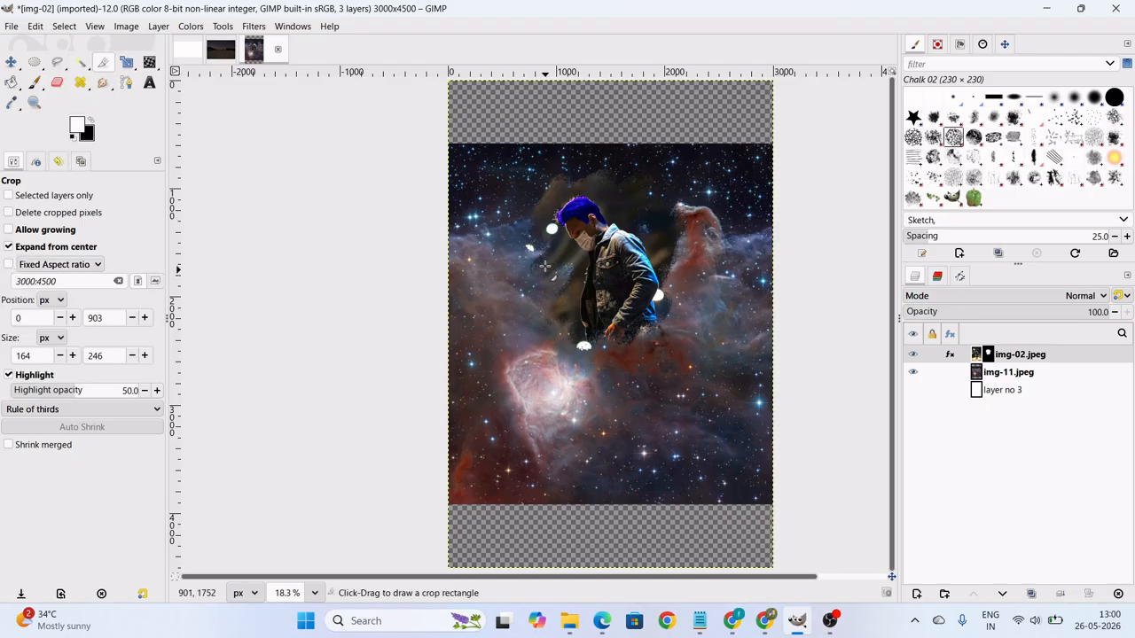
drag(478, 187, 489, 270)
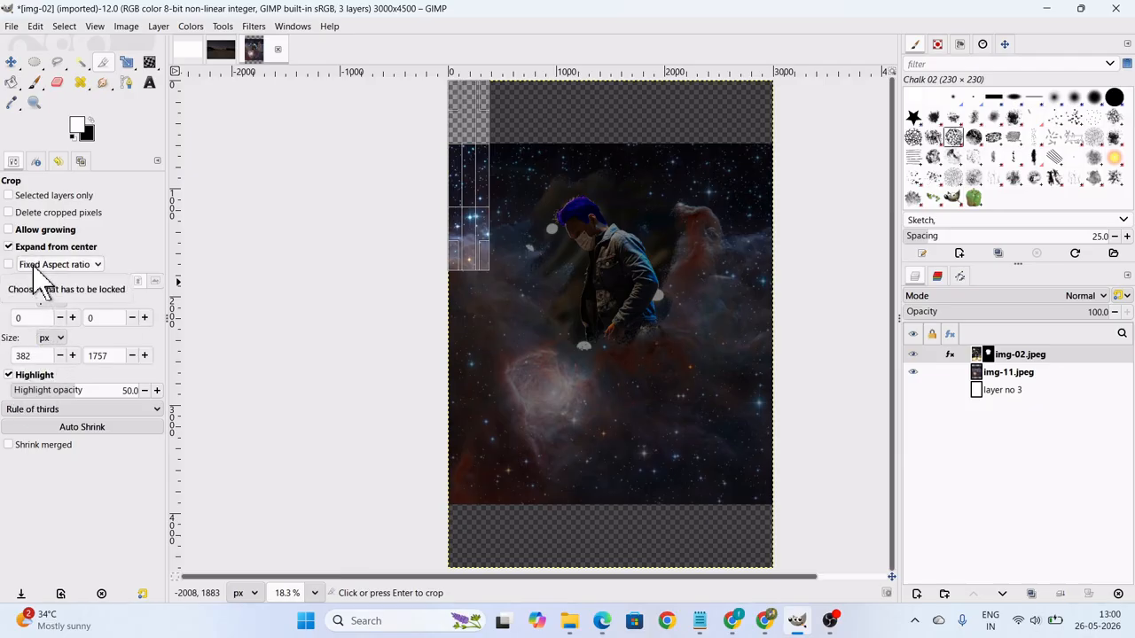
key(Escape)
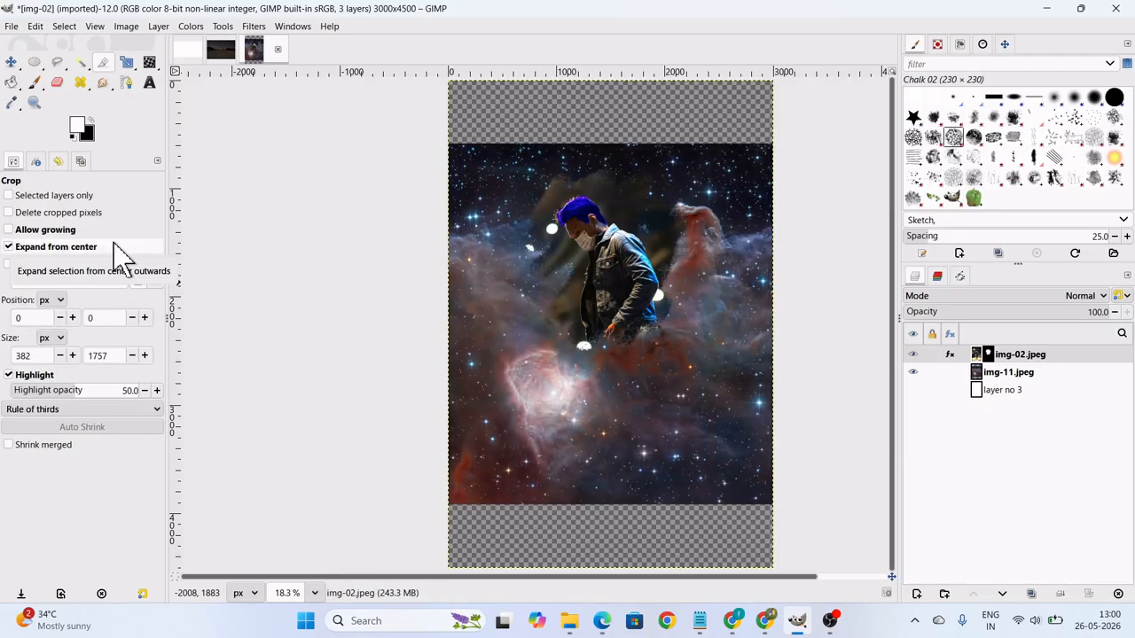
Turn off Expand from center and Highlight, and outline a crop area of about 2608 × 2036 px around the man.
click(9, 247)
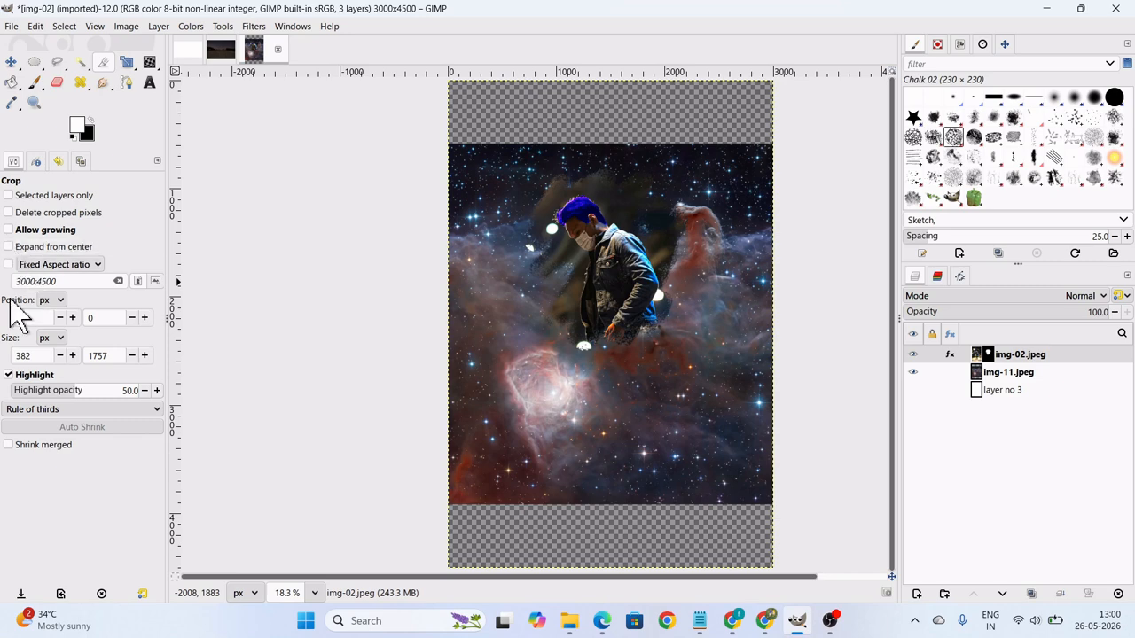
click(9, 375)
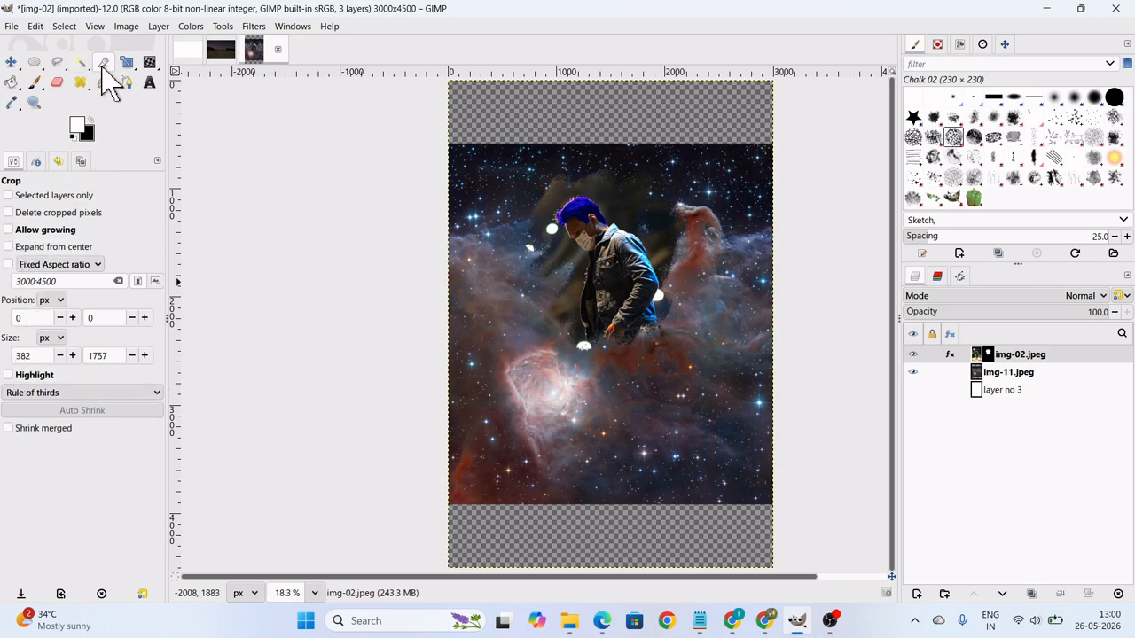
drag(547, 299, 753, 438)
drag(560, 313, 485, 204)
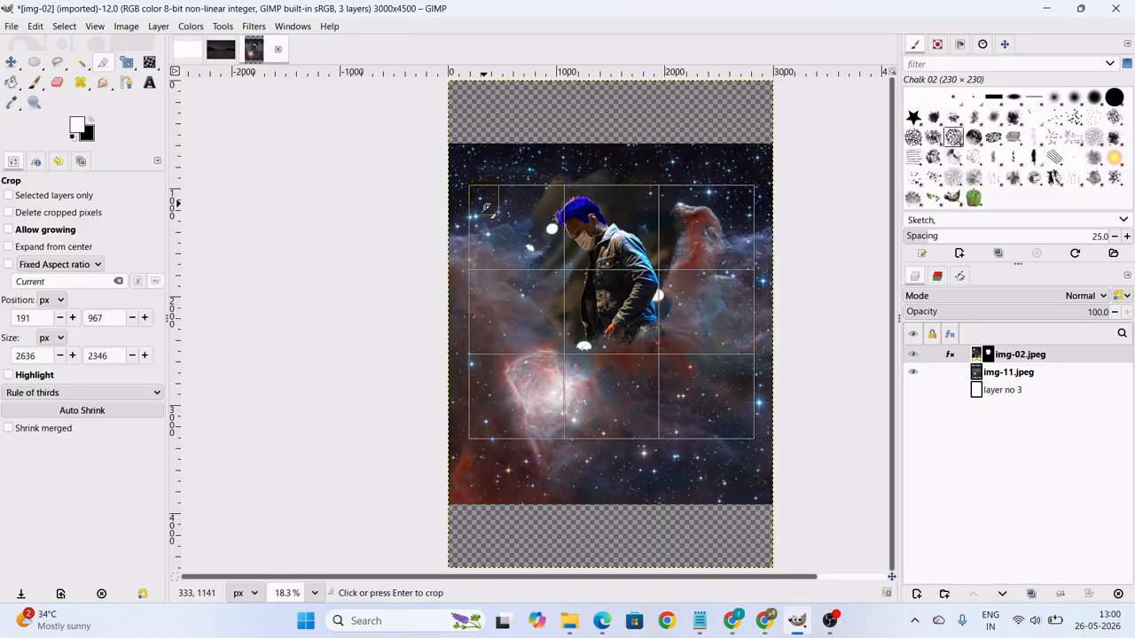
drag(735, 418, 736, 374)
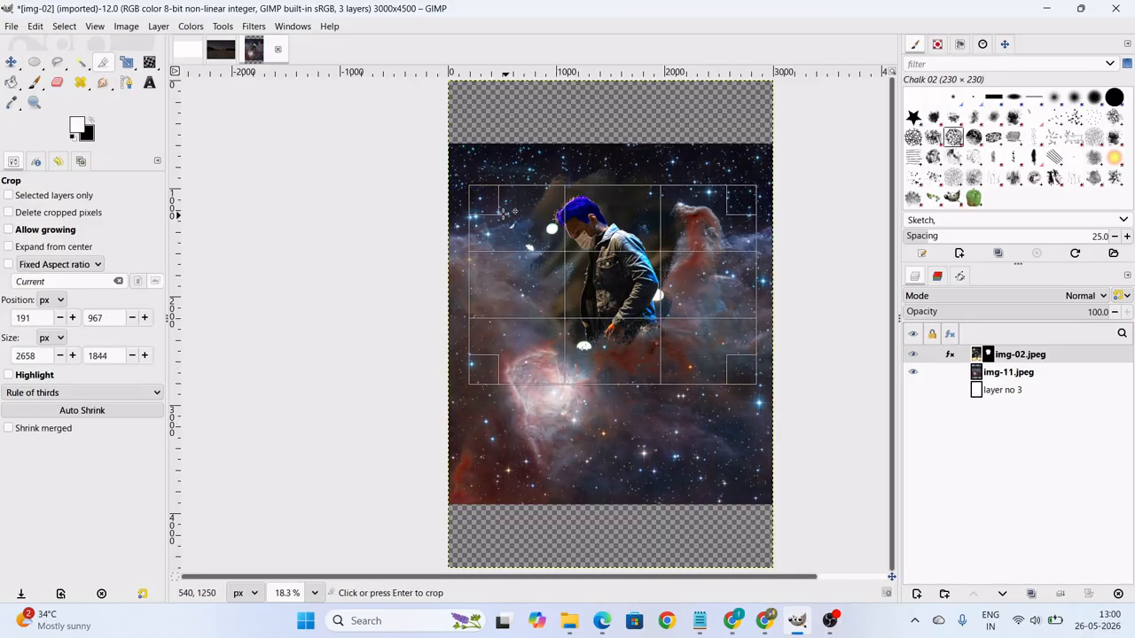
drag(466, 203, 747, 393)
drag(486, 202, 479, 196)
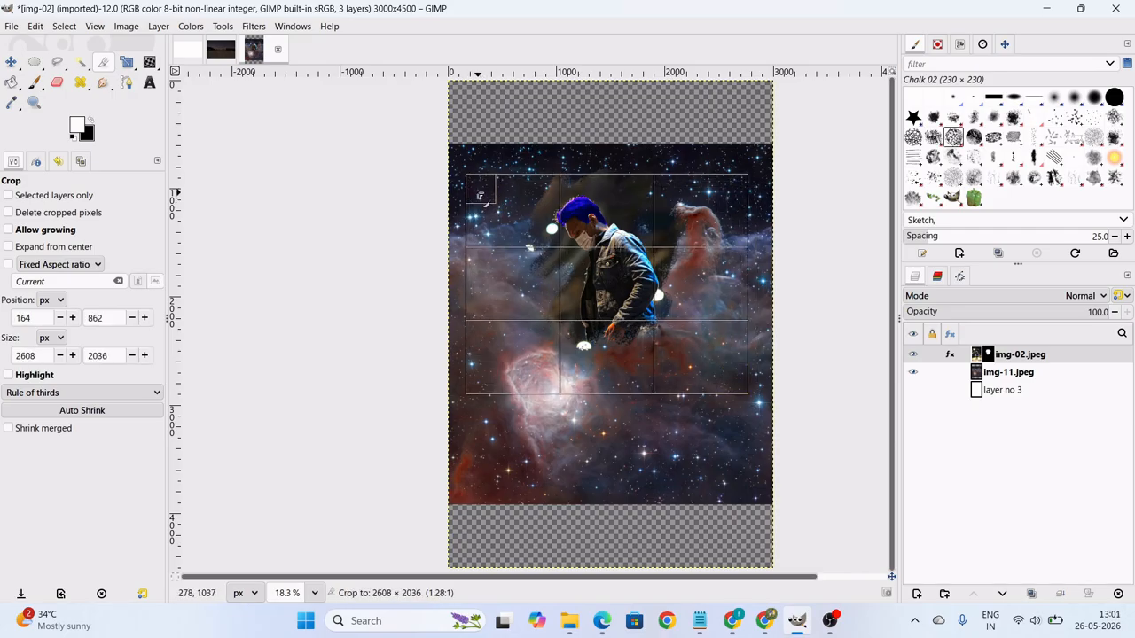
Reposition the crop area at about 140, 821 px and crop the image to it.
ctrl+scroll(609, 272, up, 3)
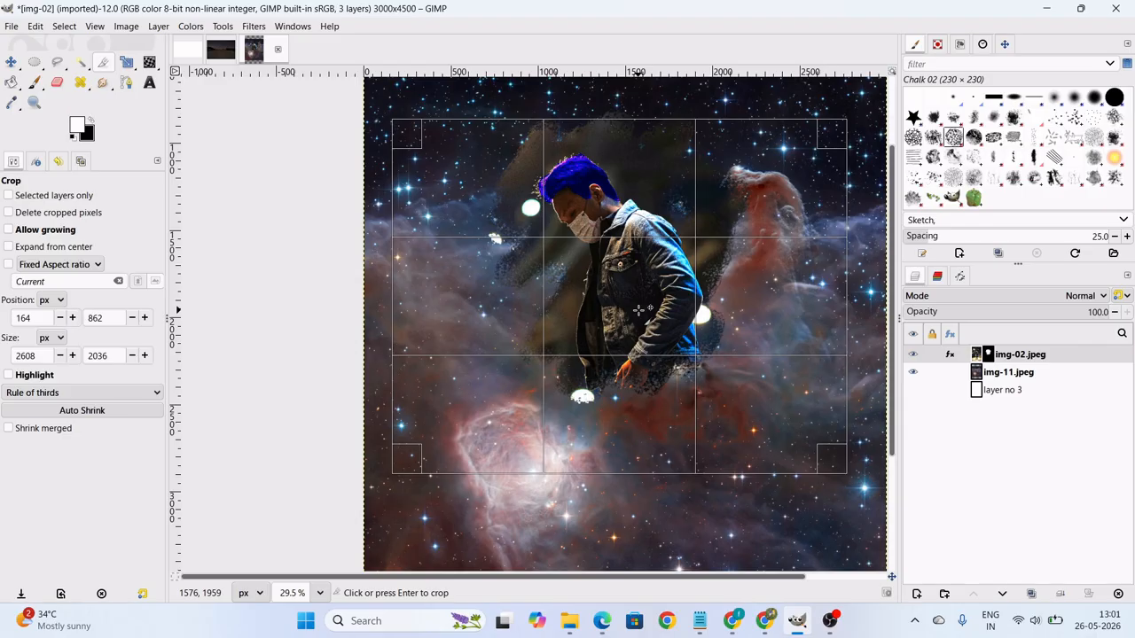
mouse_move(638, 309)
mouse_down()
mouse_move(627, 276)
mouse_move(628, 301)
mouse_up()
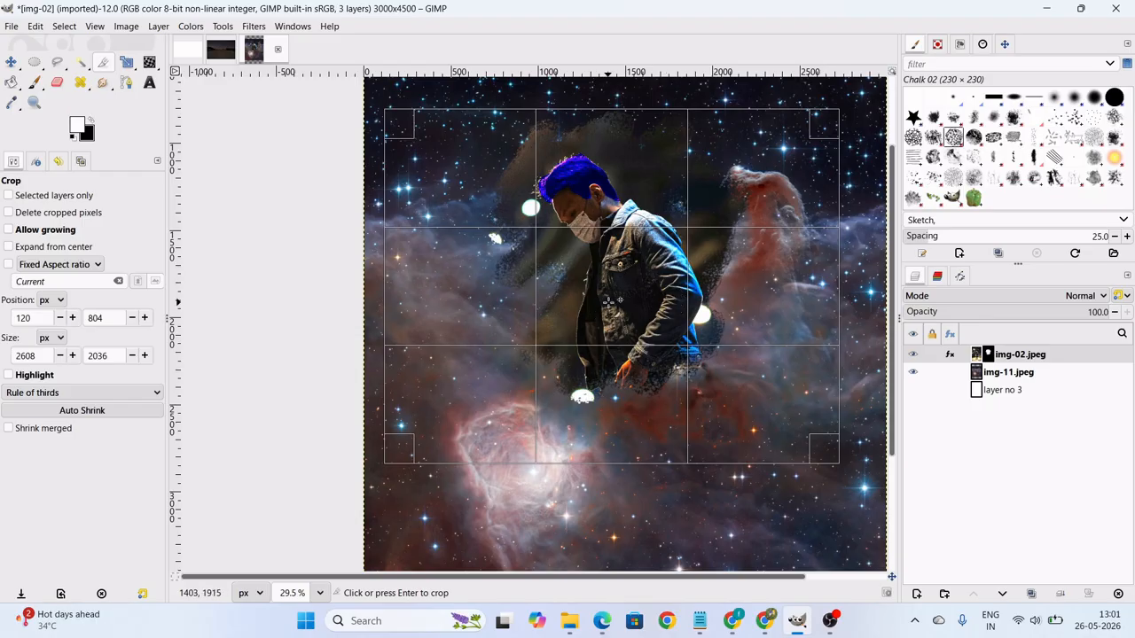
drag(608, 302, 613, 303)
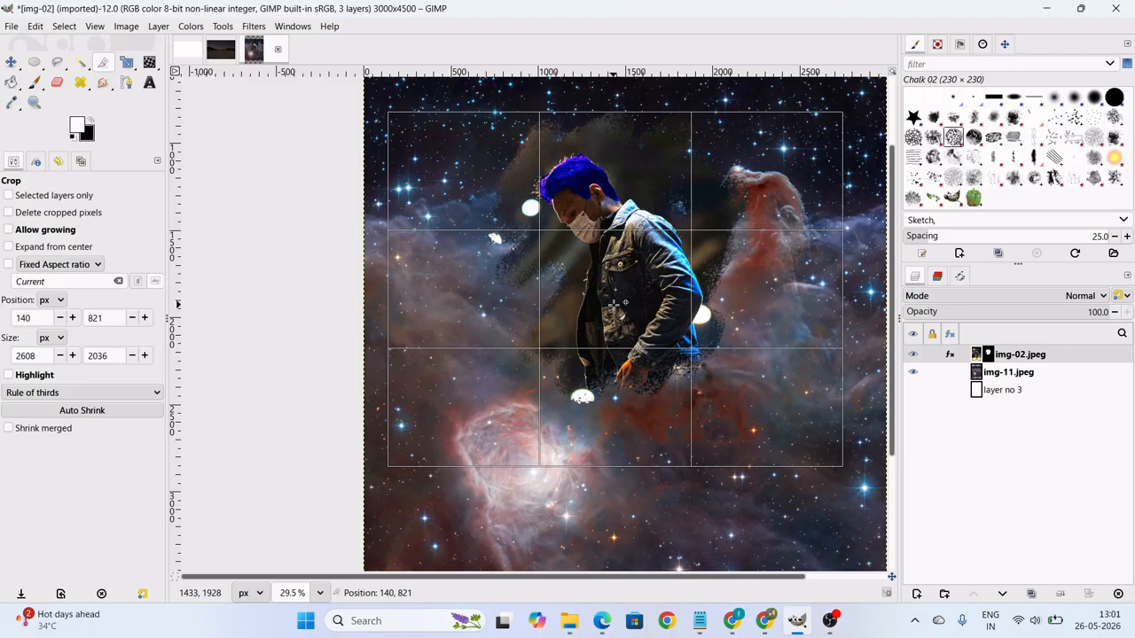
drag(614, 302, 614, 302)
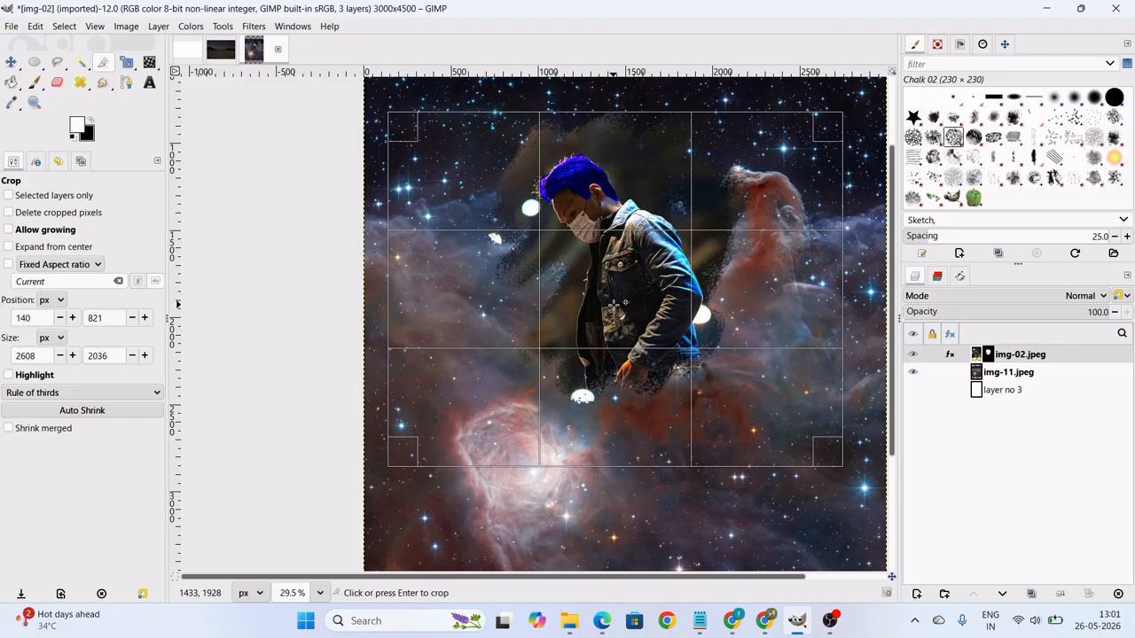
click(613, 303)
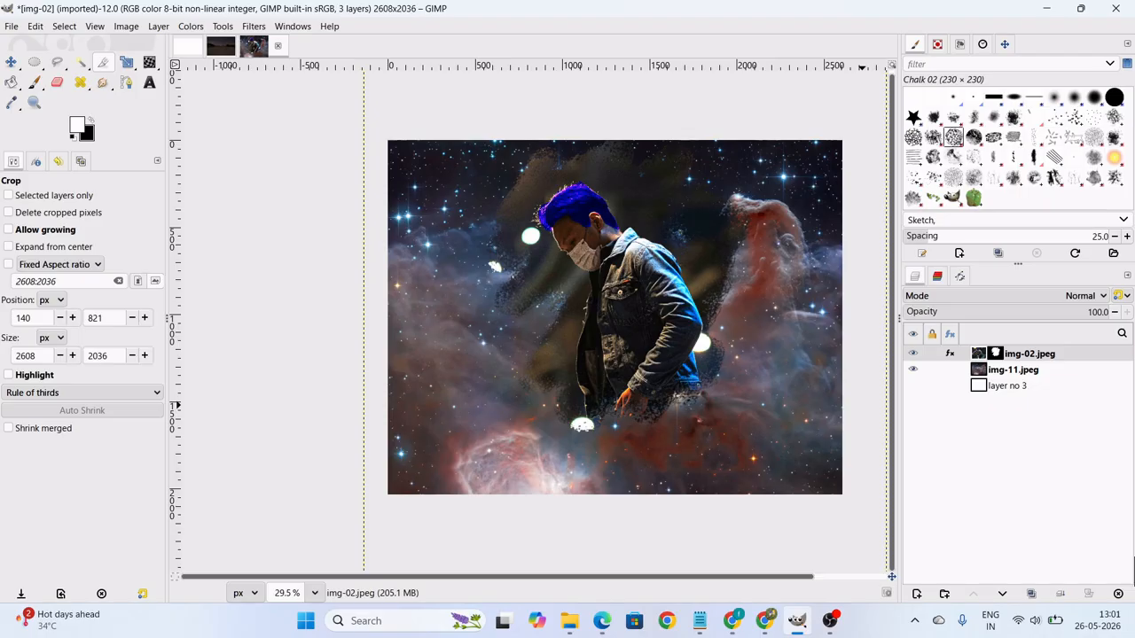
click(12, 27)
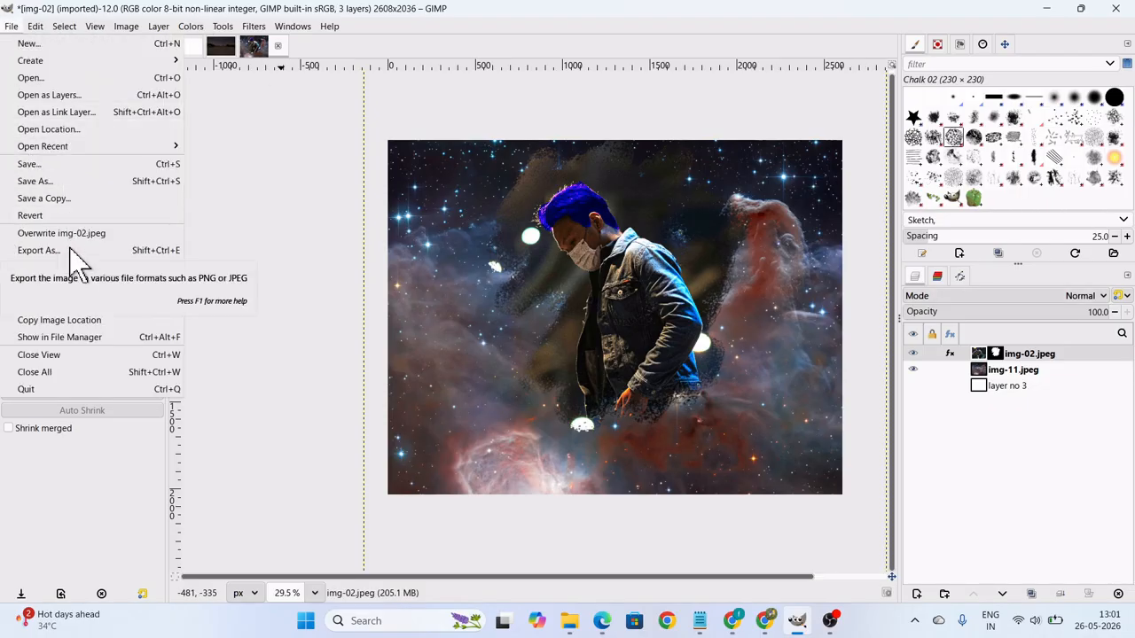
click(36, 181)
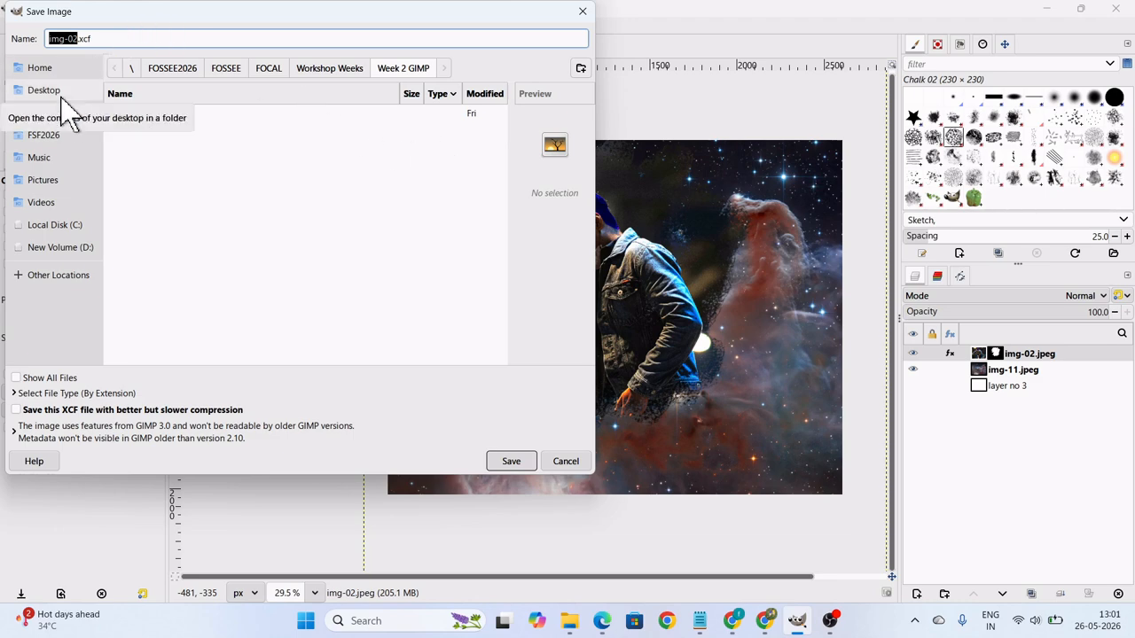
click(566, 461)
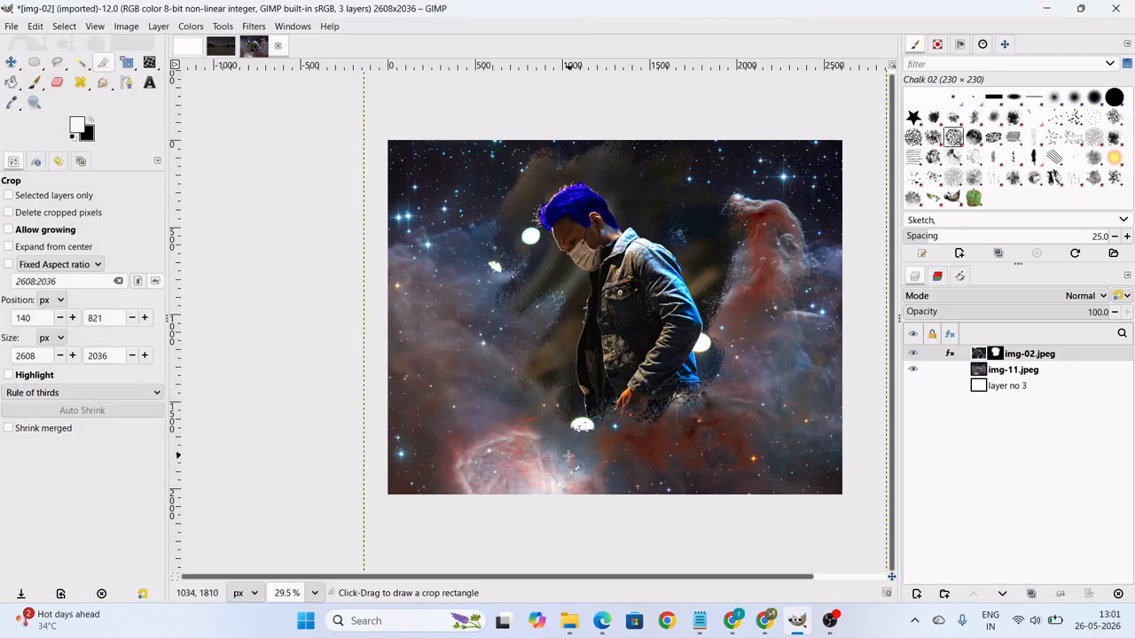
Start exporting the cropped composite as a JPEG to the Desktop under an edited file name.
click(13, 26)
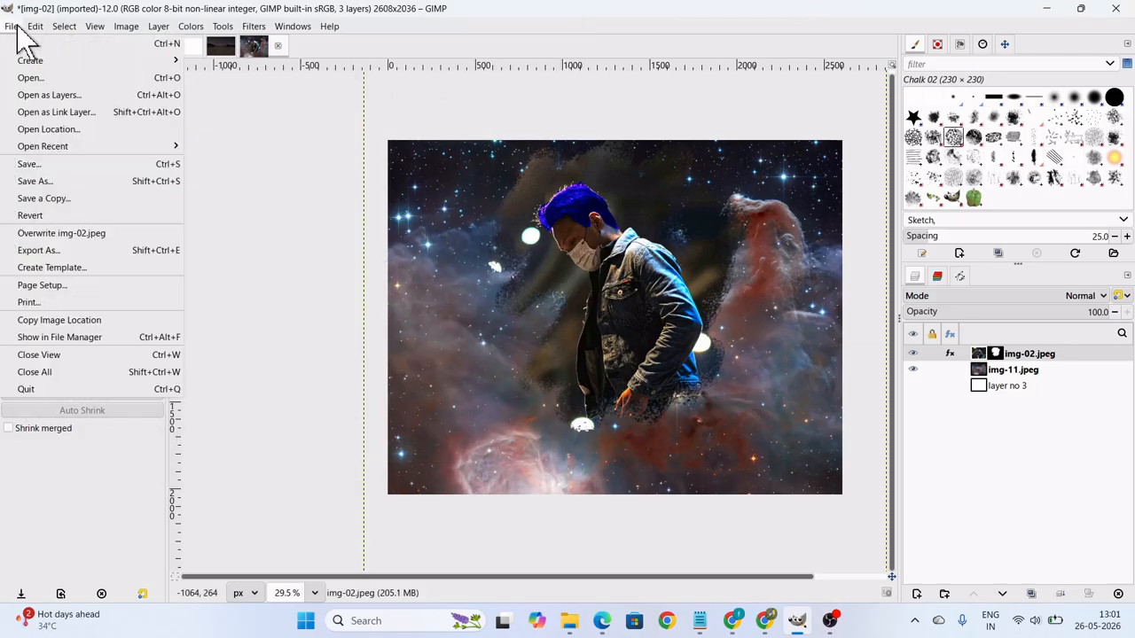
click(53, 251)
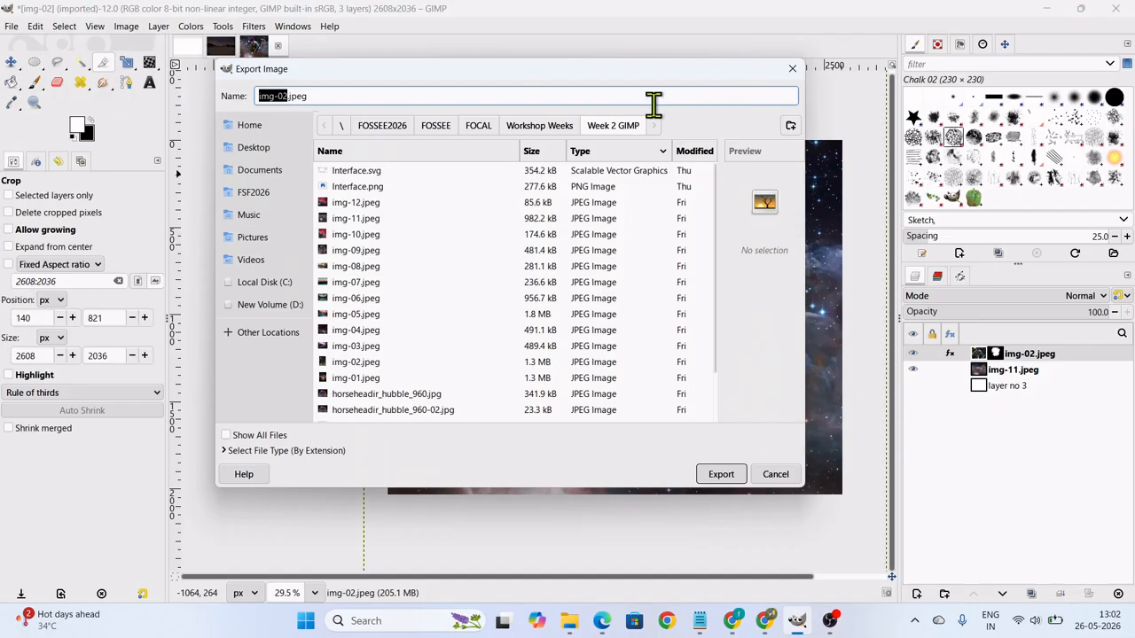
click(275, 147)
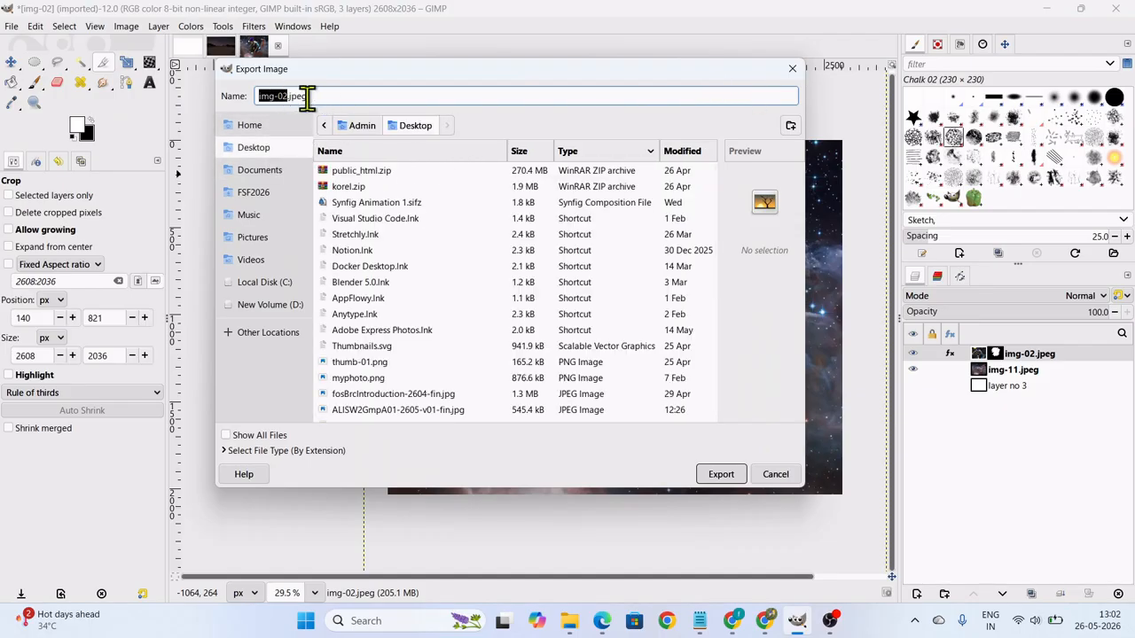
click(282, 96)
text(0)
click(722, 478)
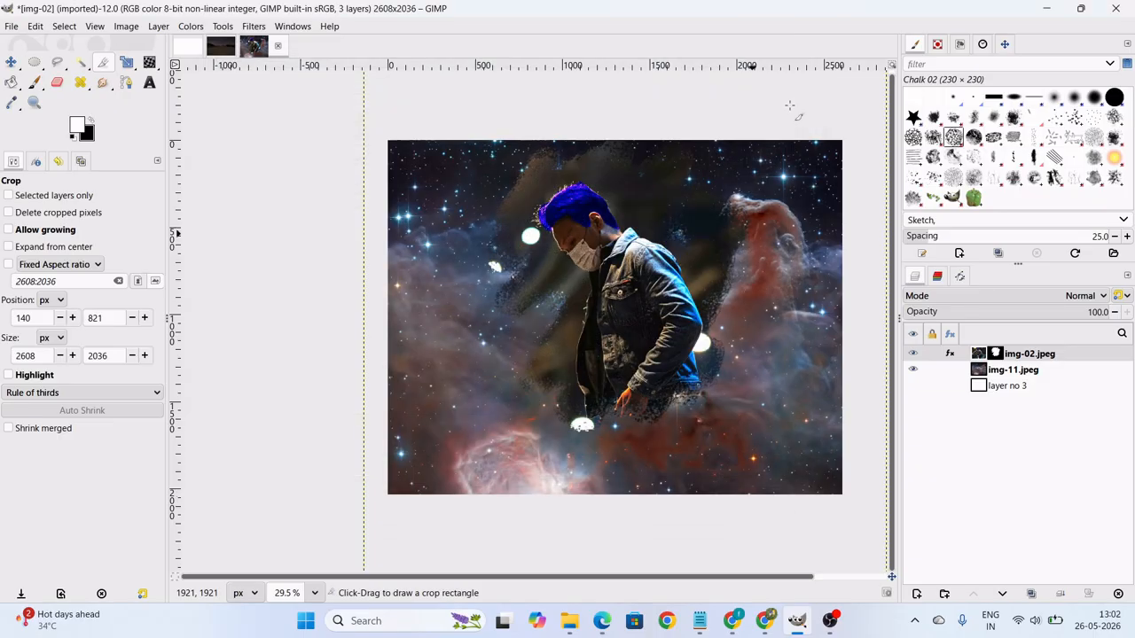
click(1047, 12)
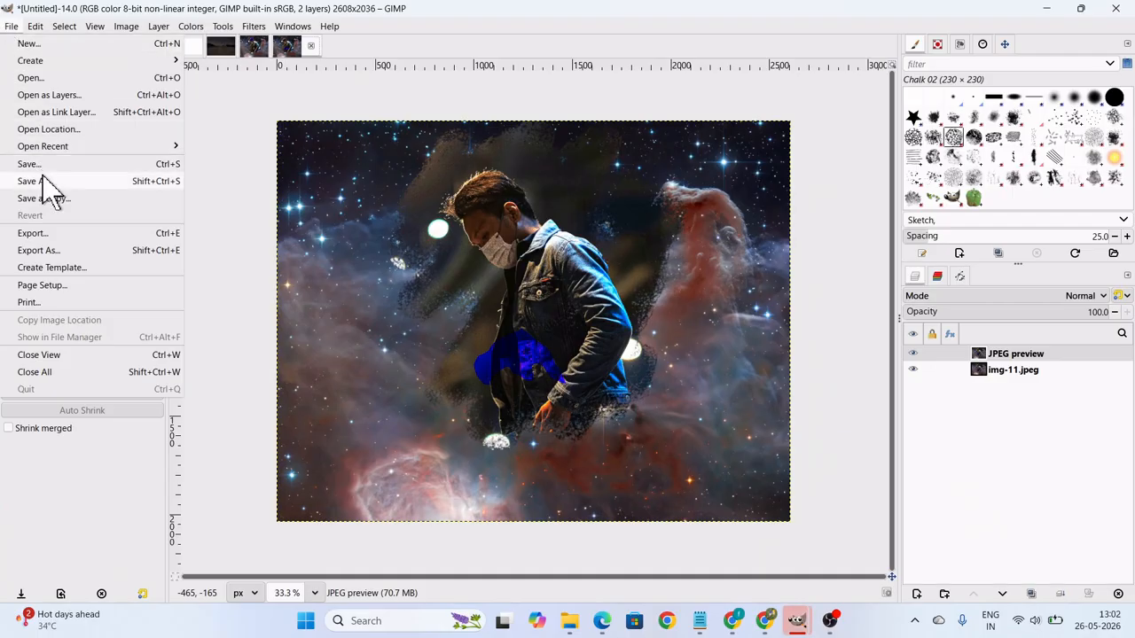
Start exporting the untitled JPEG preview image to the Desktop as img002.jpg.
click(48, 250)
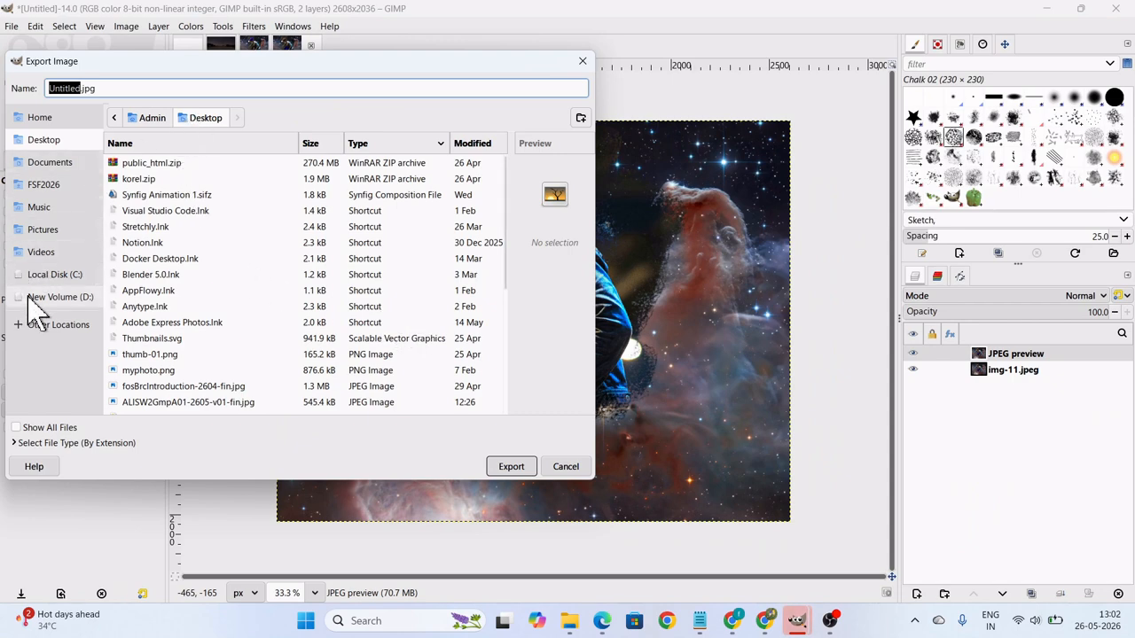
click(88, 89)
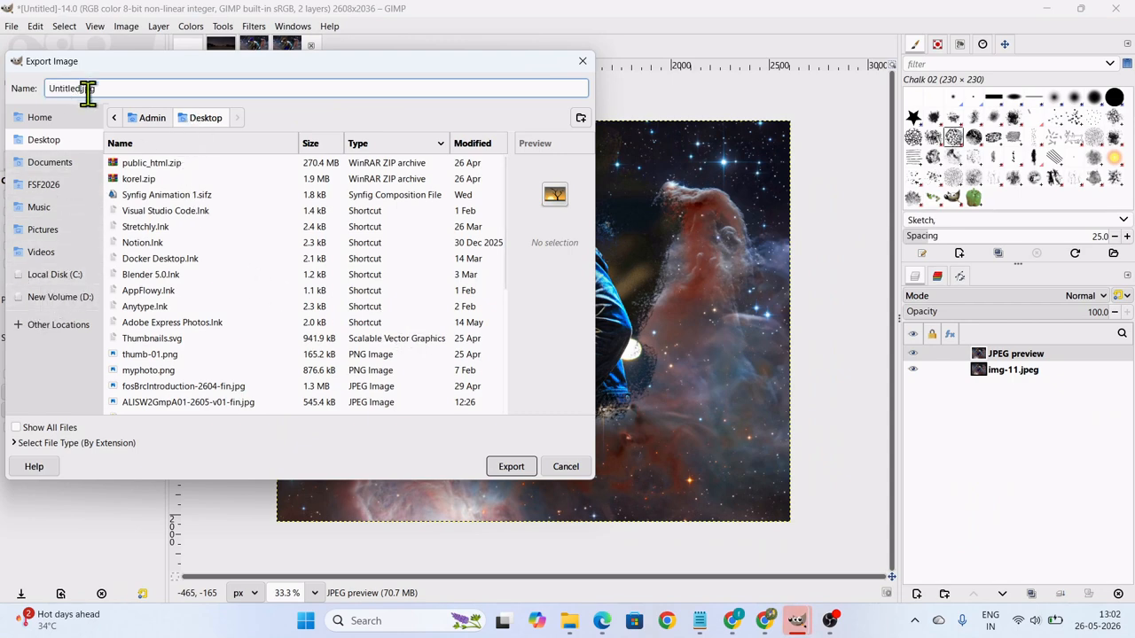
drag(82, 89, 7, 84)
text(img002)
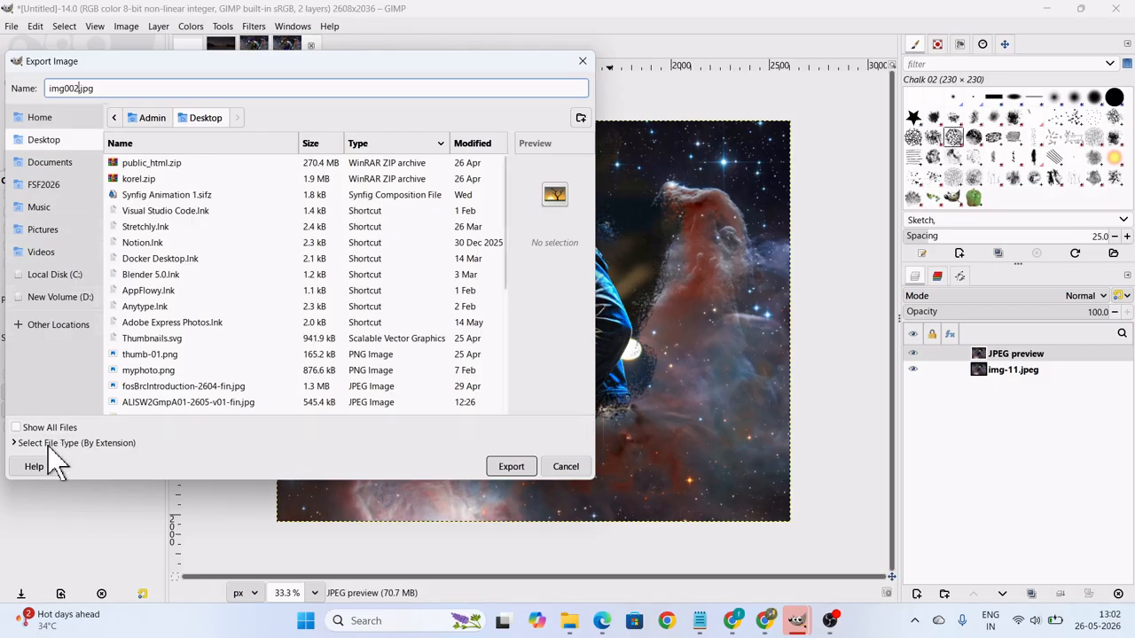
click(514, 469)
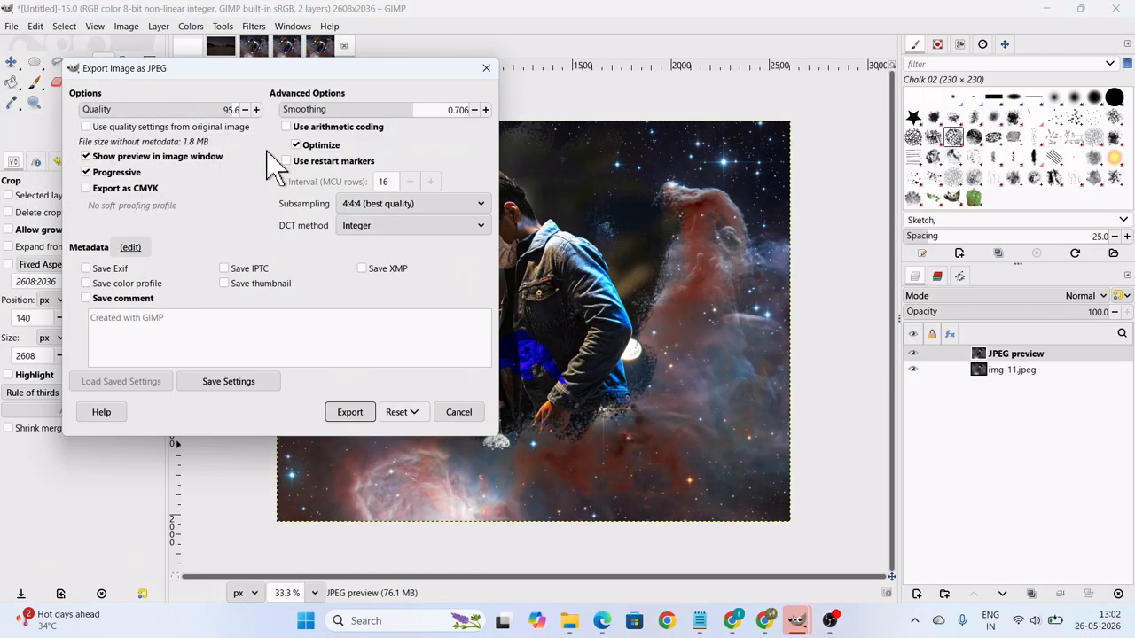
Export img002.jpg with the JPEG quality set to 70 and minimise the window to reveal the desktop.
click(222, 112)
click(204, 105)
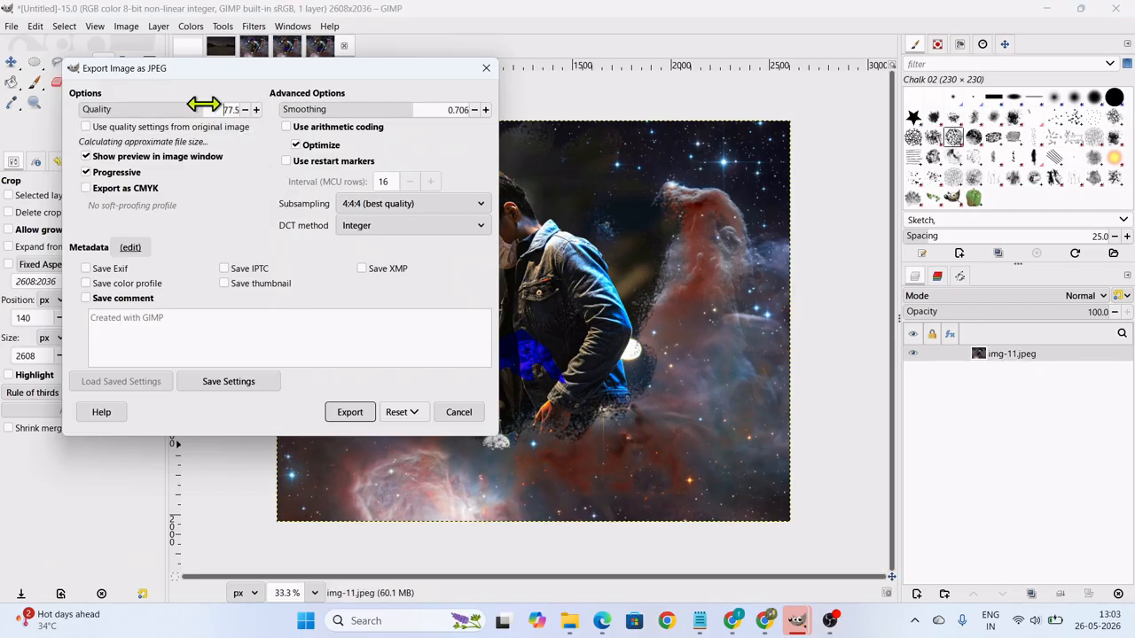
click(188, 105)
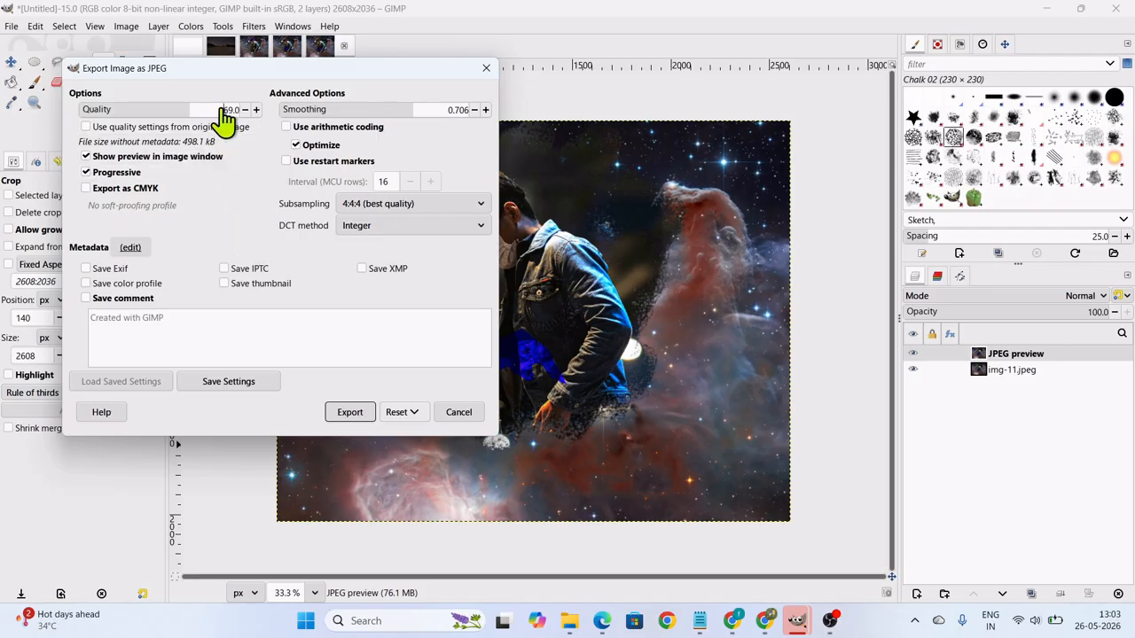
drag(224, 119, 266, 114)
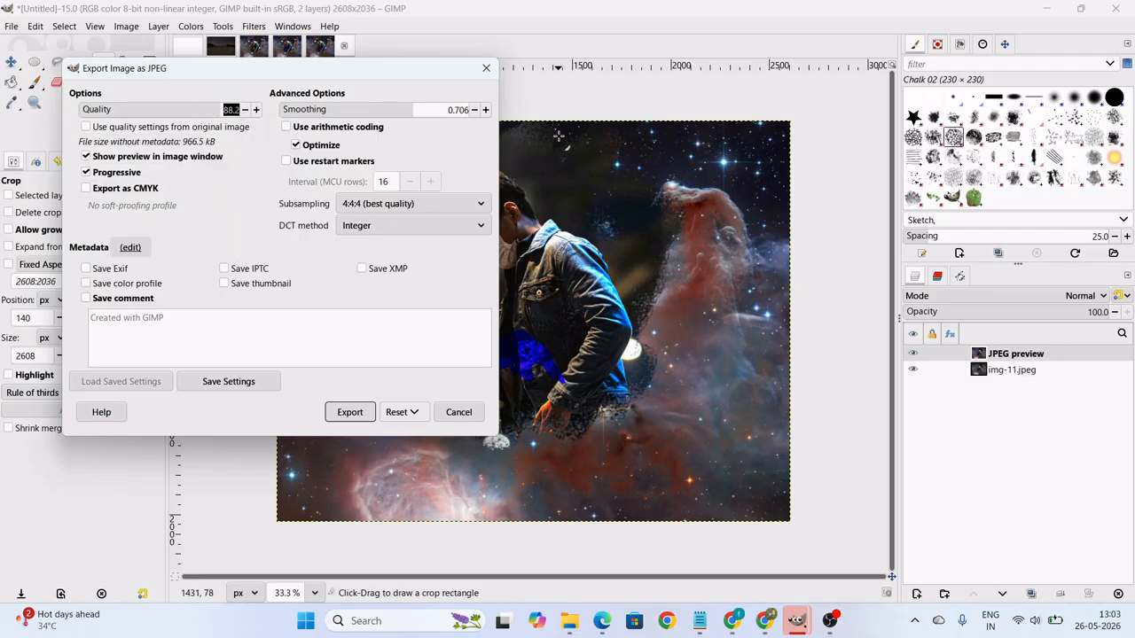
key(Return)
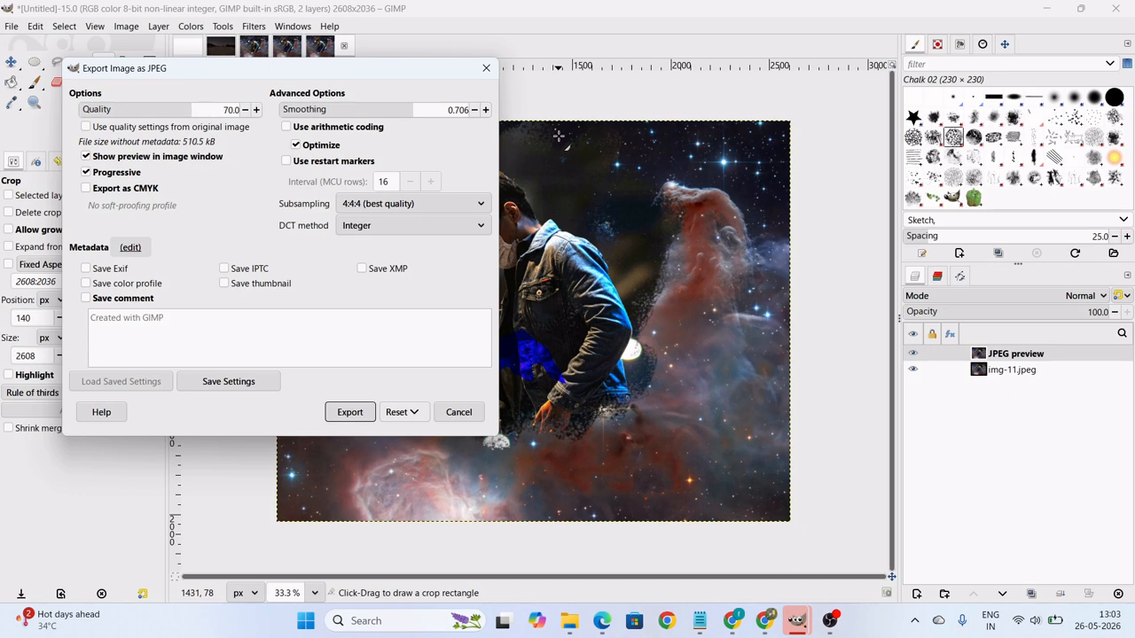
click(360, 411)
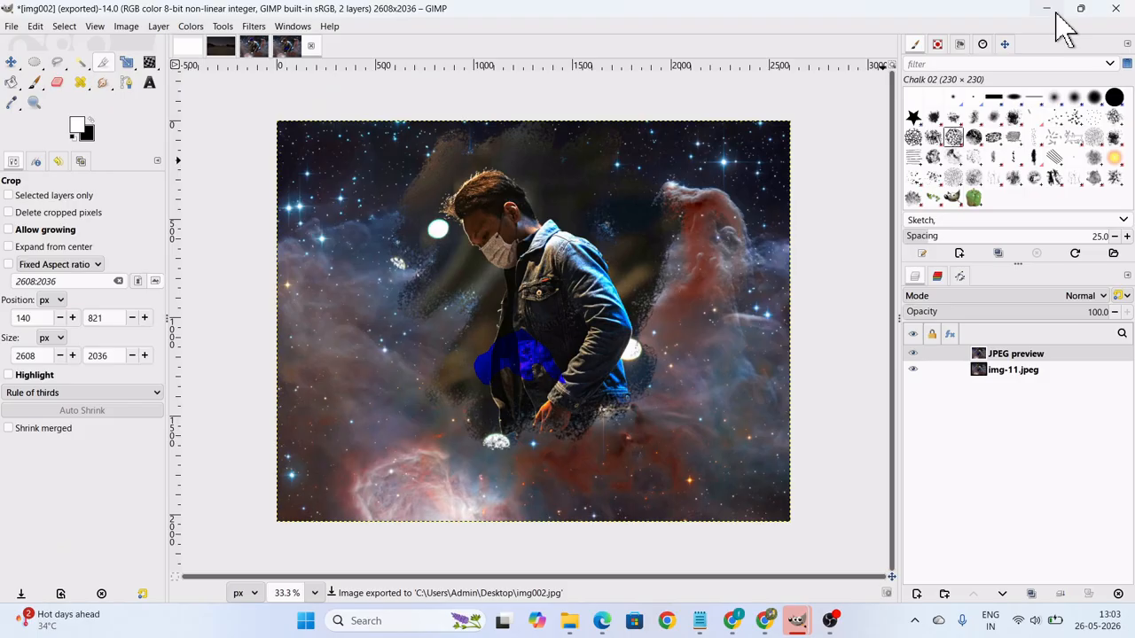
click(1048, 8)
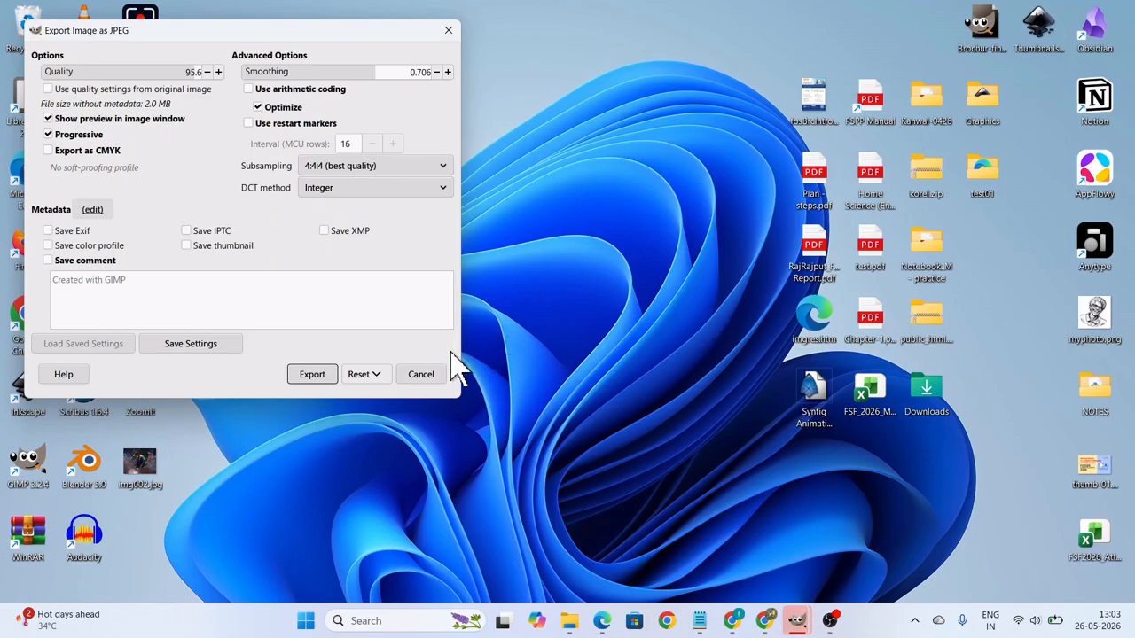
Cancel the pending JPEG export of the composite and minimise GIMP to reveal the desktop.
click(448, 32)
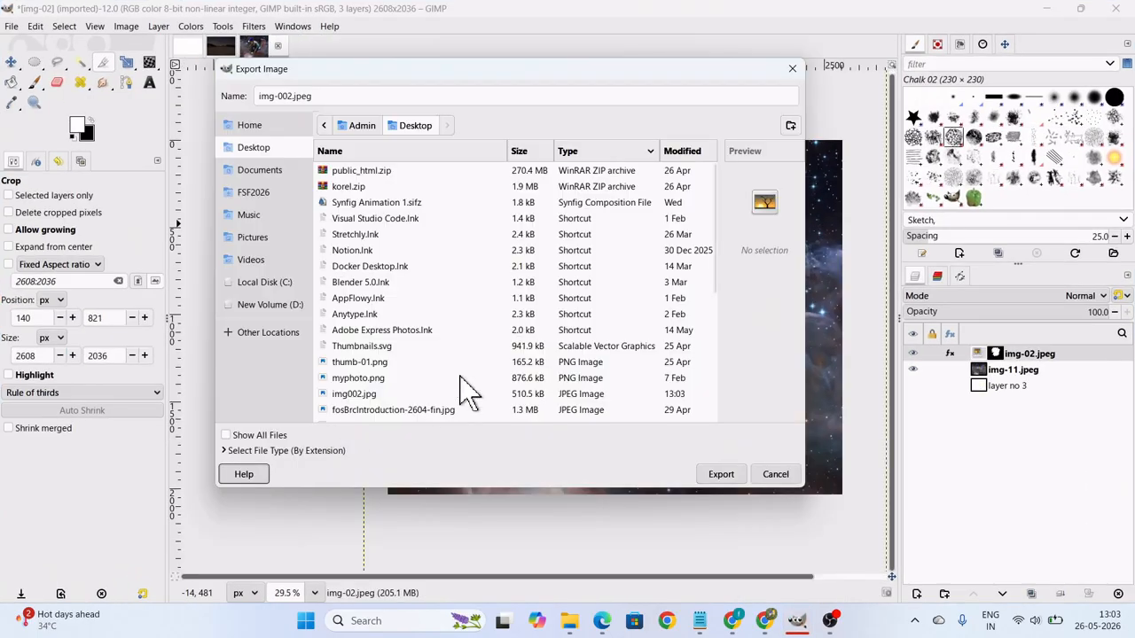
click(768, 476)
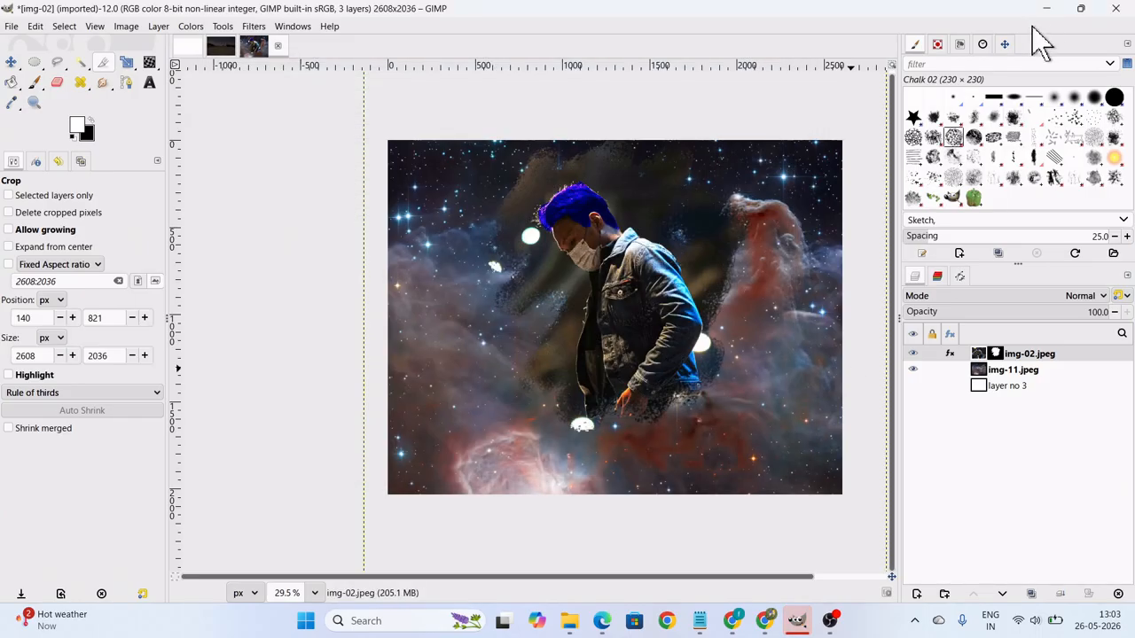
double_click(1042, 8)
Move img002.jpg to an empty area in the middle of the desktop, view it maximised in Photos and close the viewer.
drag(144, 465, 469, 331)
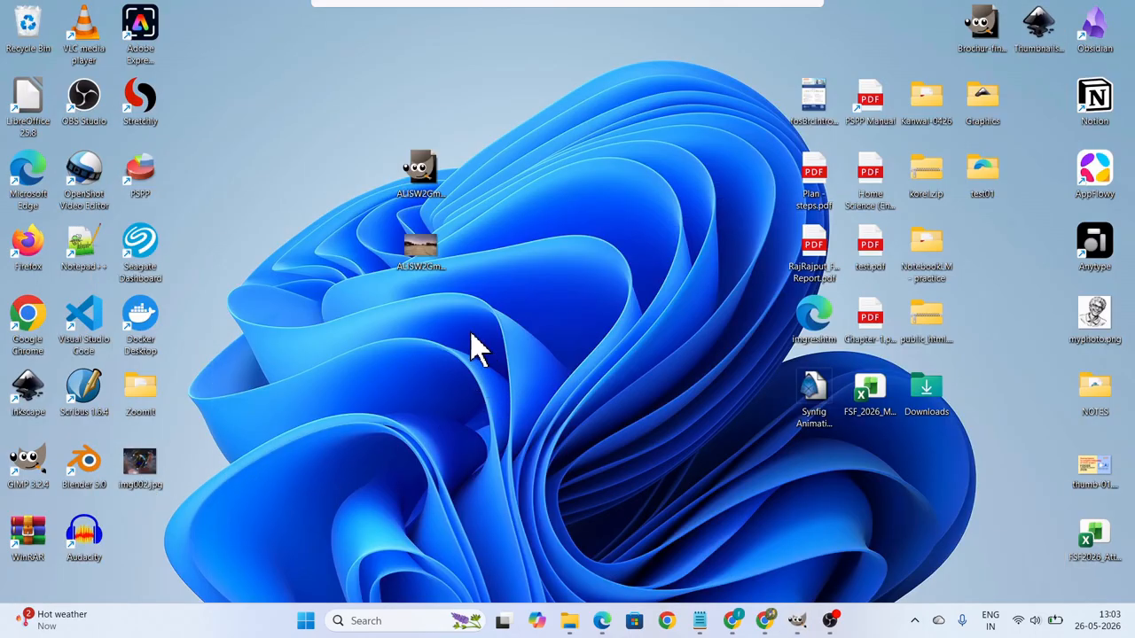
right_click(485, 330)
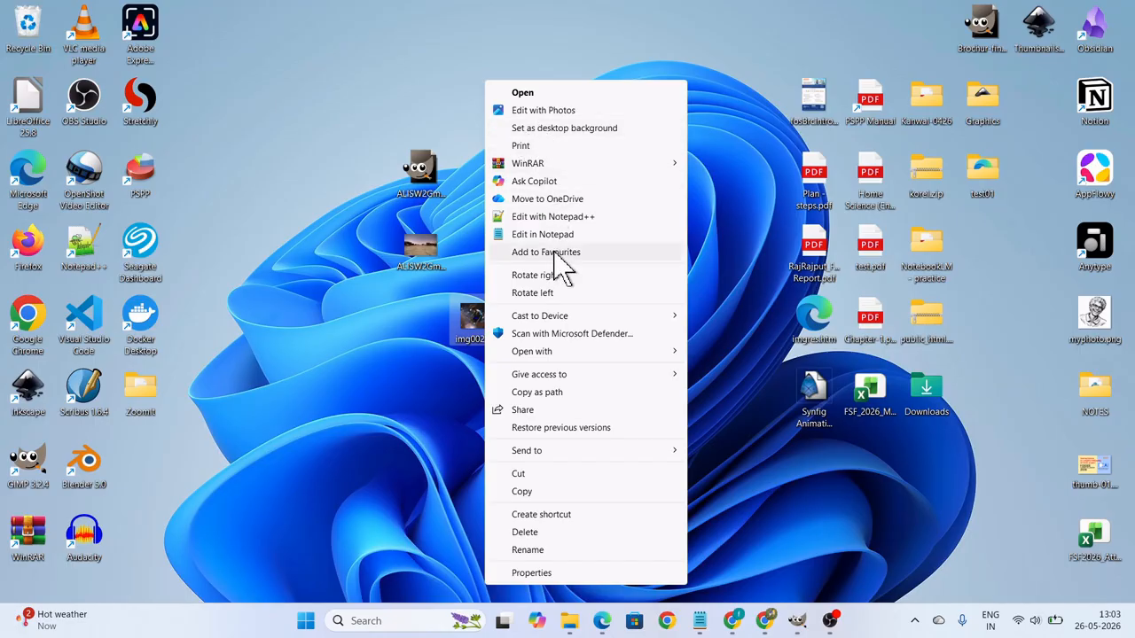
mouse_move(543, 354)
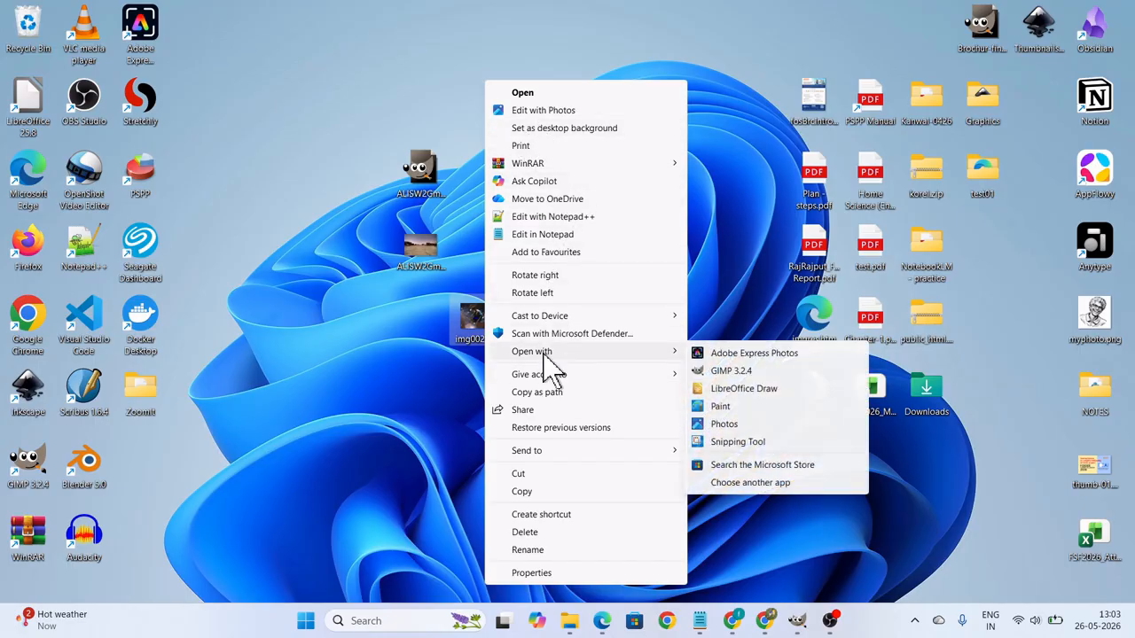
click(739, 426)
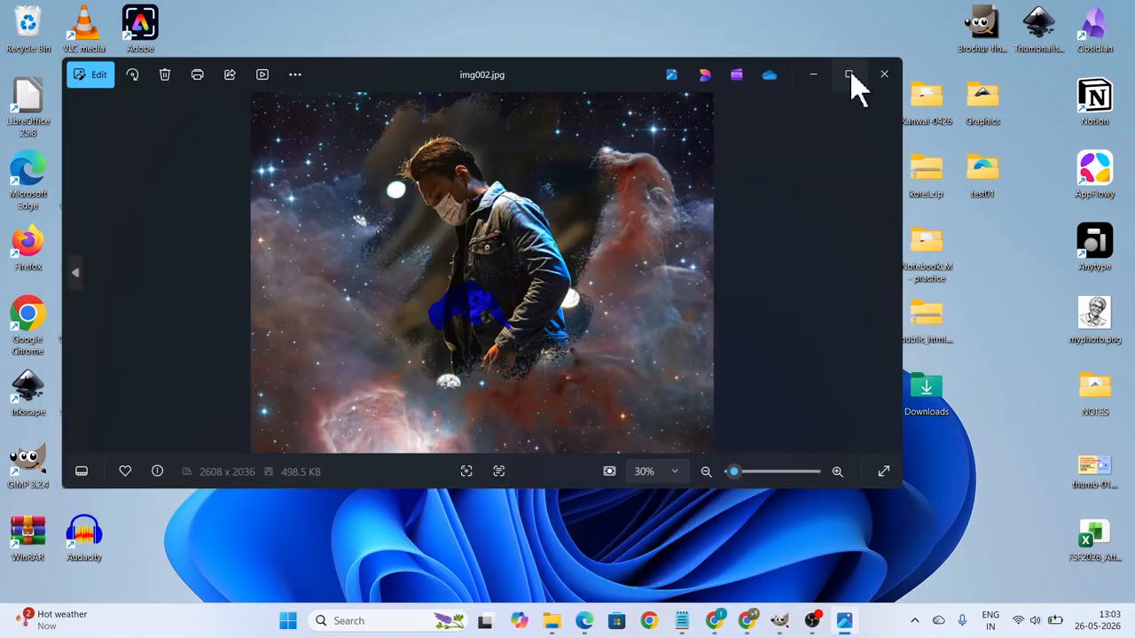
click(849, 75)
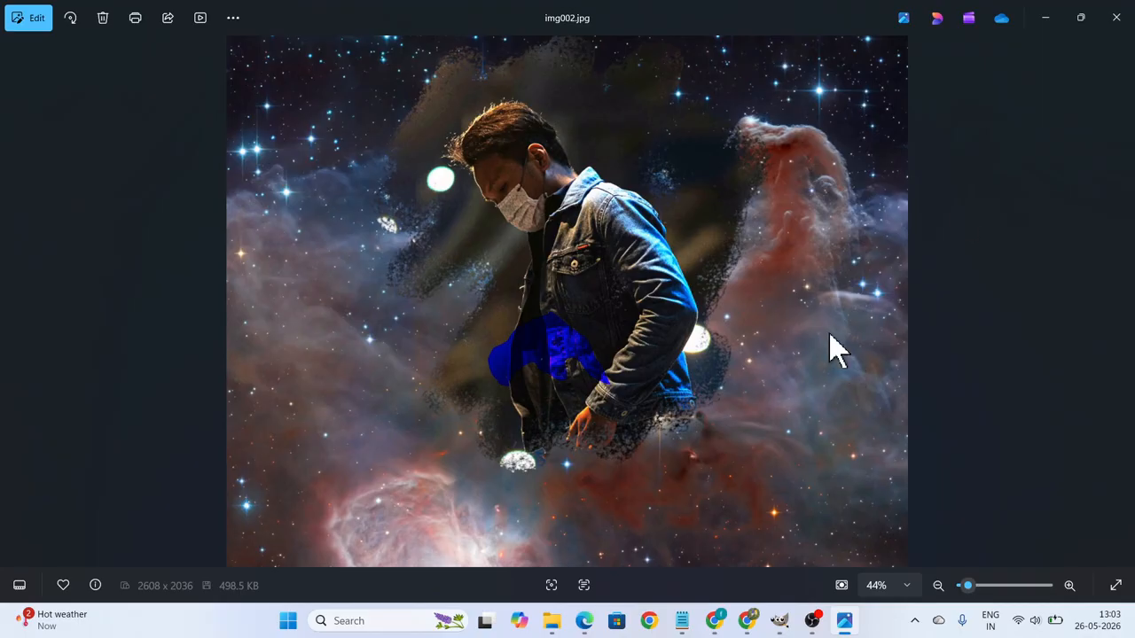
click(1116, 18)
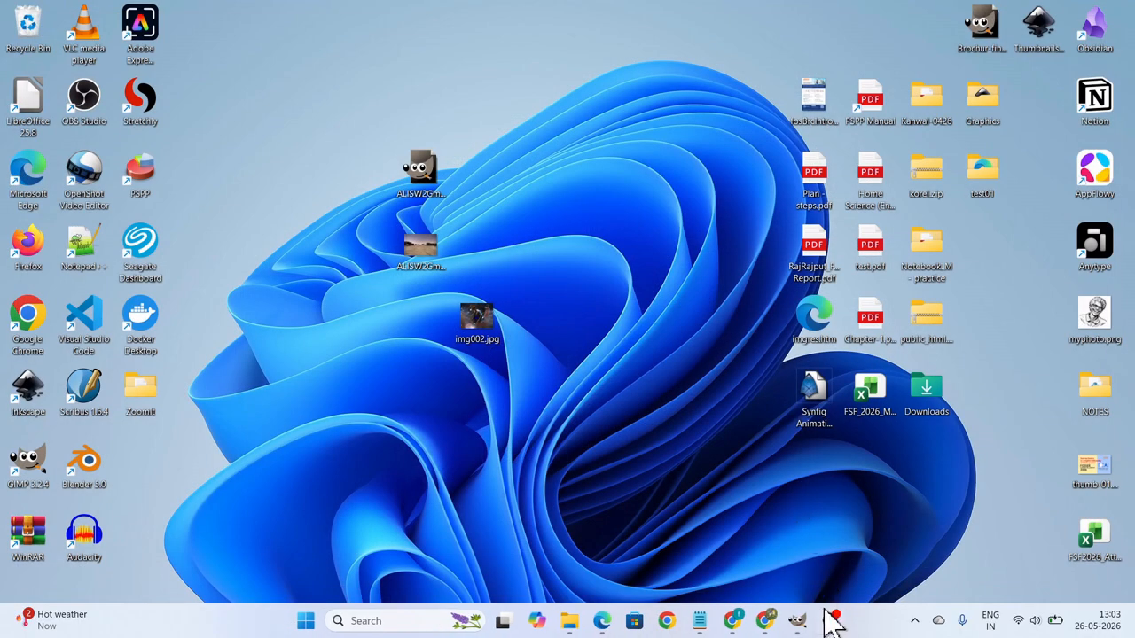
Return to GIMP and show 27, 28 and 29 May 2026 in the system calendar.
click(797, 620)
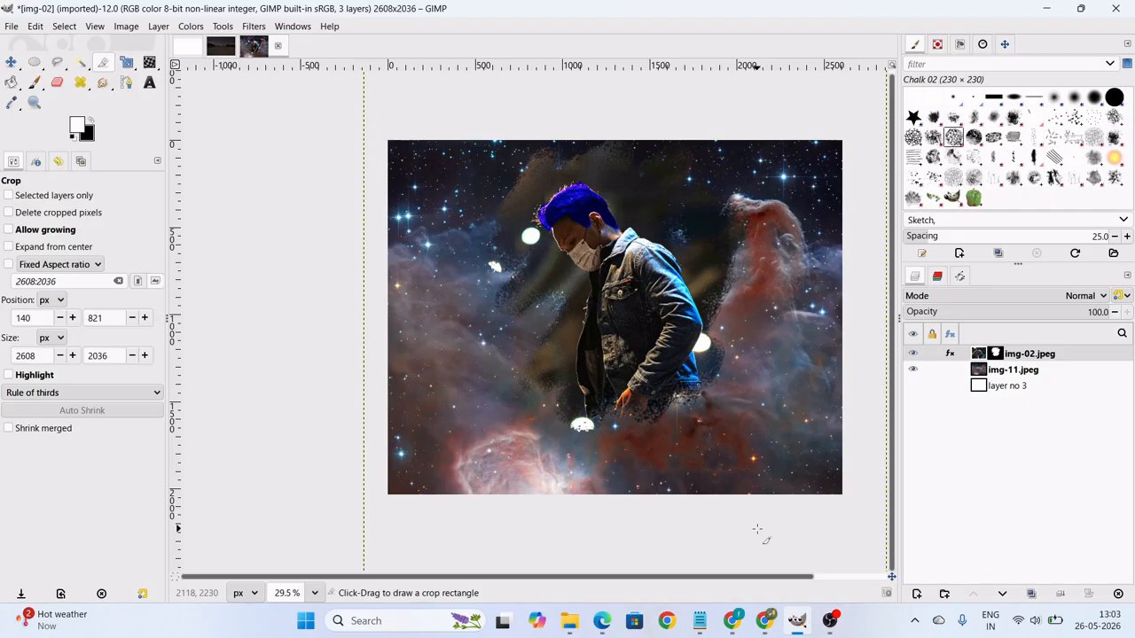
click(1097, 620)
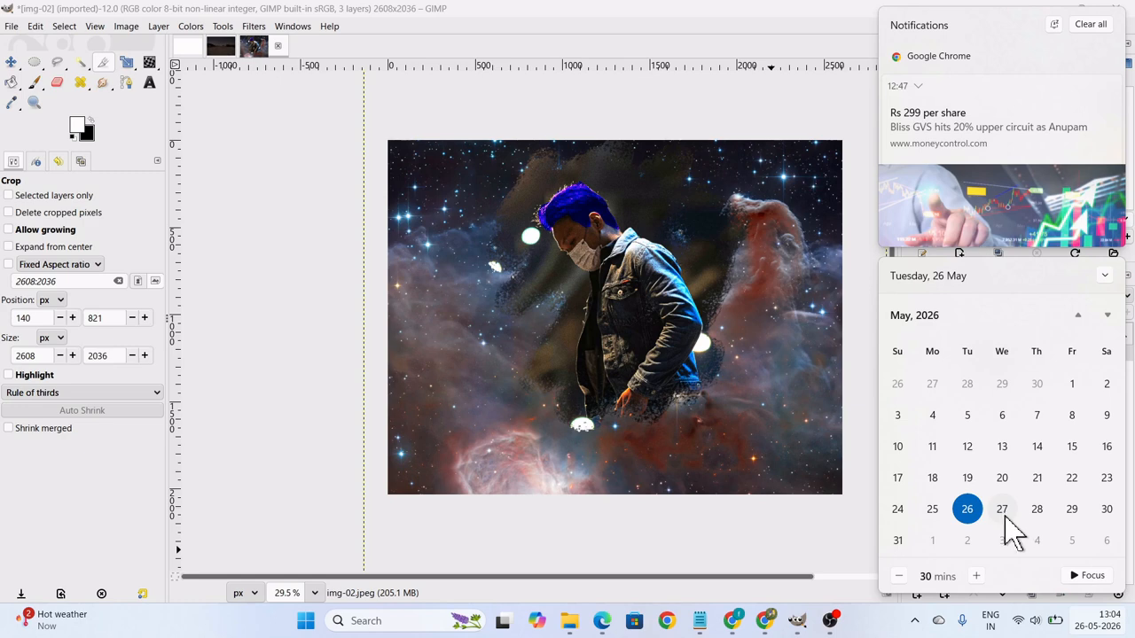
click(1005, 517)
click(1038, 523)
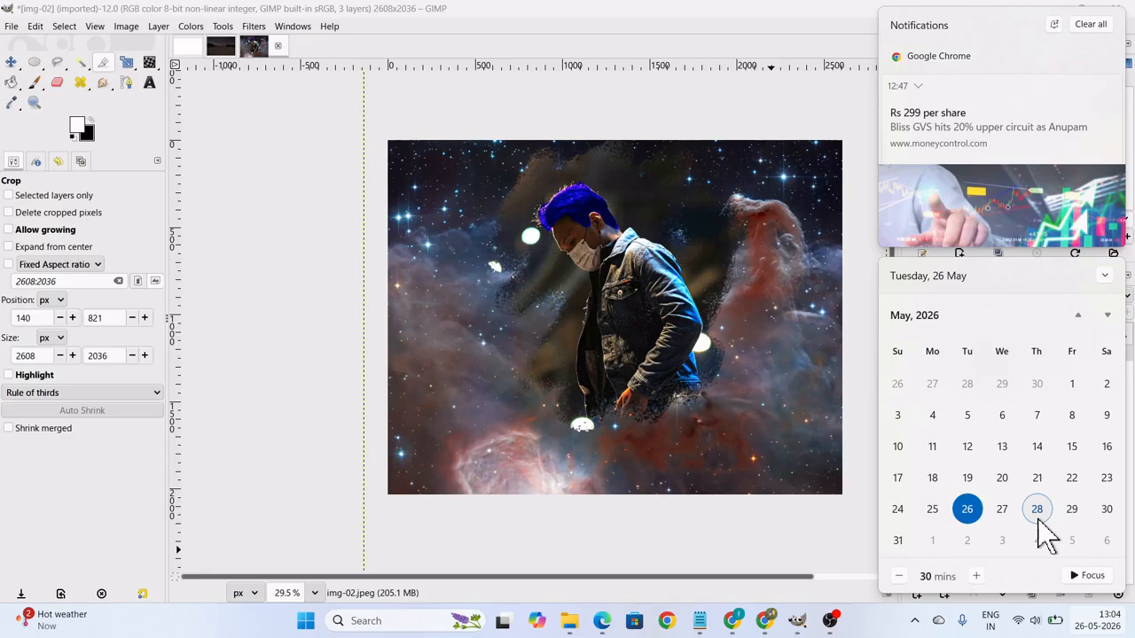
click(1073, 519)
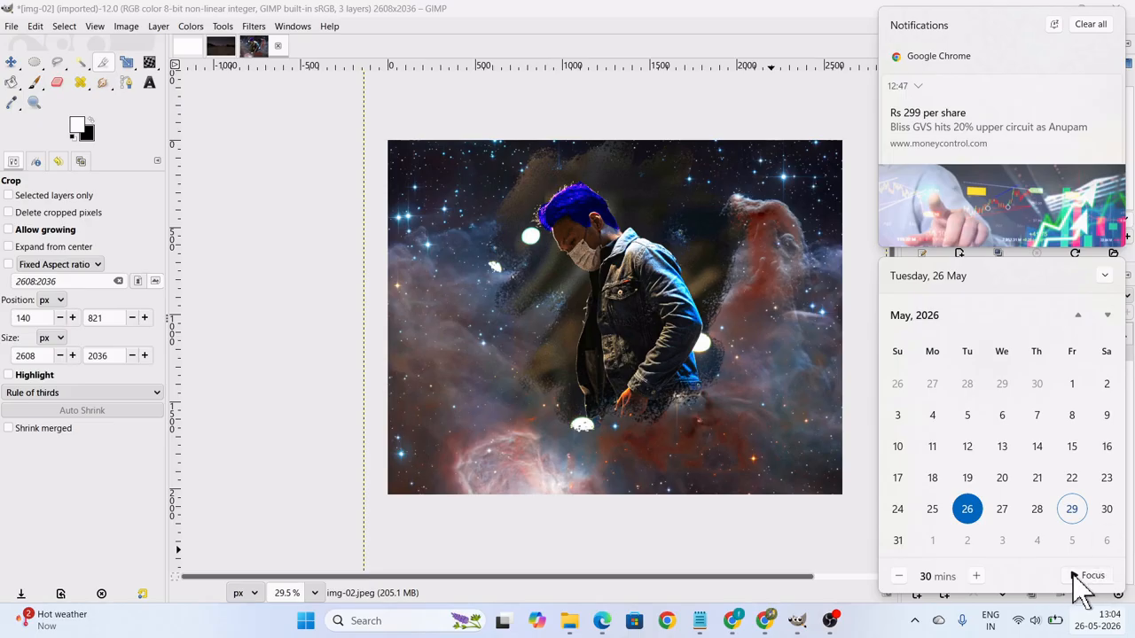
click(1042, 521)
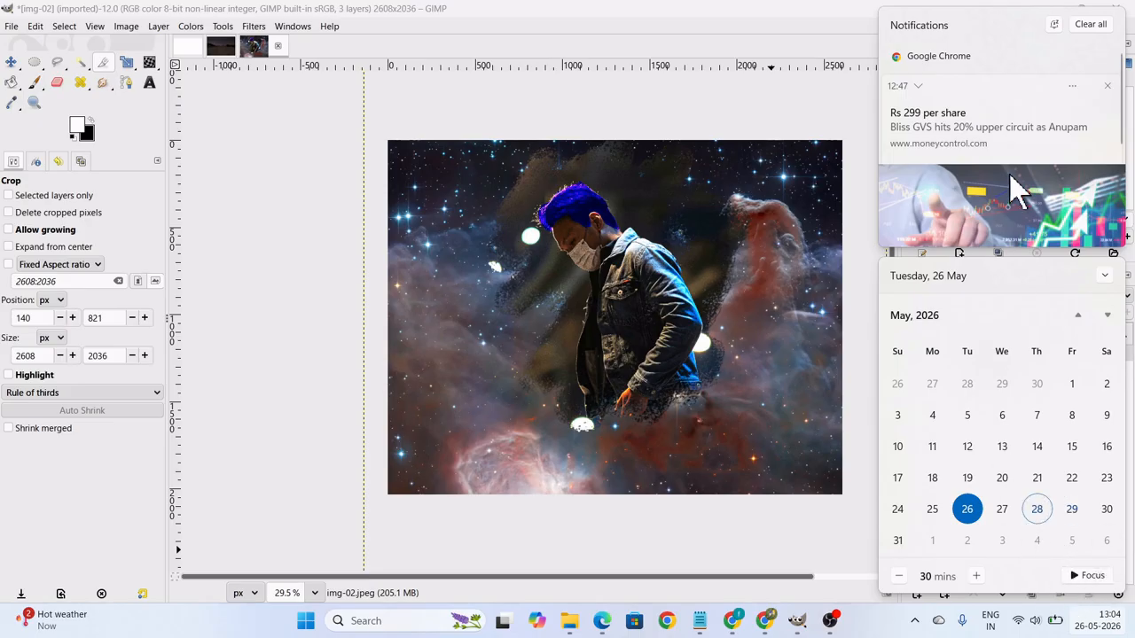
Clear all system notifications and switch to the Google Meet call in Chrome.
click(1085, 27)
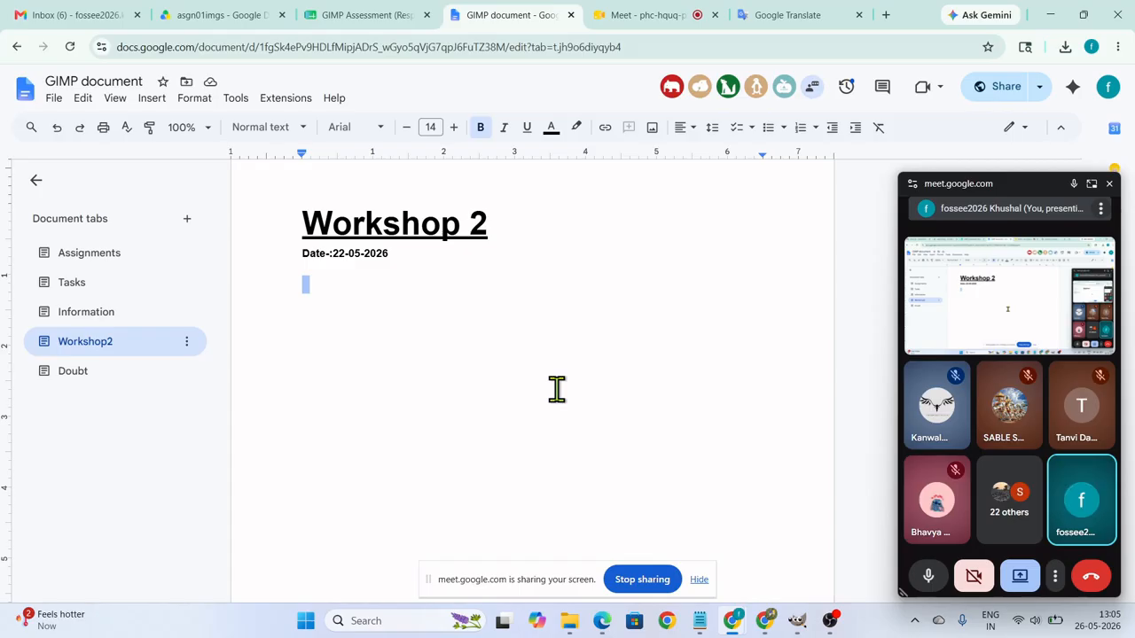
key(ctrl+Tab)
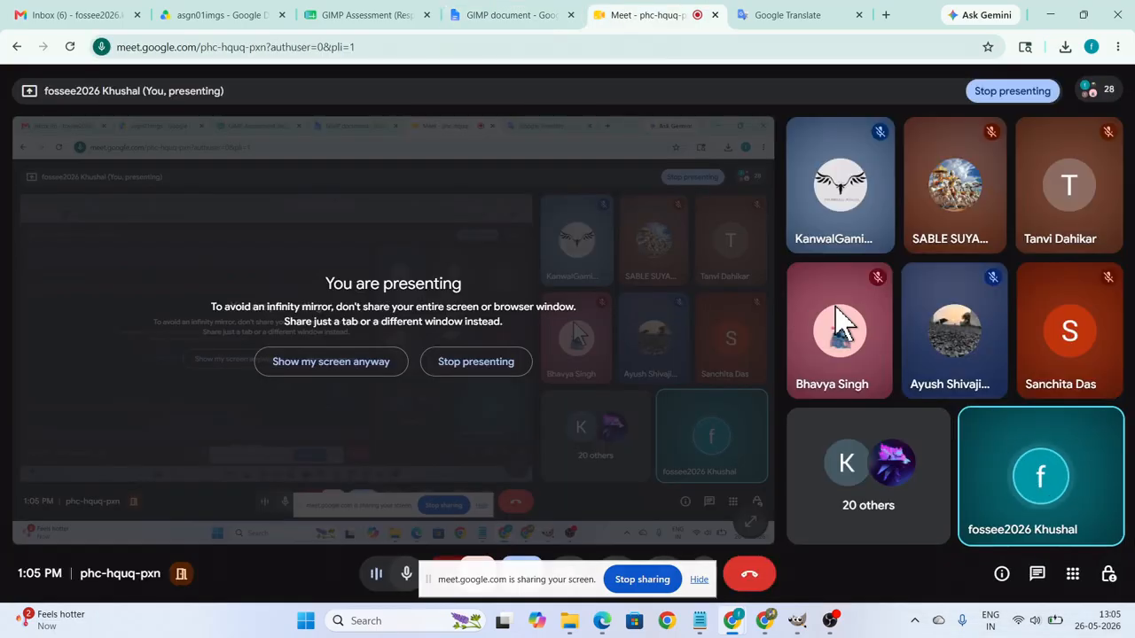